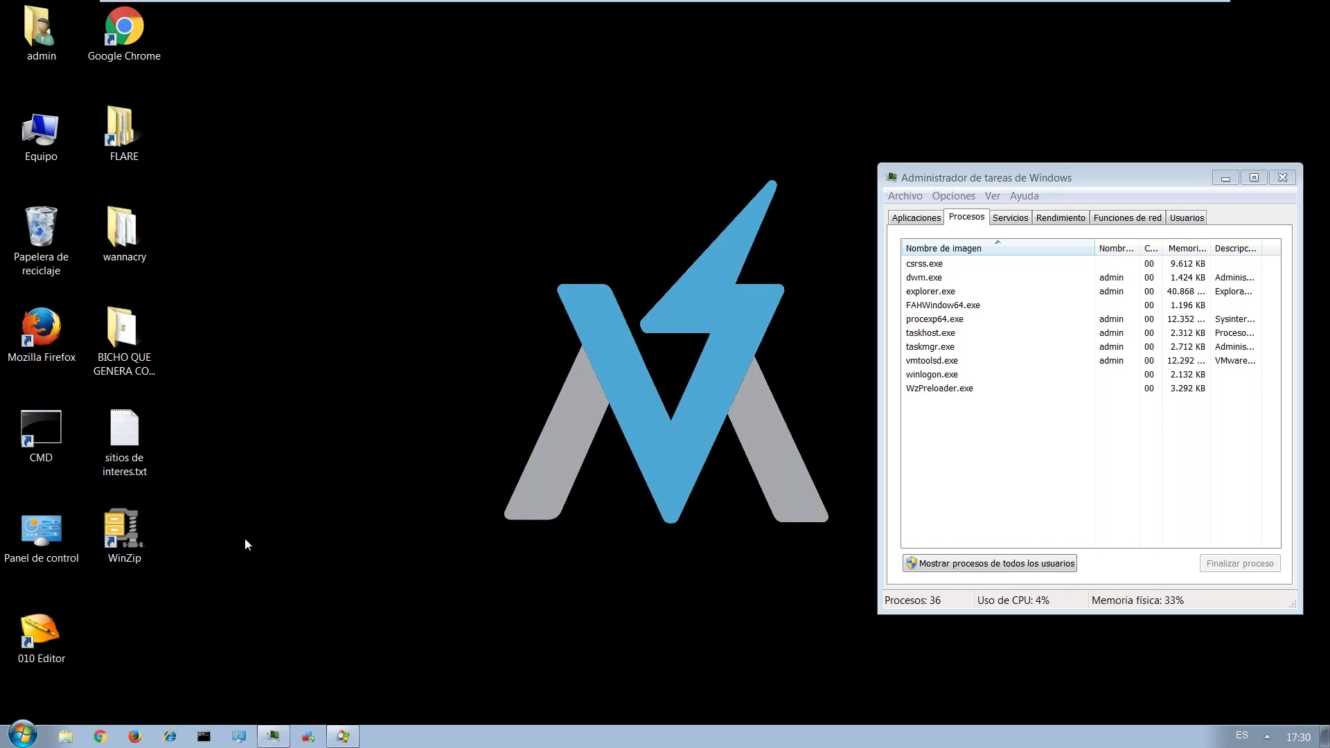
Copy the GitHub ransomware extensions link from sitios de interes.txt, then switch from Notepad to Chrome.
double_click(125, 460)
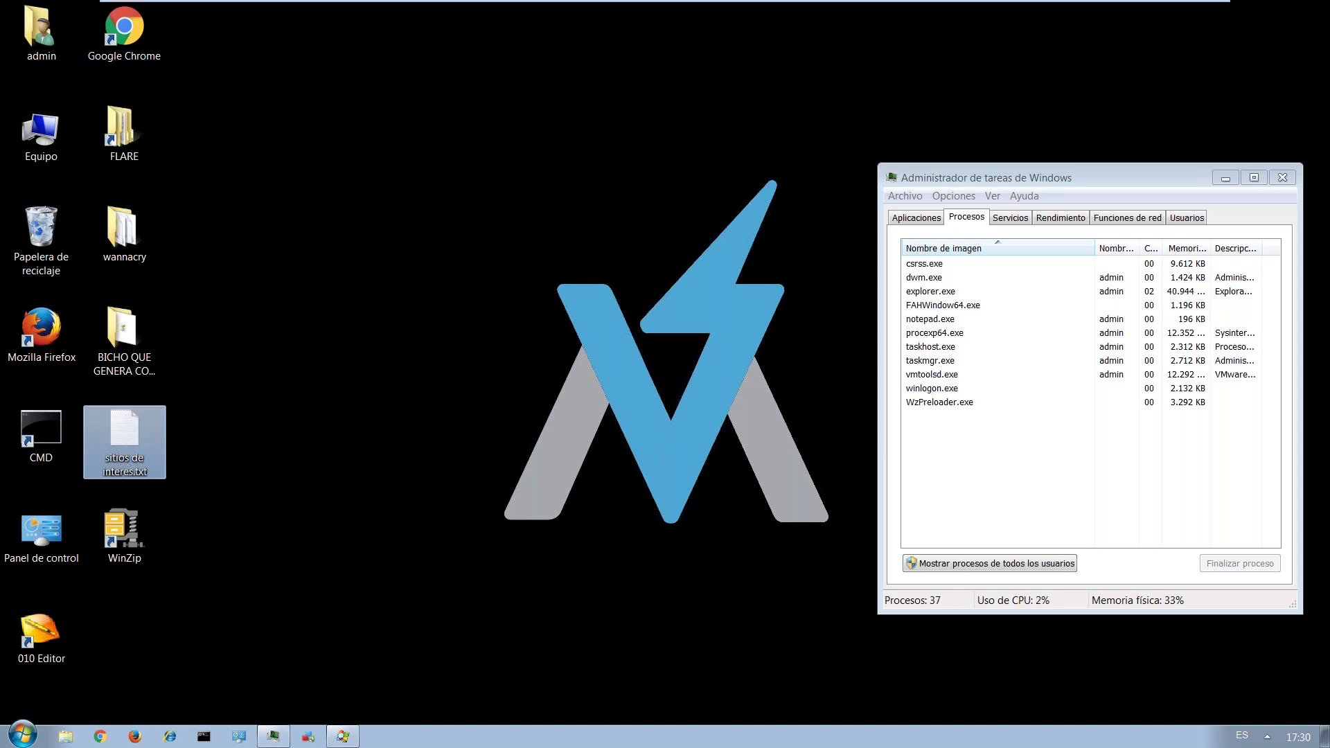
left_click_drag(626, 90, 2, 75)
key("ctrl+c")
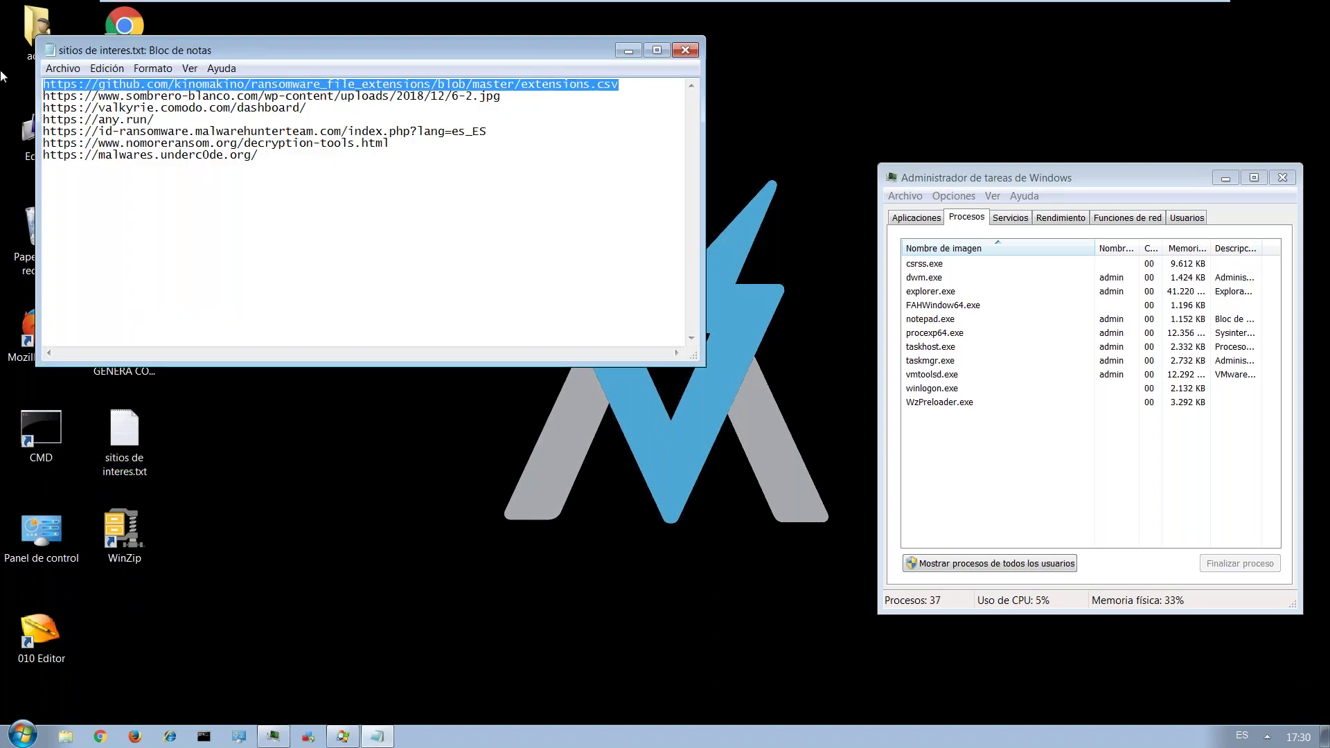
left_click(628, 51)
left_click(100, 735)
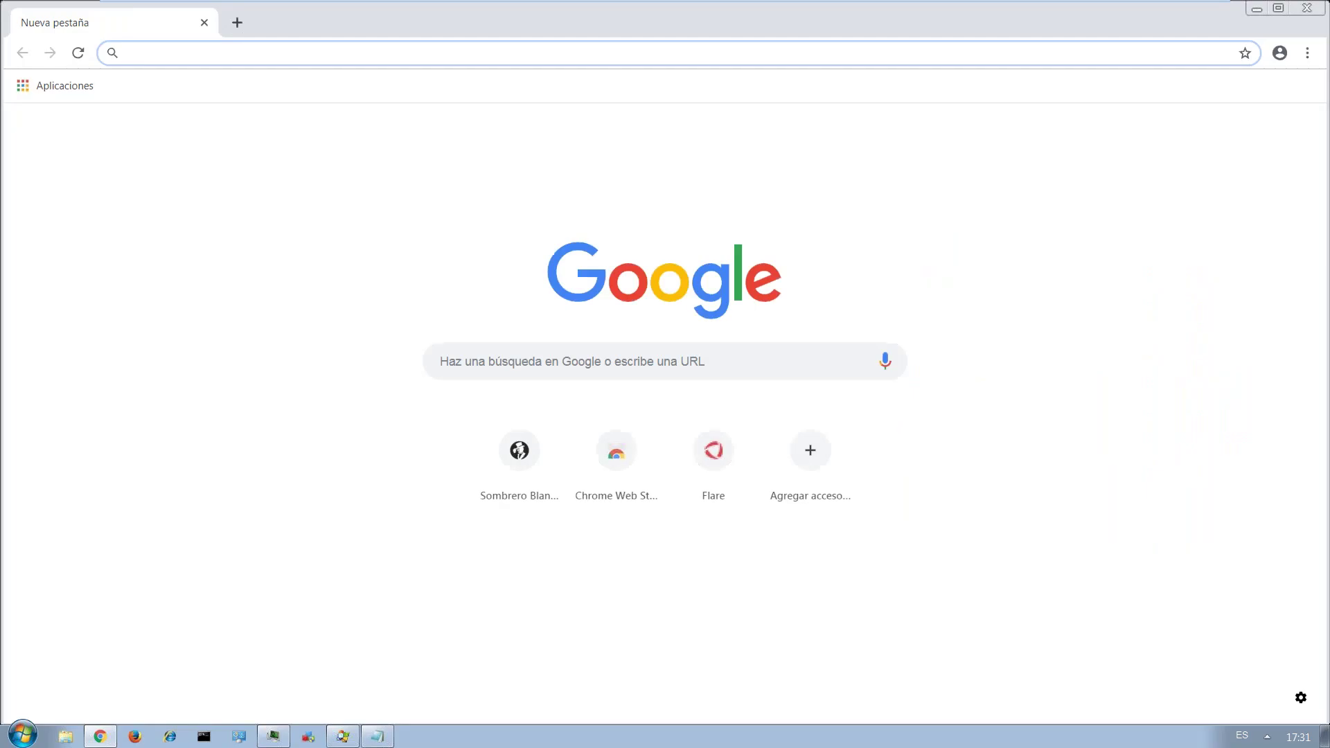
Load the pasted GitHub extensions.csv page and scroll down through the ransomware extensions.
key("ctrl+v")
key("Return")
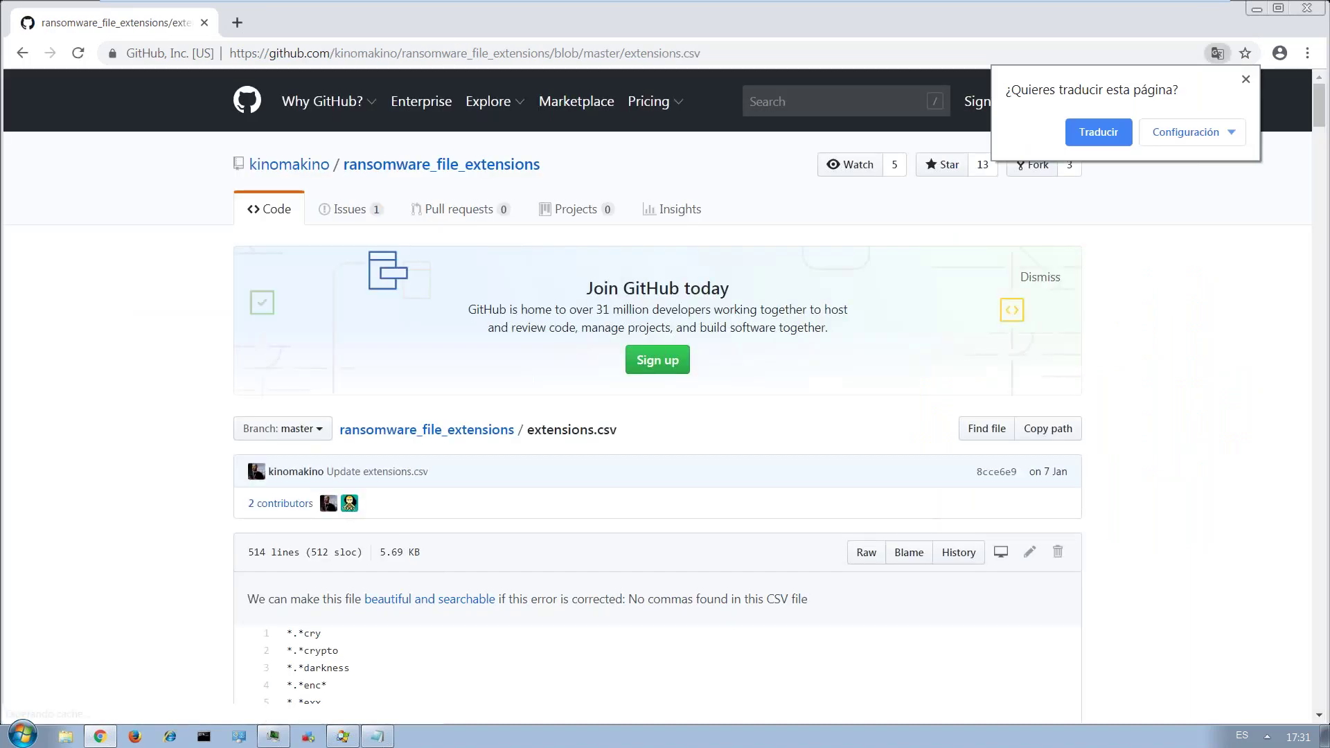
scroll(427, 594, "down", 5)
scroll(426, 593, "down", 6)
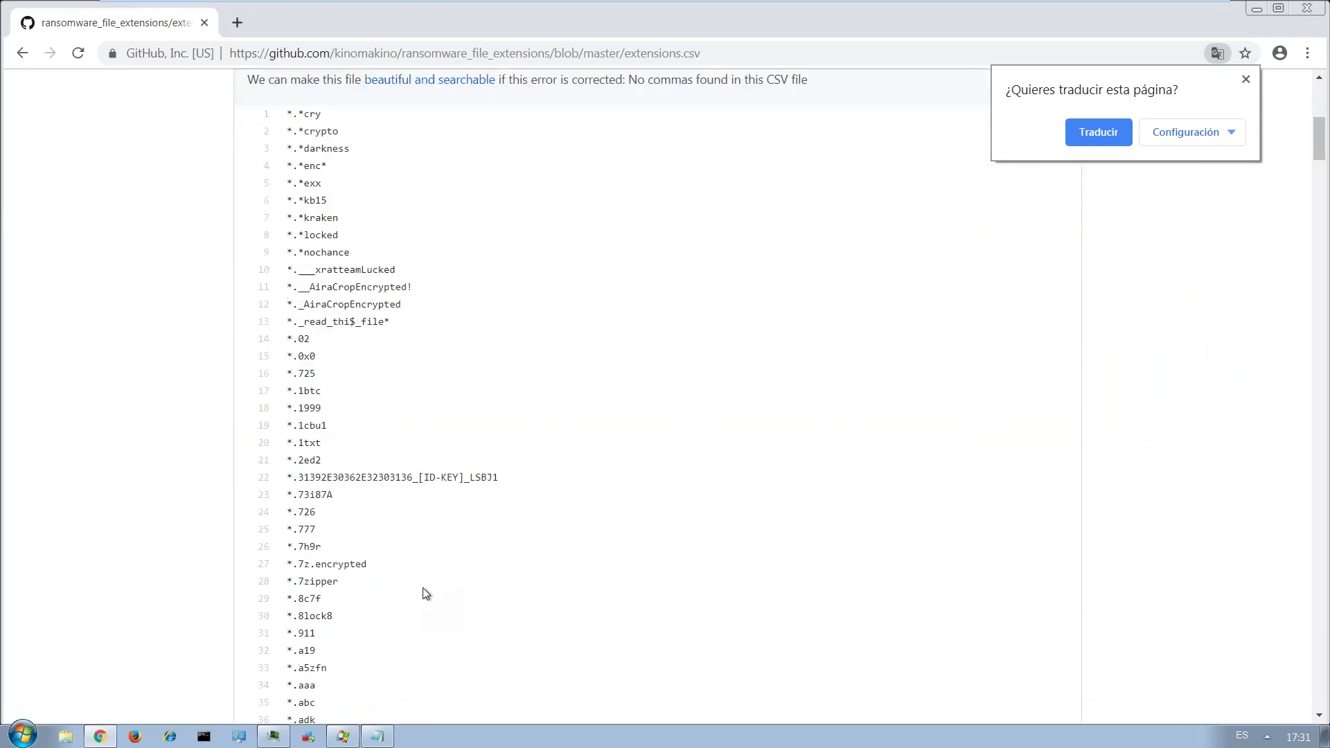
scroll(426, 593, "down", 12)
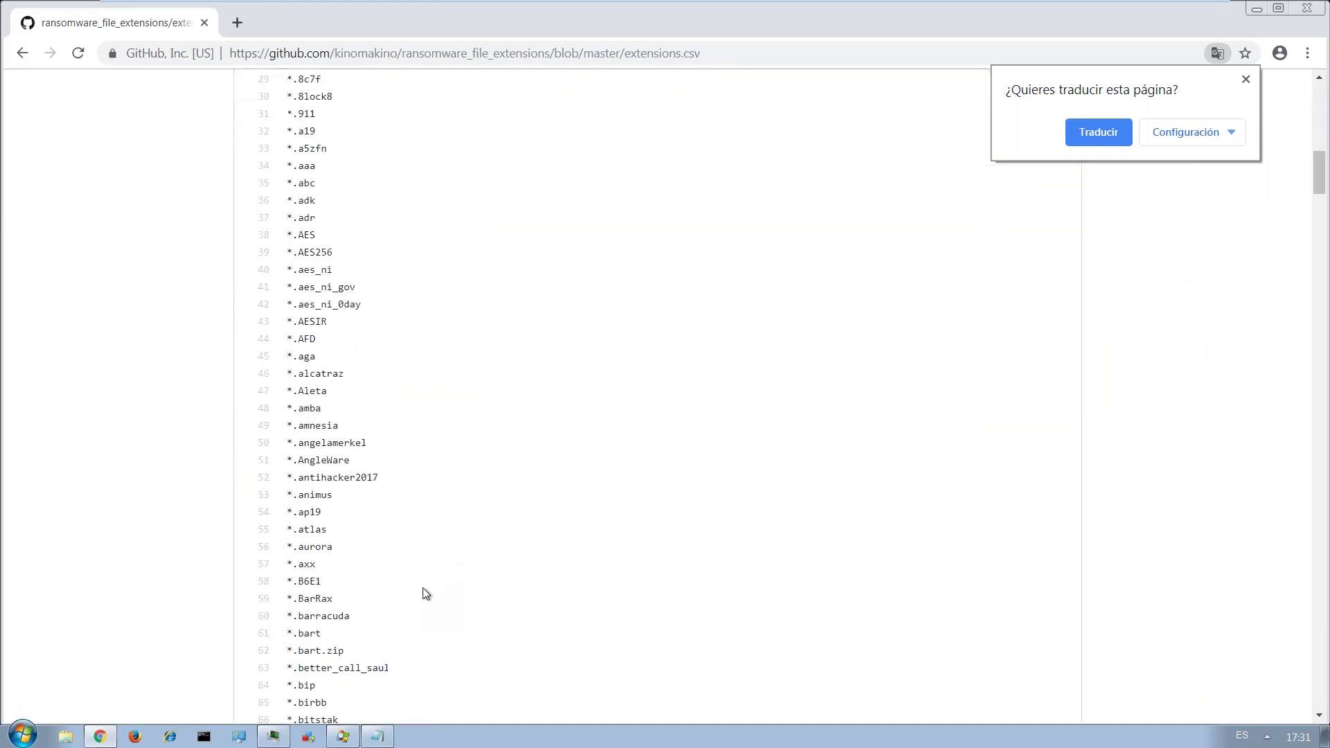
scroll(426, 594, "down", 20)
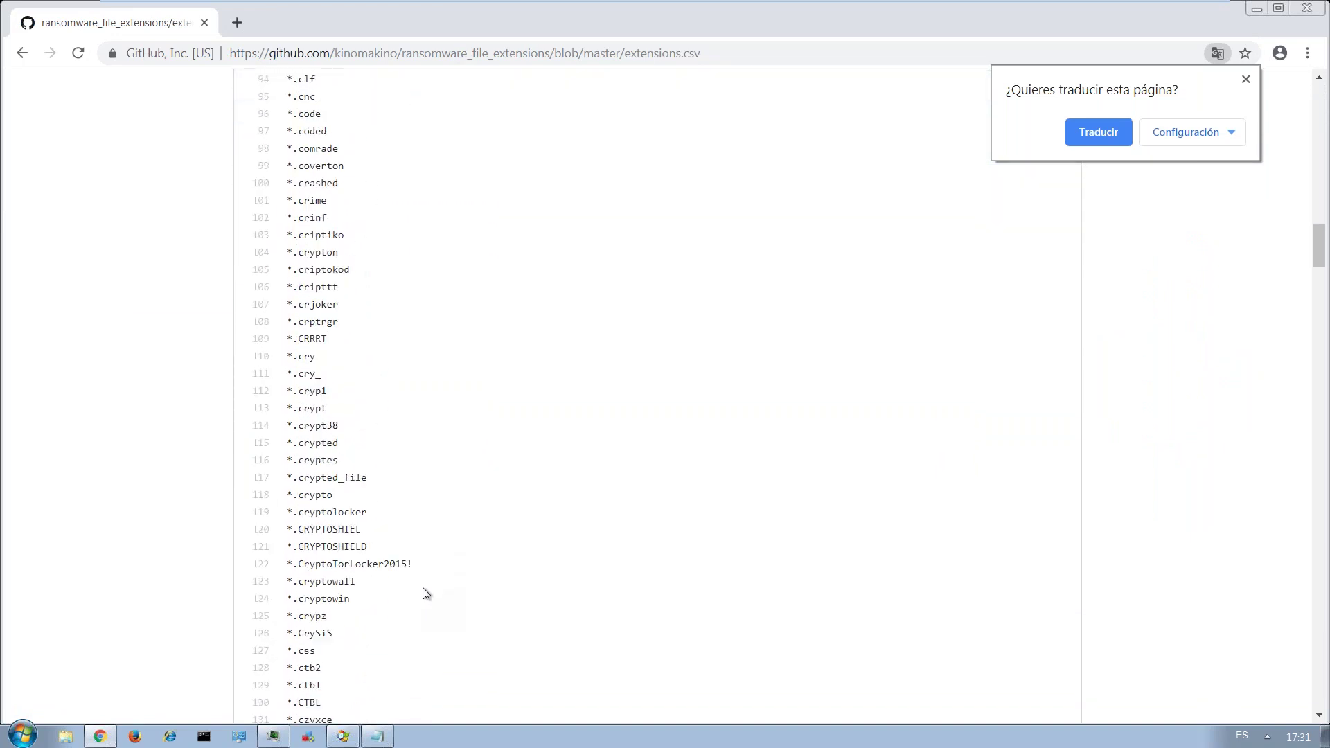
scroll(426, 593, "down", 15)
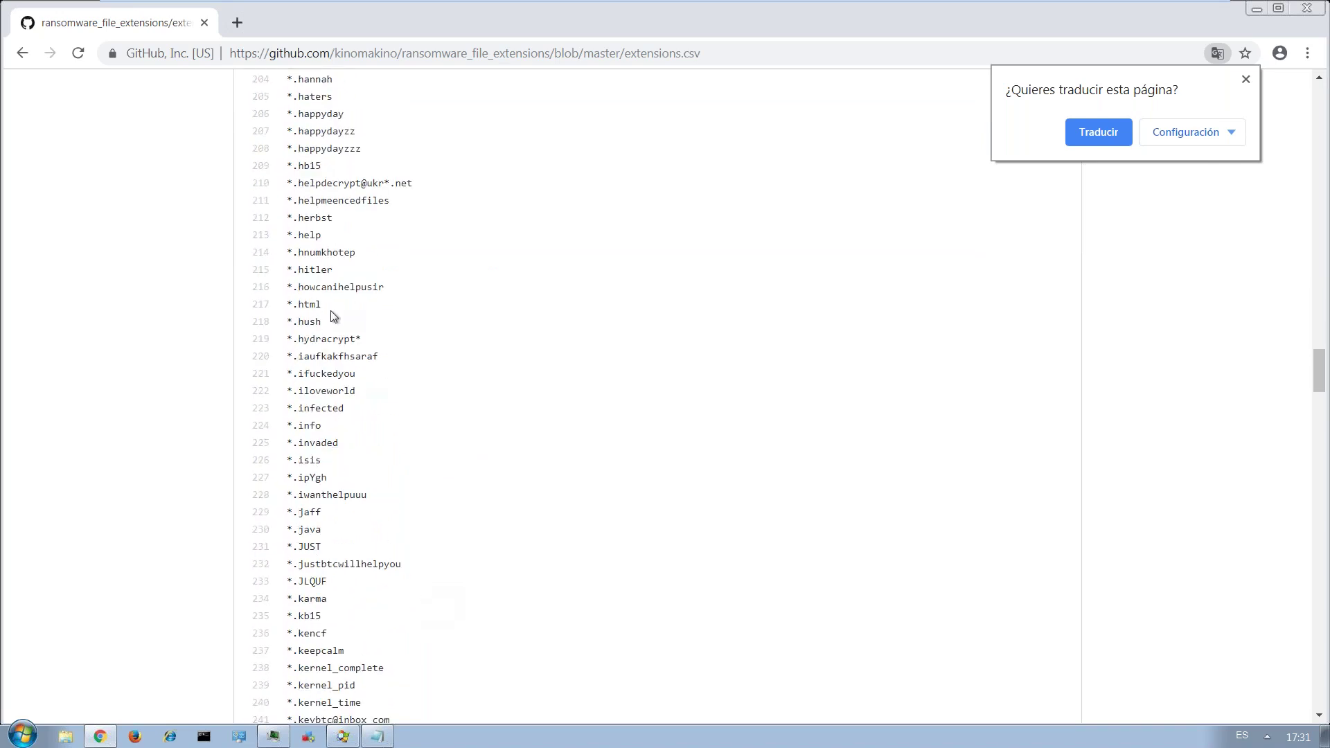
Highlight the .hitler extension on line 215, scroll back up, and minimize Chrome.
left_click_drag(335, 270, 295, 269)
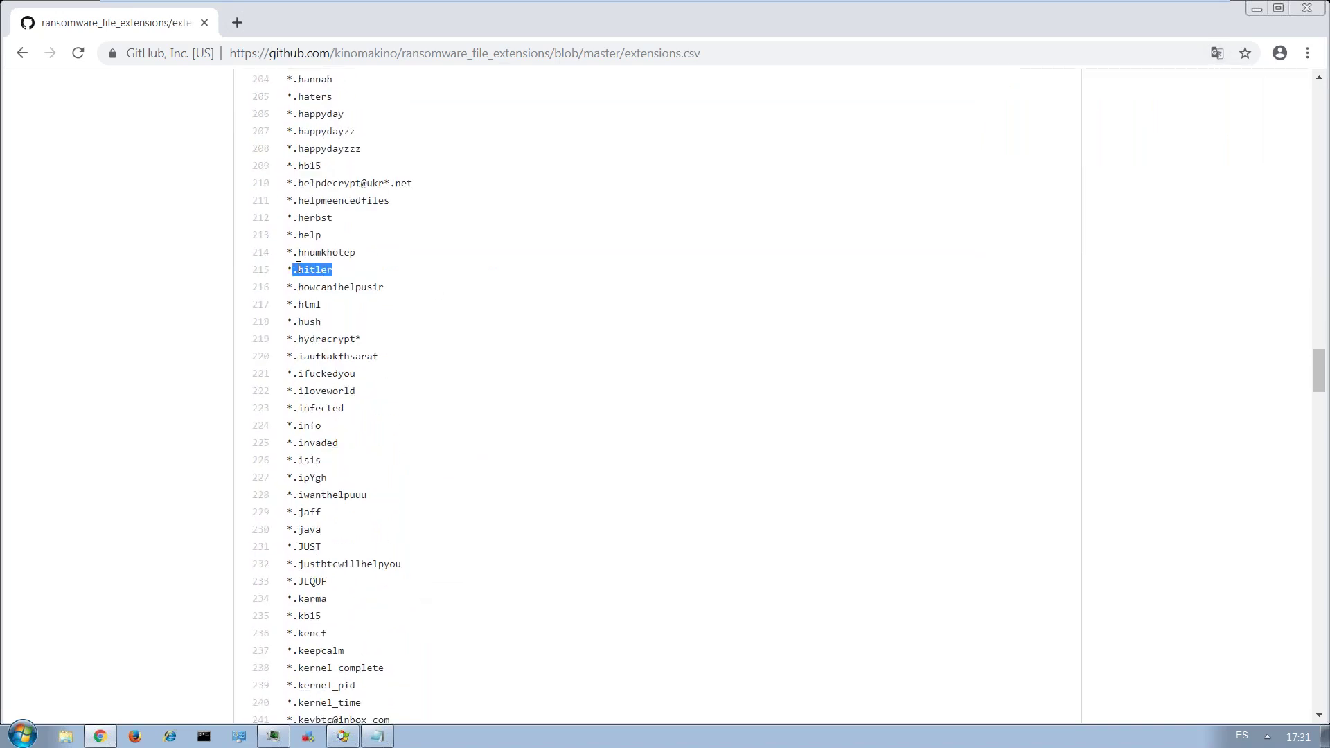
scroll(582, 513, "up", 20)
scroll(582, 514, "up", 11)
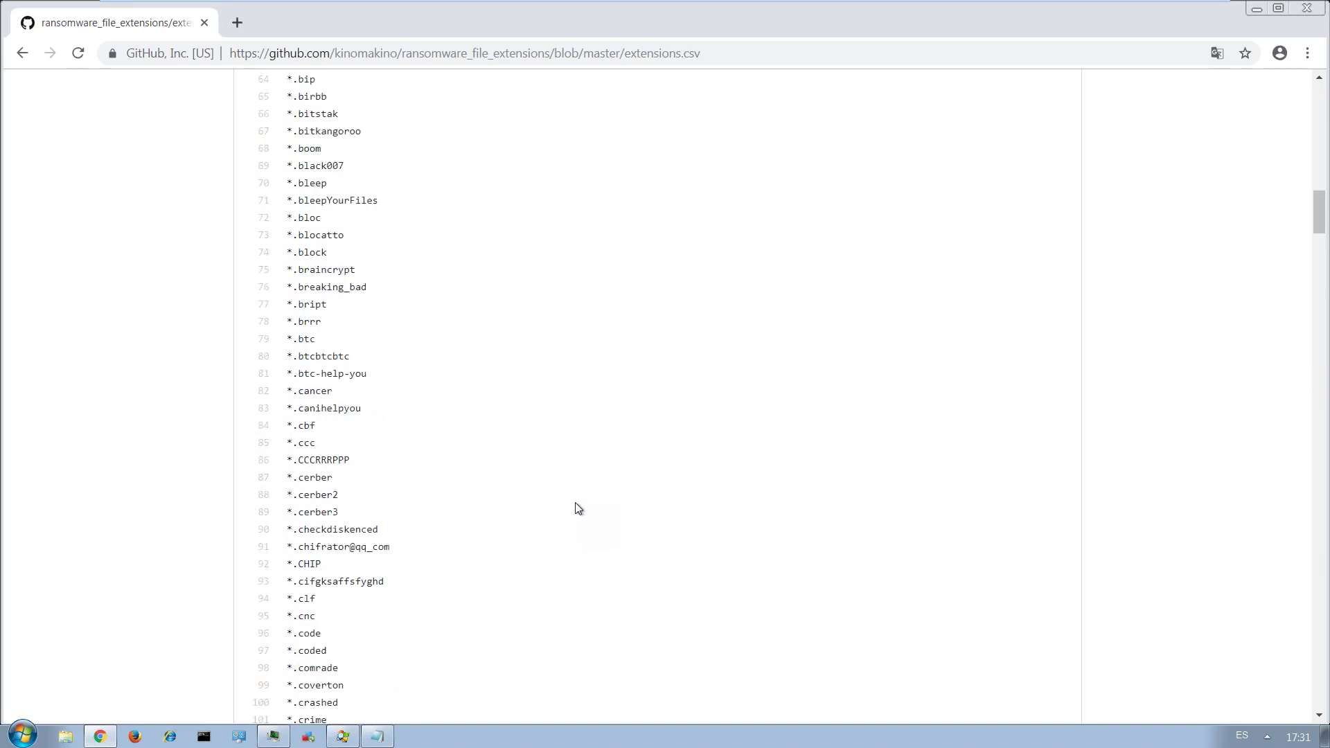
scroll(579, 509, "up", 20)
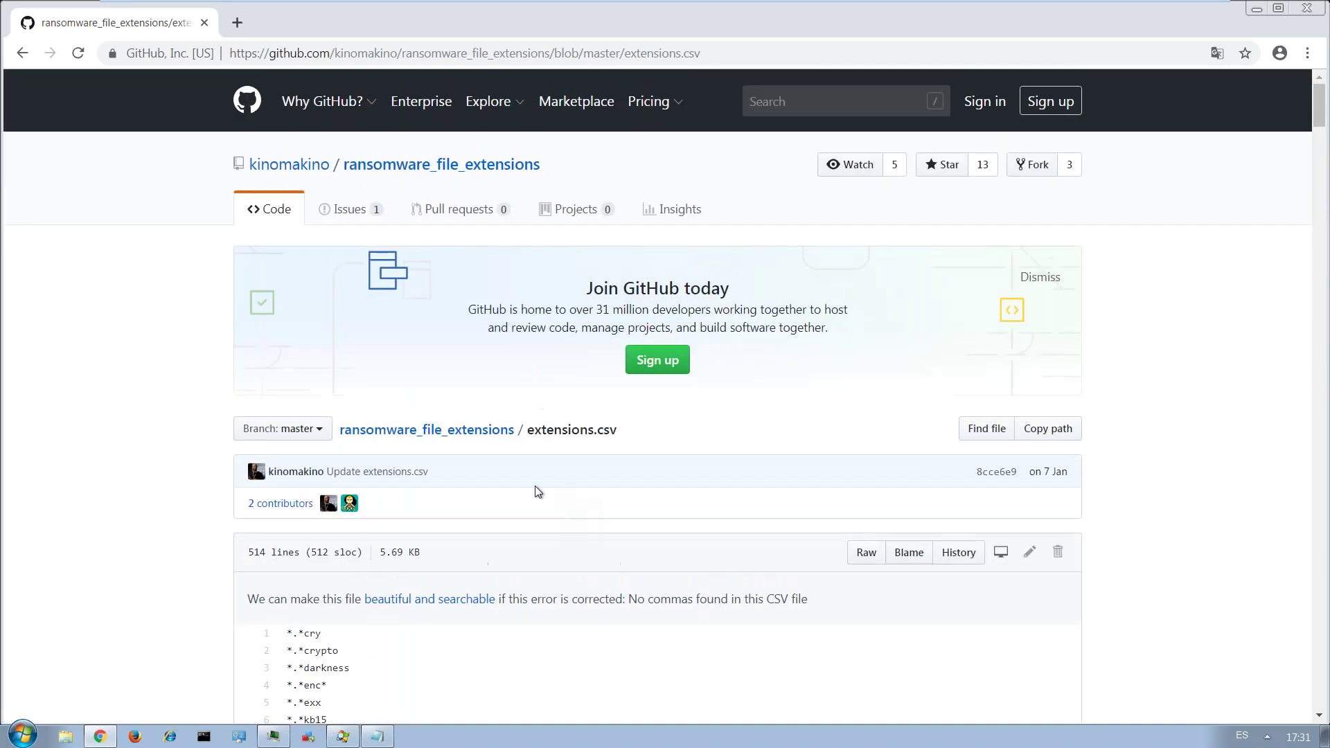
scroll(534, 494, "down", 9)
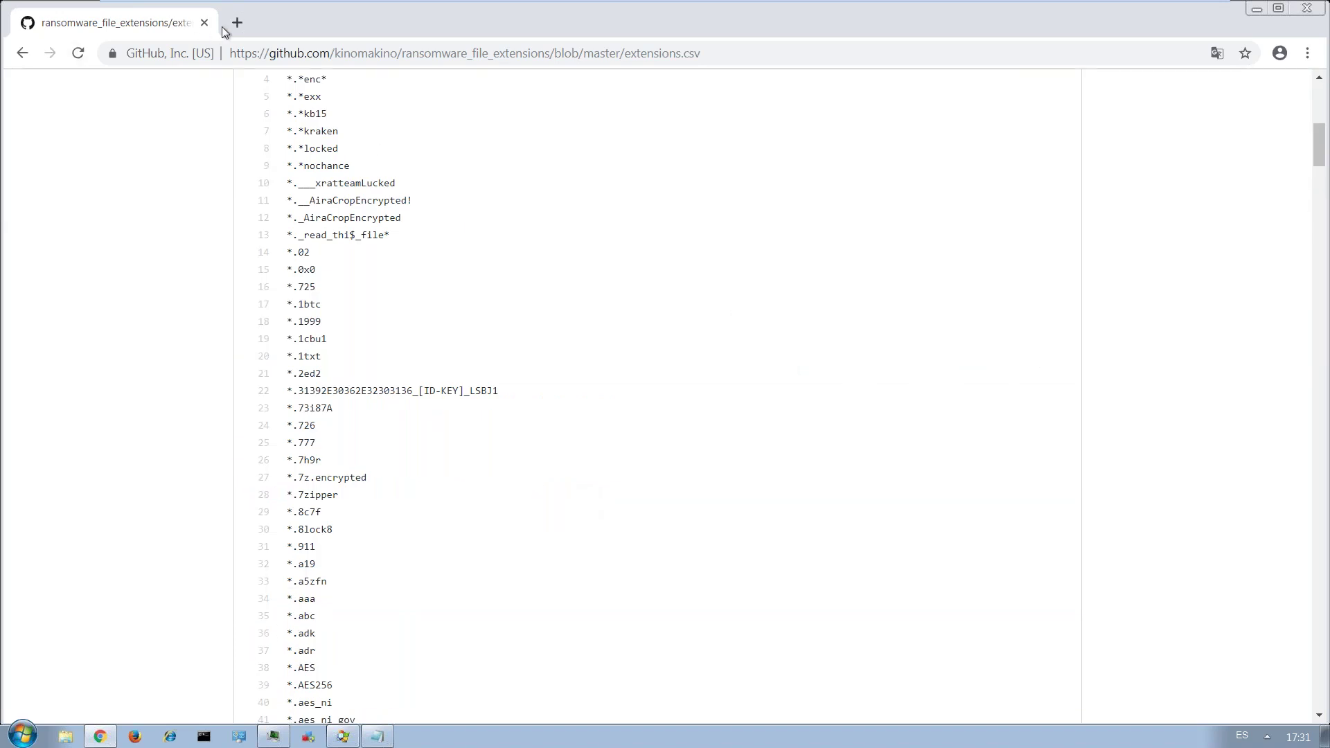
left_click(1256, 10)
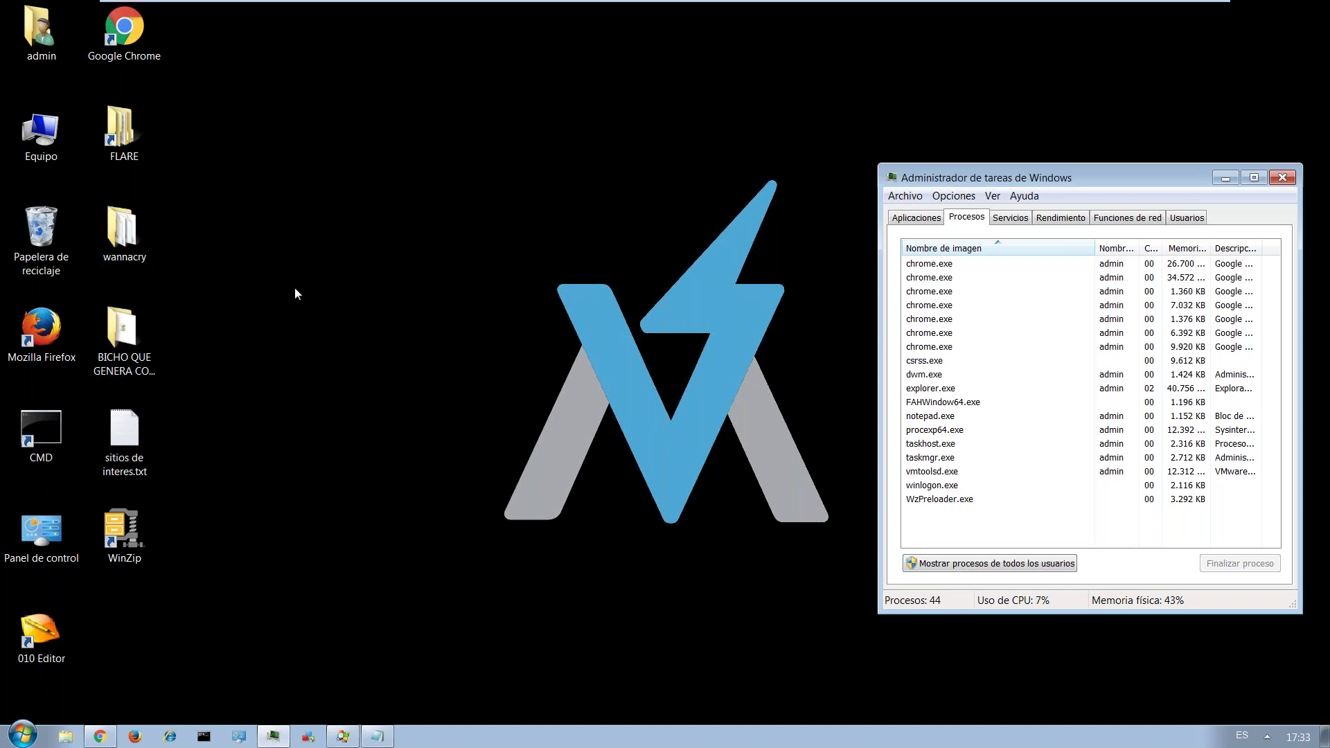
Open the FLARE folder and peek into the Debuggers, Delphi and Disassemblers subfolders.
double_click(135, 148)
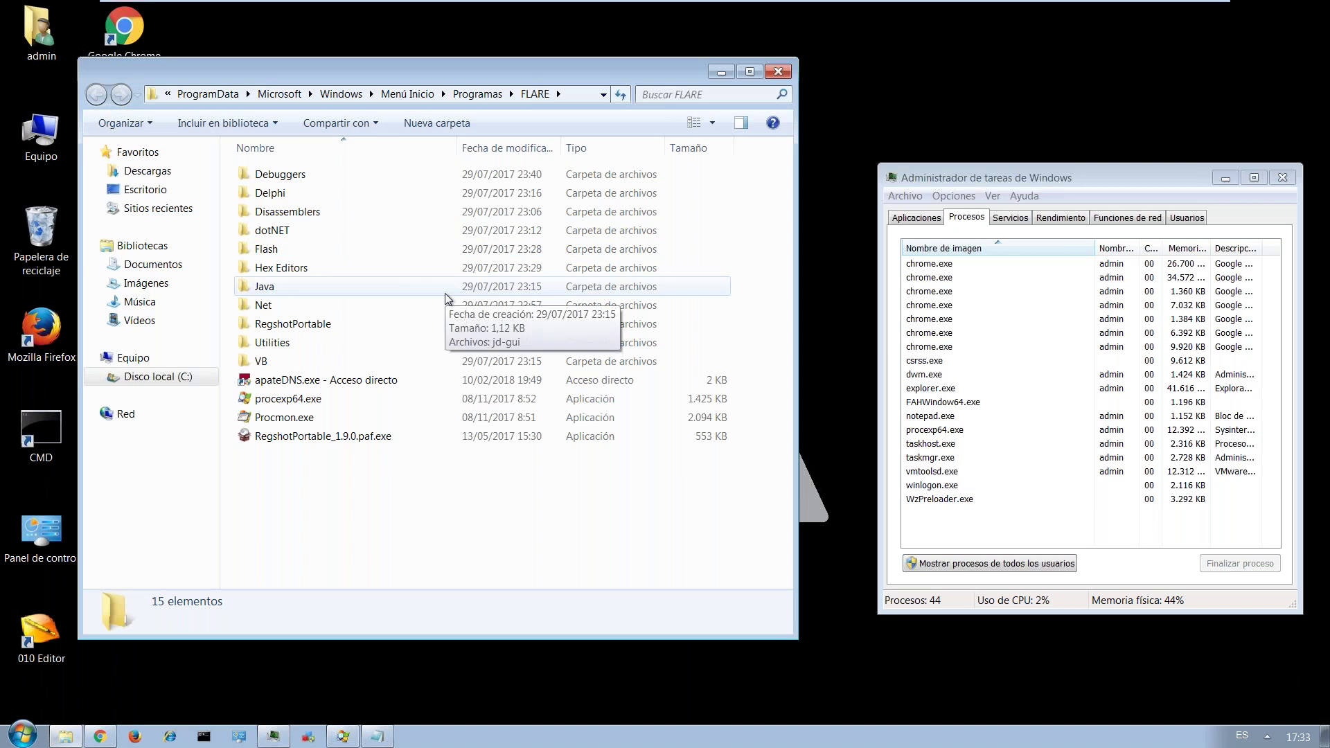
left_click_drag(346, 68, 523, 89)
double_click(486, 192)
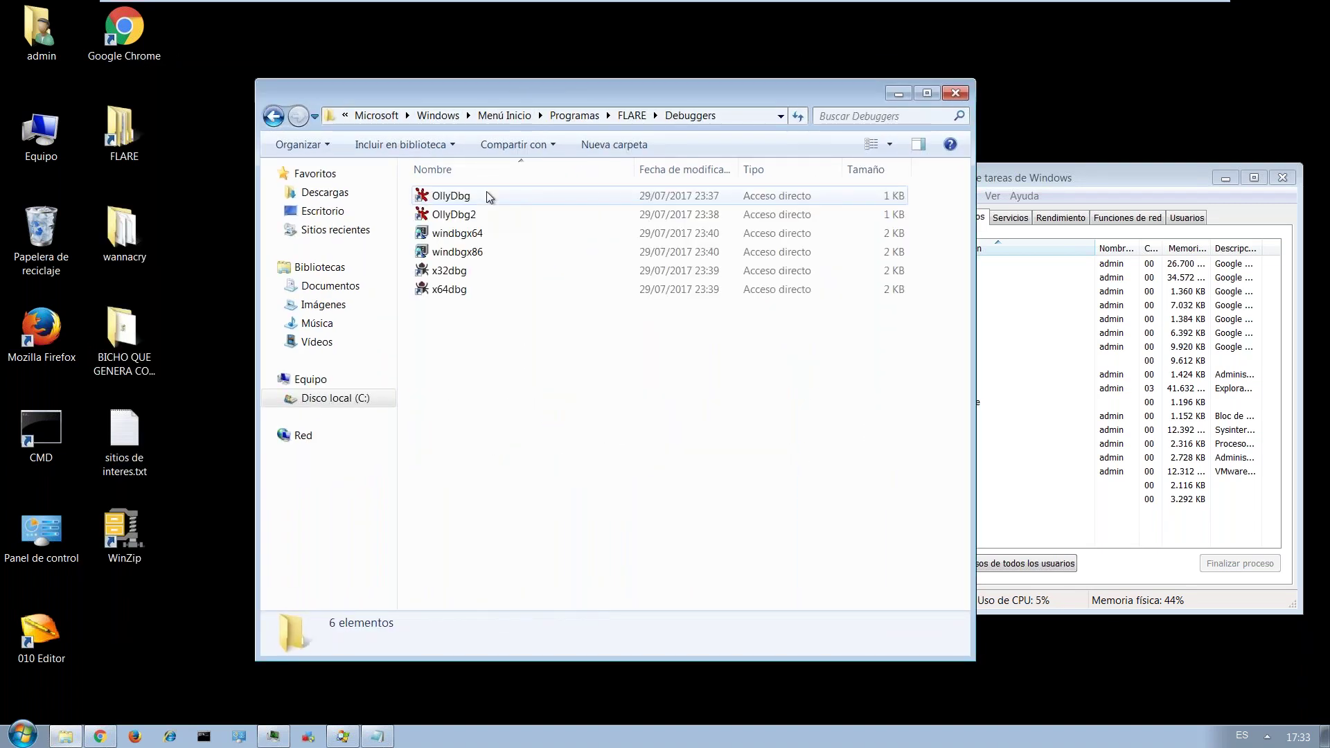
key("BackSpace")
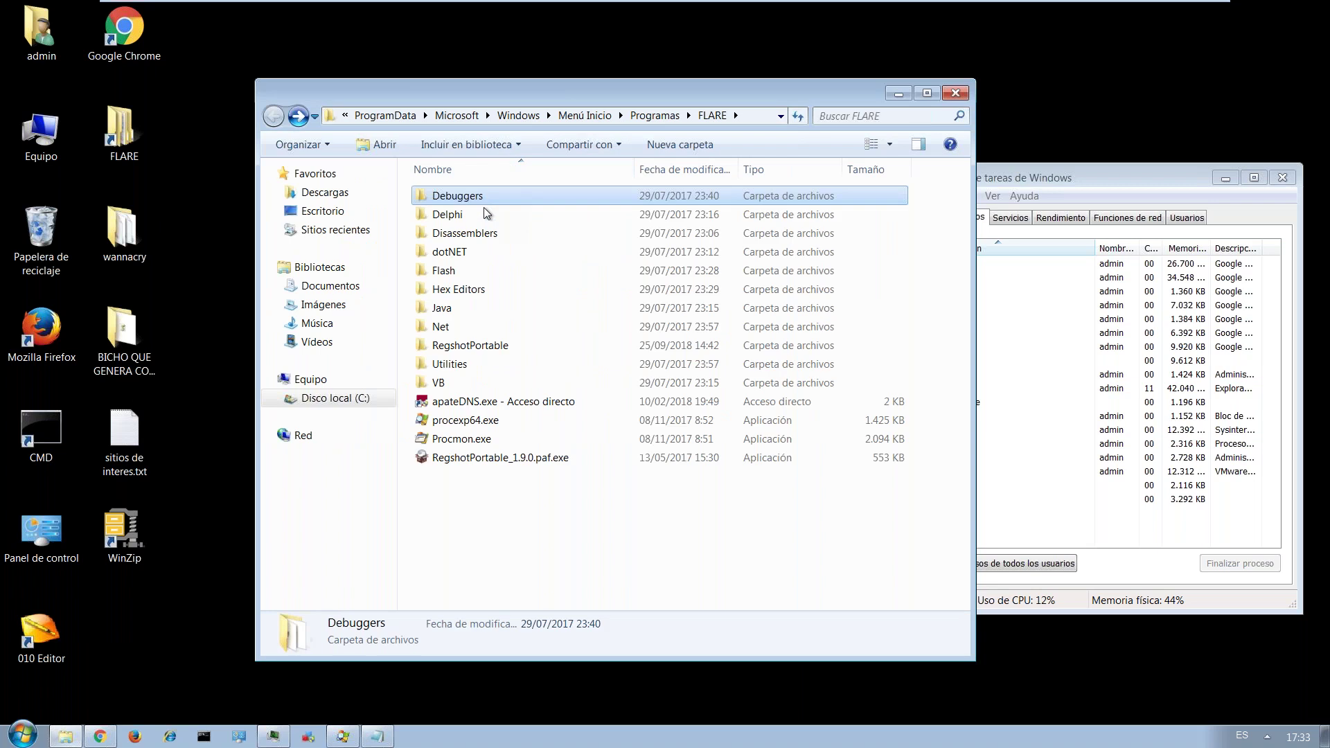
double_click(482, 216)
key("BackSpace")
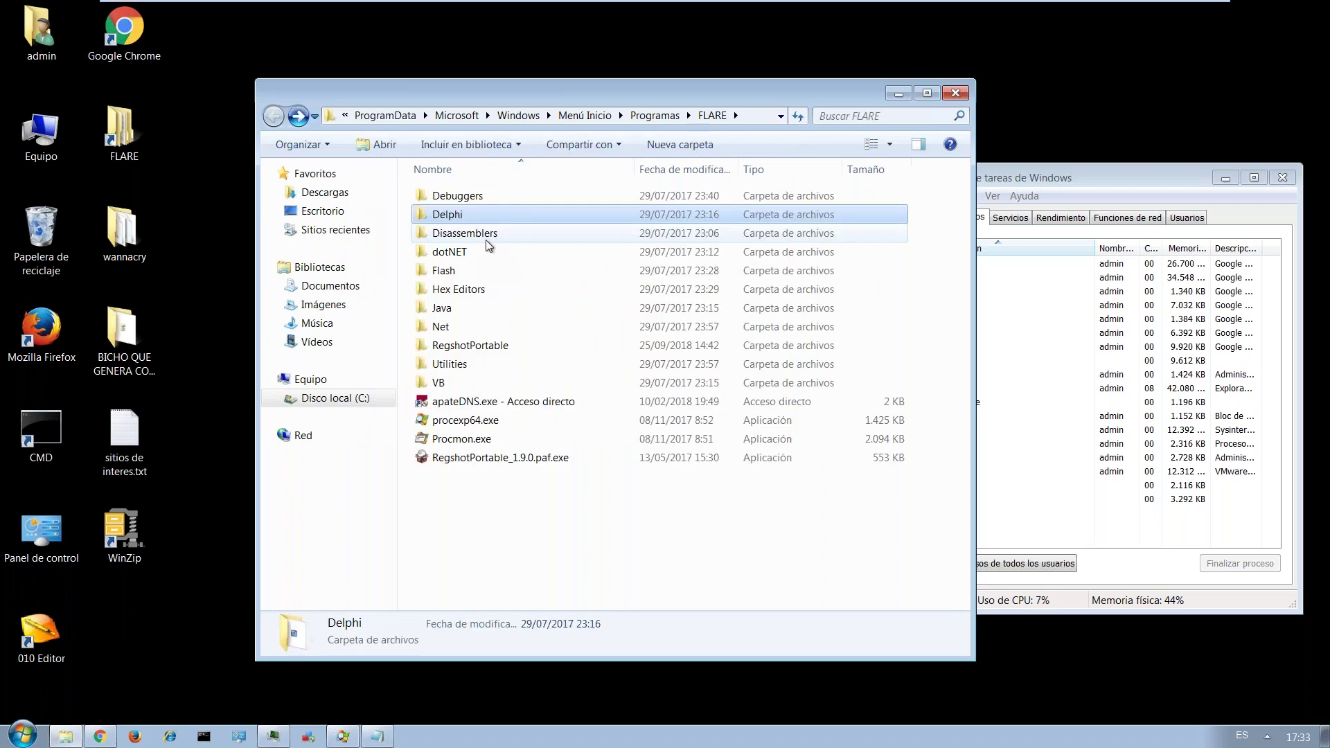
double_click(485, 240)
key("BackSpace")
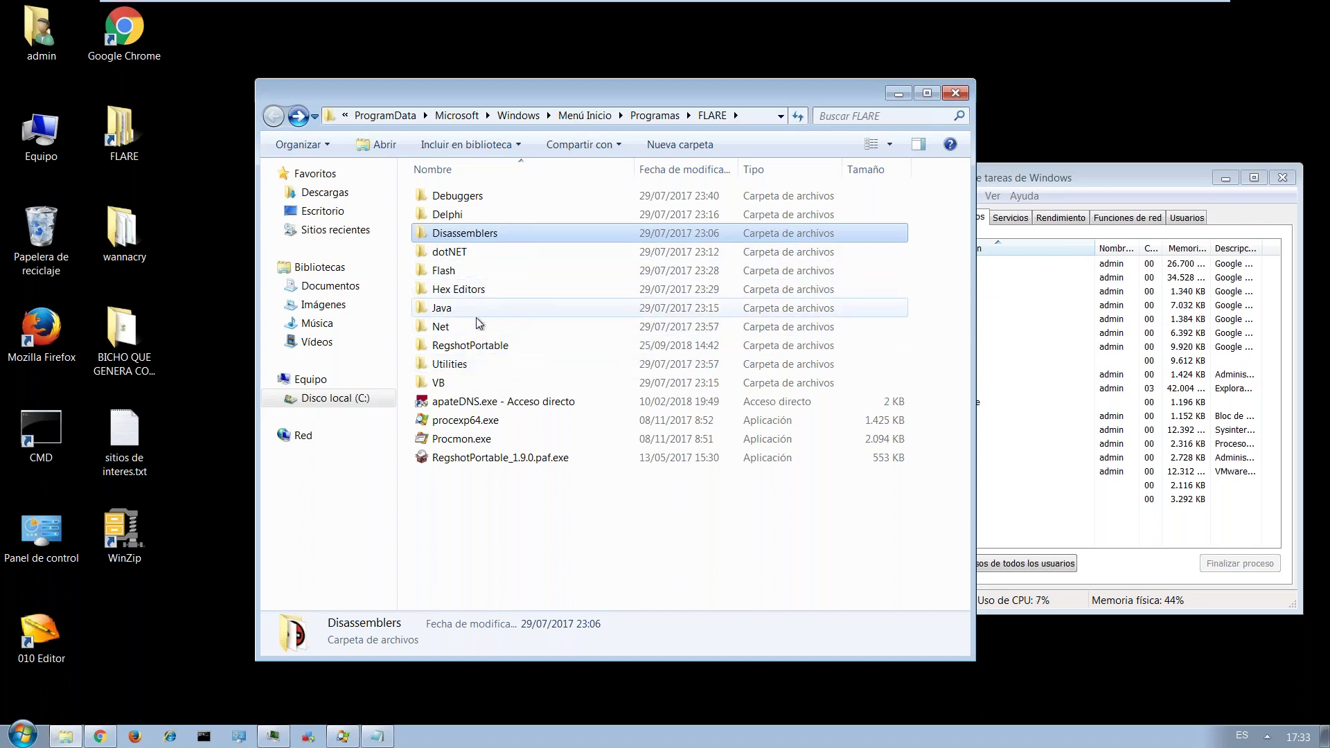
Browse the dotNET, Flash, Hex Editors, Java and Net subfolders, returning to FLARE each time.
double_click(467, 251)
left_click(467, 251)
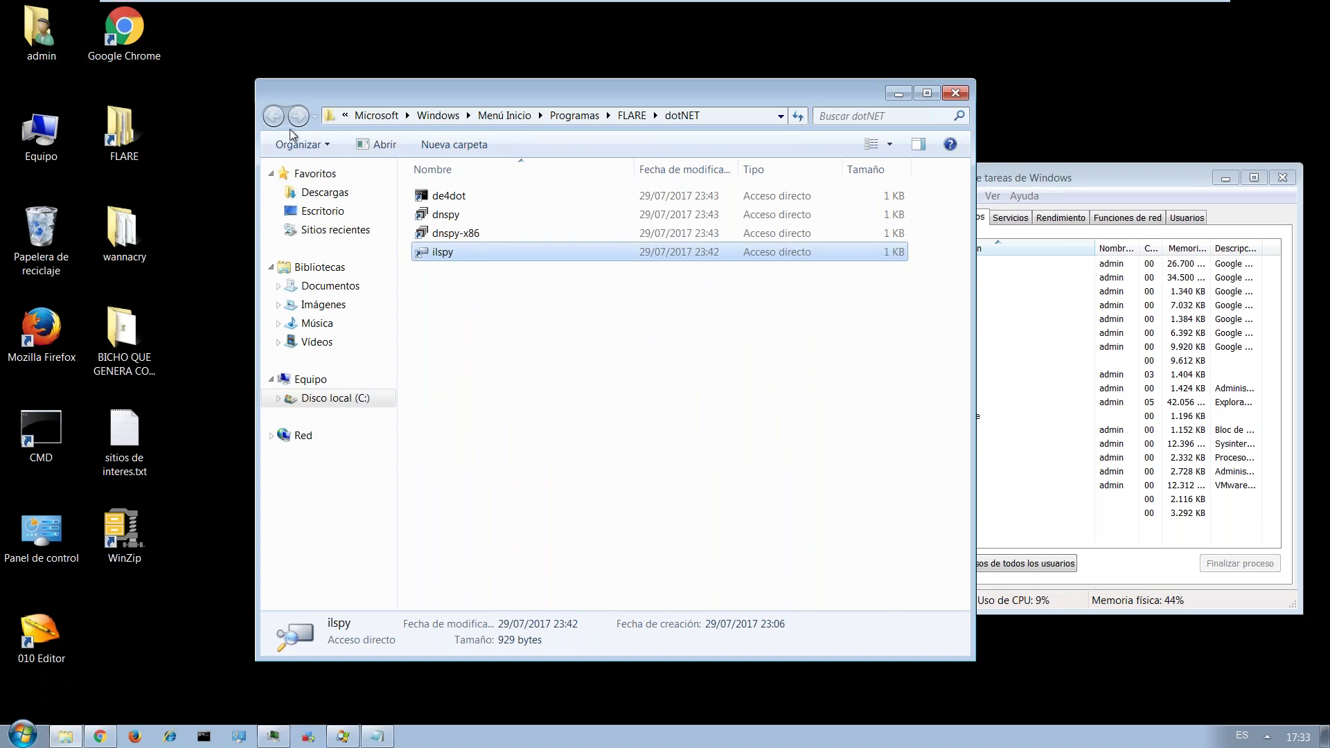
left_click(274, 116)
left_click(462, 269)
double_click(462, 269)
key("BackSpace")
double_click(461, 289)
key("BackSpace")
double_click(469, 309)
key("BackSpace")
left_click(468, 329)
double_click(467, 330)
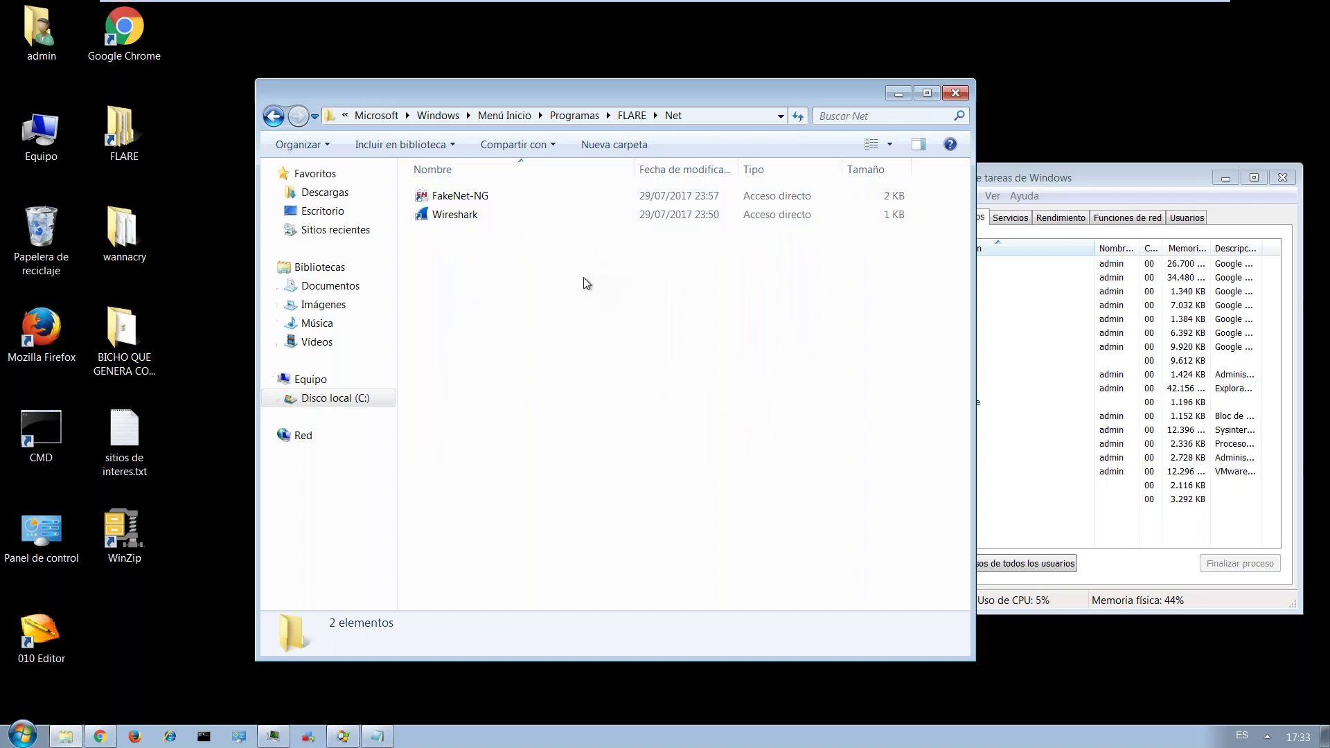
key("BackSpace")
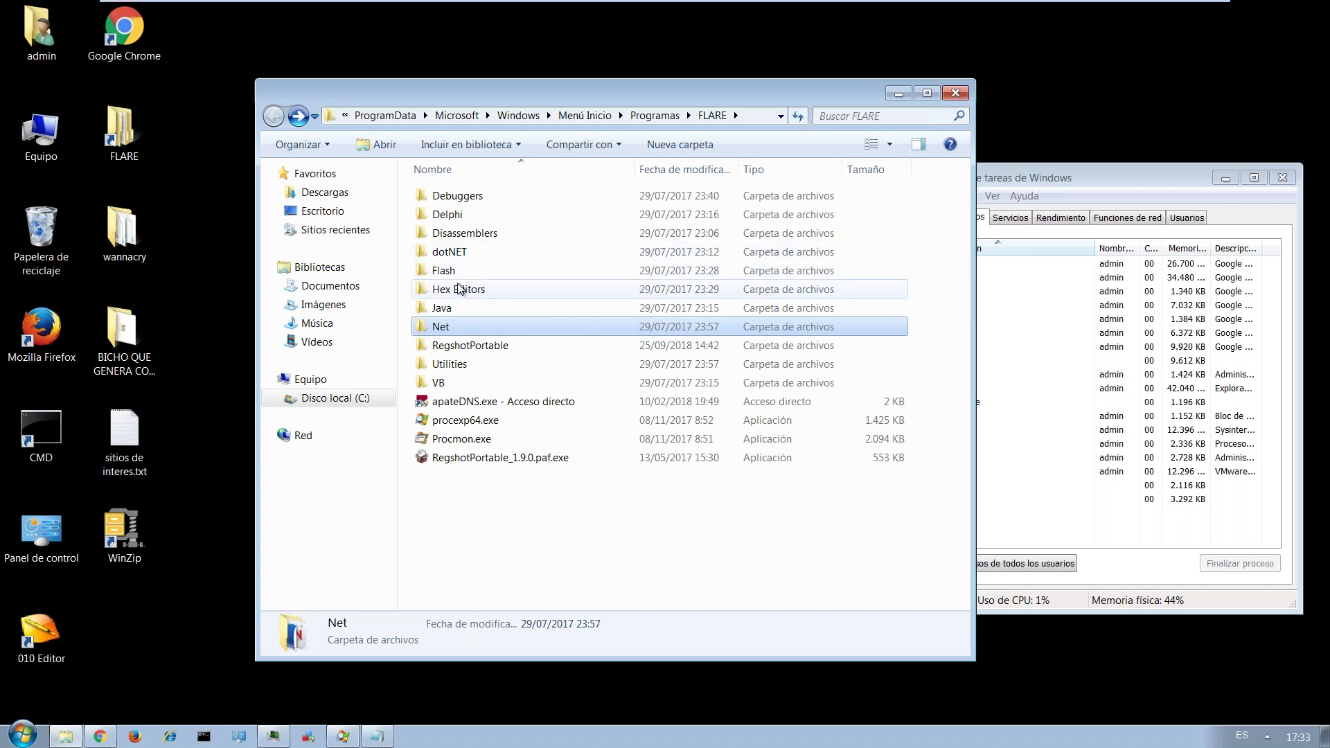
Recheck Hex Editors, Flash and VB, then launch HashCalc from the Utilities folder.
double_click(457, 285)
key("BackSpace")
double_click(459, 271)
key("BackSpace")
double_click(473, 377)
key("BackSpace")
double_click(466, 363)
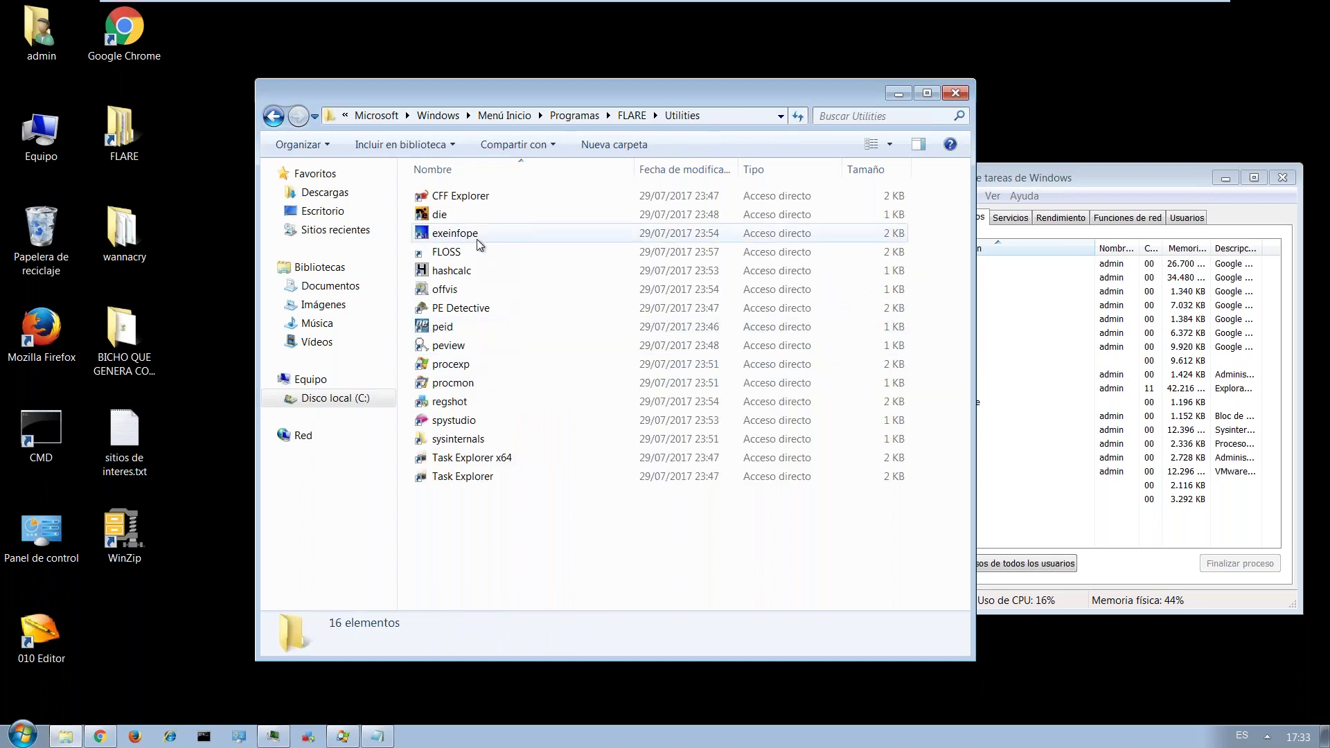
double_click(463, 271)
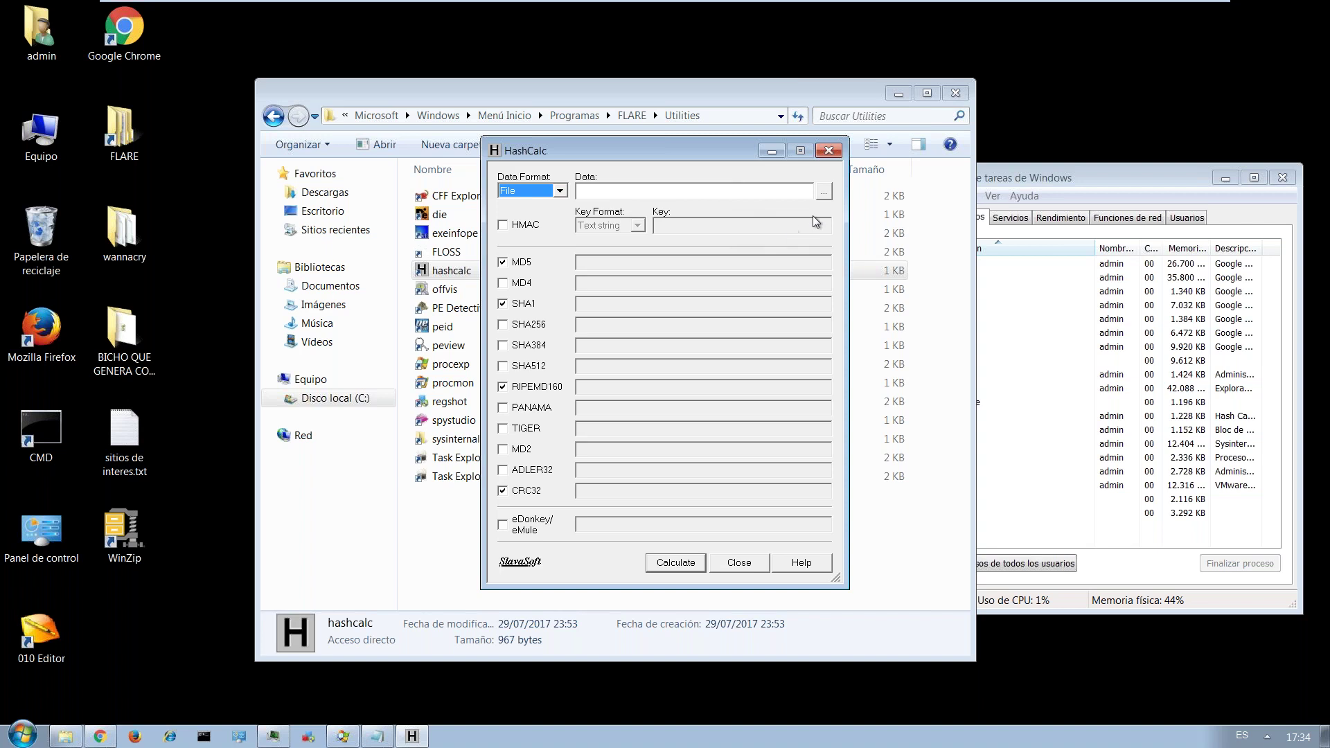
Hash WannaCry.EXE from the wannacry folder and select the resulting MD5 value.
left_click(824, 192)
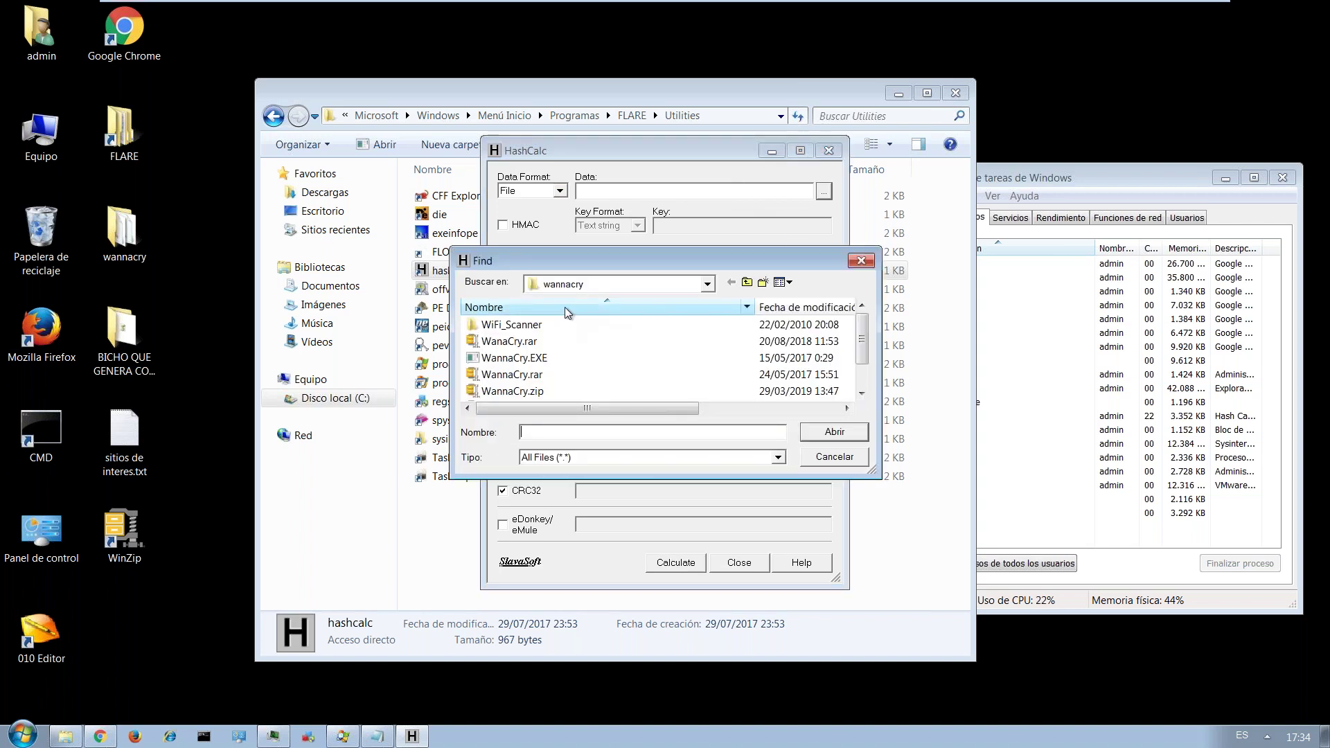
left_click(645, 285)
left_click(594, 411)
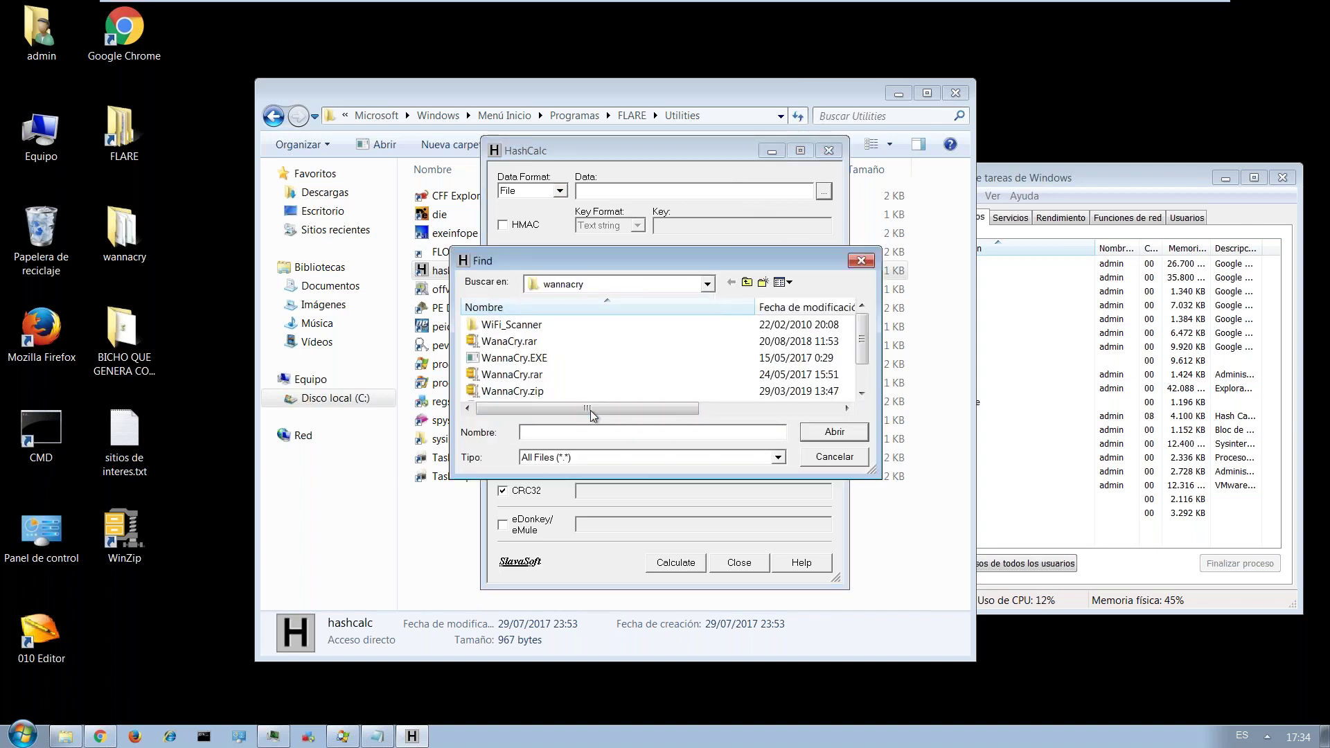
left_click(610, 358)
left_click(835, 432)
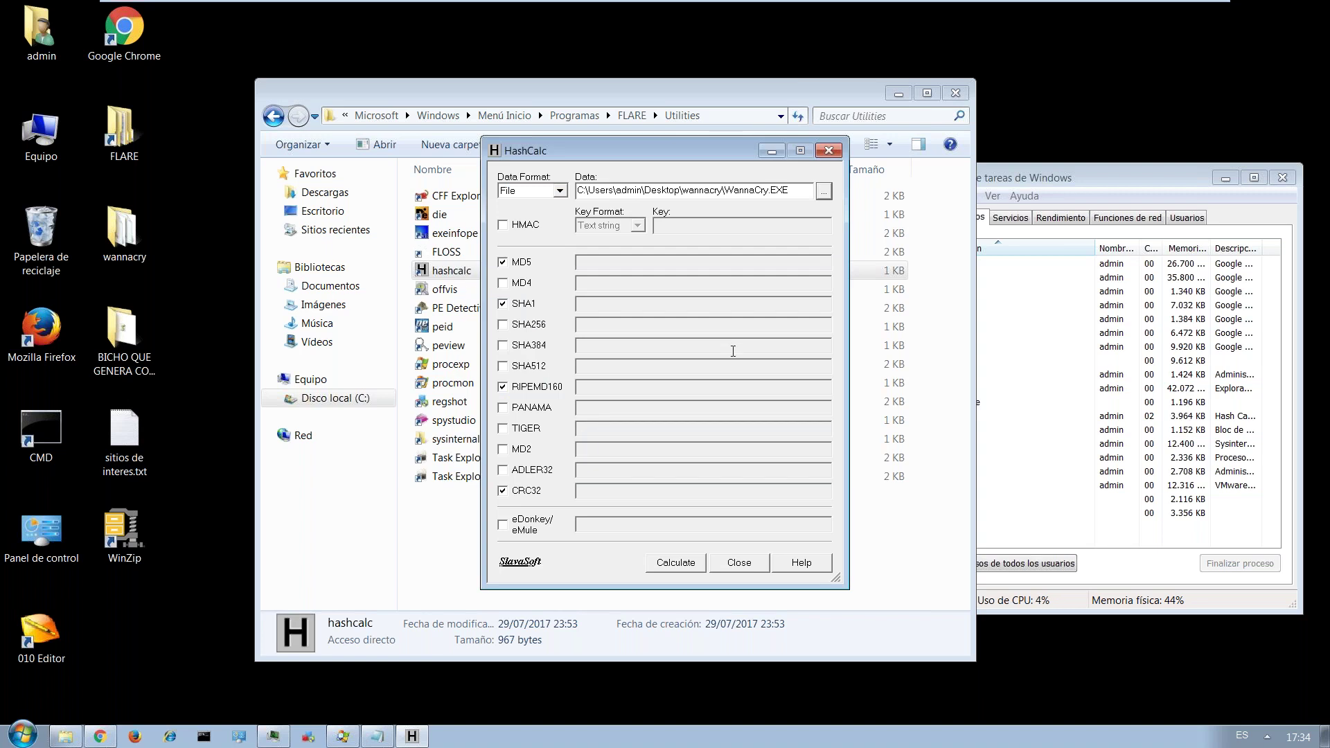
left_click(682, 563)
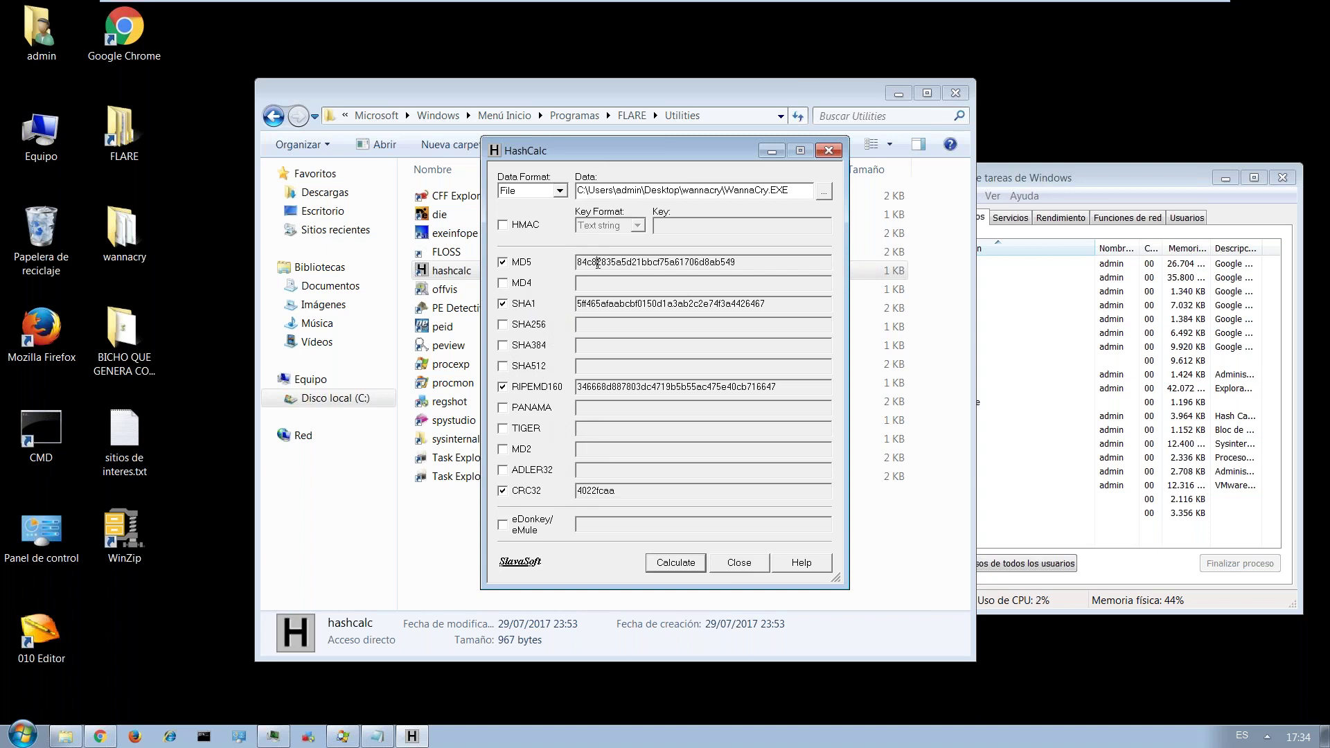
double_click(598, 263)
key("ctrl+c")
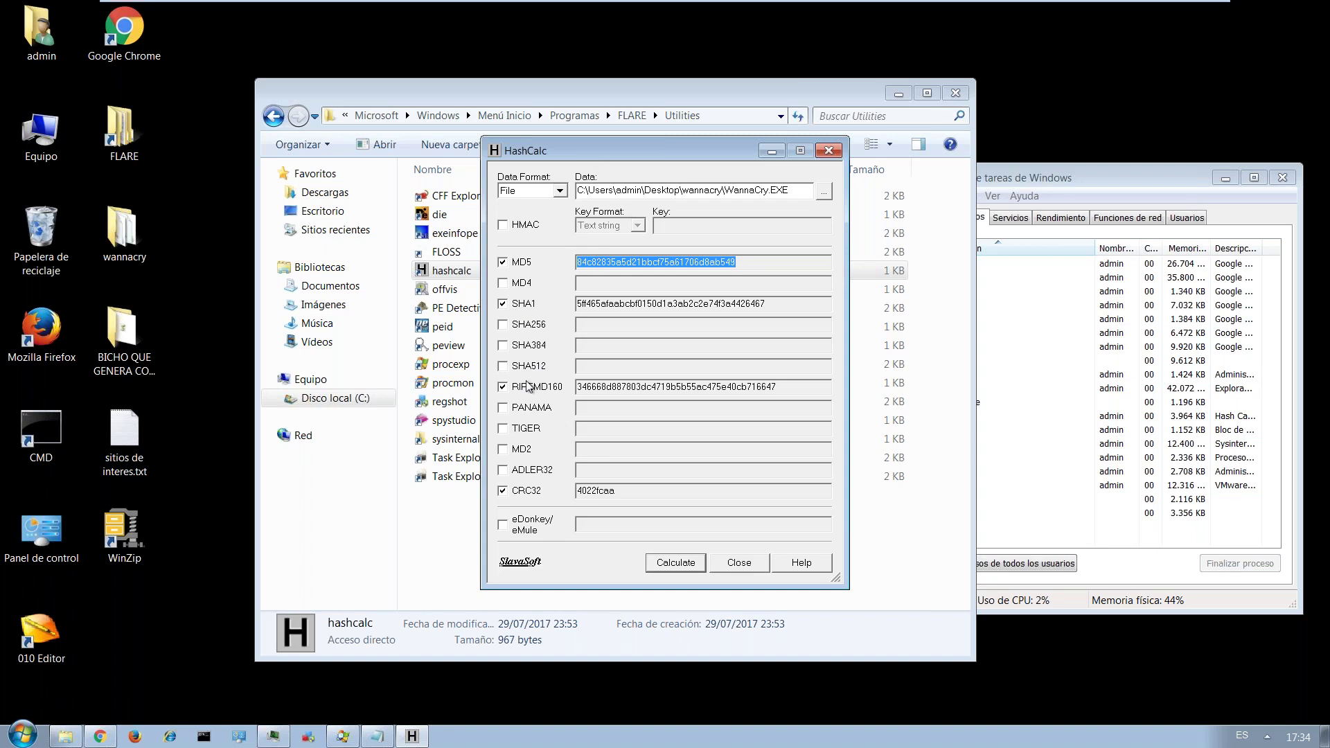
Bring Chrome back and go to virustotal.com.
left_click(101, 736)
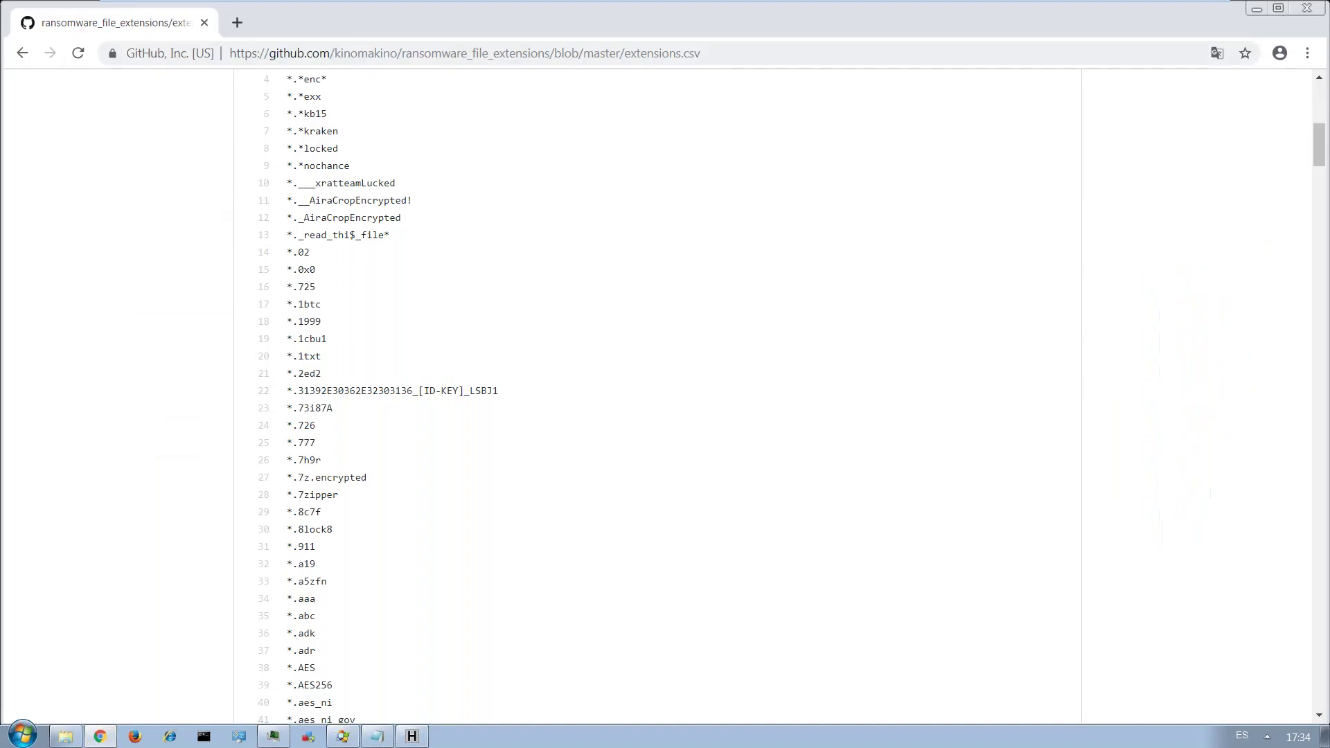
left_click(305, 56)
type("vi")
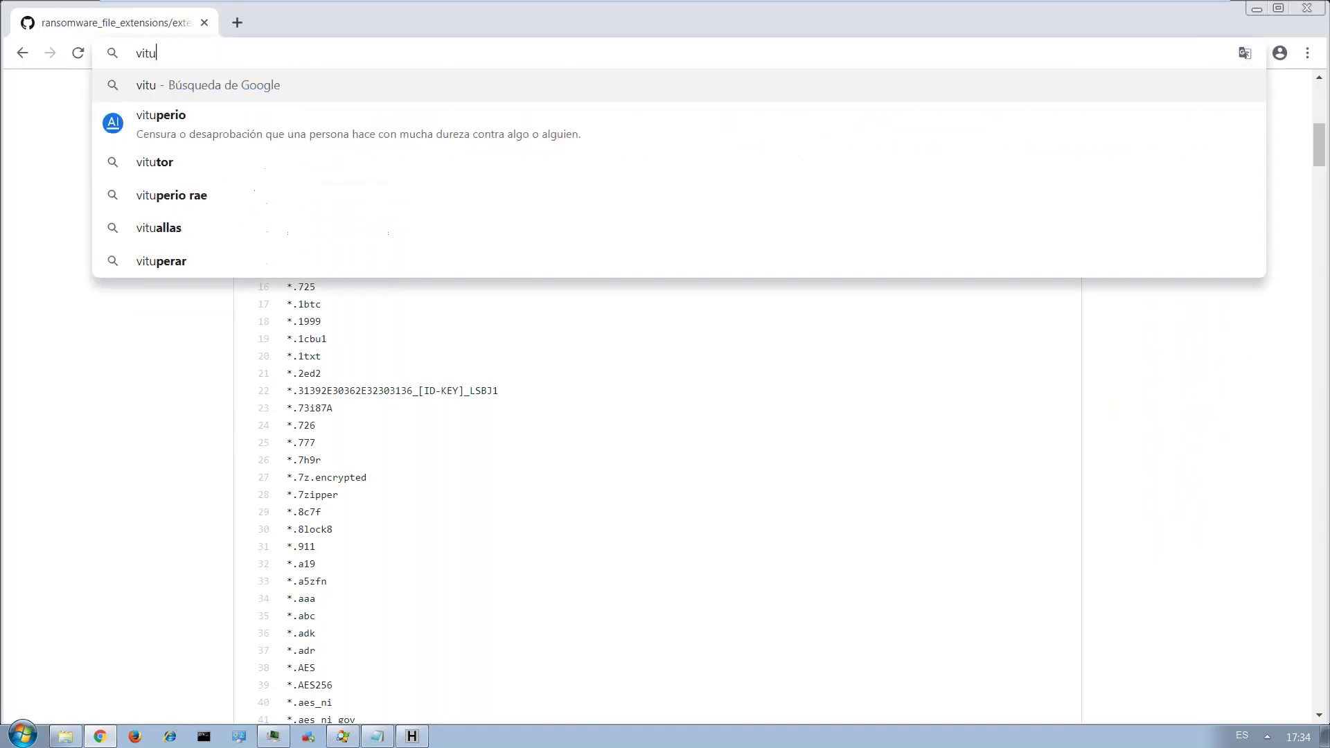
type("rus")
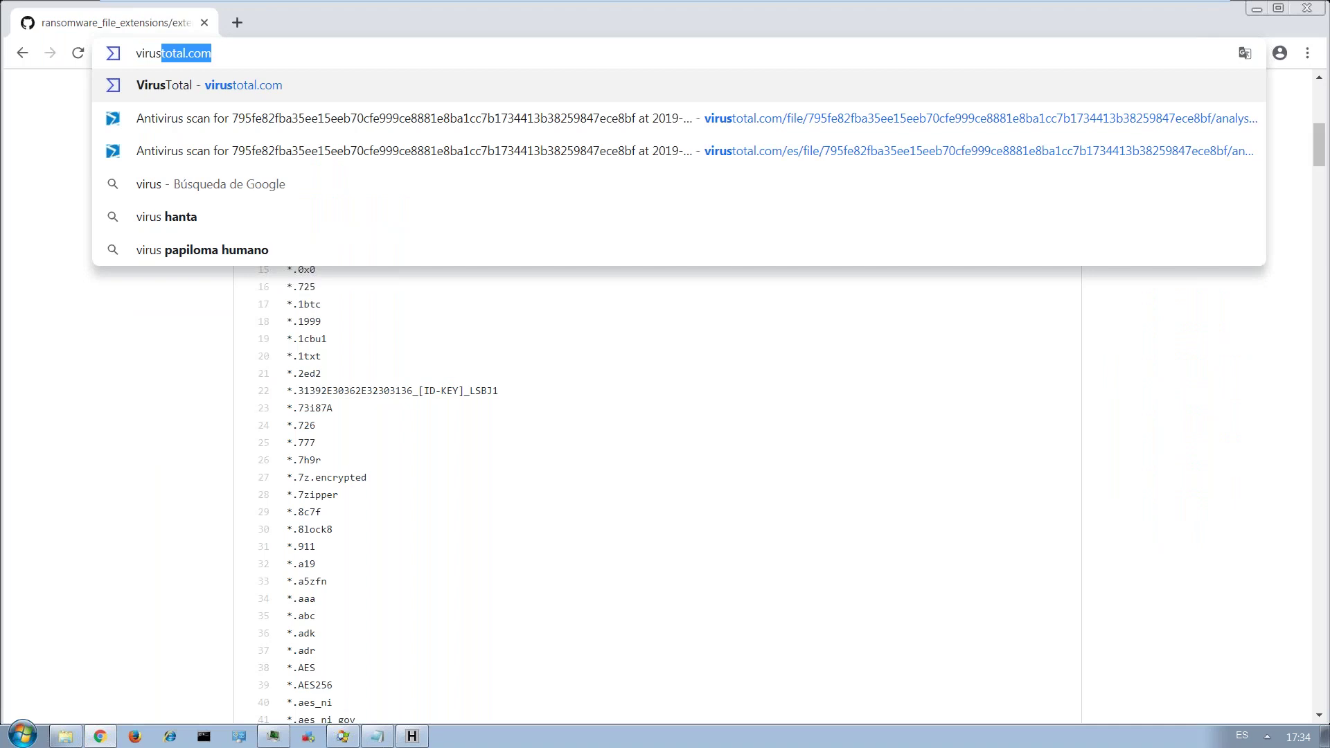
key("Return")
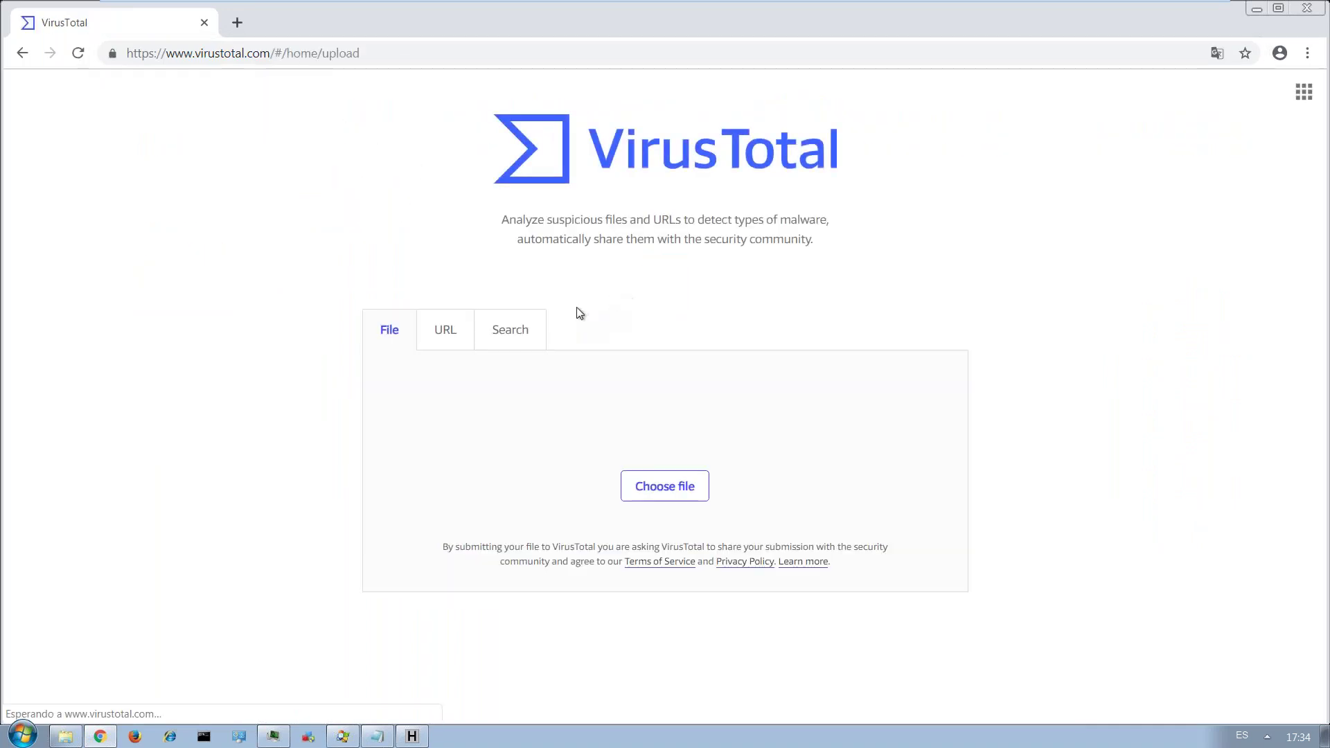
Search VirusTotal for the copied WannaCry MD5 and review its 63/70 detection report.
left_click(516, 331)
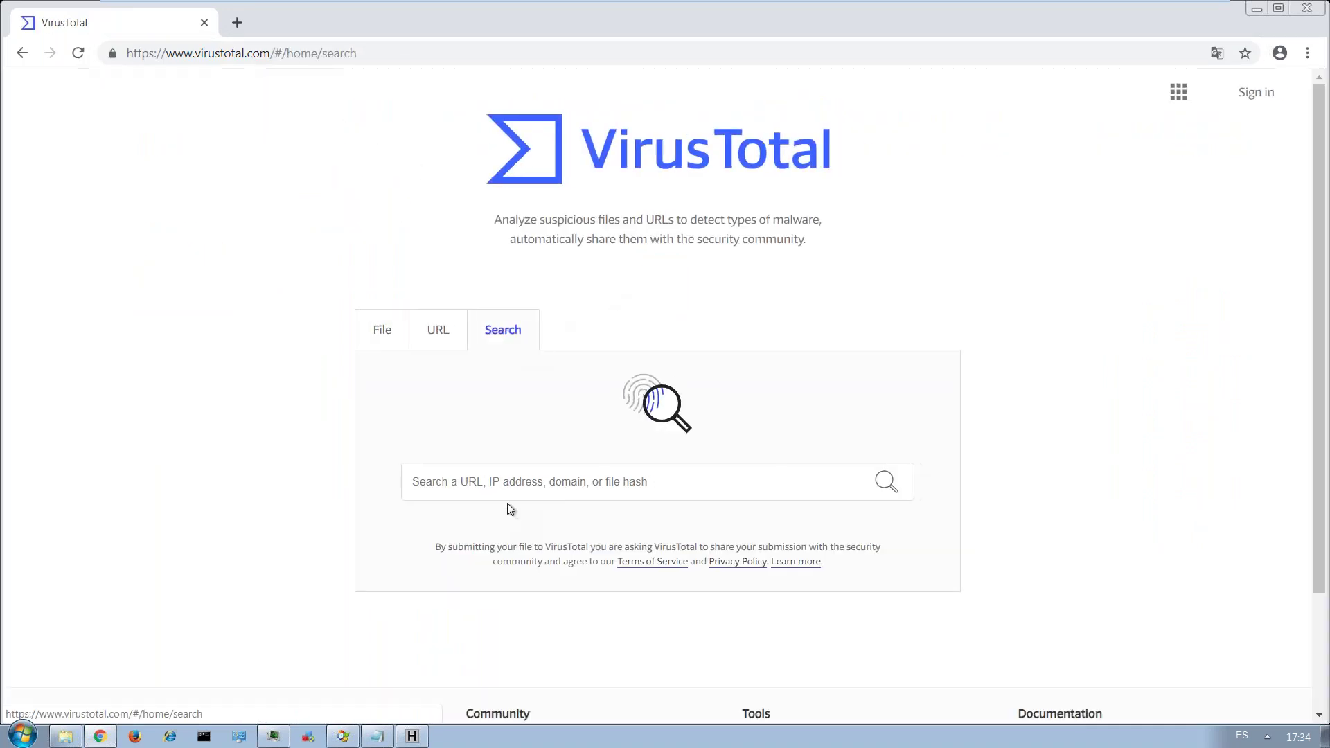
left_click(492, 487)
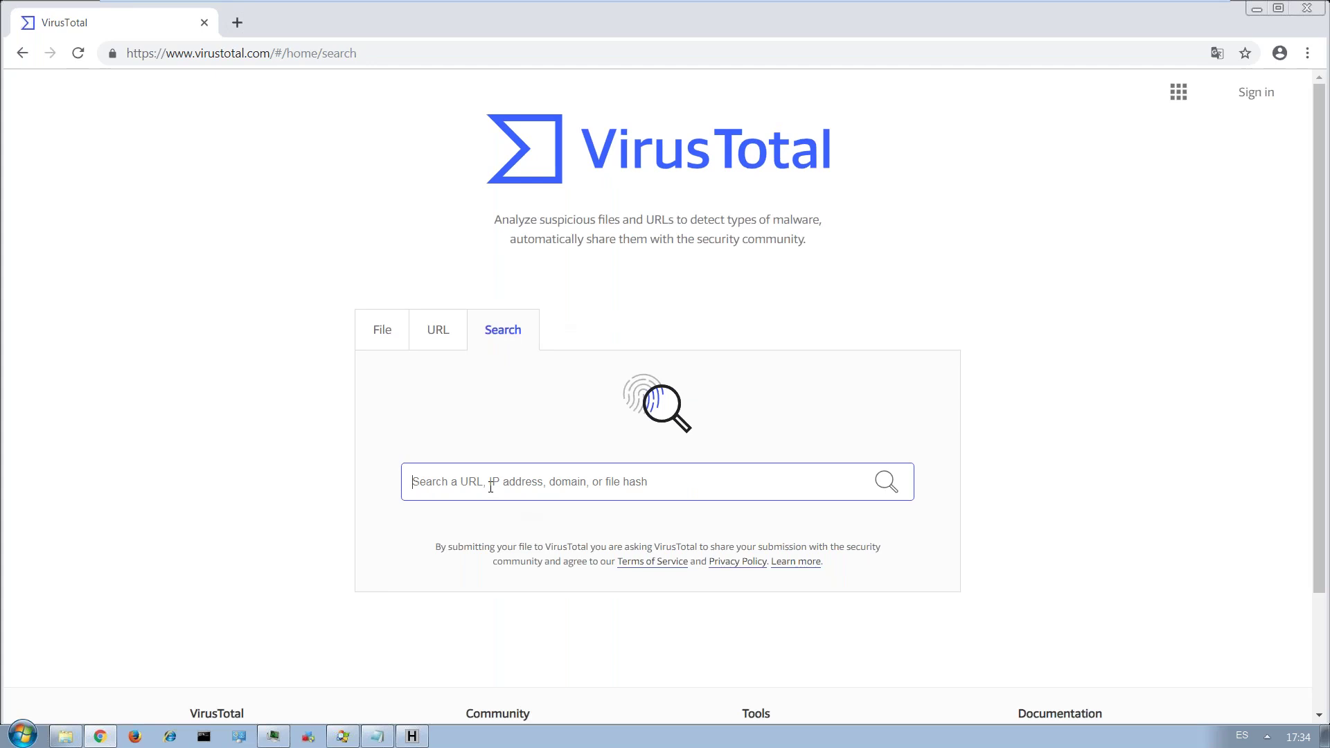
key("ctrl+v")
key("Return")
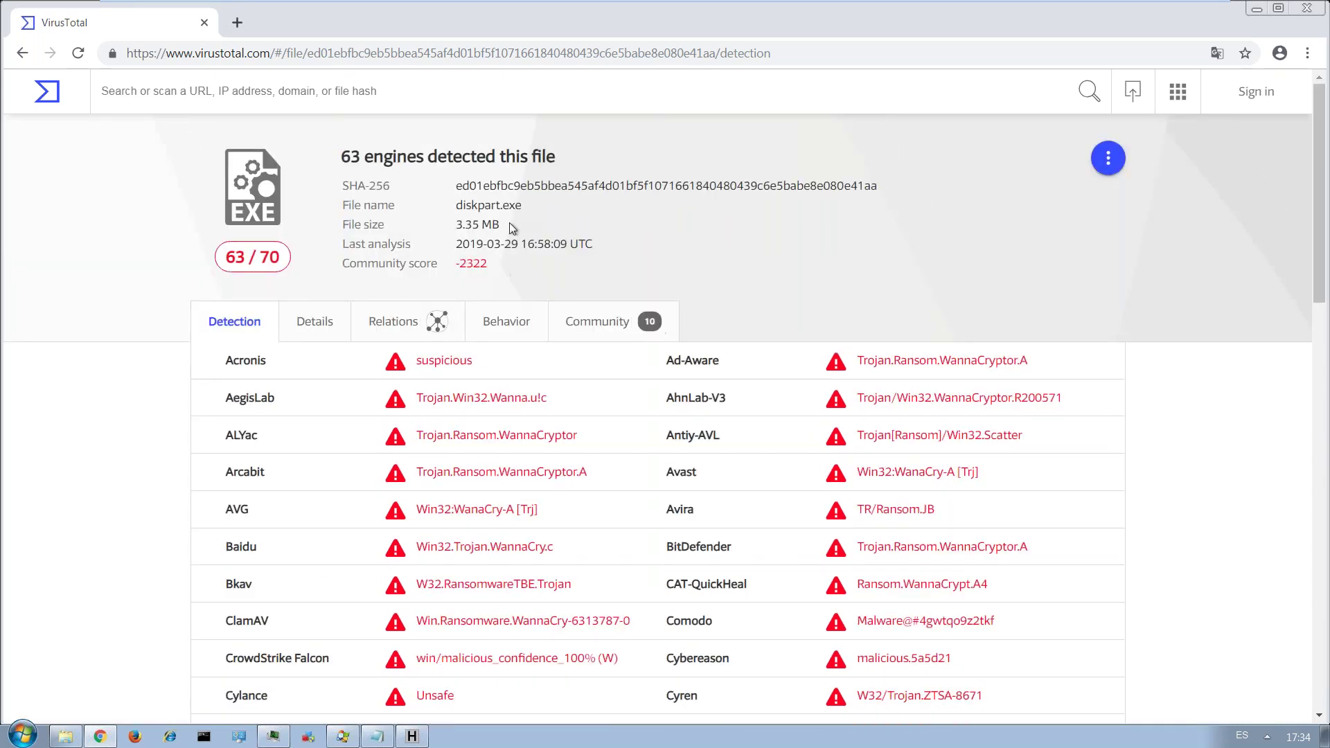
scroll(542, 234, "down", 3)
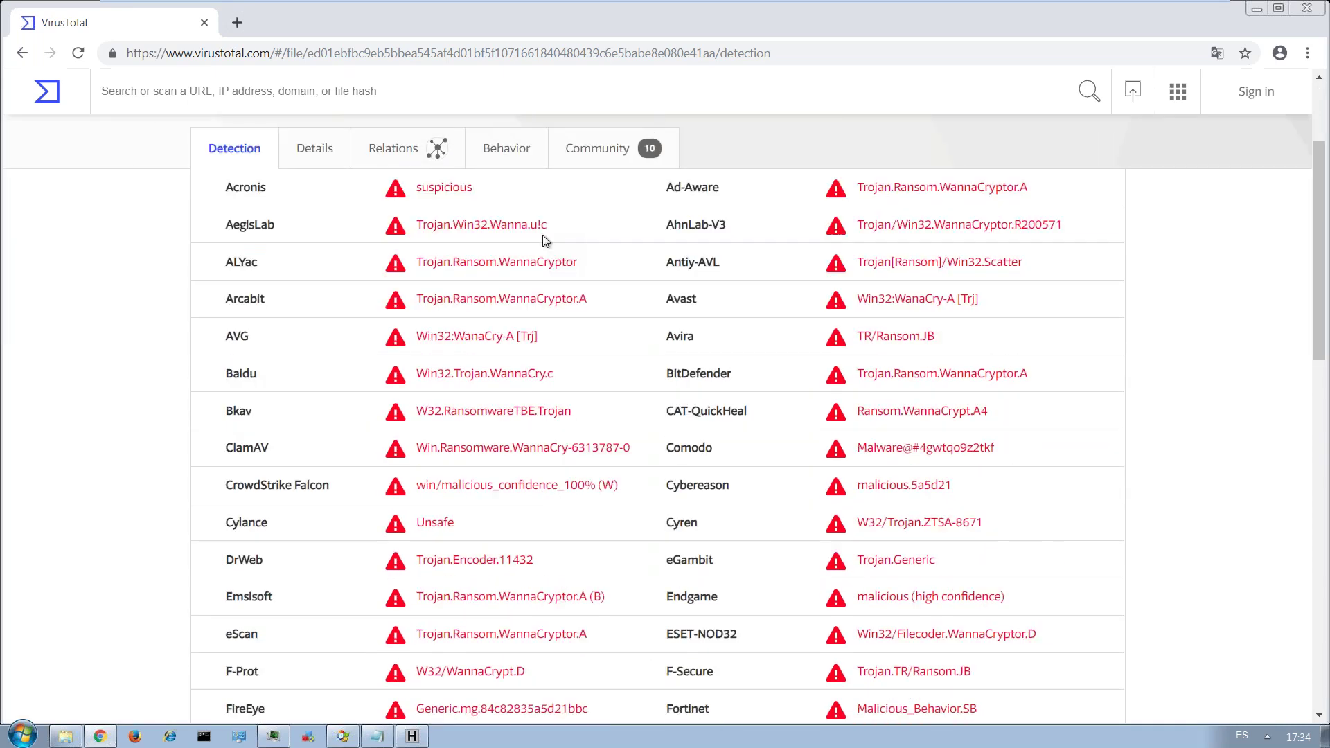
scroll(542, 235, "down", 10)
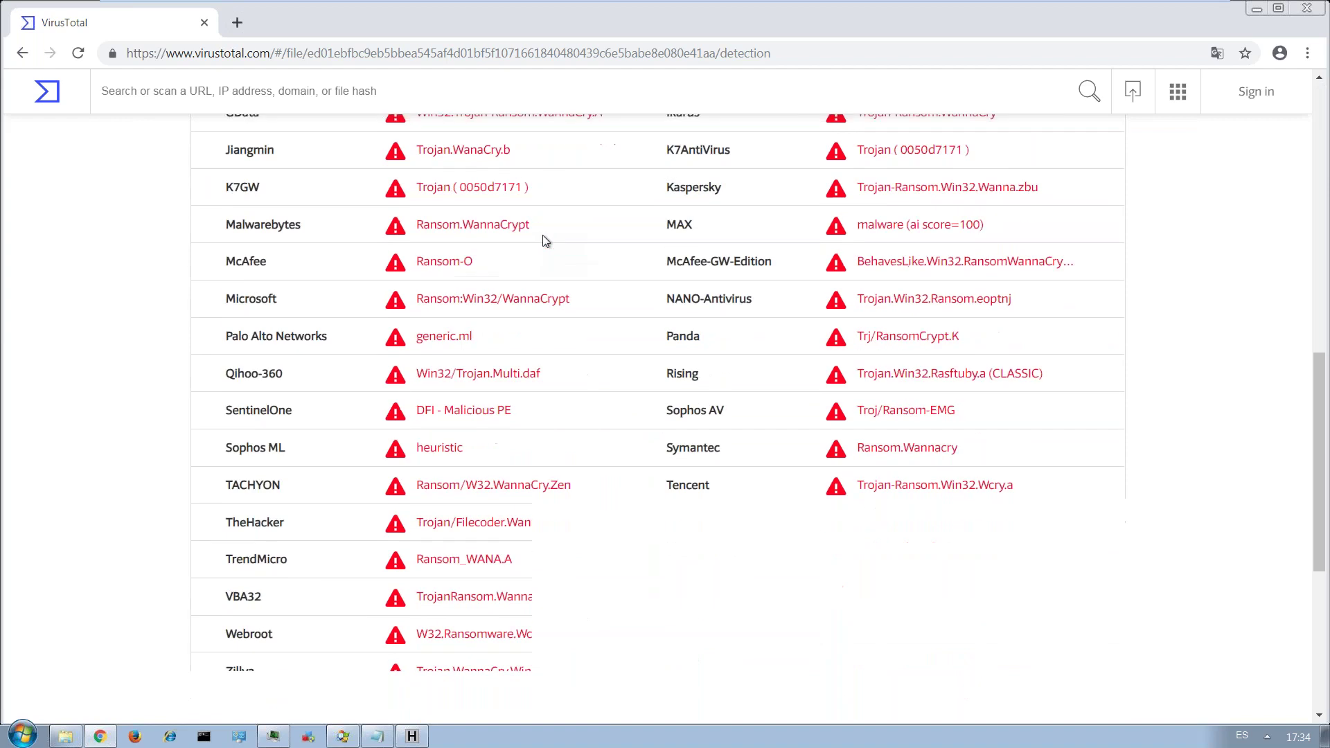
scroll(625, 289, "up", 15)
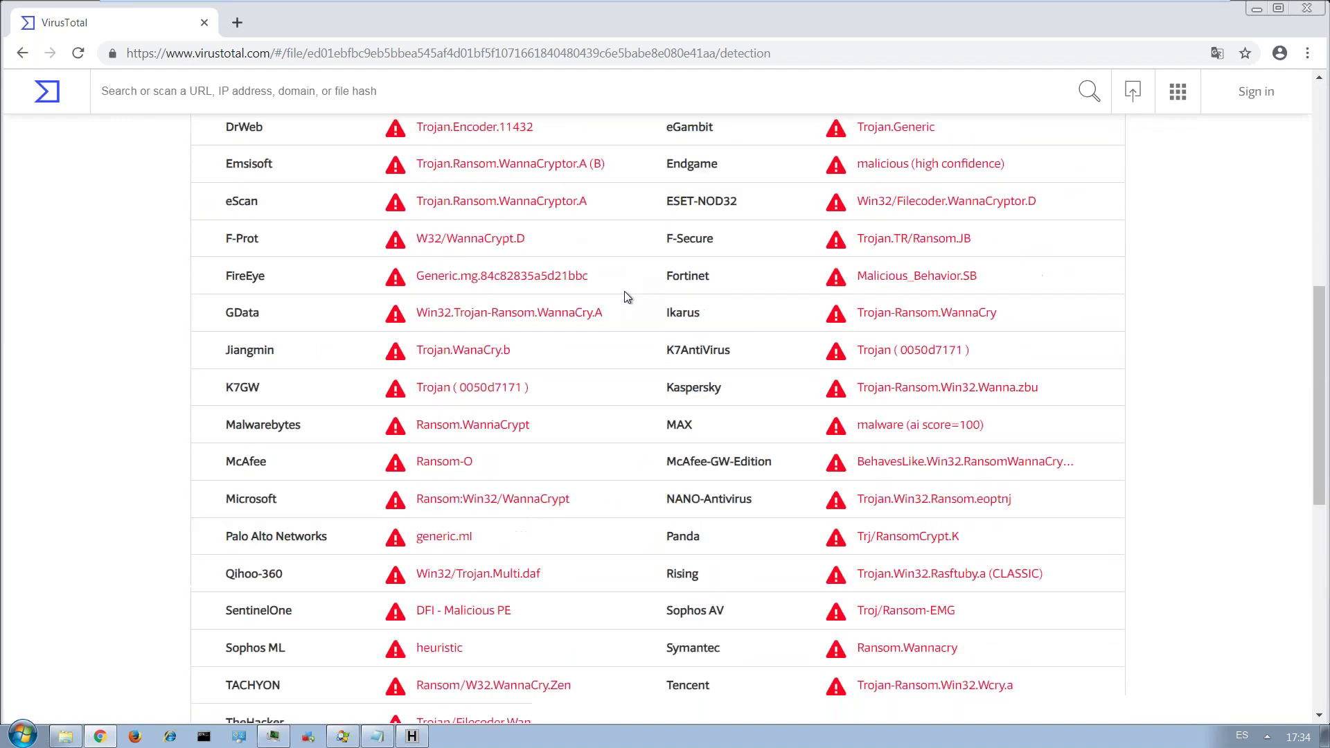
scroll(624, 297, "up", 2)
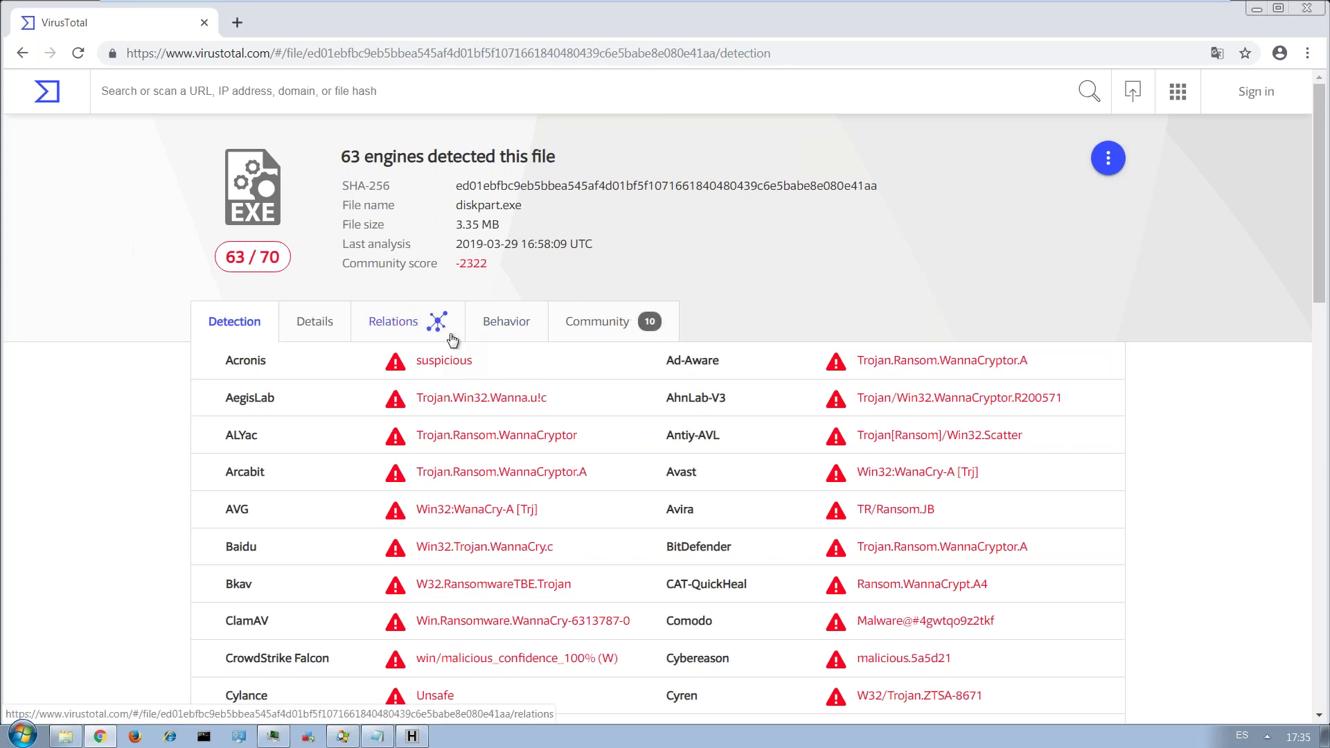
Switch to HashCalc and minimize it.
key("alt+Tab")
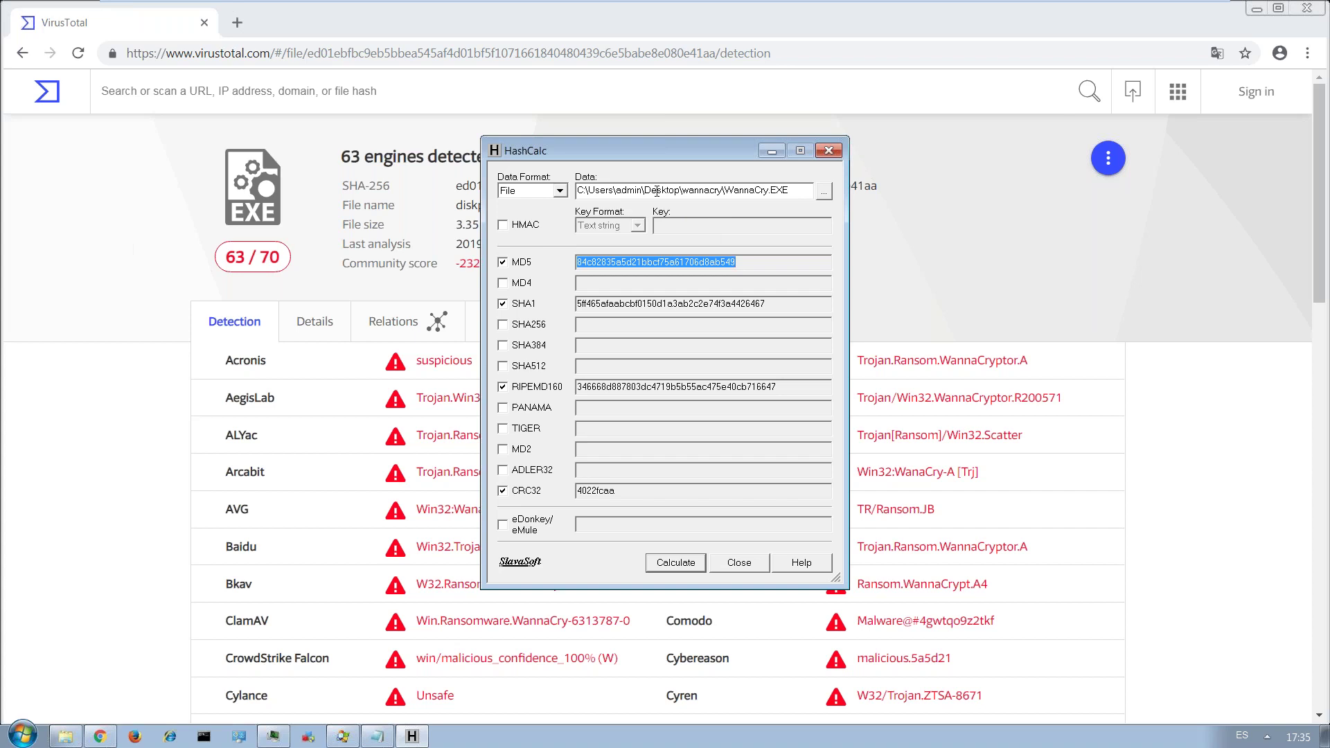
left_click(776, 151)
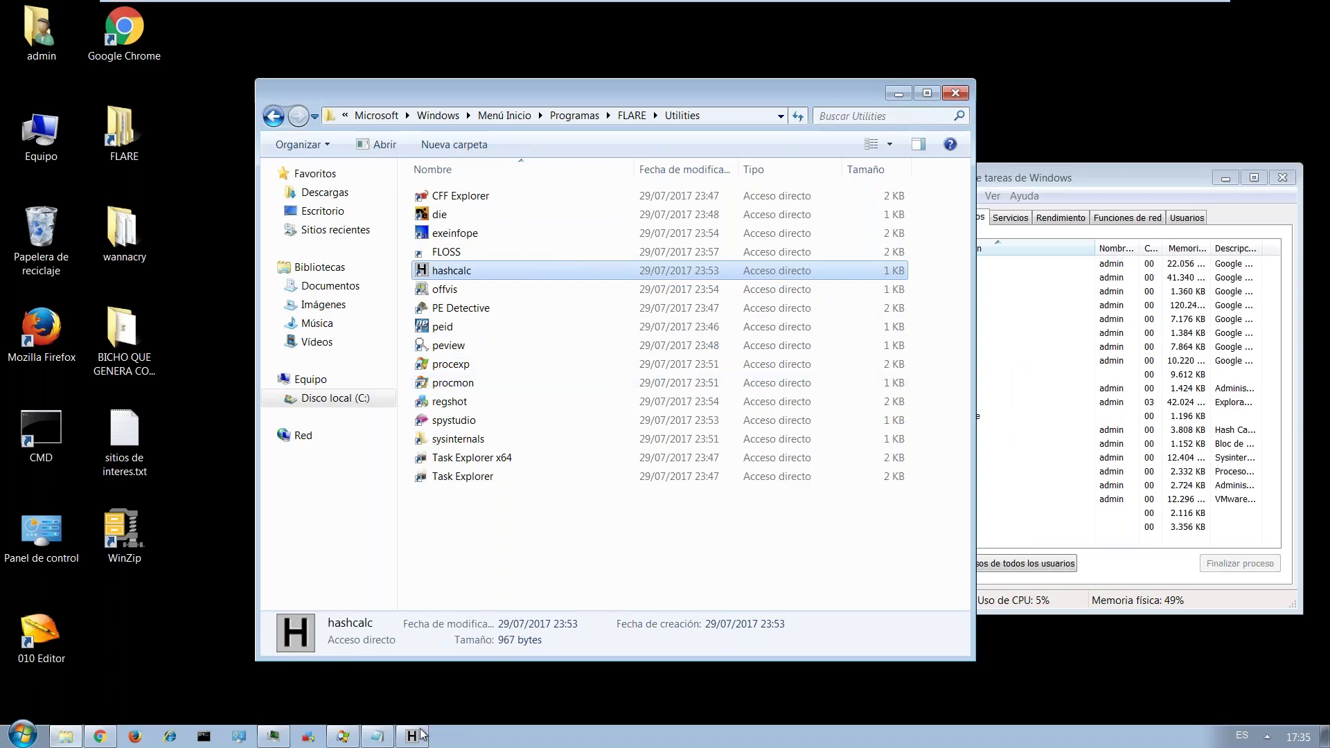
mouse_move(350, 740)
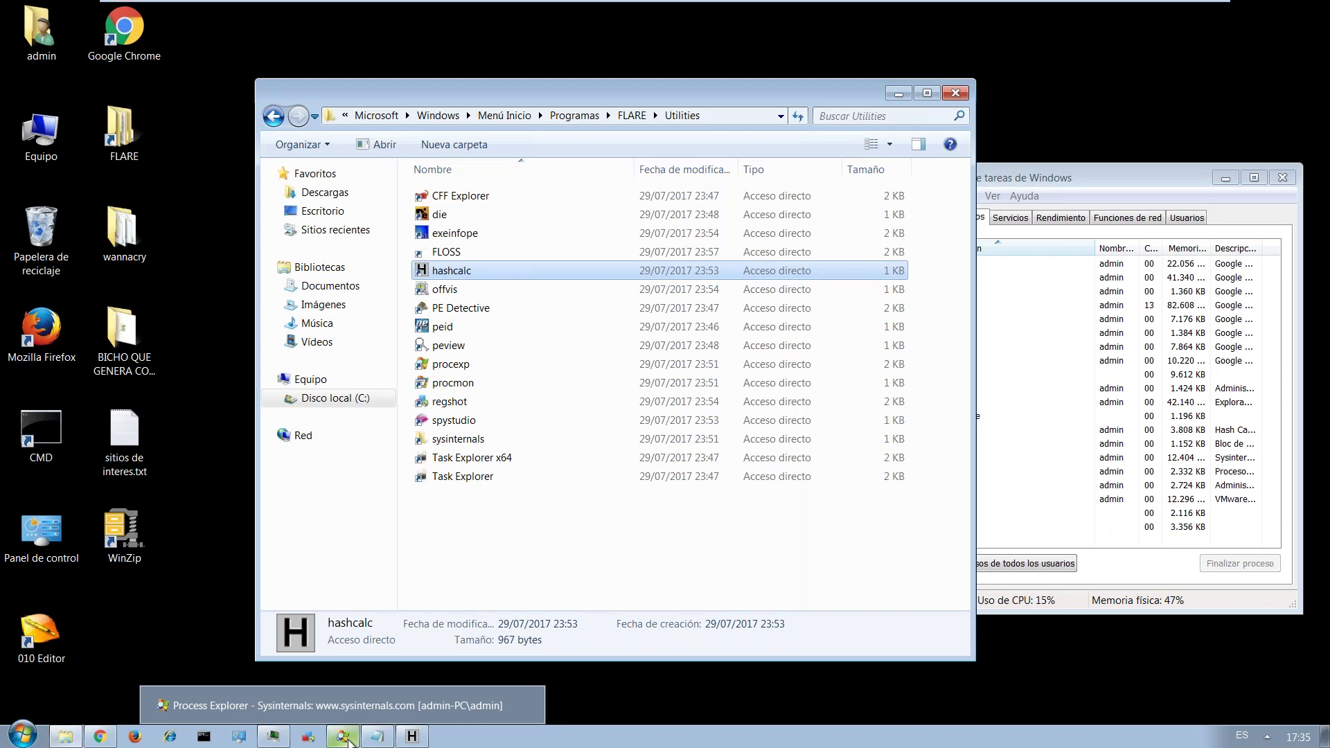
Compare Process Explorer with Task Manager's running process list.
left_click(343, 736)
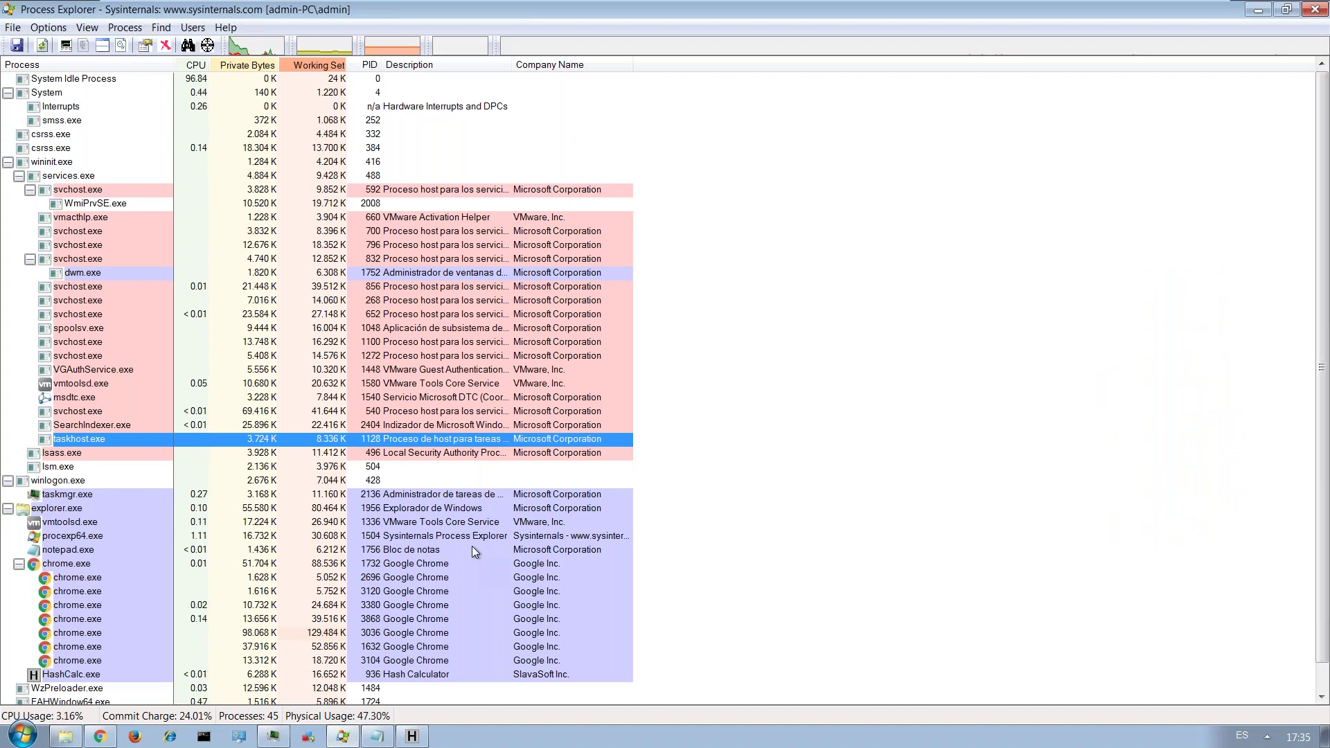
left_click(343, 737)
left_click(1129, 181)
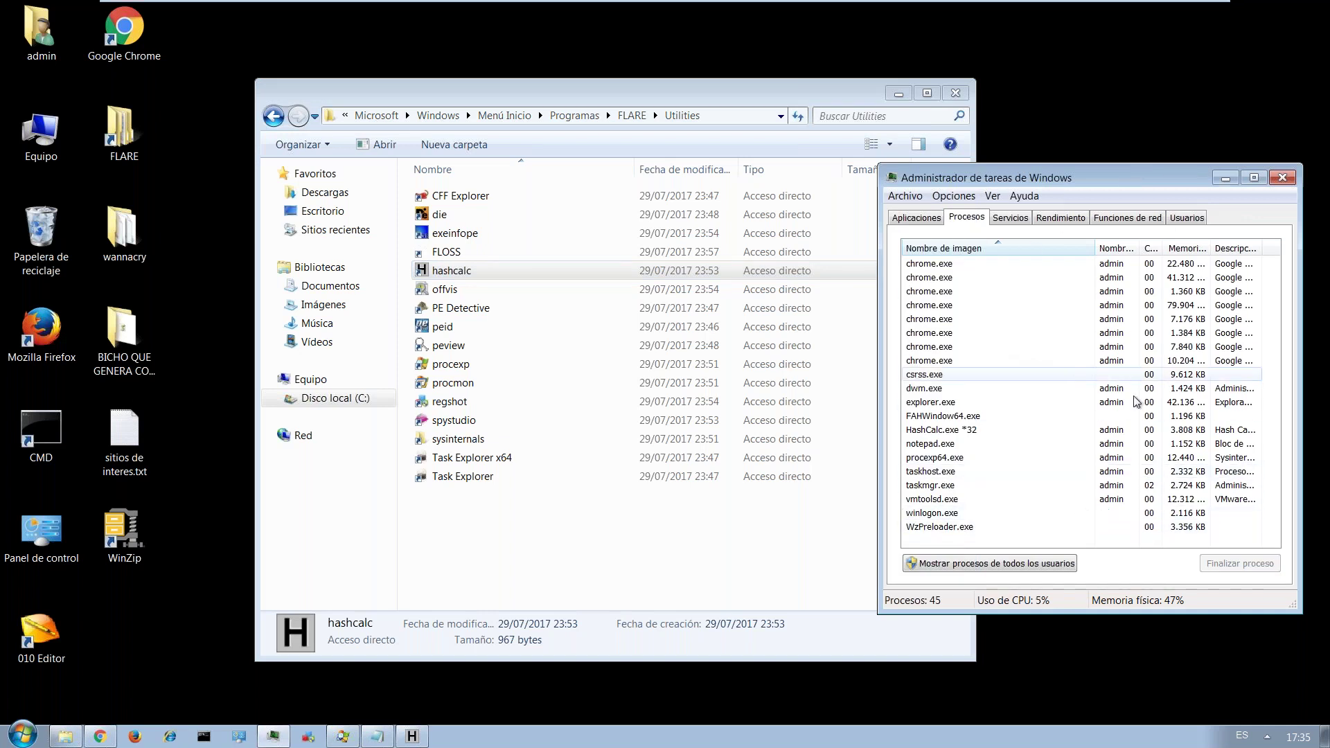
Restore Process Explorer, inspect its process tree, and open VGAuthService.exe's context menu.
left_click(337, 739)
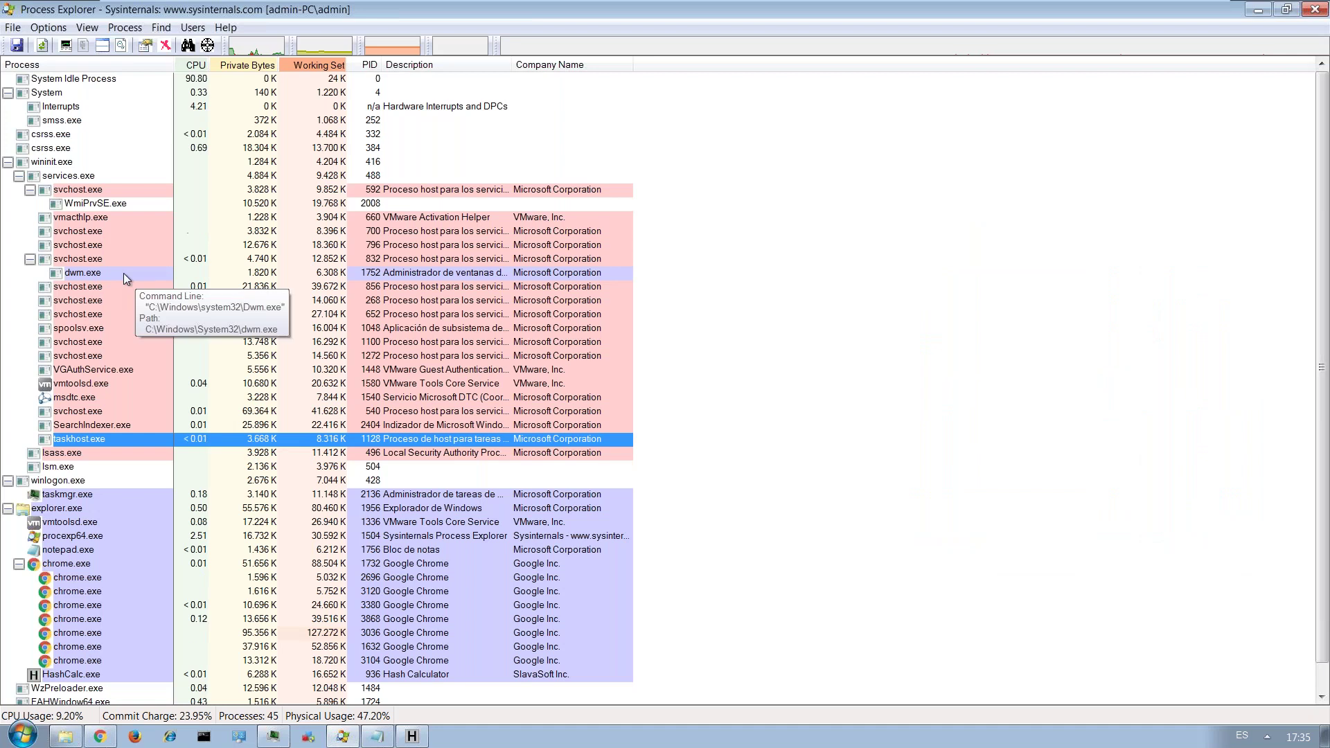
mouse_move(152, 377)
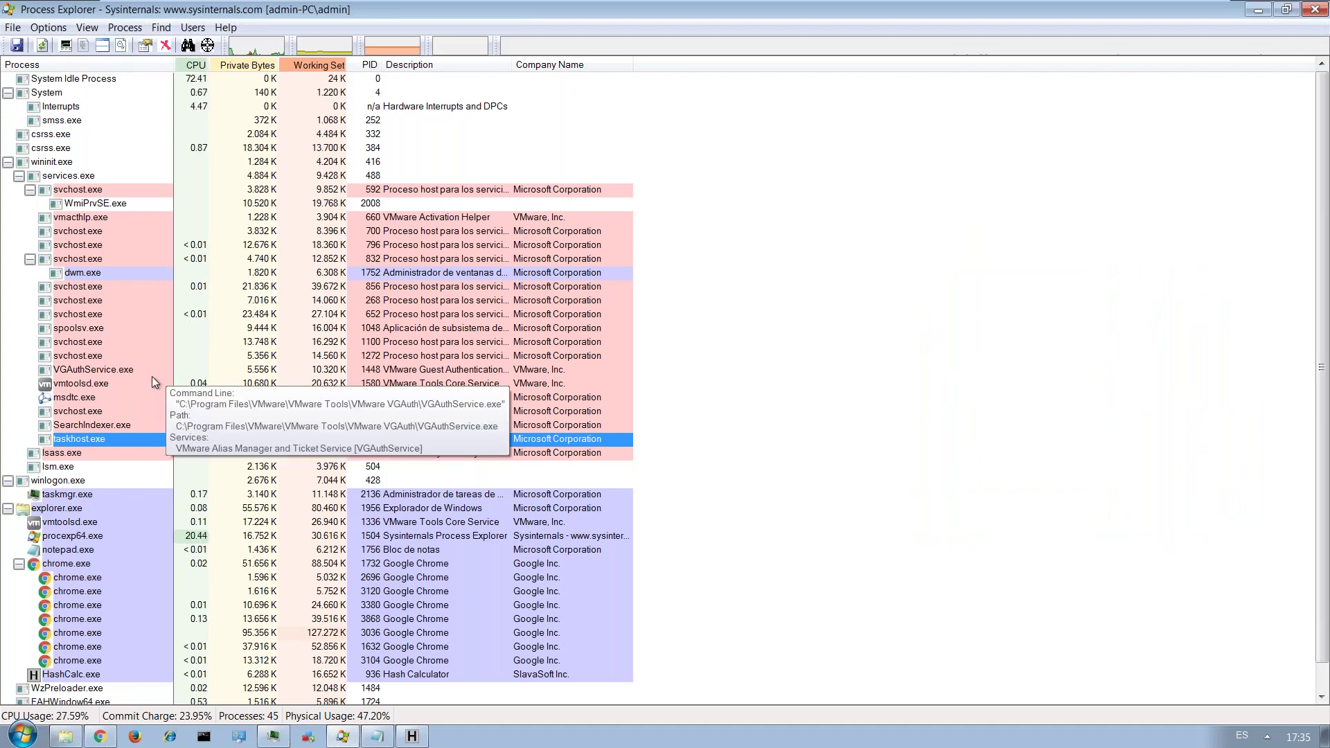
mouse_move(148, 322)
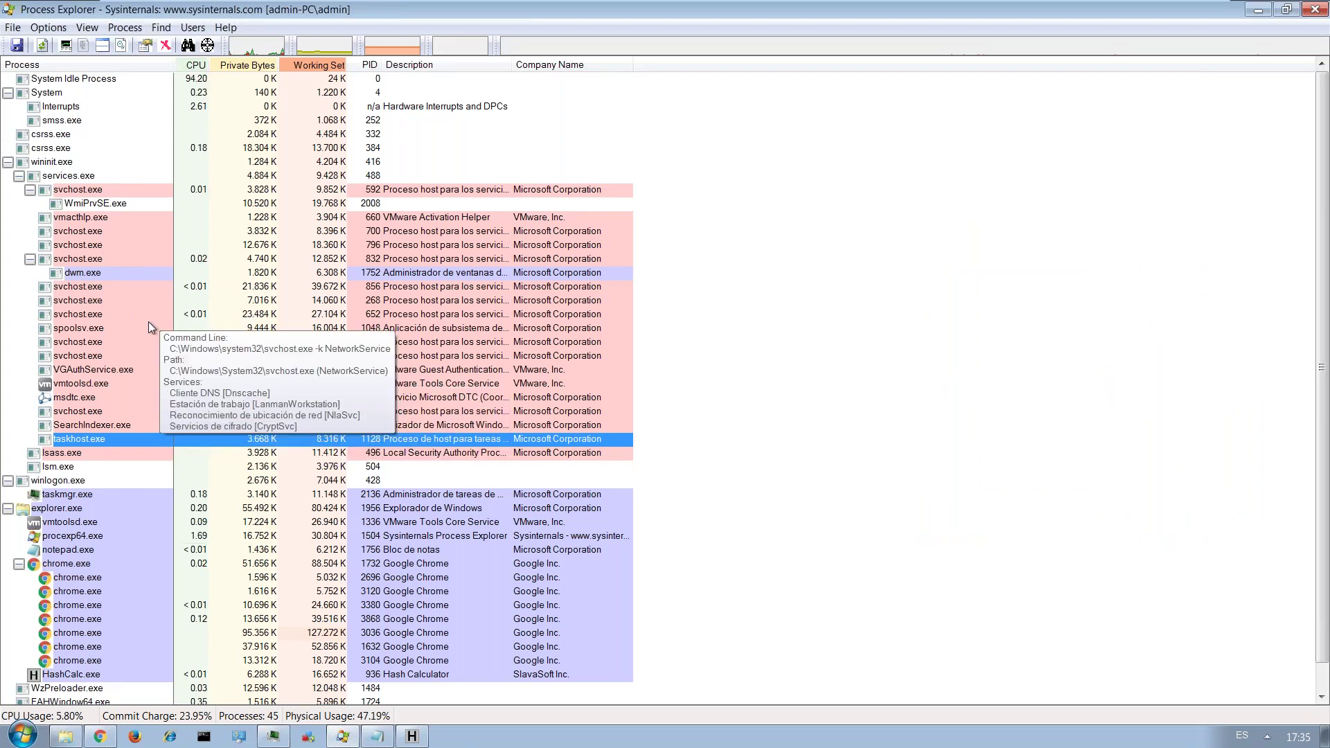
mouse_move(97, 332)
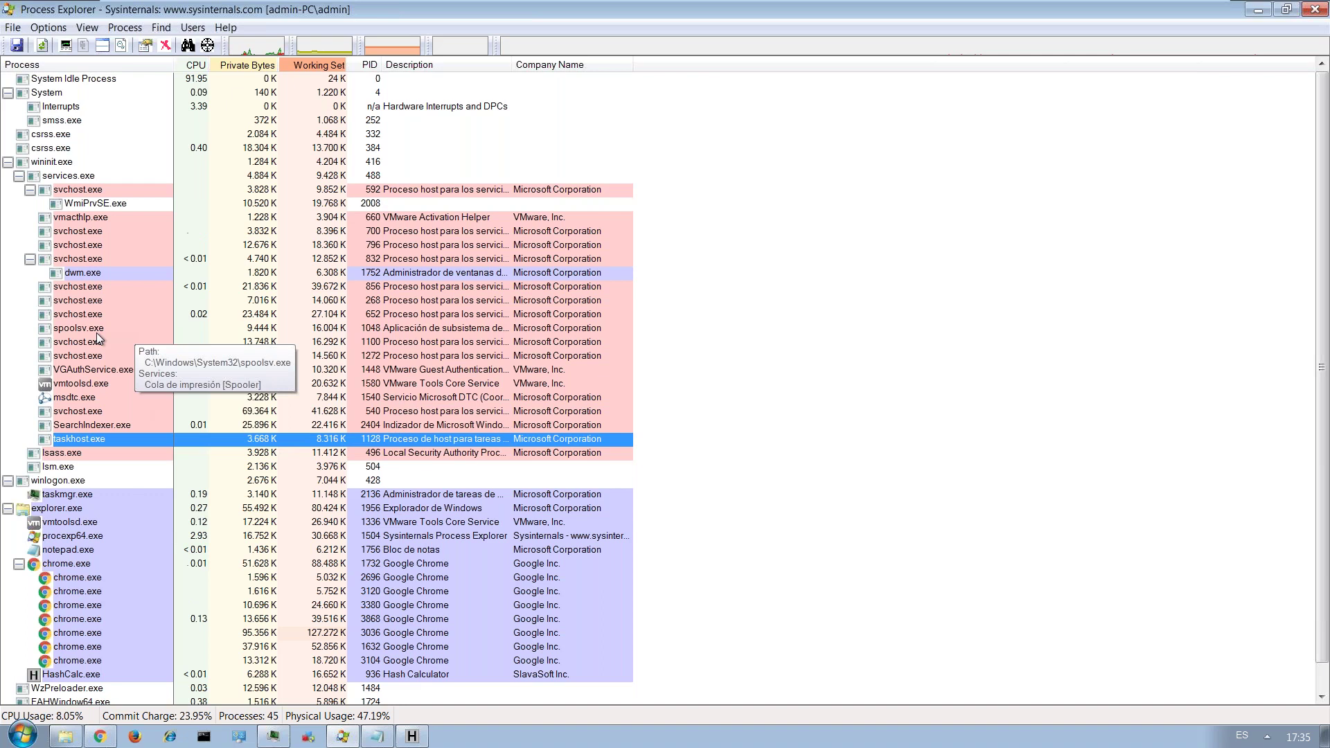
scroll(97, 338, "down", 1)
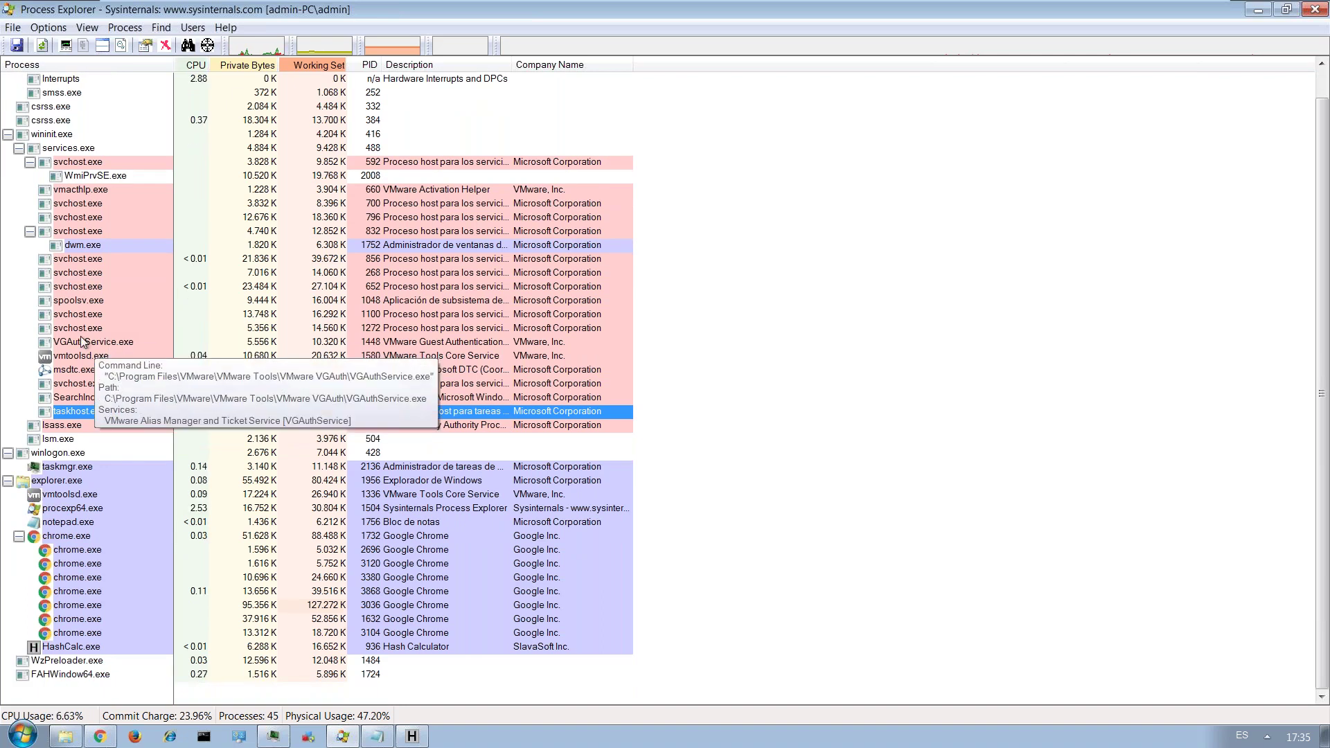
right_click(80, 335)
Open VGAuthService.exe's properties and scroll through its Strings listing.
left_click(202, 509)
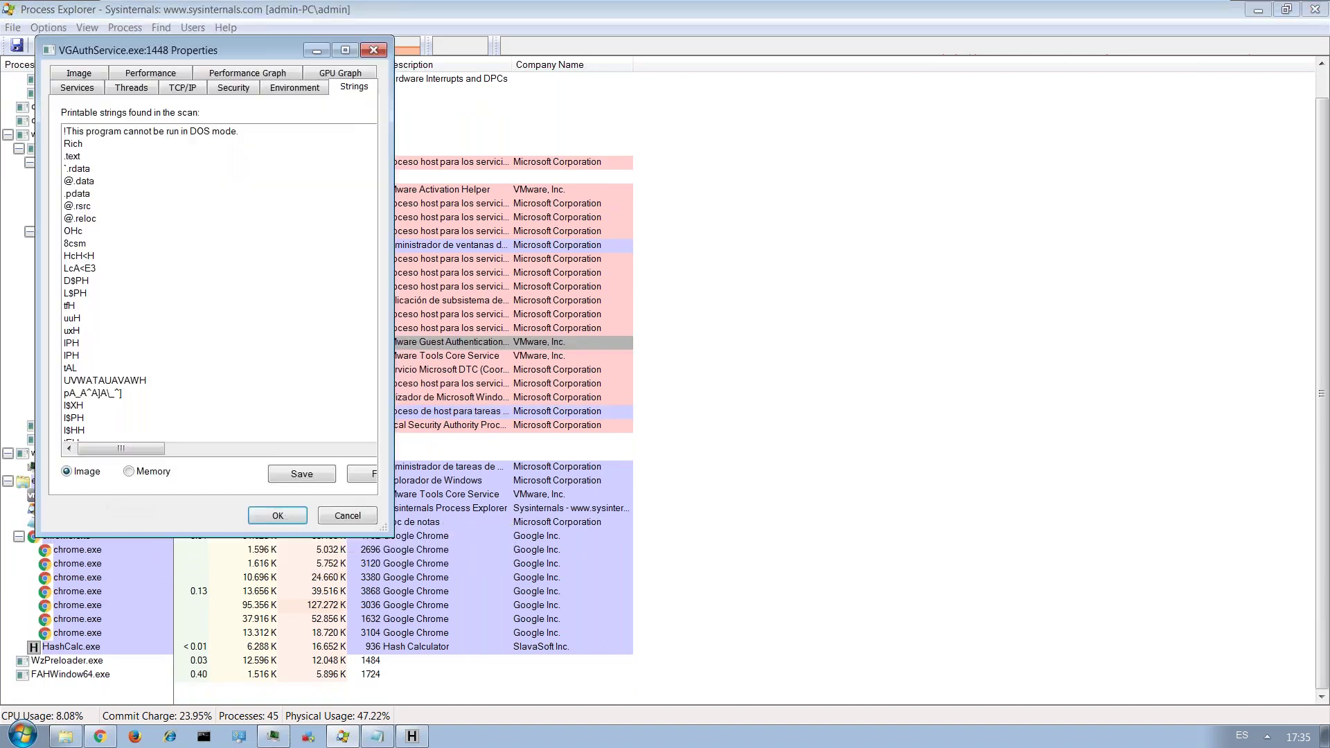
left_click_drag(208, 50, 399, 86)
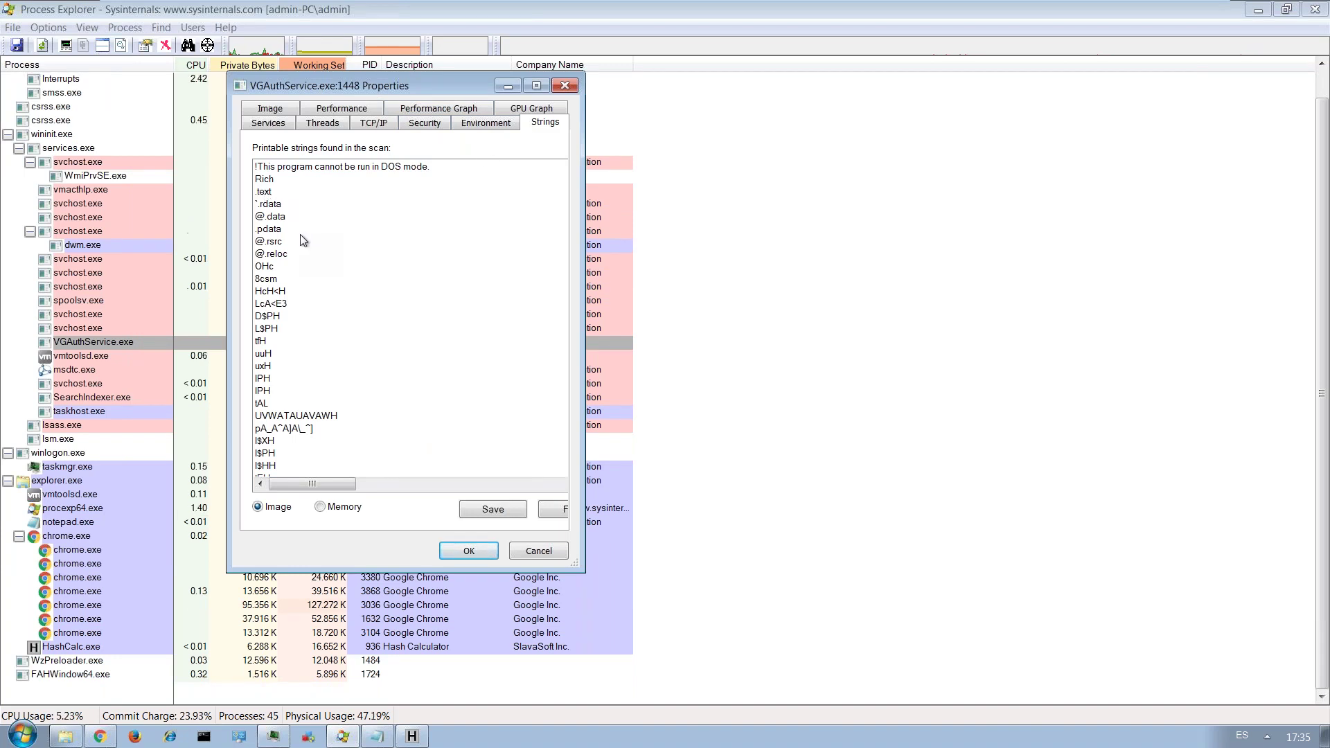
scroll(304, 240, "down", 5)
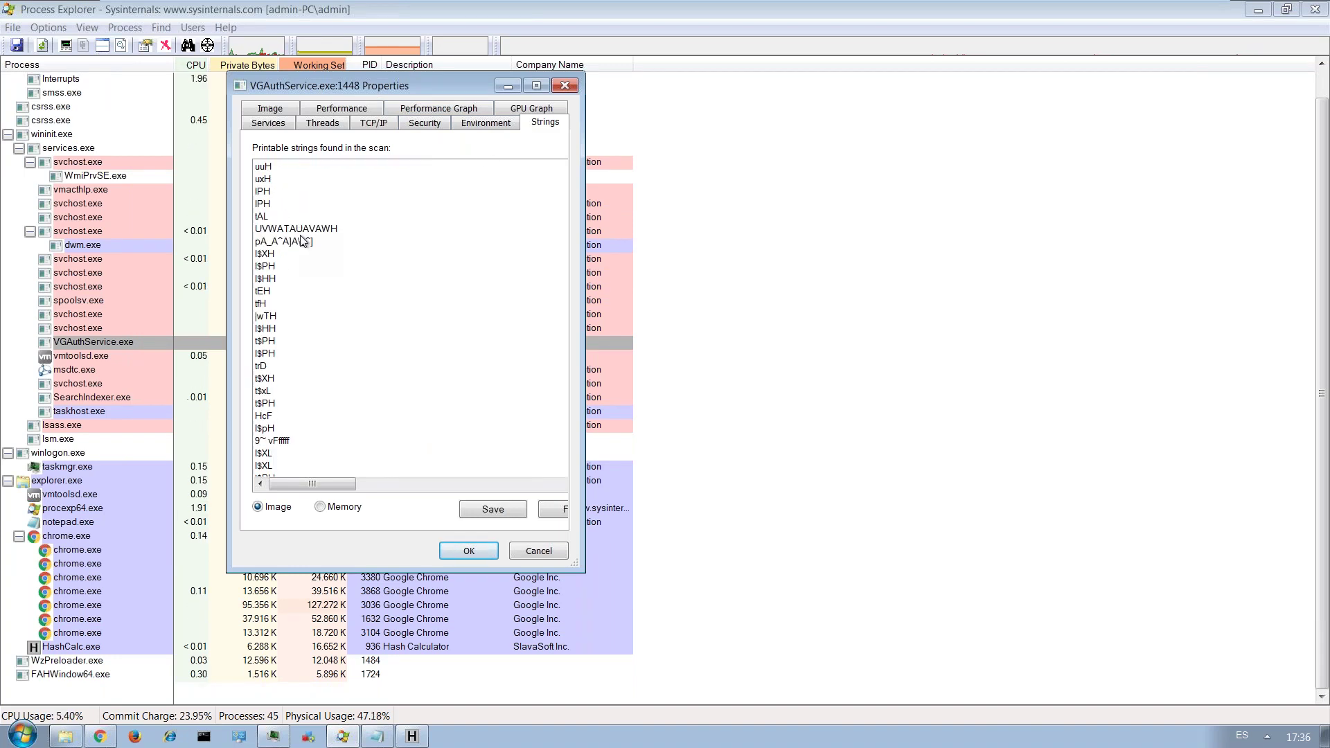
scroll(303, 241, "down", 15)
scroll(303, 244, "down", 12)
scroll(438, 329, "down", 12)
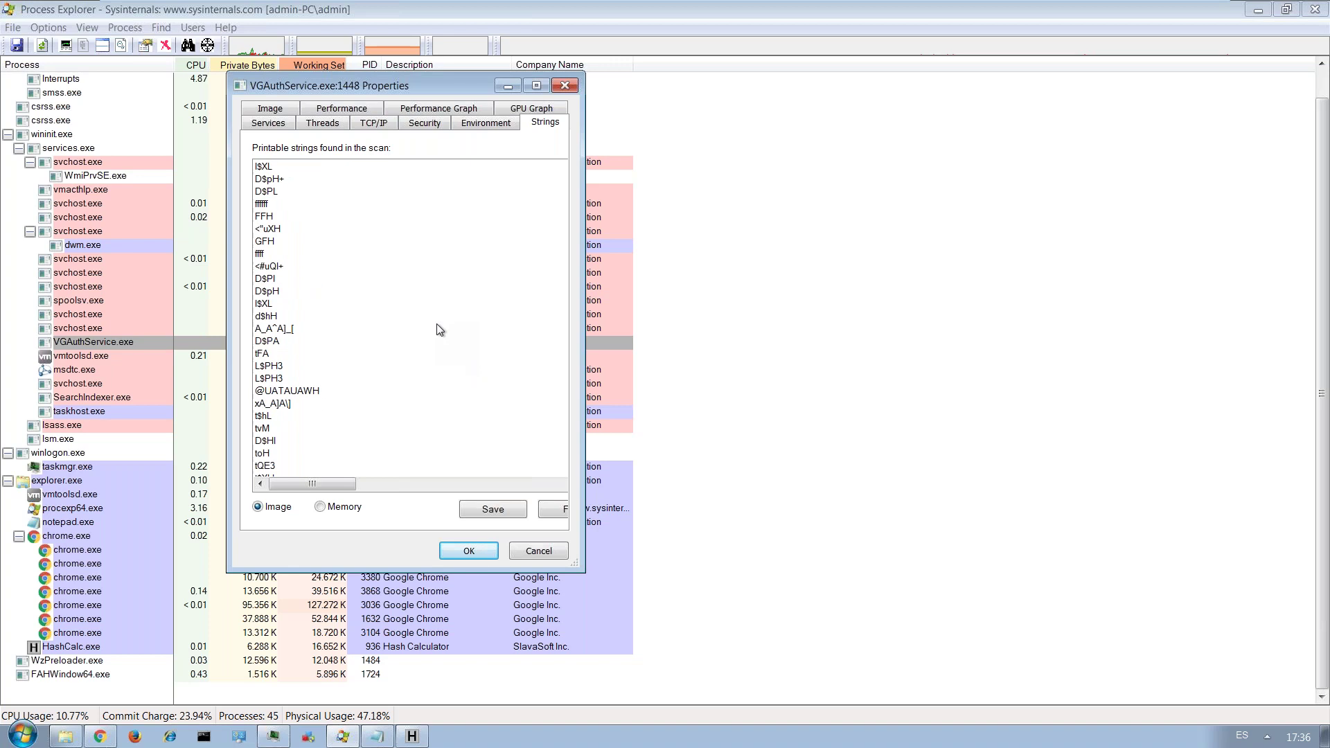
Review TCP/IP, Services and Image details, Verify the missing signature, then close the properties.
left_click(374, 122)
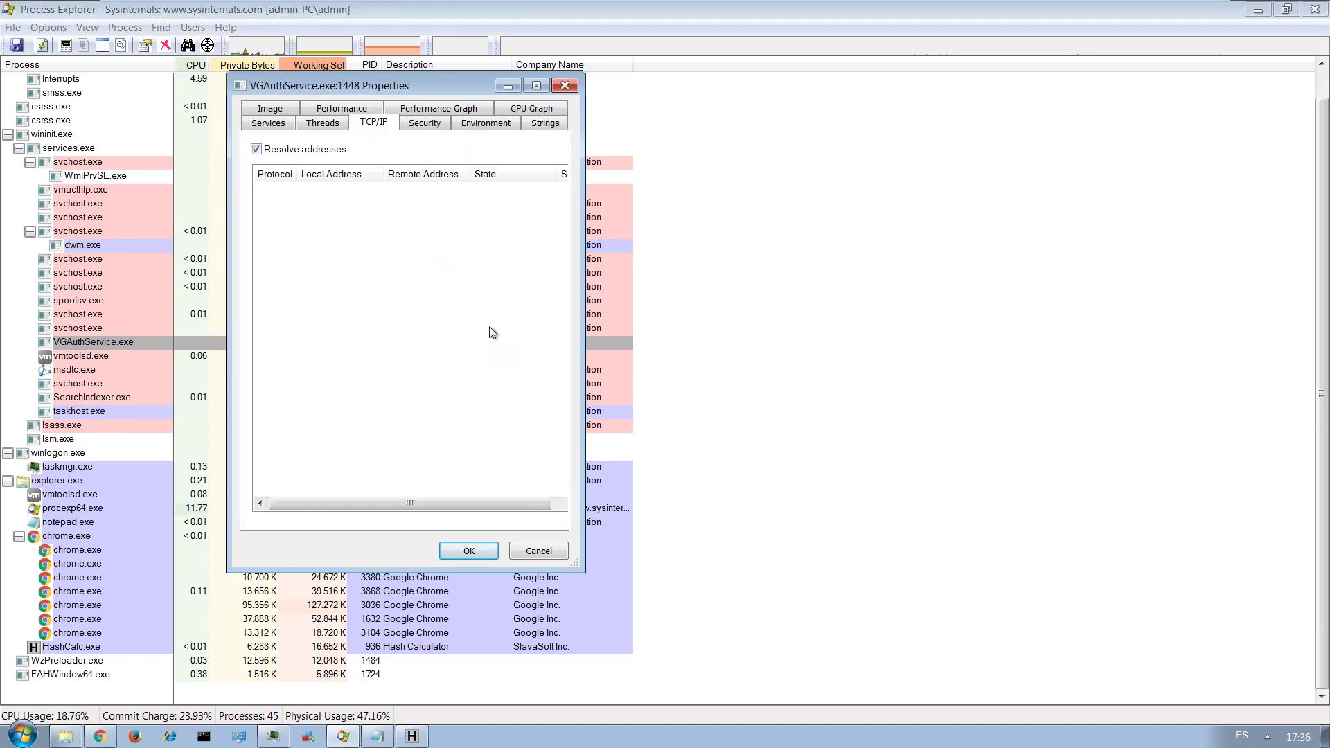
left_click(281, 125)
left_click(272, 108)
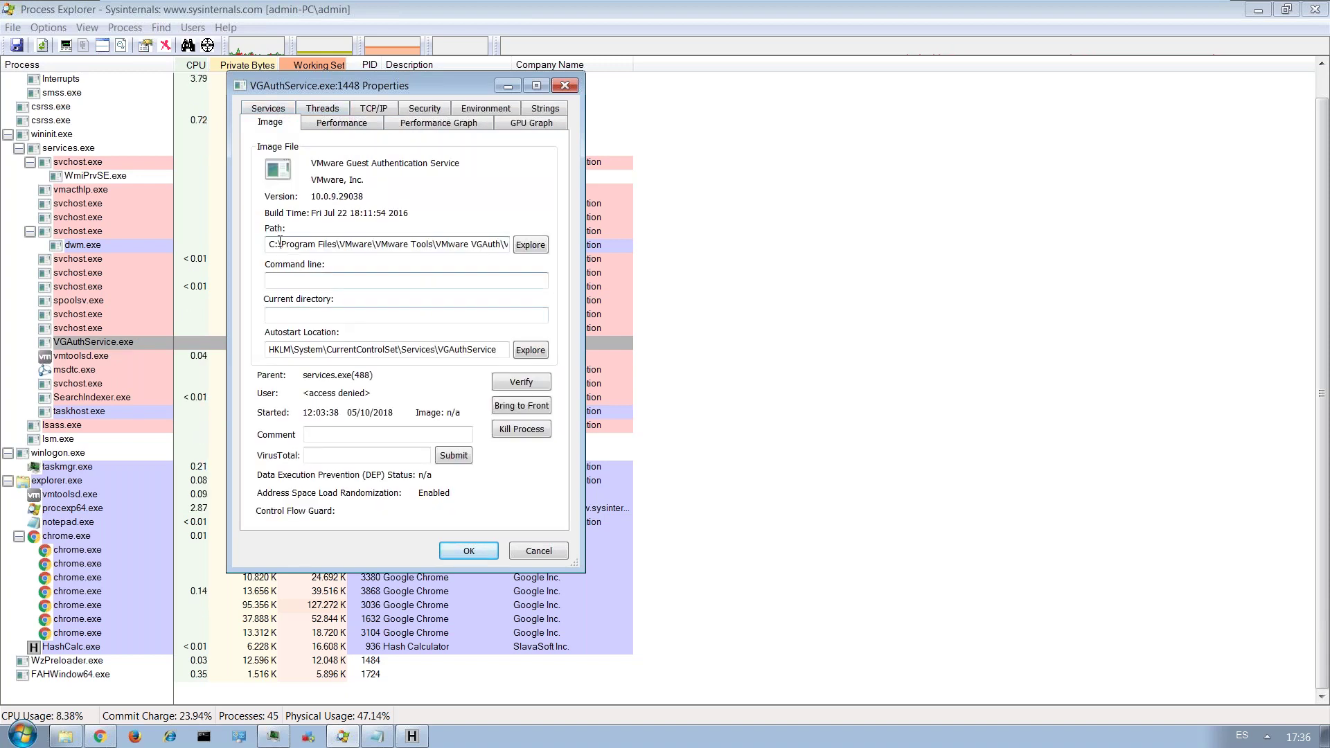
left_click_drag(279, 244, 355, 244)
left_click_drag(291, 350, 437, 350)
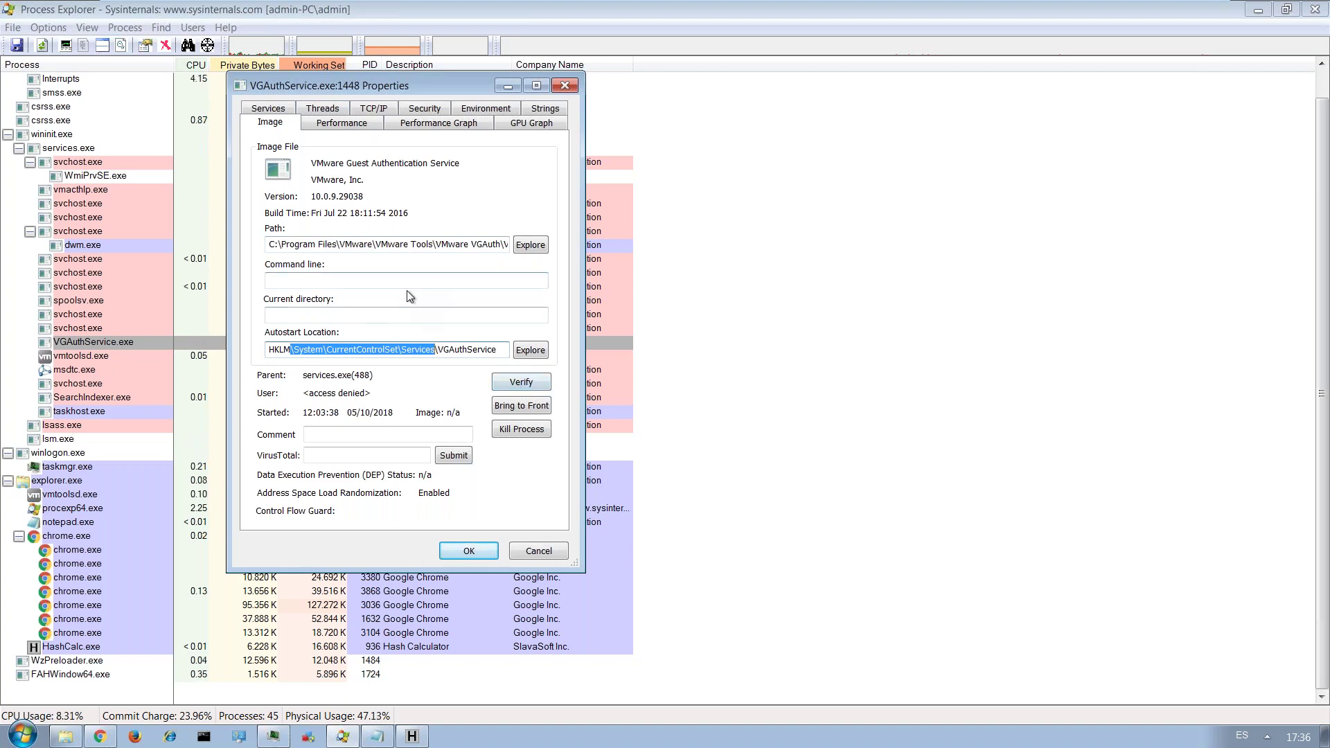
left_click(522, 383)
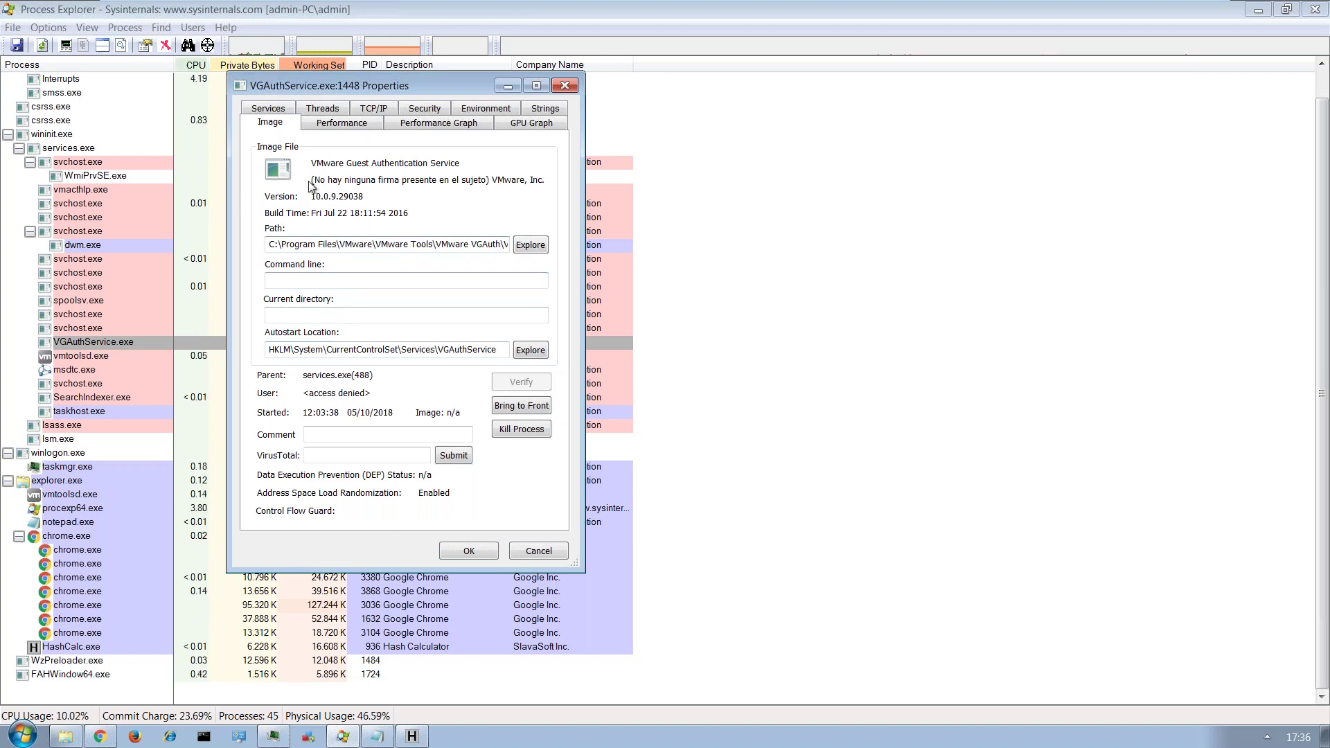
left_click(562, 89)
Open vmtoolsd.exe's properties, highlight its Verified VMware signer, and submit its hash to VirusTotal.
right_click(104, 356)
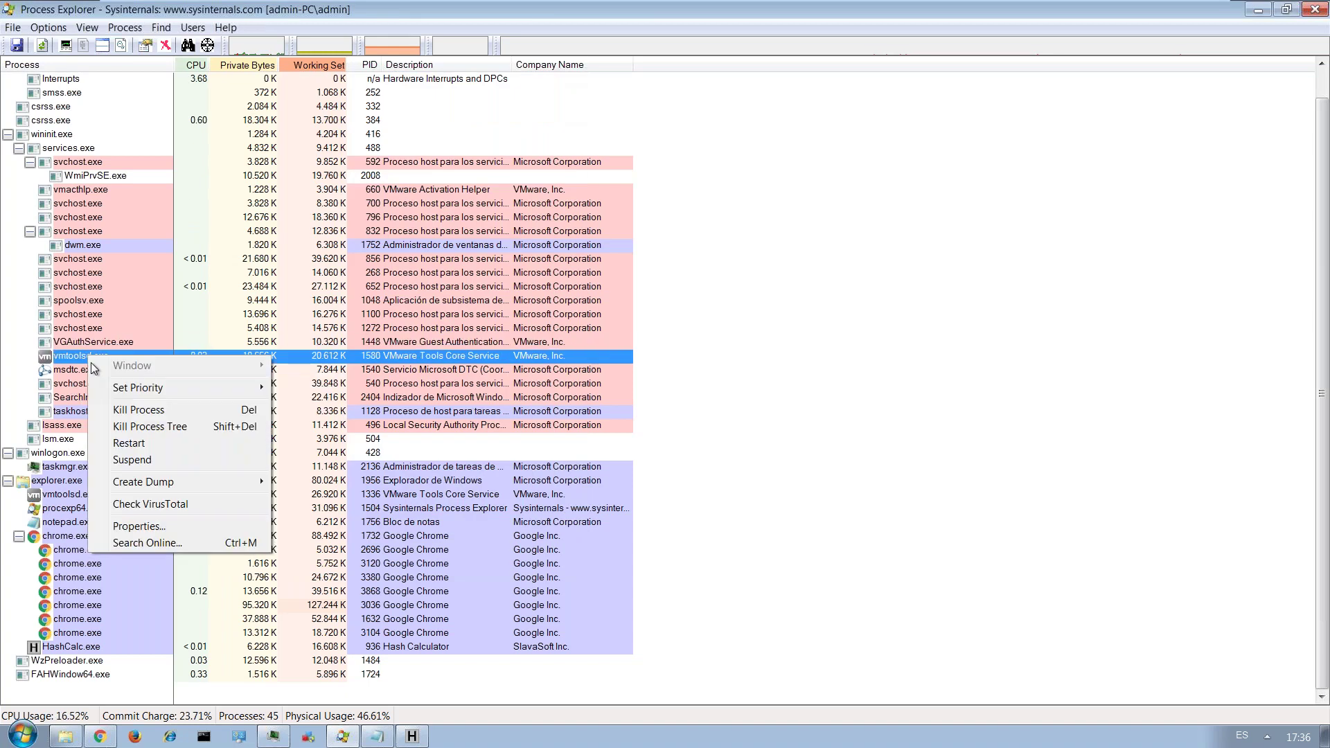
left_click(151, 531)
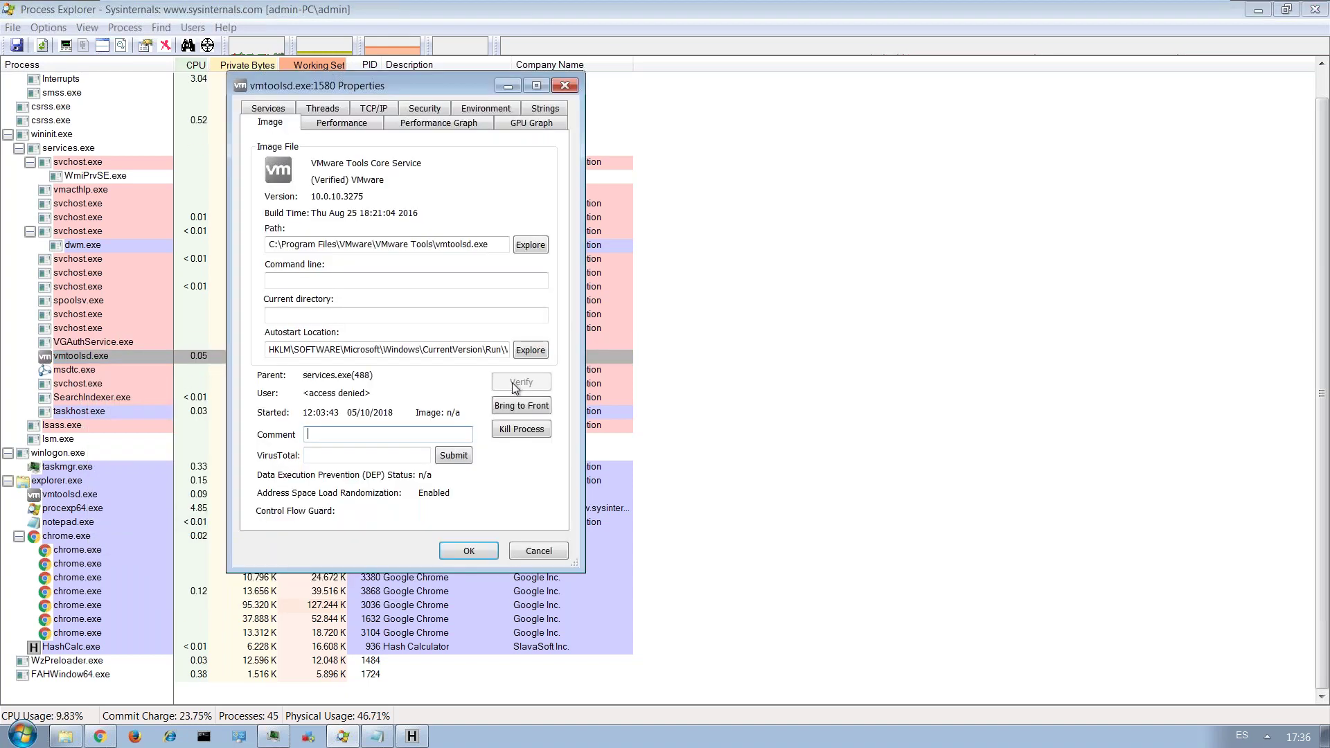
left_click_drag(312, 179, 376, 179)
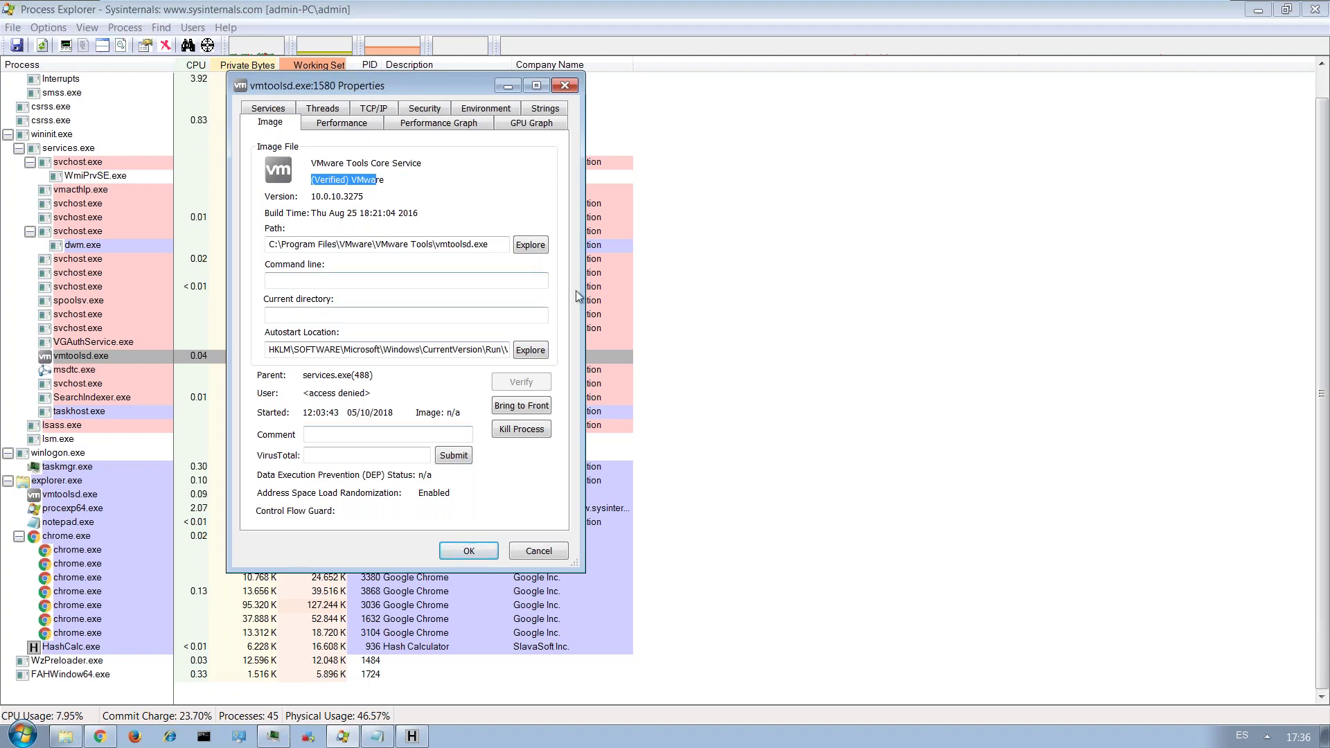
left_click(459, 456)
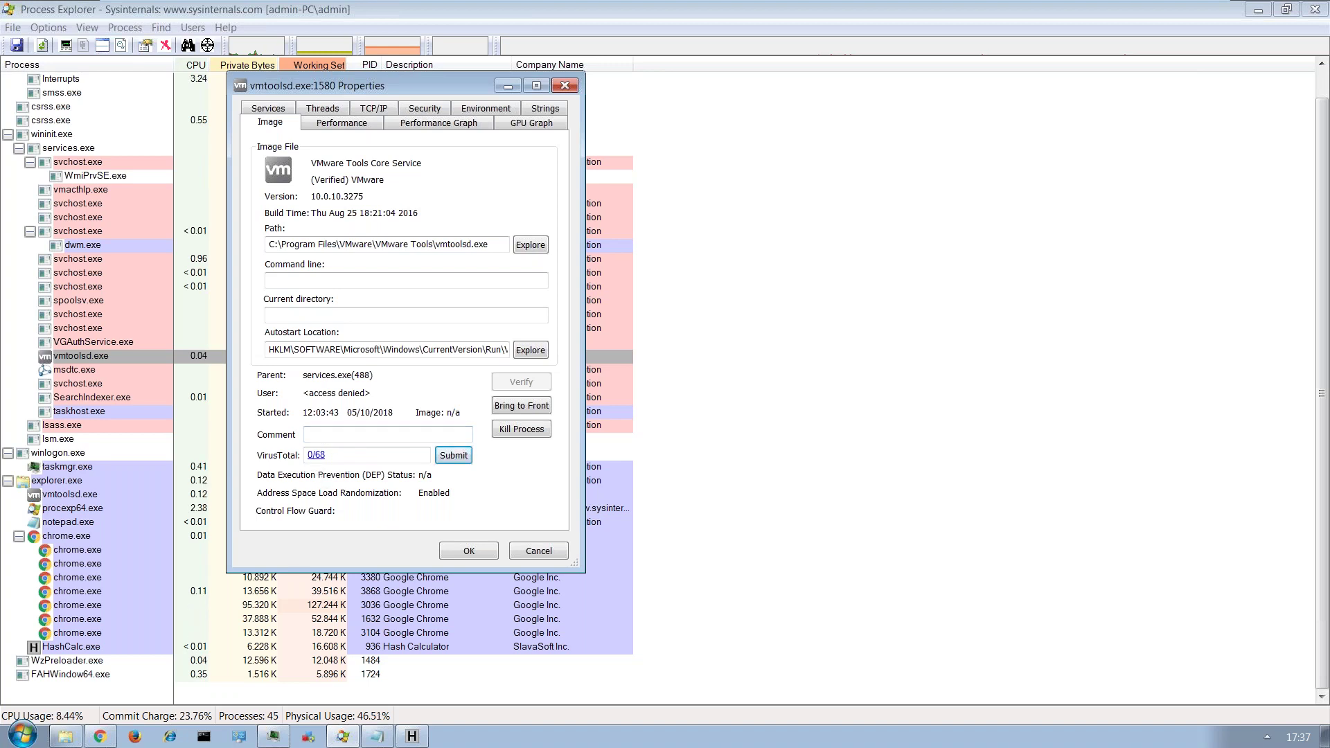
Open vmtoolsd.exe's clean 0/68 VirusTotal report, scroll it, and close the tab.
left_click(315, 455)
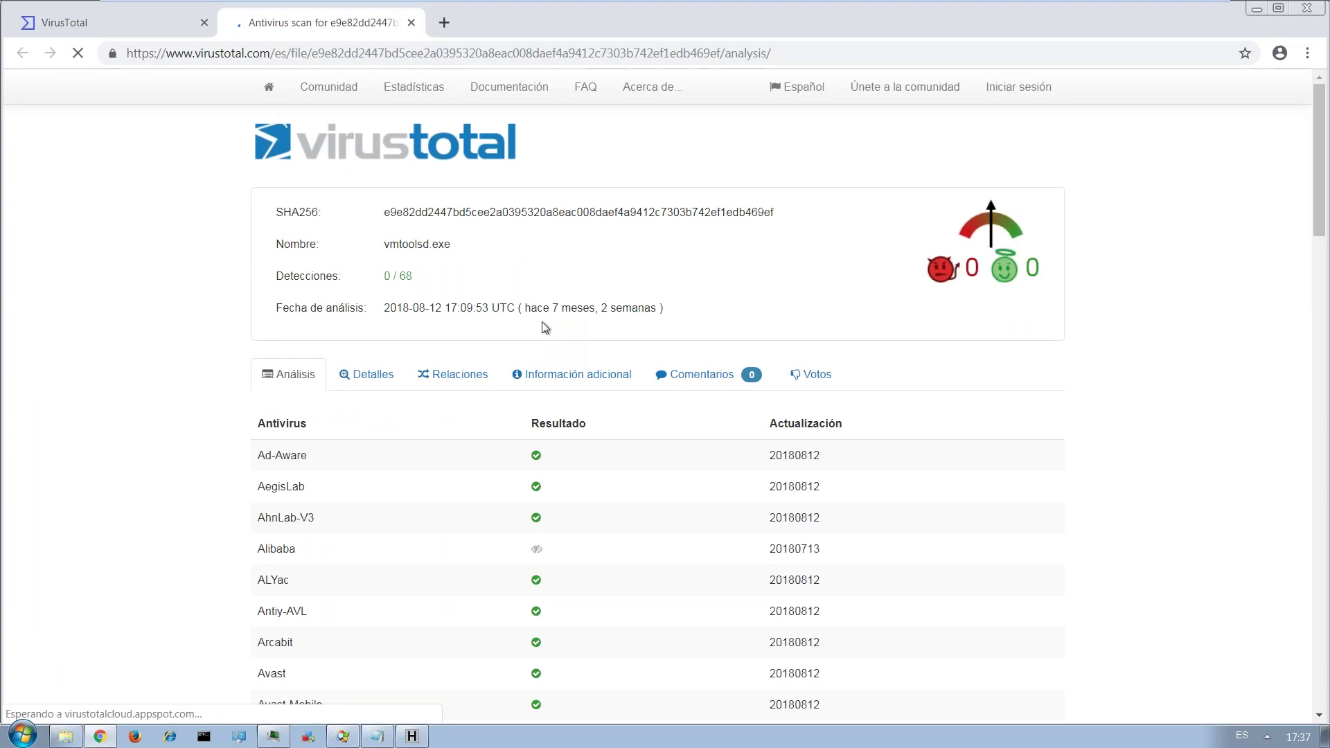
scroll(543, 326, "down", 4)
scroll(545, 327, "up", 1)
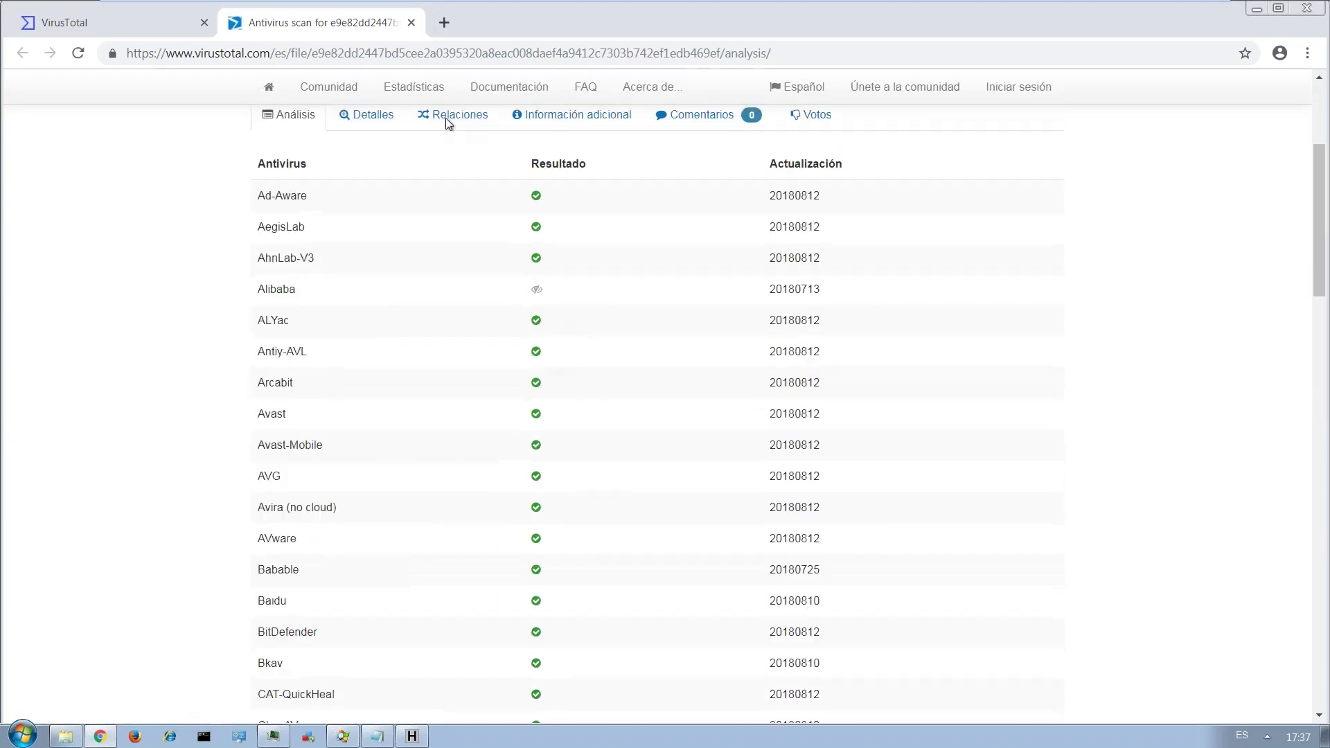
left_click(412, 23)
Minimize Chrome, dismiss the vmtoolsd.exe properties, and close Process Explorer.
left_click(1256, 8)
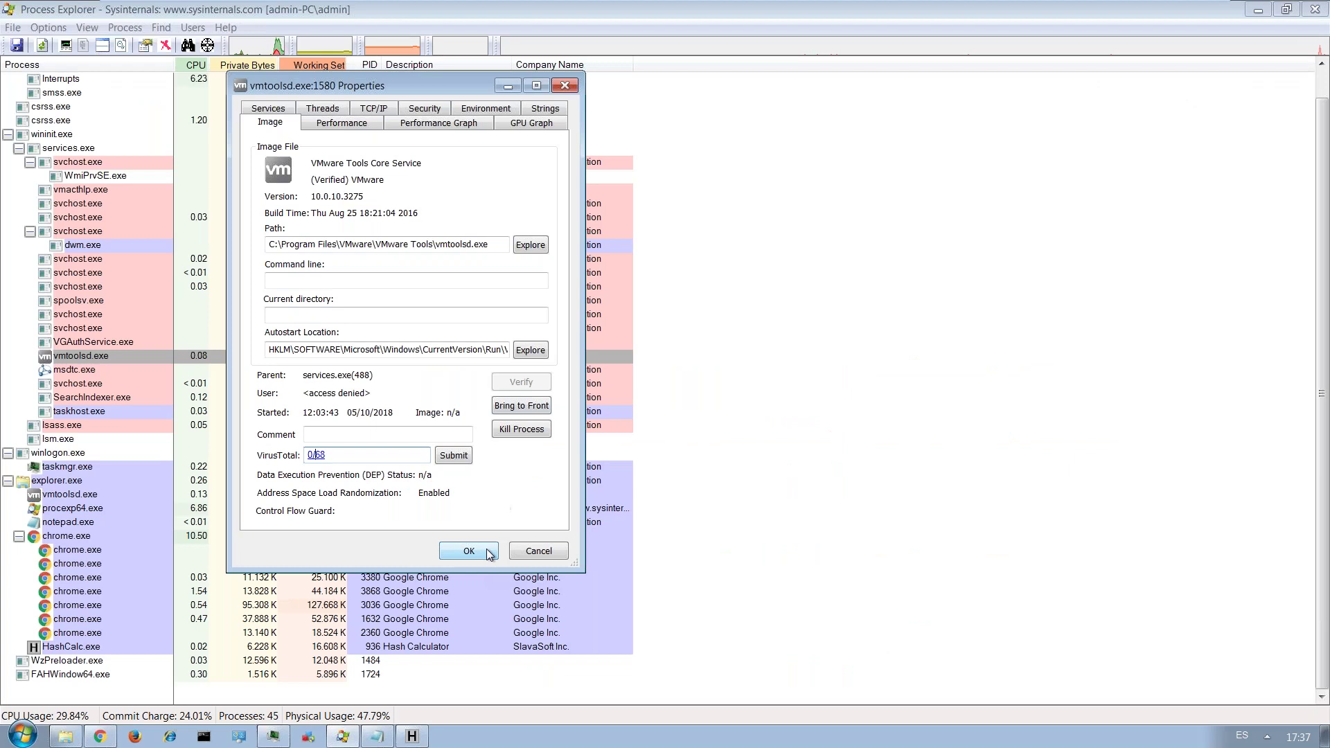
left_click(469, 552)
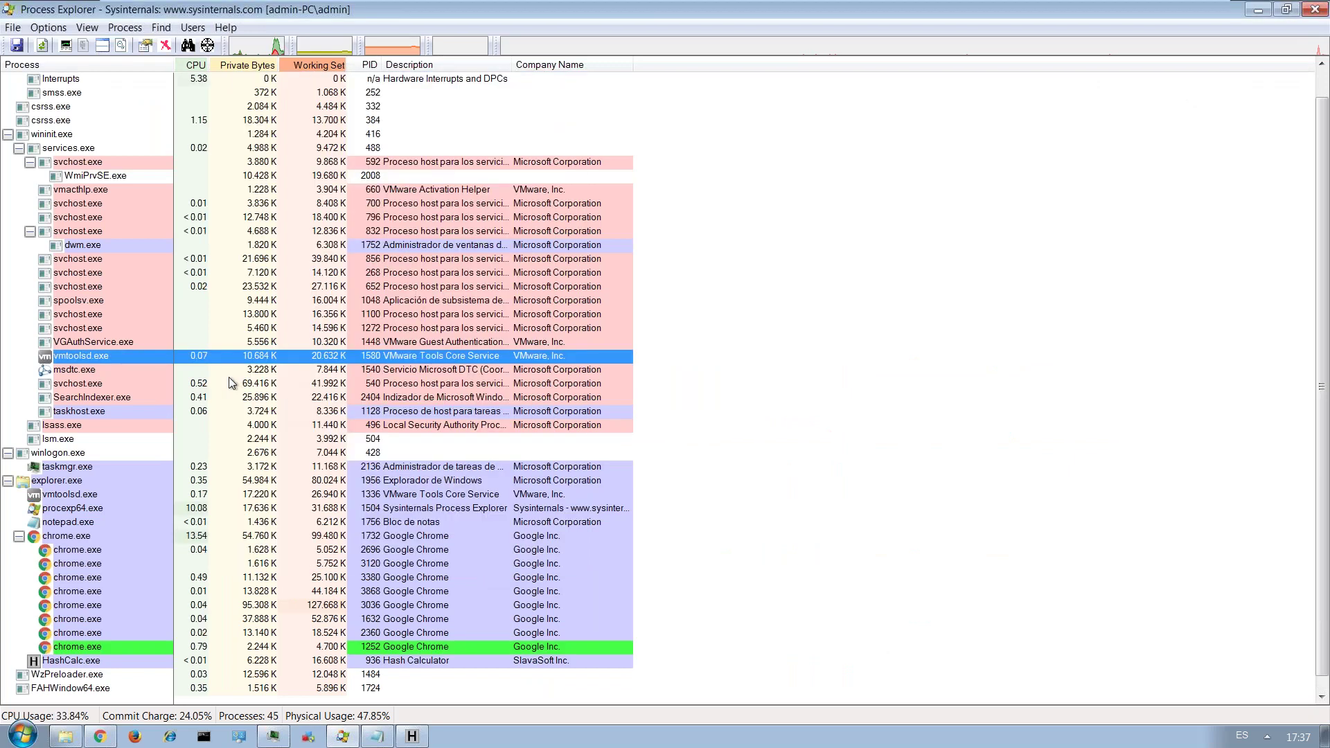
left_click(1315, 9)
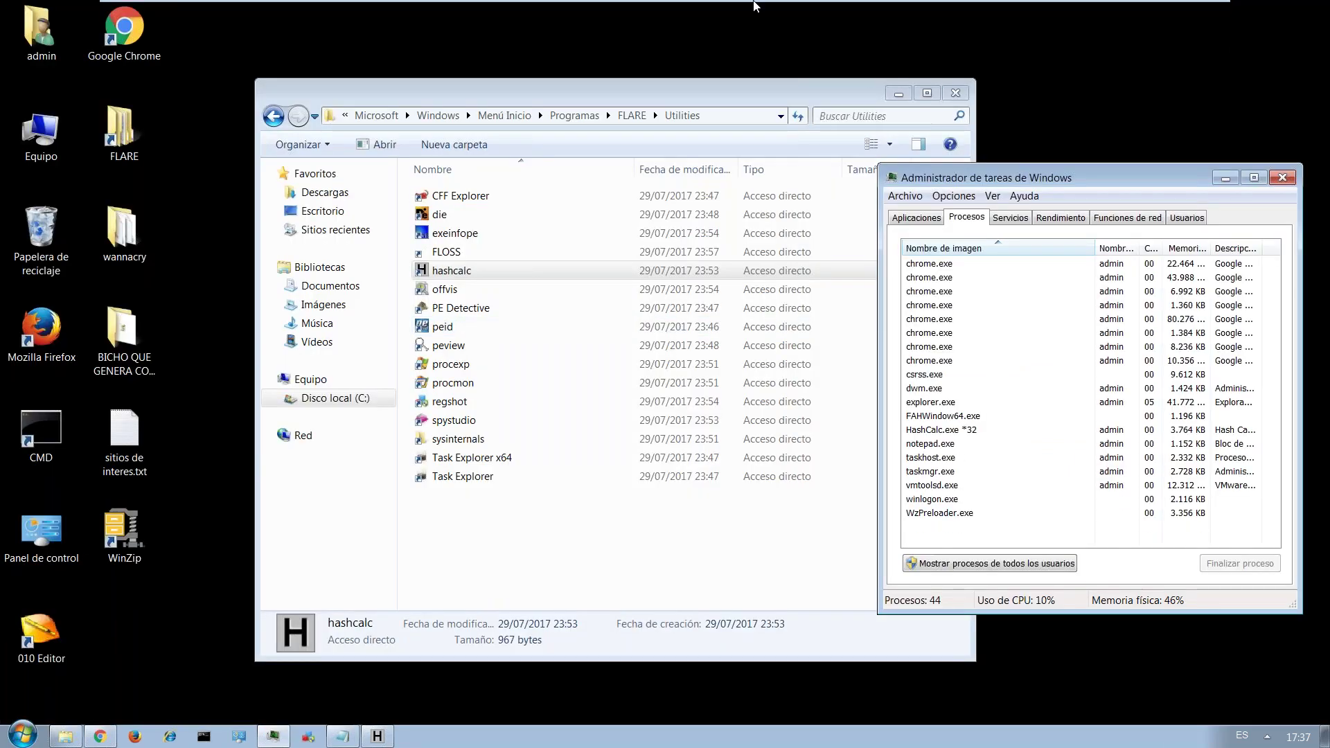
mouse_move(757, 6)
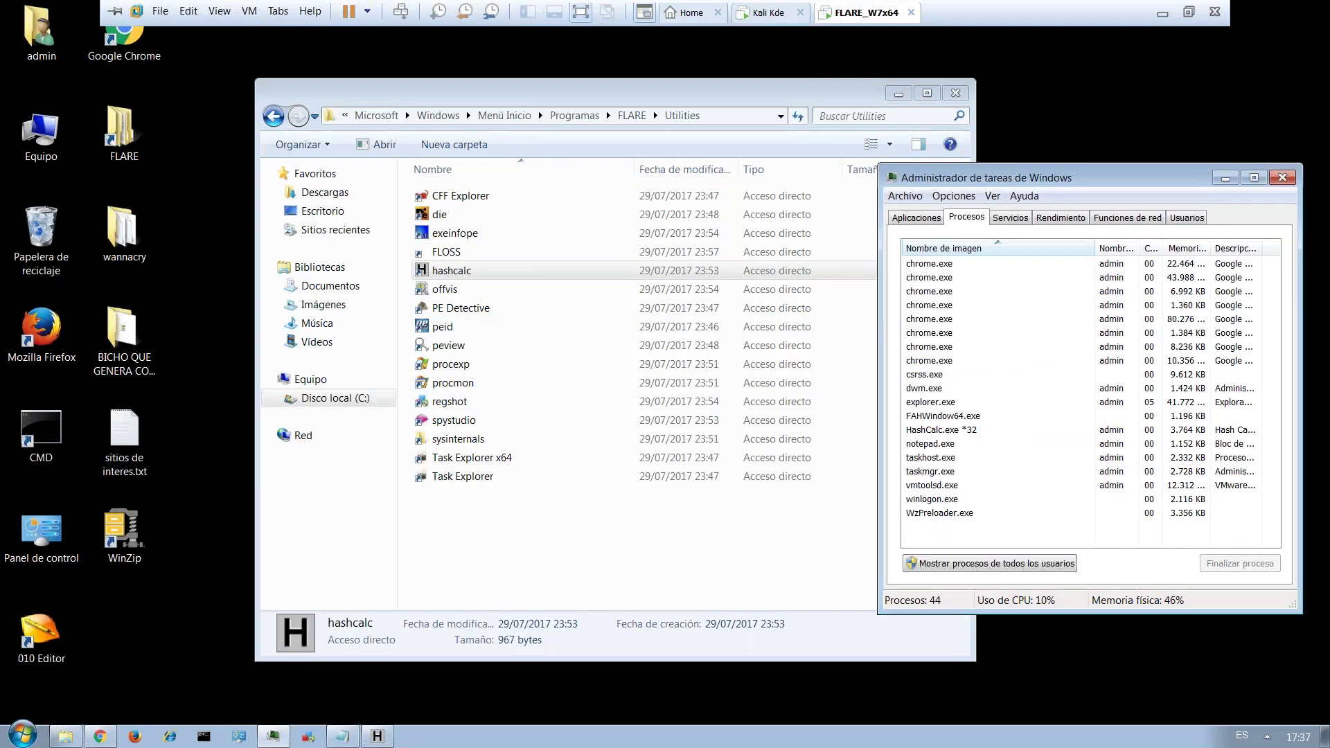
Unlock the Kali VM session with its password, quit r2, and clear the terminal.
left_click(760, 18)
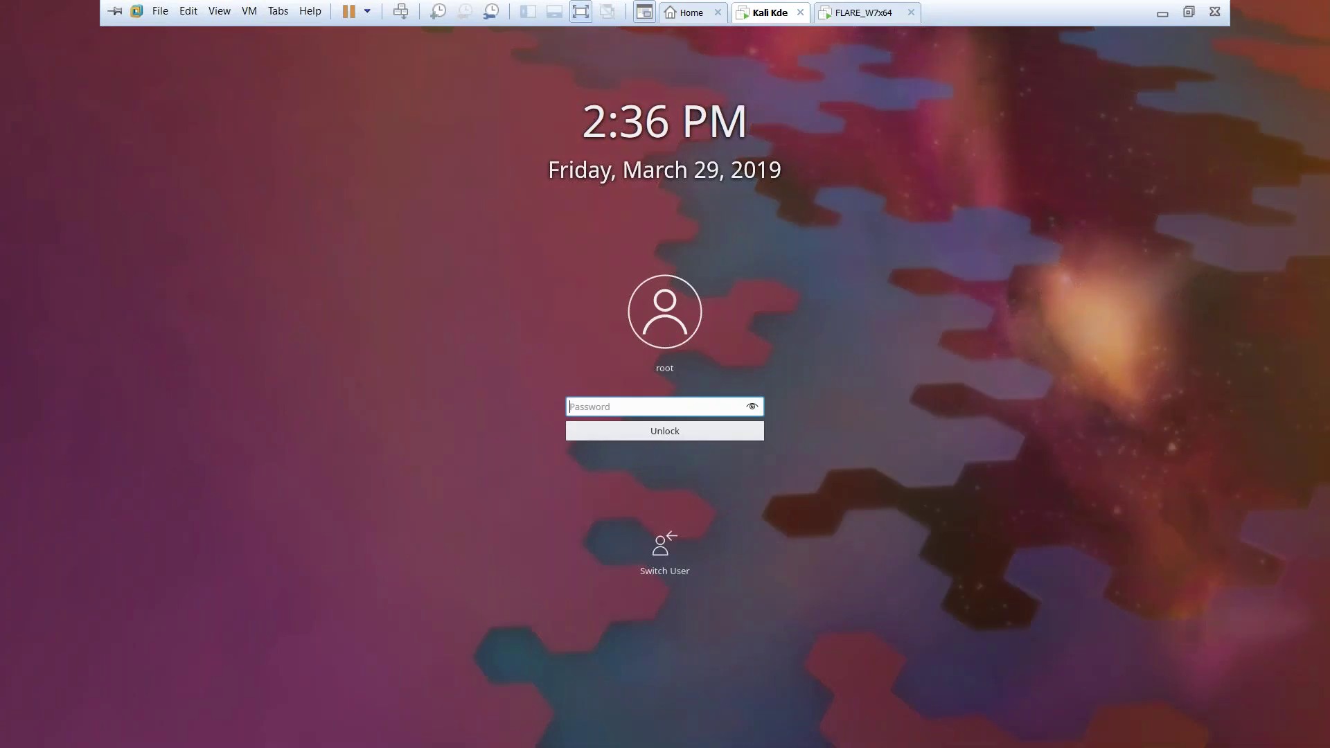
type("toor")
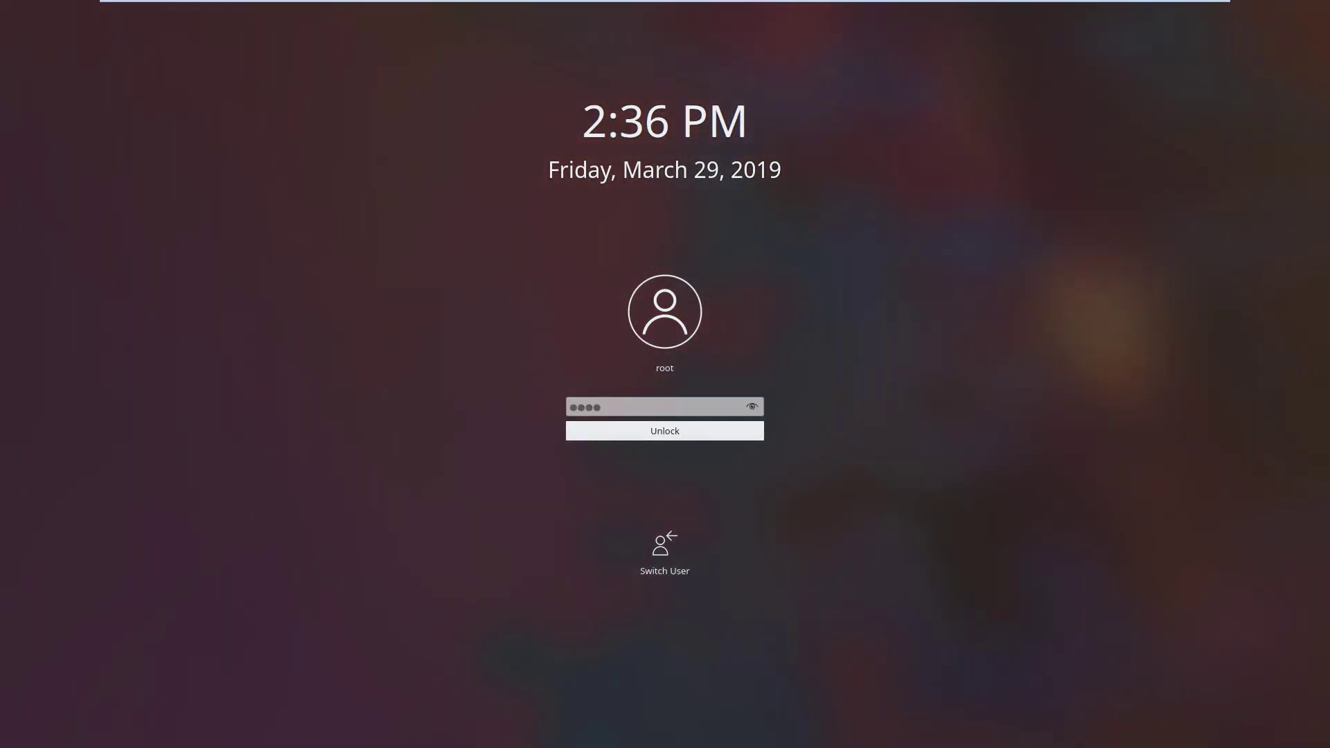
key("Return")
type("cls")
key("Return")
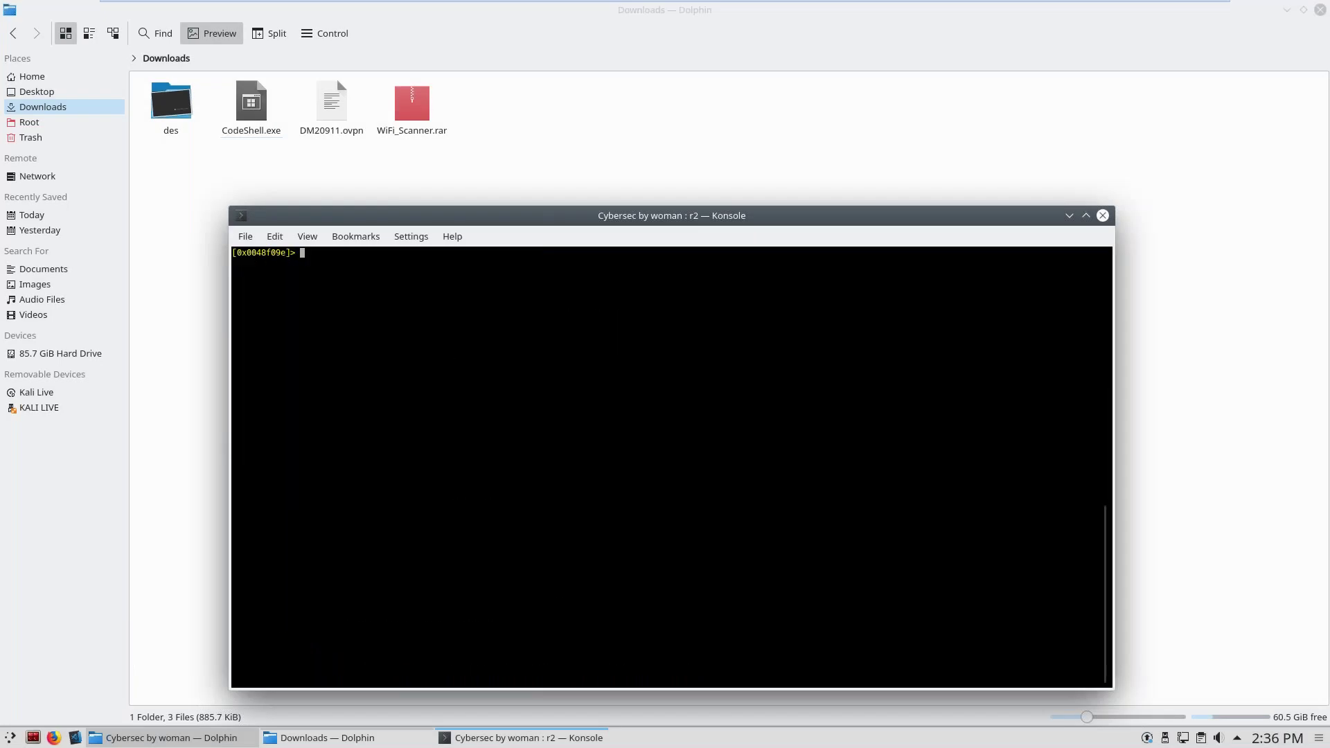
type("q")
key("Return")
type("clear")
key("Return")
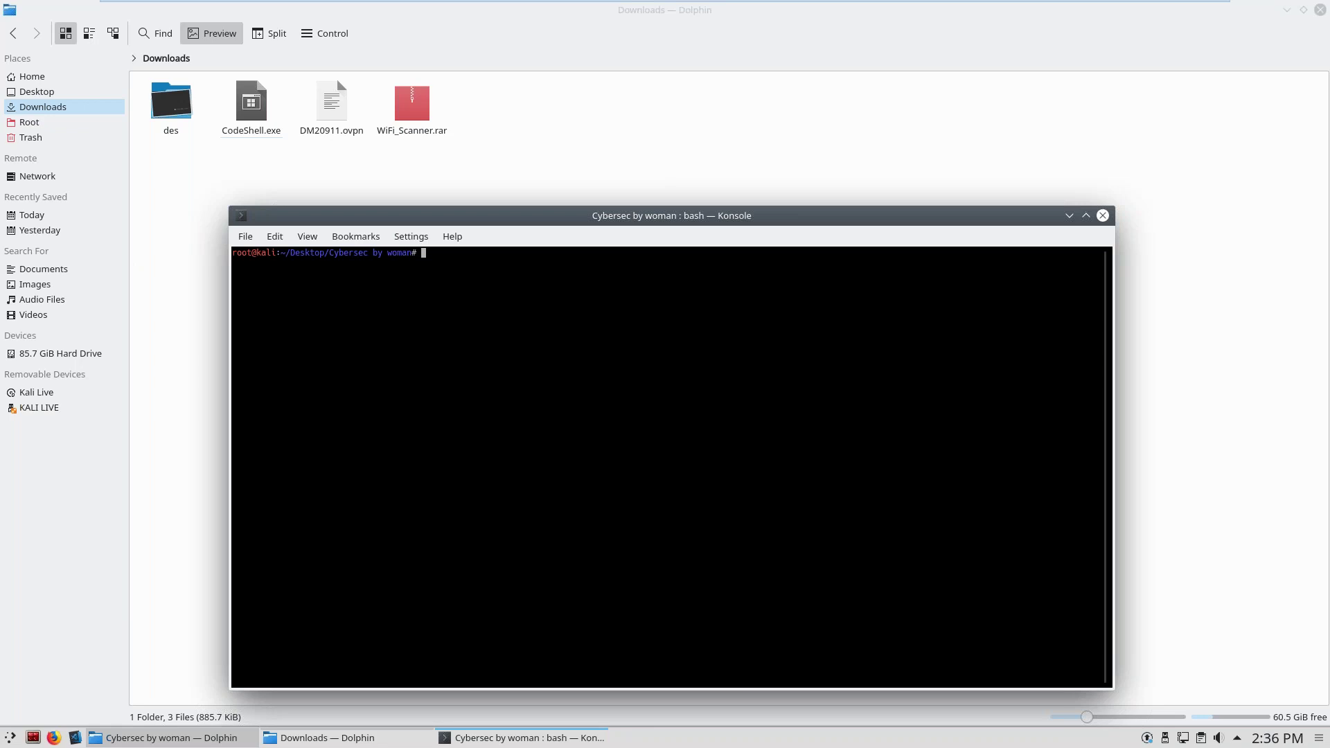
Enlarge the Konsole font, run strings CodeShell.exe, and scroll back to the add_MouseDown line.
key("ctrl+plus")
key("ctrl+plus")
key("ctrl+plus")
key("ctrl+plus")
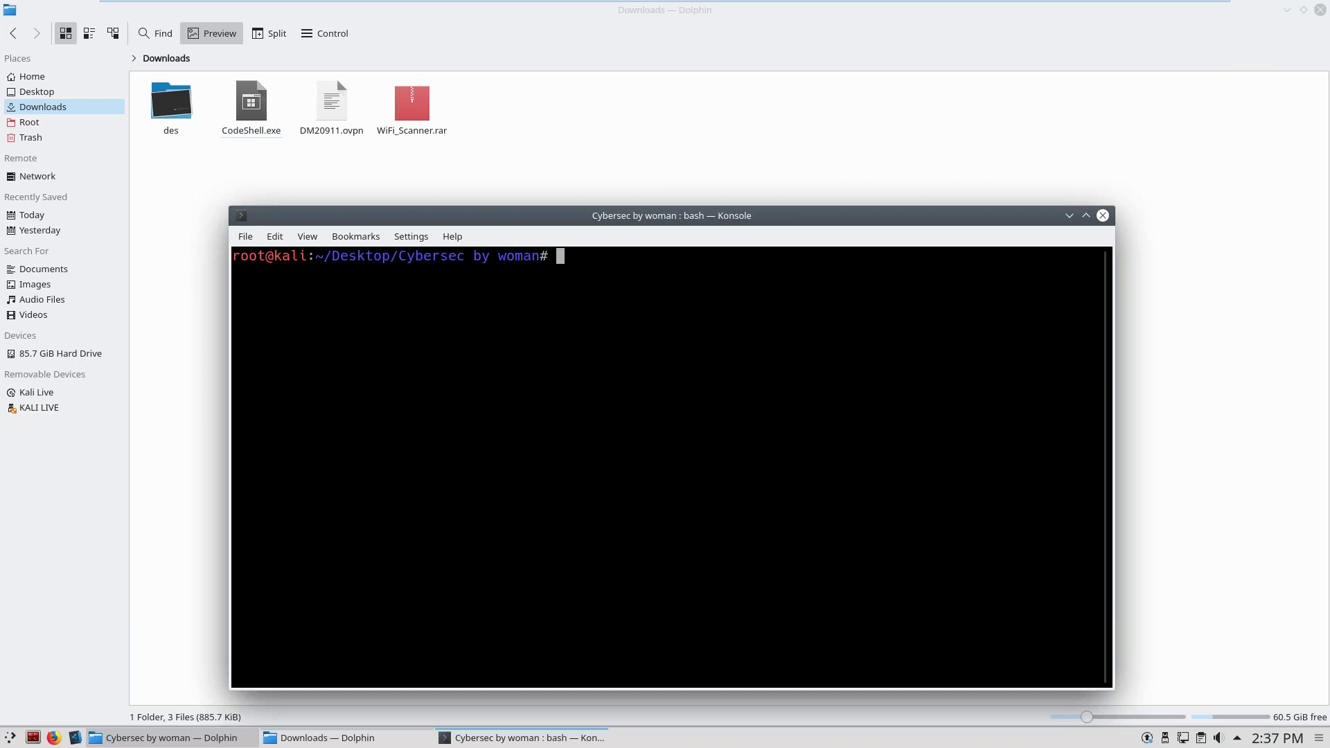
type("strings Cod")
key("Tab")
key("Return")
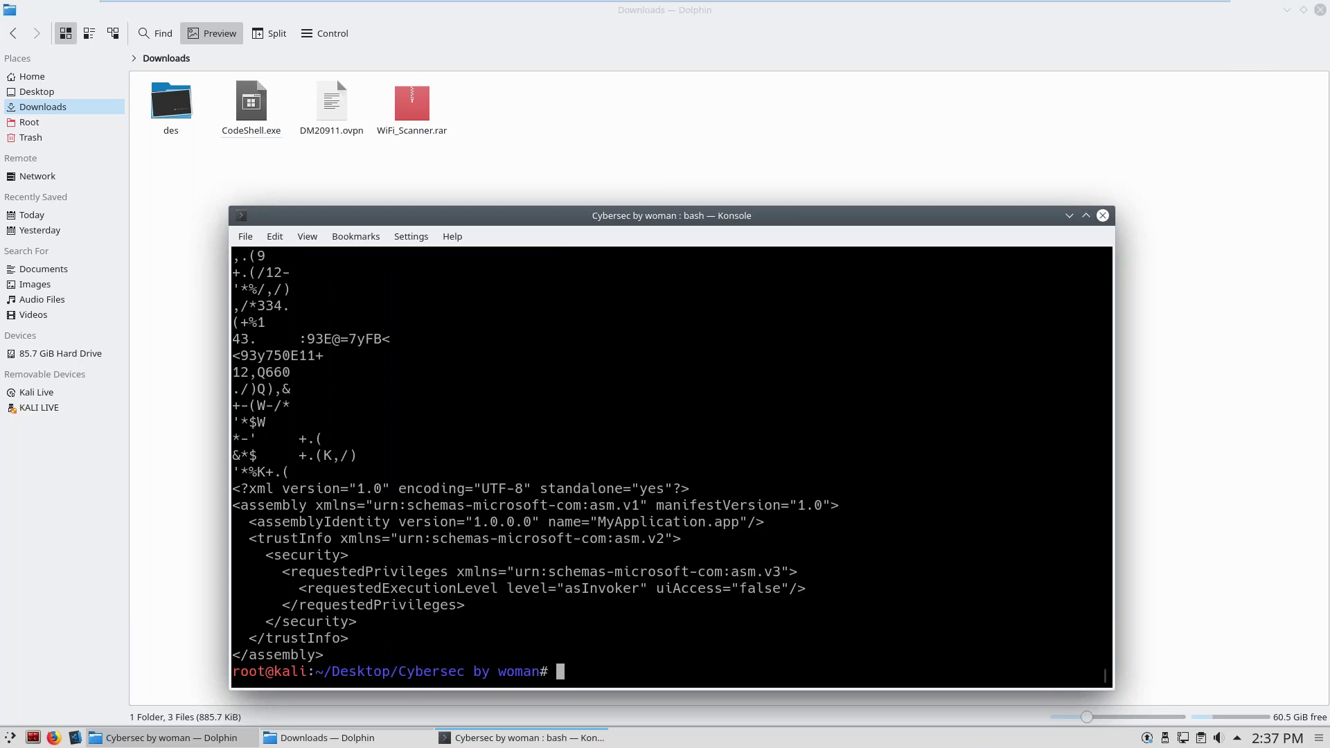
scroll(671, 468, "up", 5)
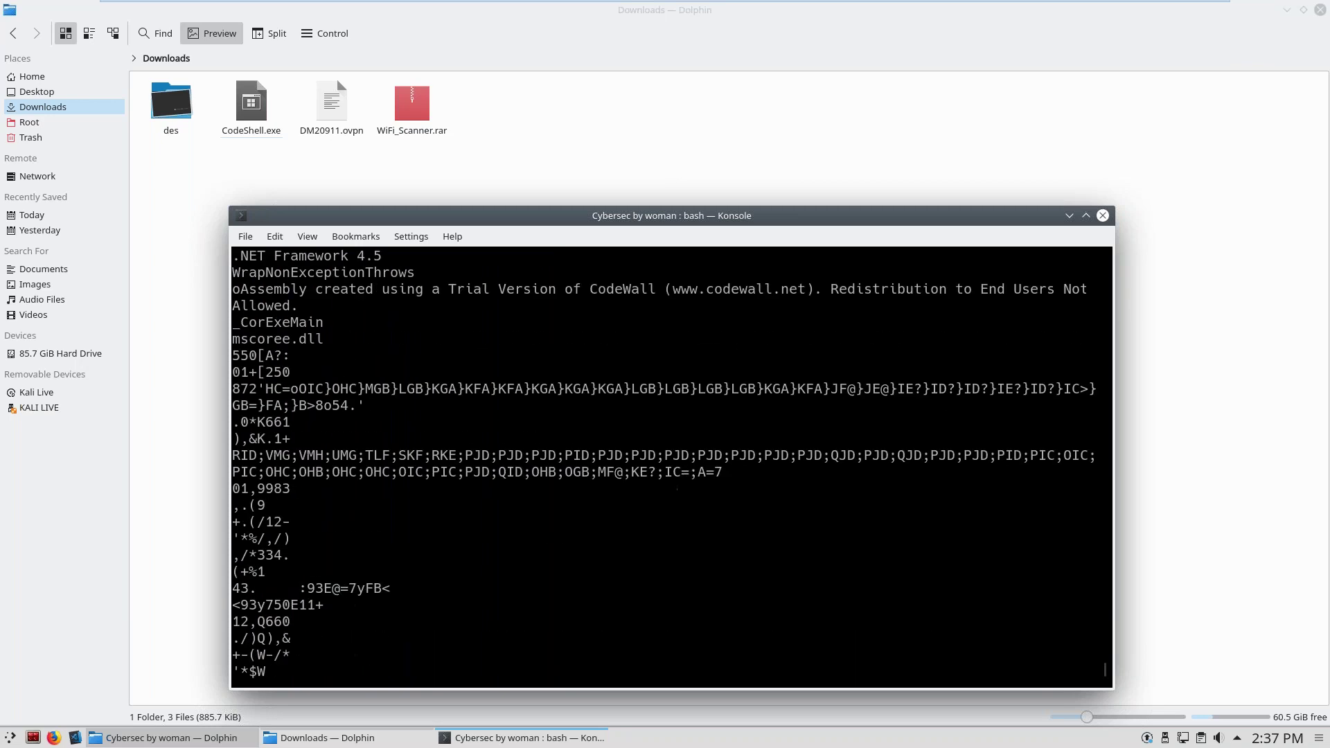
scroll(670, 464, "up", 8)
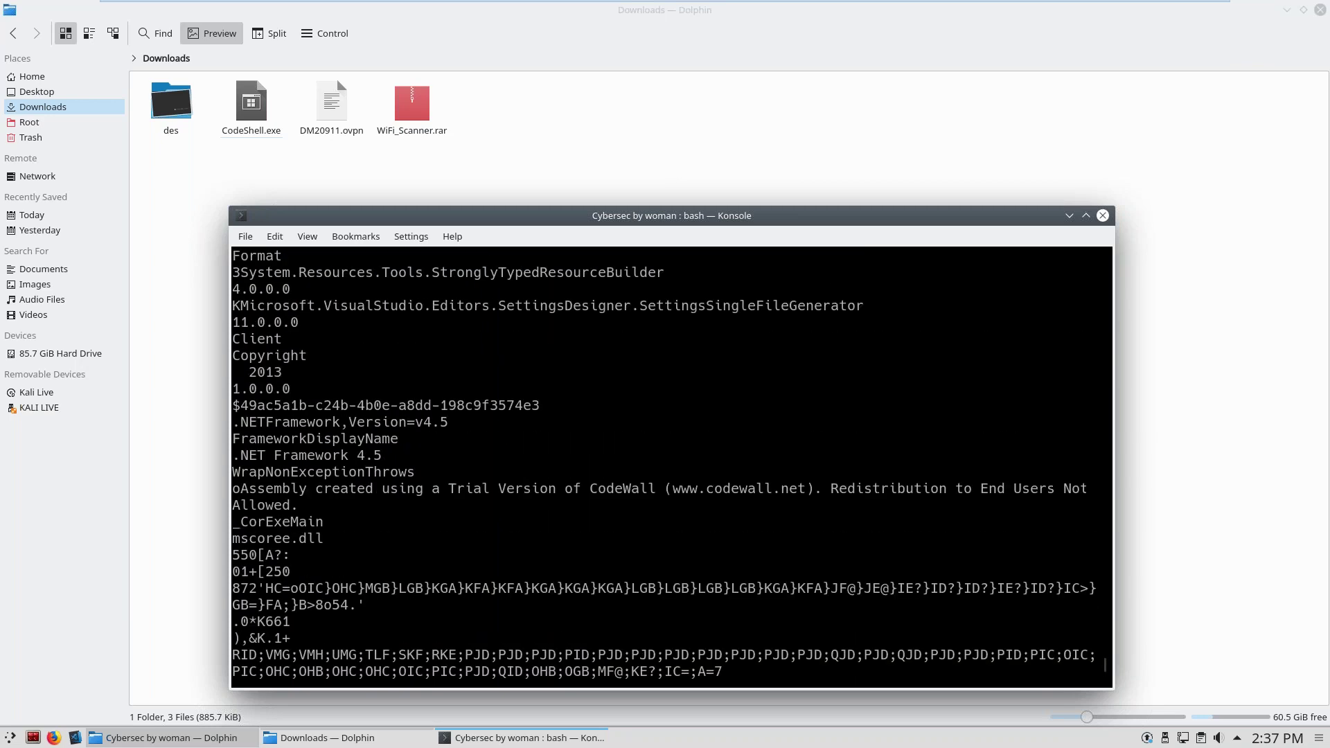
scroll(670, 464, "up", 6)
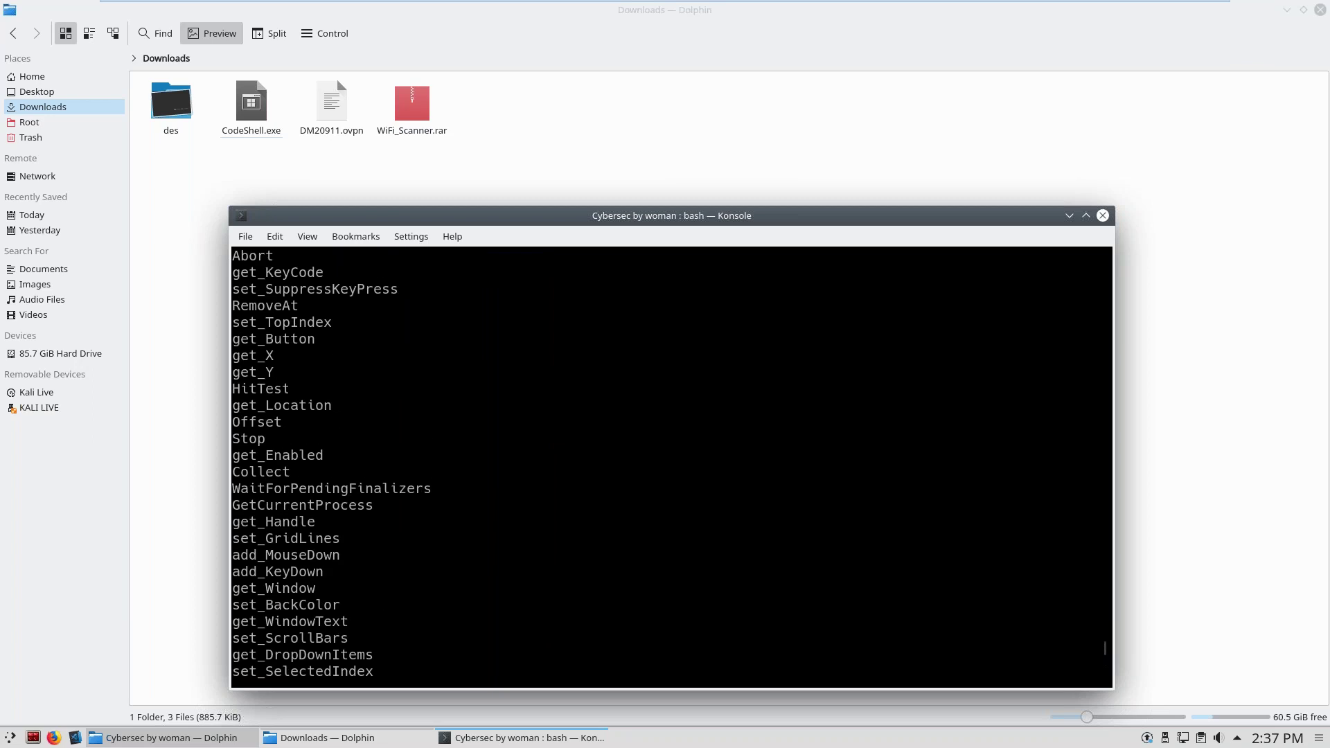
left_click_drag(232, 405, 365, 406)
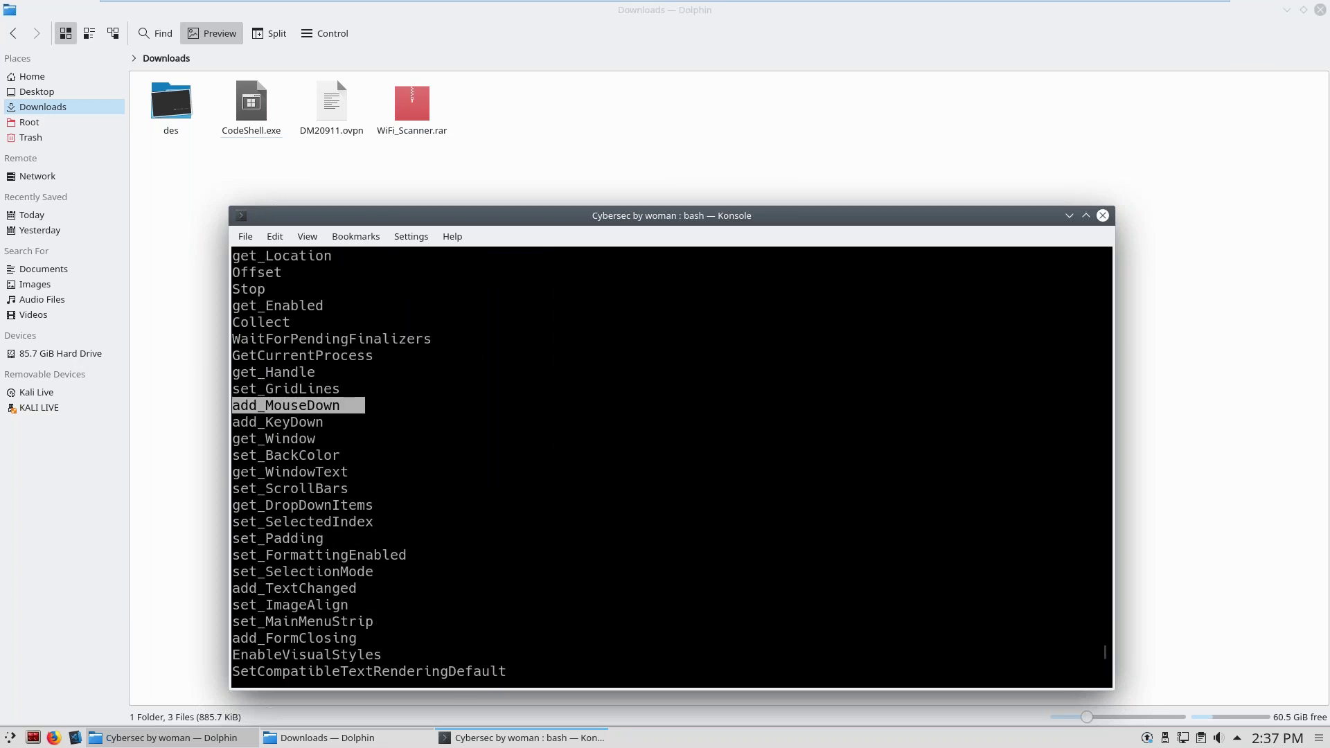
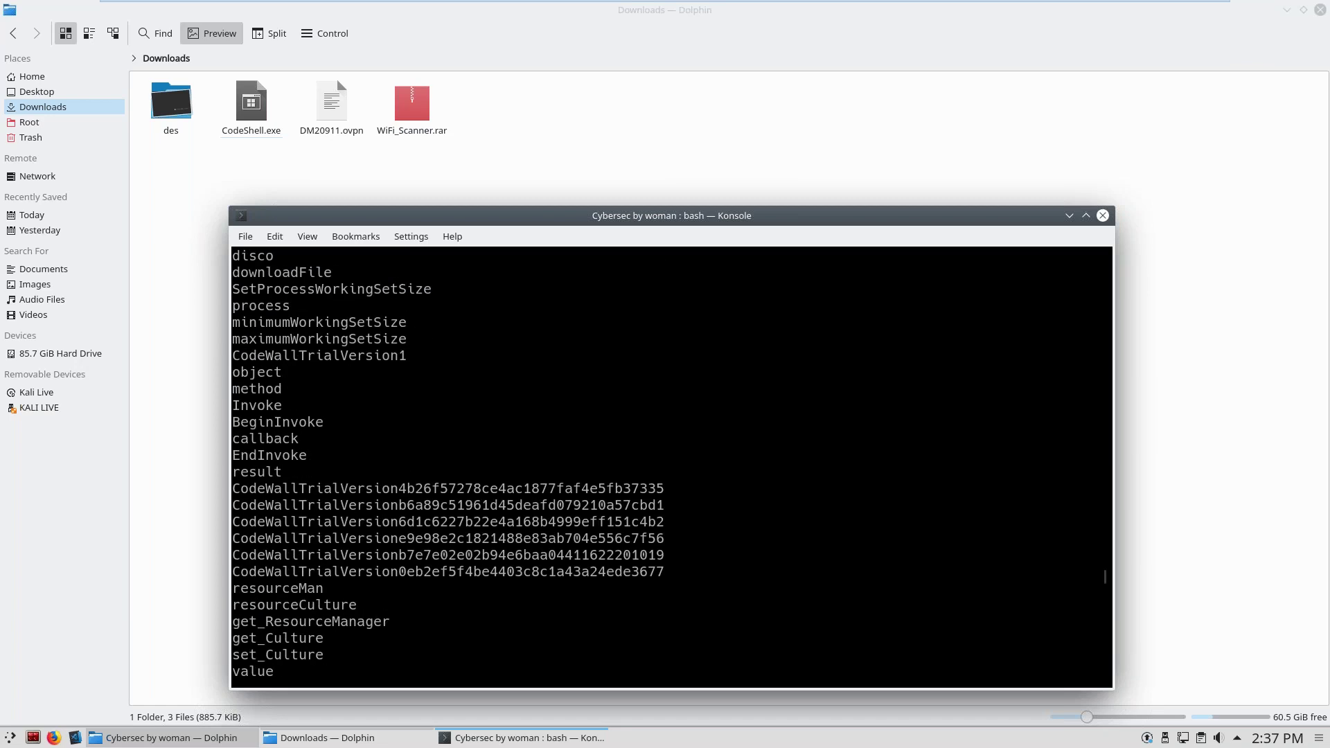
Scroll up the CodeShell.exe strings output until the System.Configuration and SettingsBase lines appear.
scroll(413, 479, "up", 9)
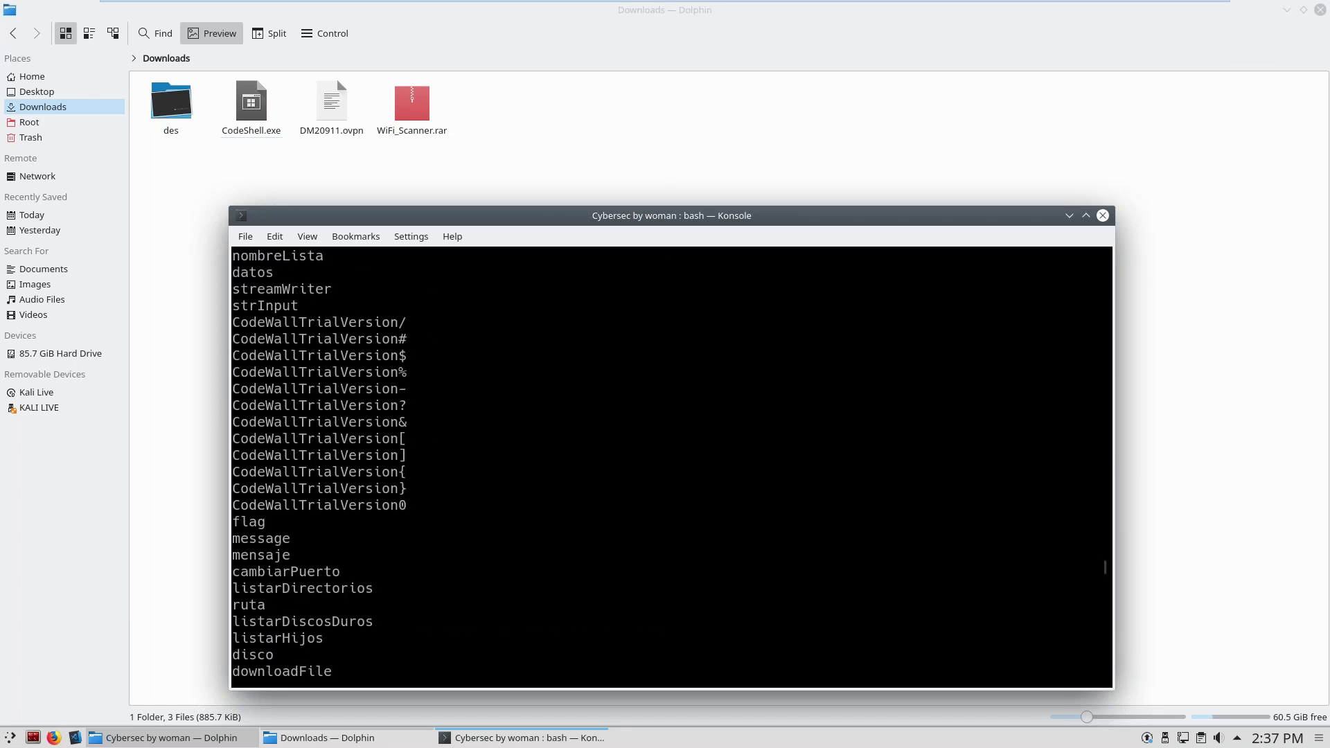
scroll(670, 464, "up", 8)
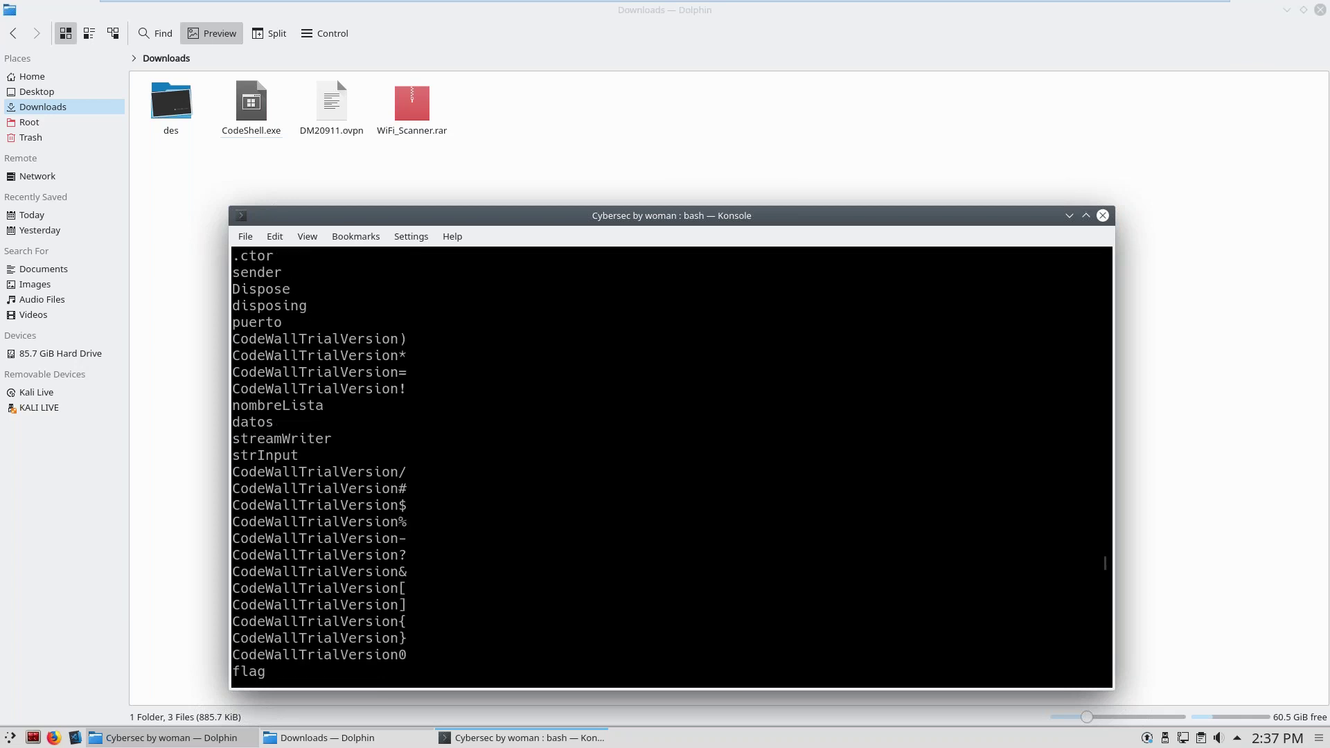
scroll(370, 488, "up", 7)
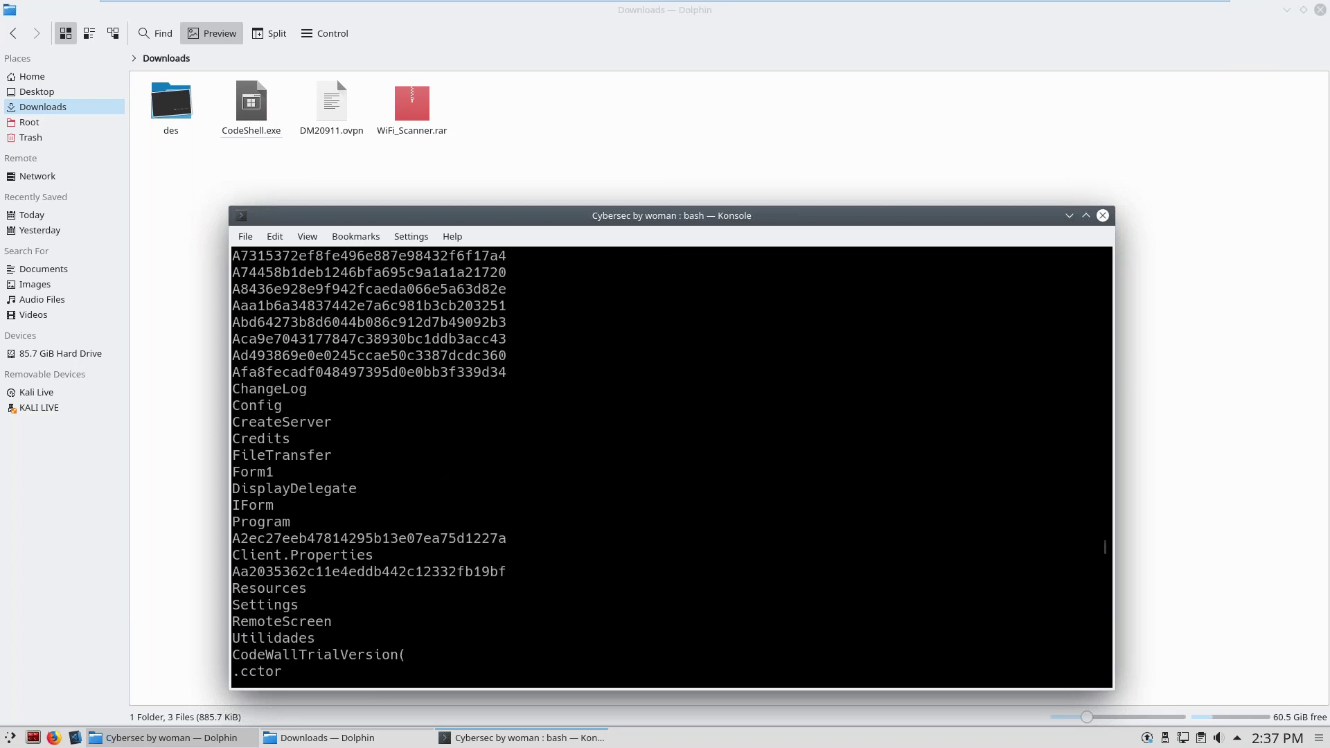
scroll(671, 468, "up", 6)
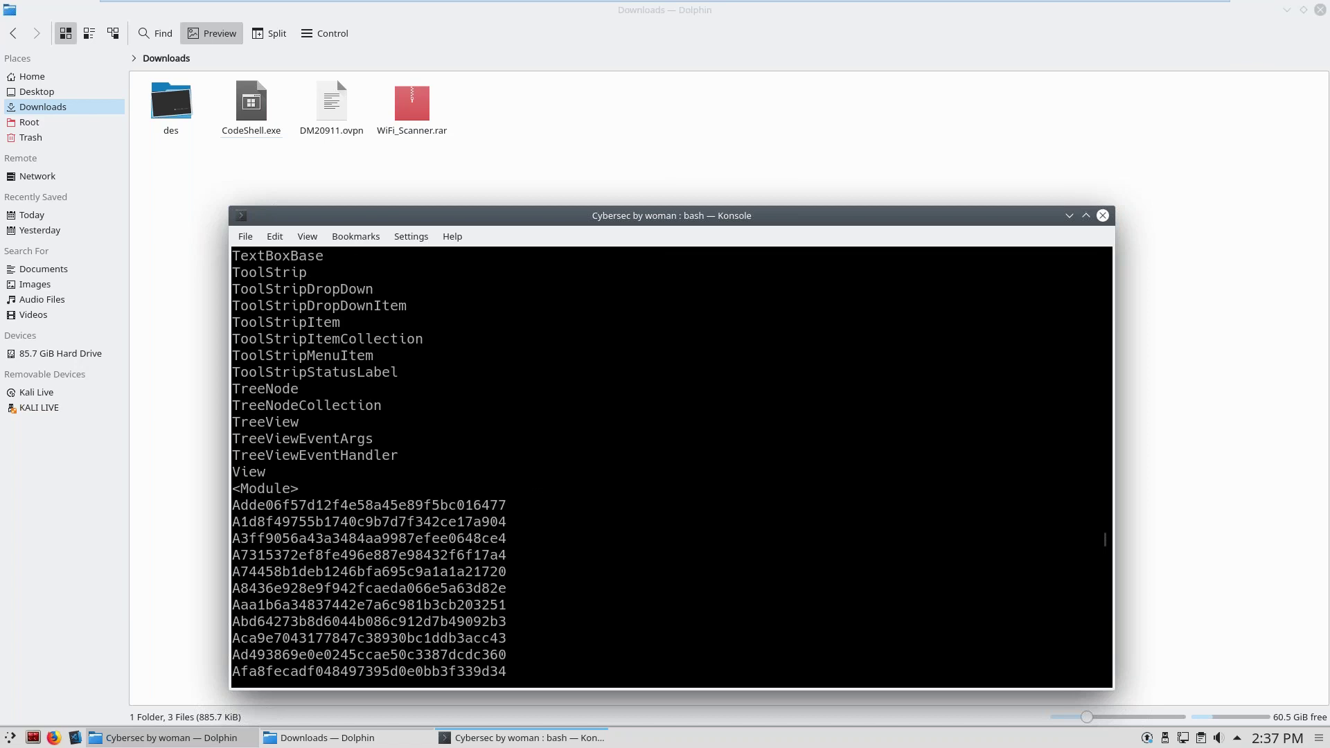
scroll(670, 468, "up", 14)
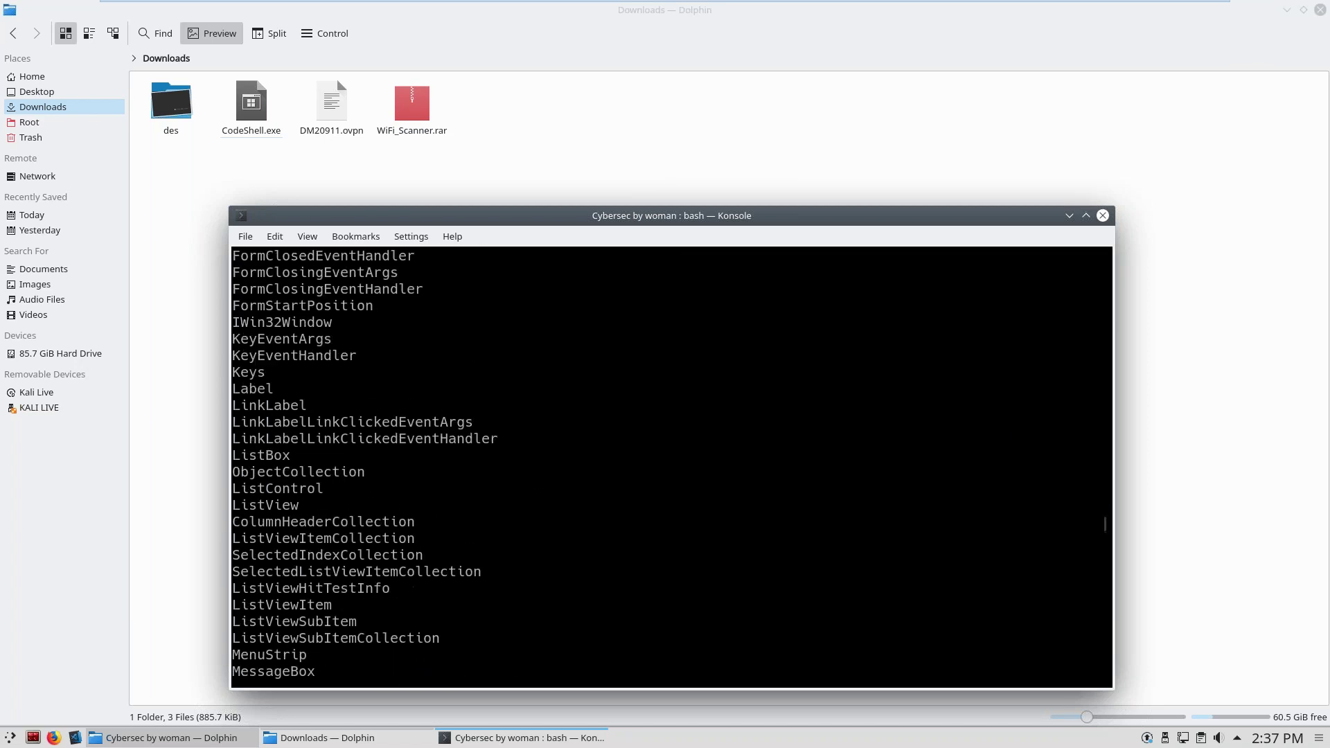
scroll(671, 467, "up", 20)
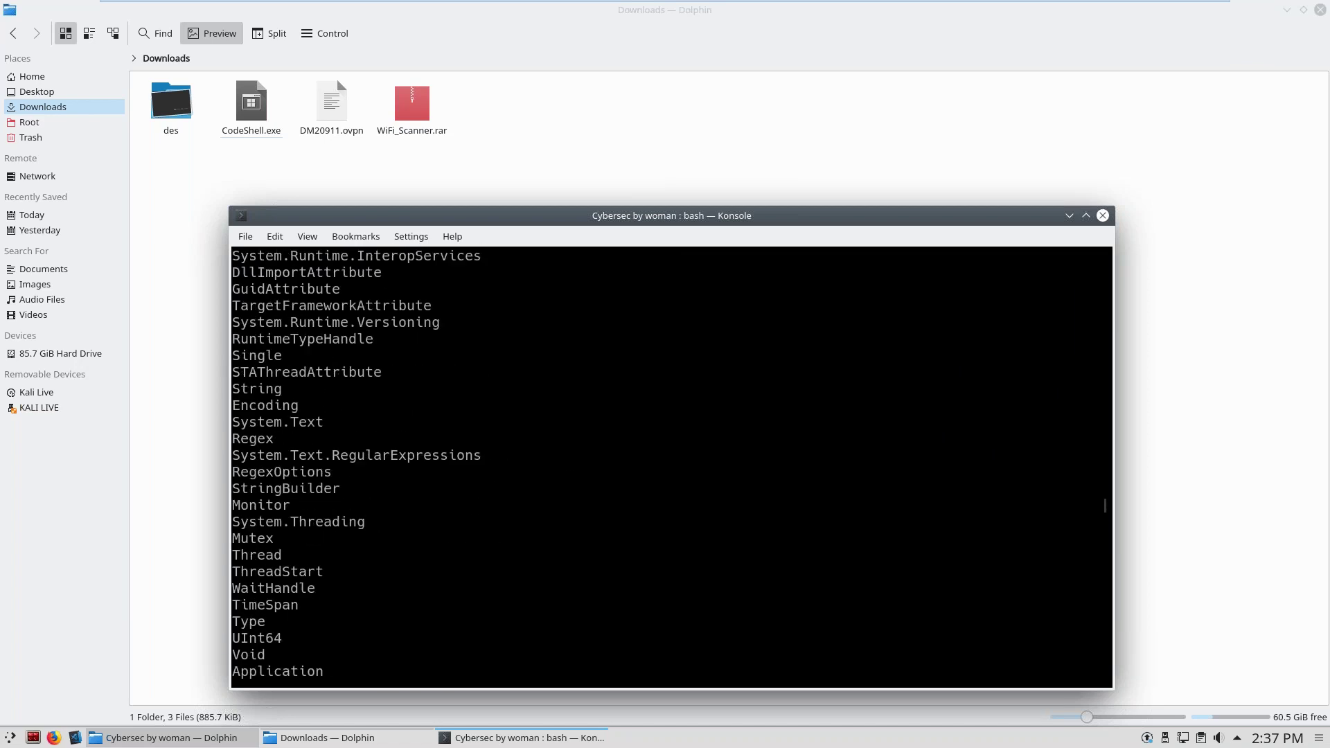
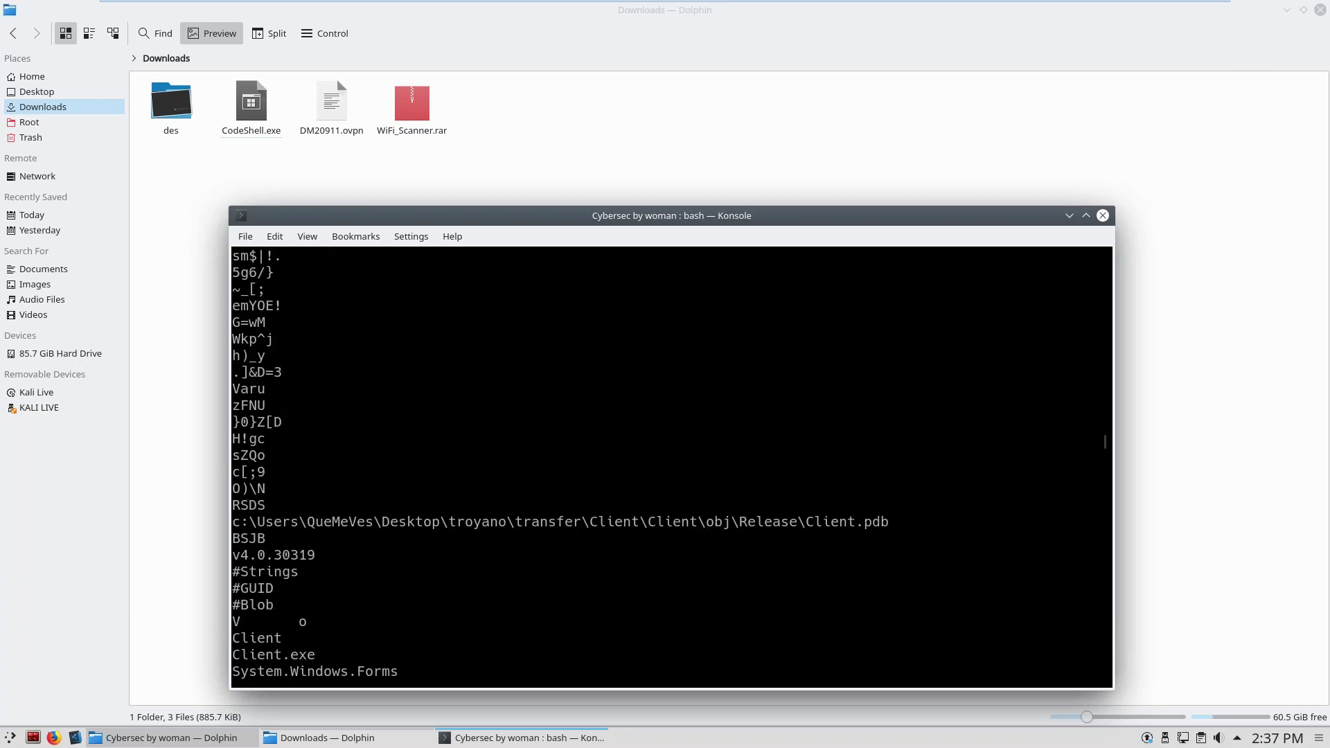
Highlight the Windows build path ending in Client.pdb, then clear the selection.
left_click_drag(257, 522, 914, 522)
left_click(914, 522)
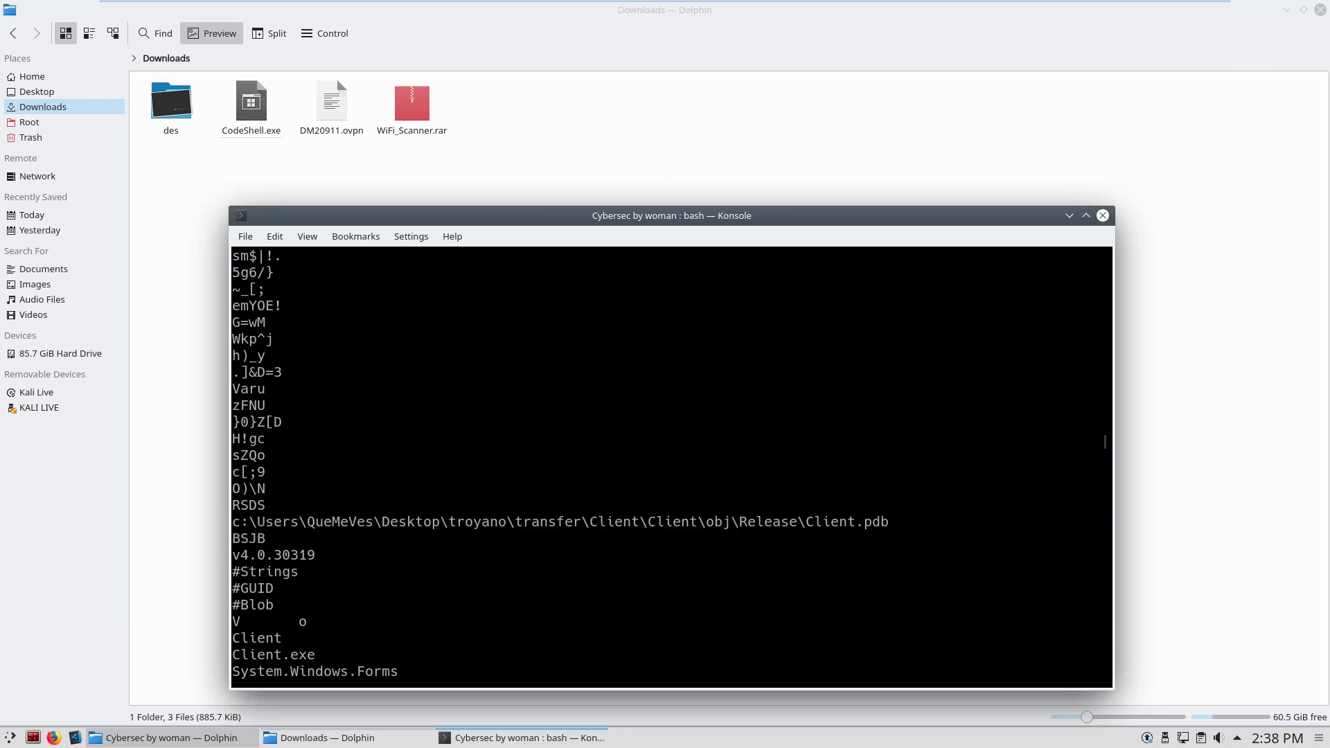
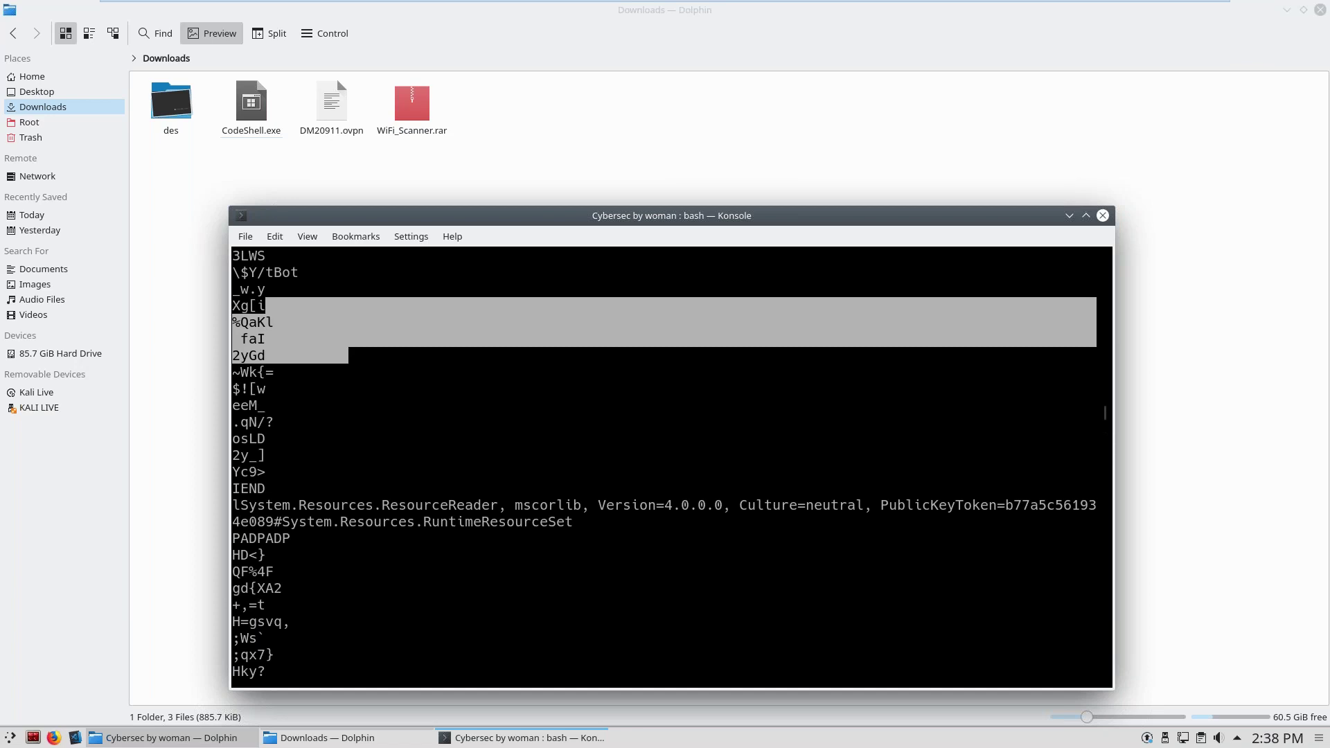
Clear the Konsole terminal with the clear command.
key("Return")
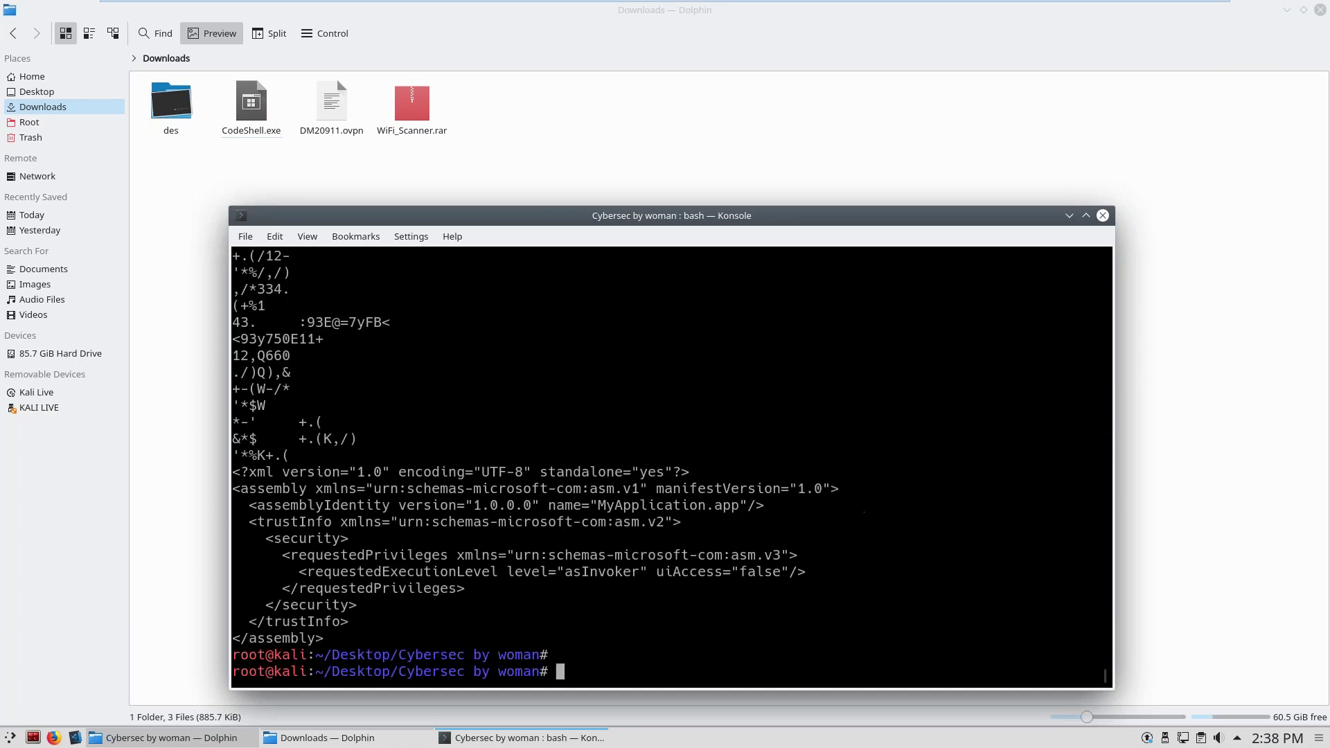
type("clear")
key("Return")
Run file on CodeShell.exe and highlight its PE32 GUI Intel 80386 Mono/.Net result.
type("file C")
key("Tab")
key("Return")
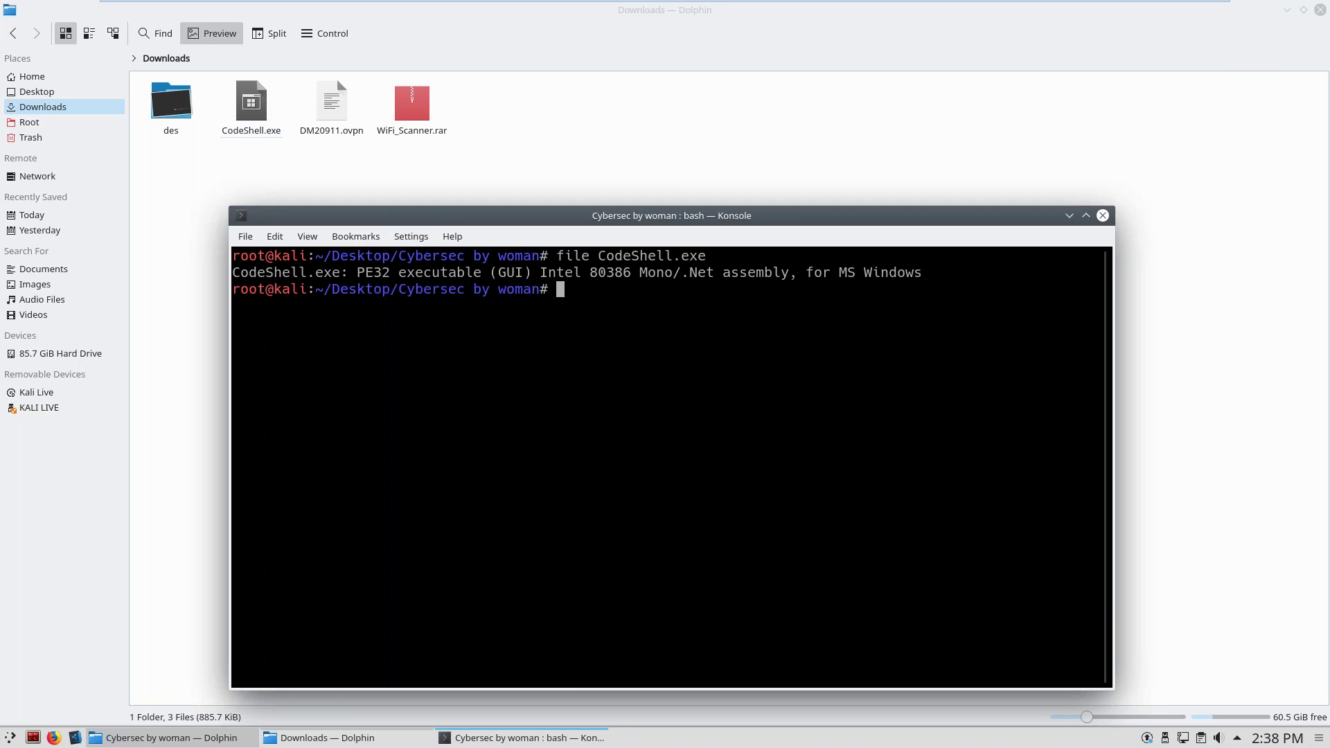
left_click_drag(332, 272, 795, 283)
left_click(795, 283)
left_click_drag(357, 272, 532, 272)
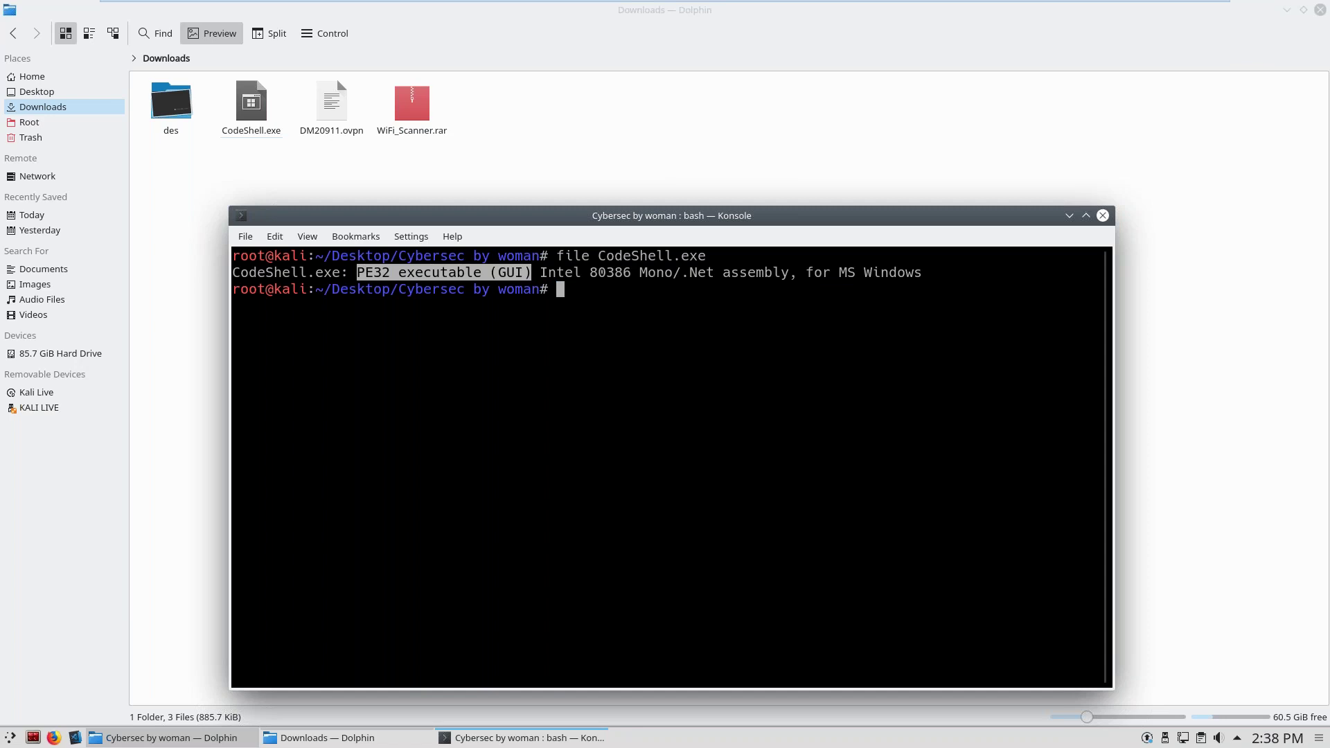
left_click_drag(357, 272, 382, 256)
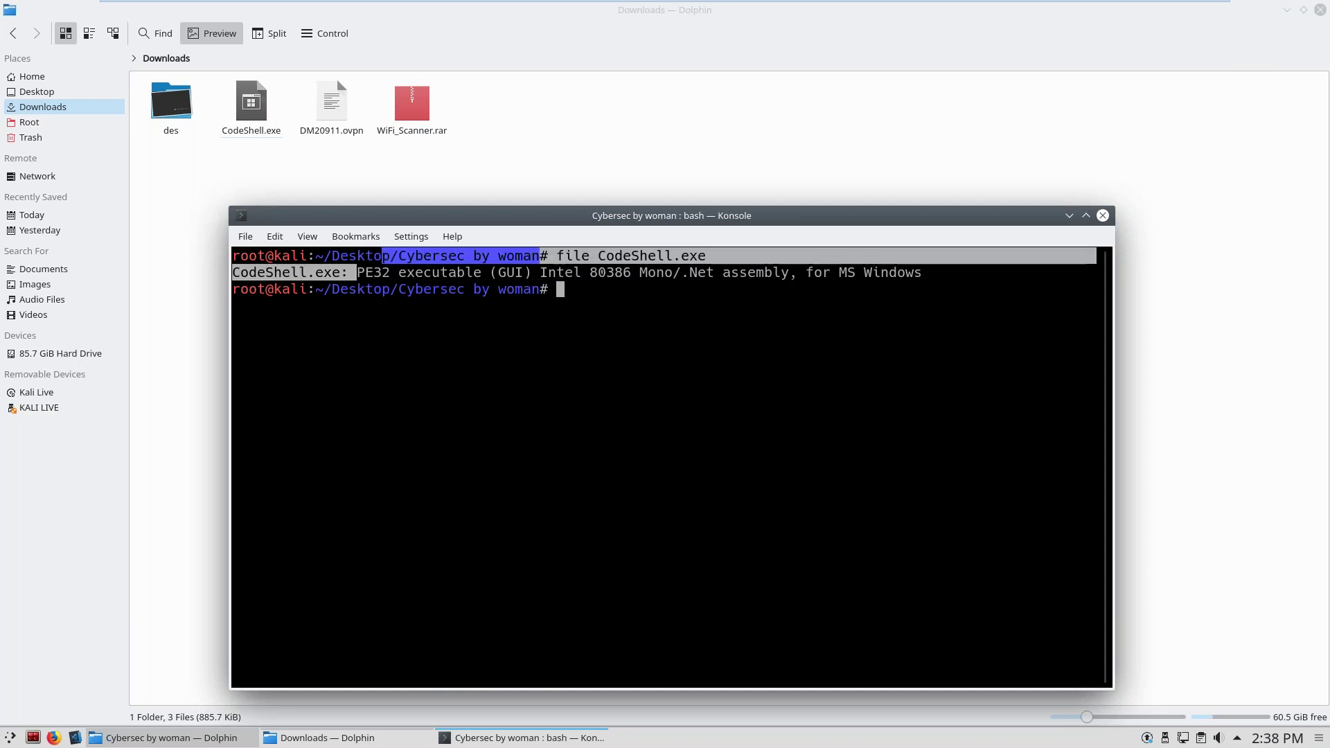
left_click(382, 255)
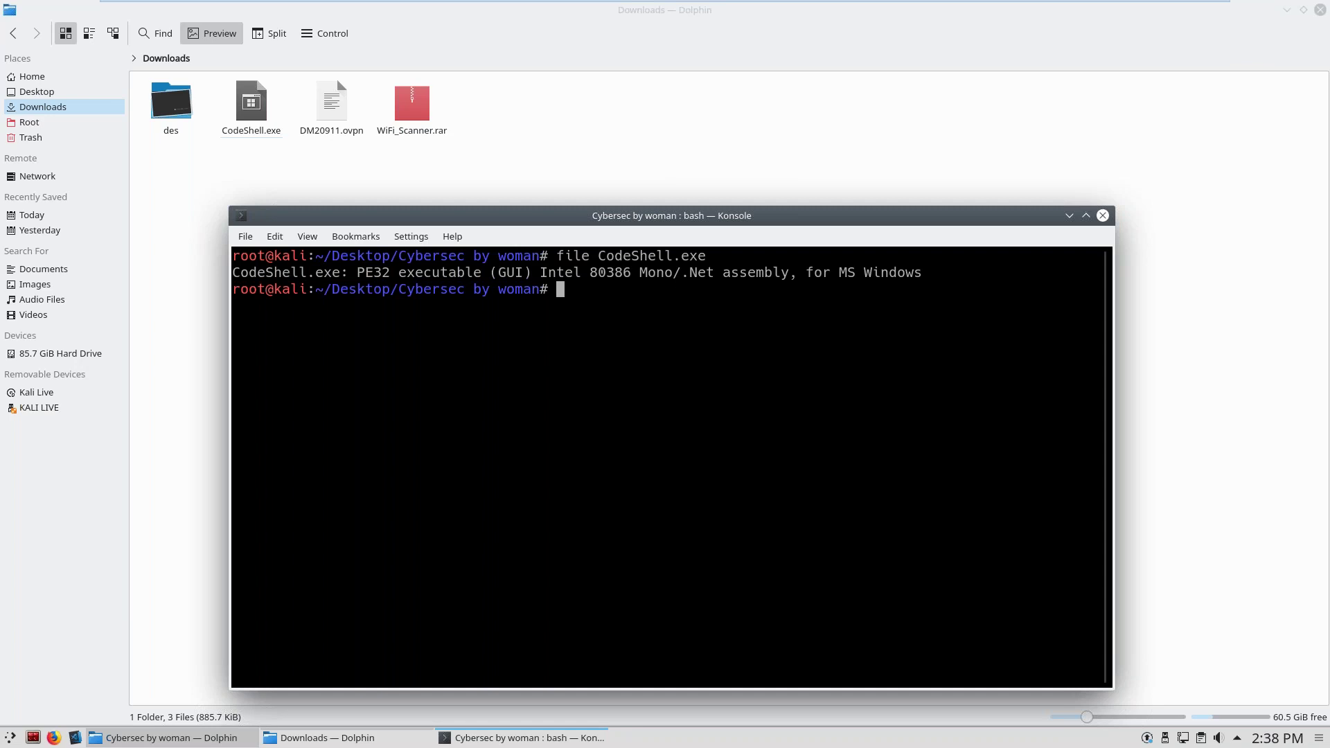
Run exiftool on CodeShell.exe to dump its metadata.
type("exiftool")
key("BackSpace")
key("BackSpace")
type("ol Co")
key("Tab")
key("Return")
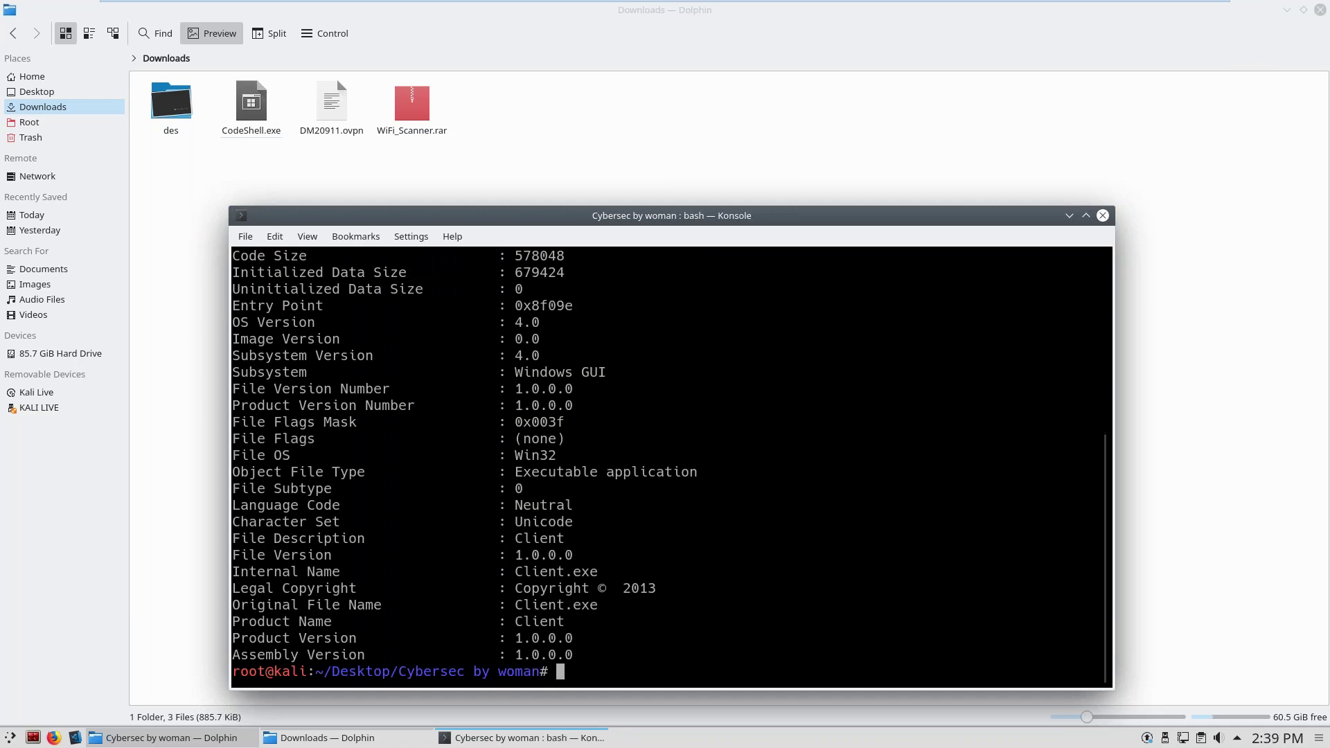
Scroll the exiftool output, highlighting the command, file name and 2014 modification year.
scroll(670, 467, "up", 6)
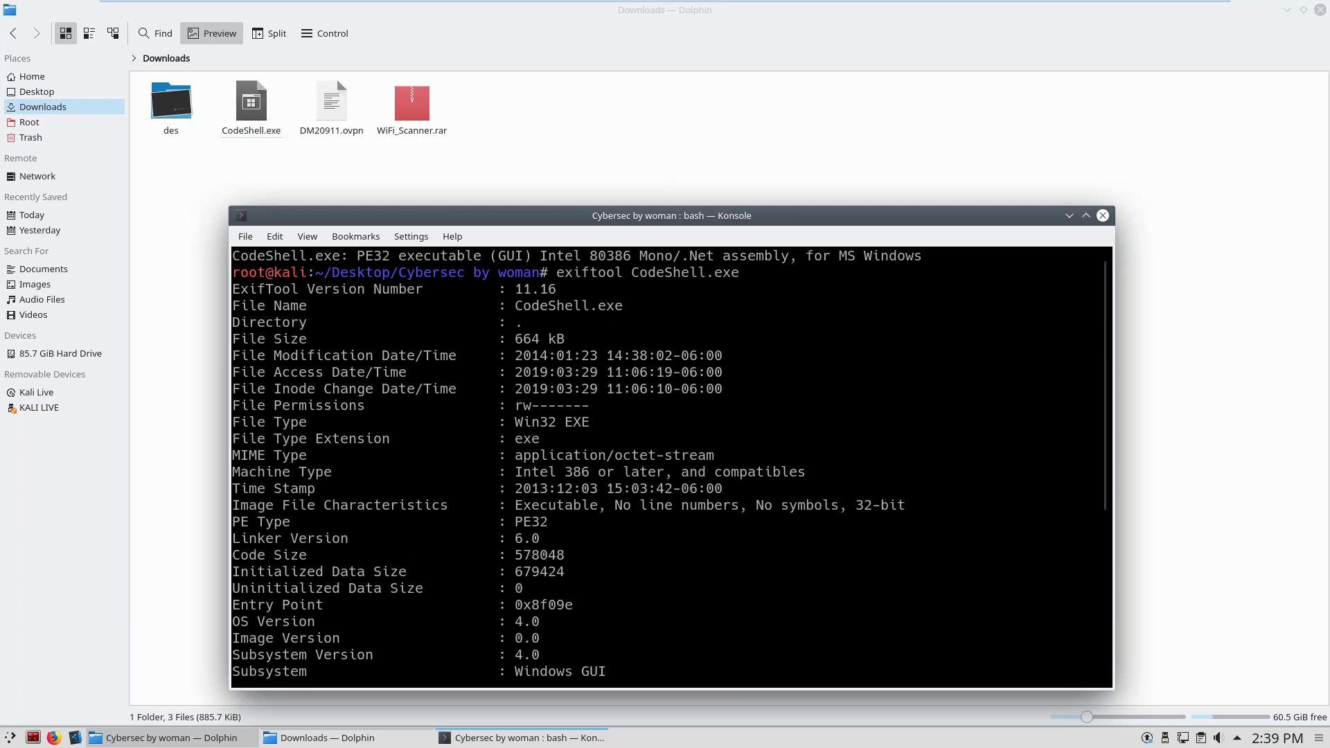
scroll(670, 466, "up", 1)
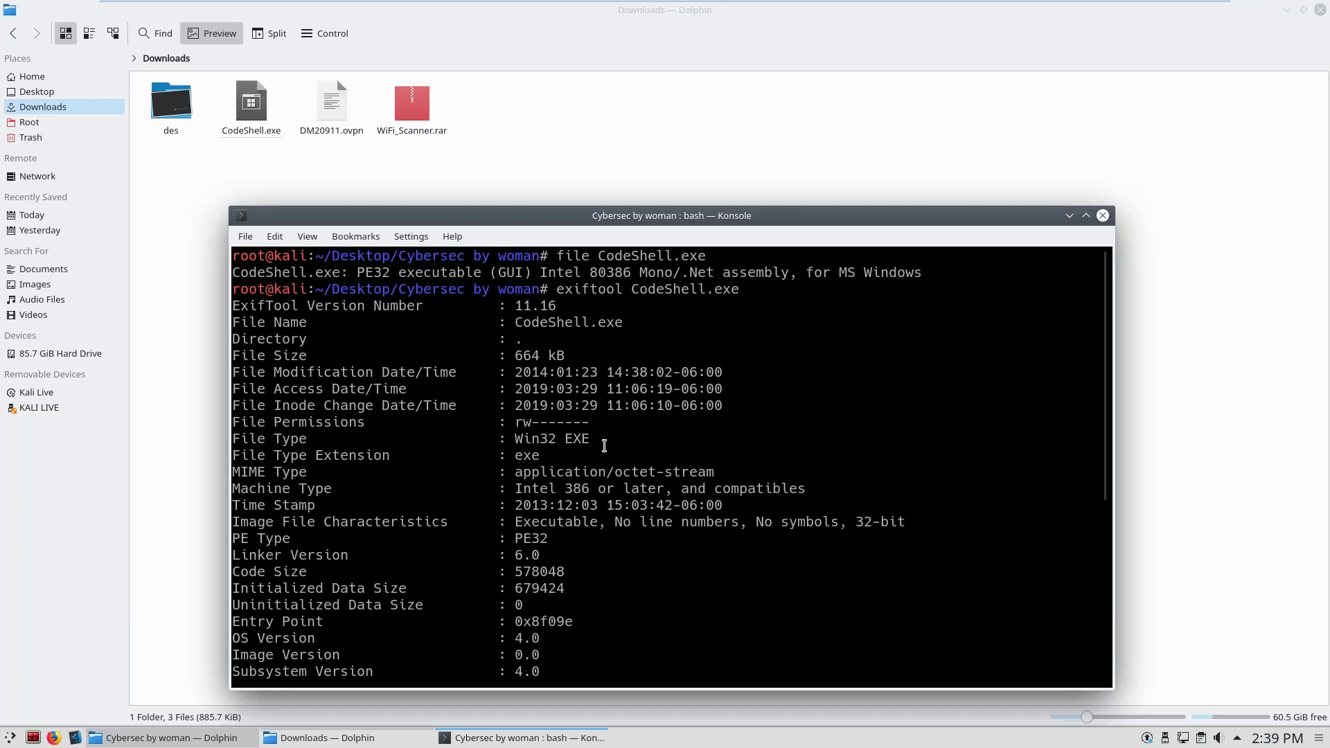
double_click(589, 289)
left_click(589, 289)
left_click_drag(518, 369, 547, 372)
left_click_drag(631, 289, 747, 289)
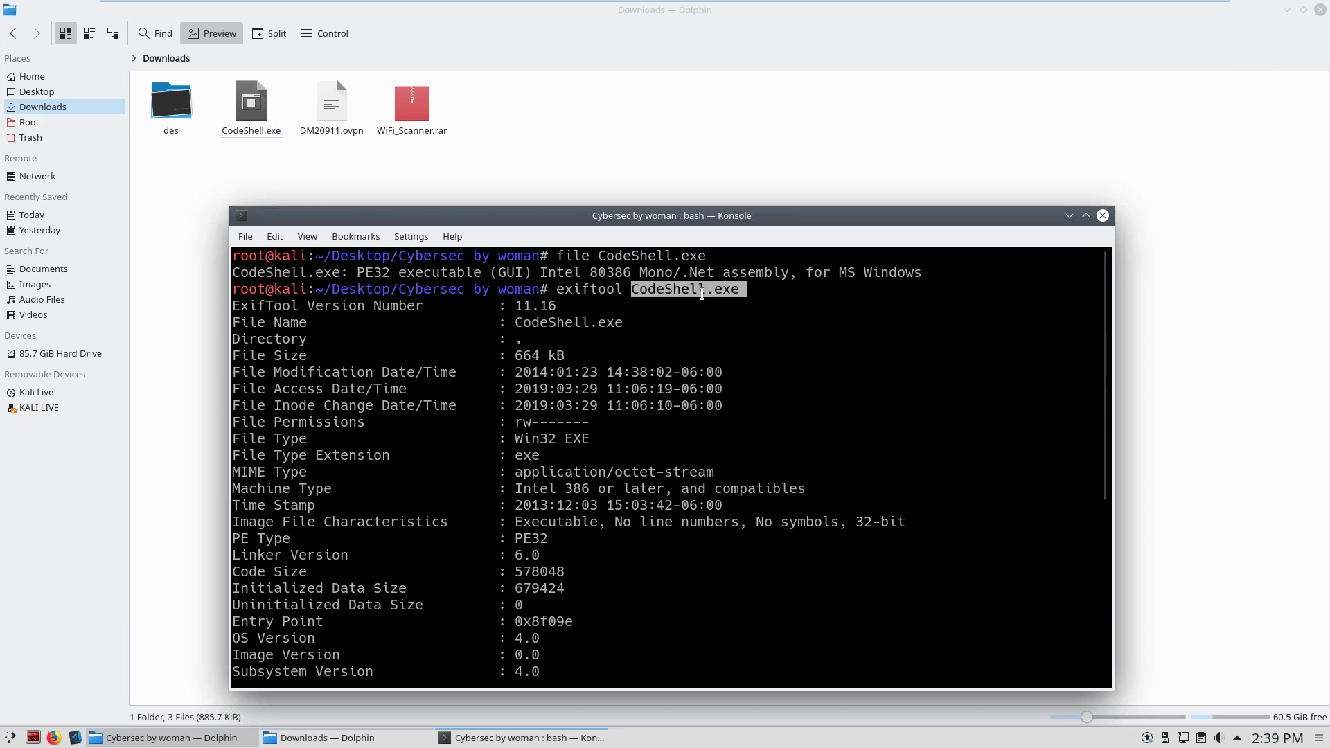
scroll(702, 293, "down", 6)
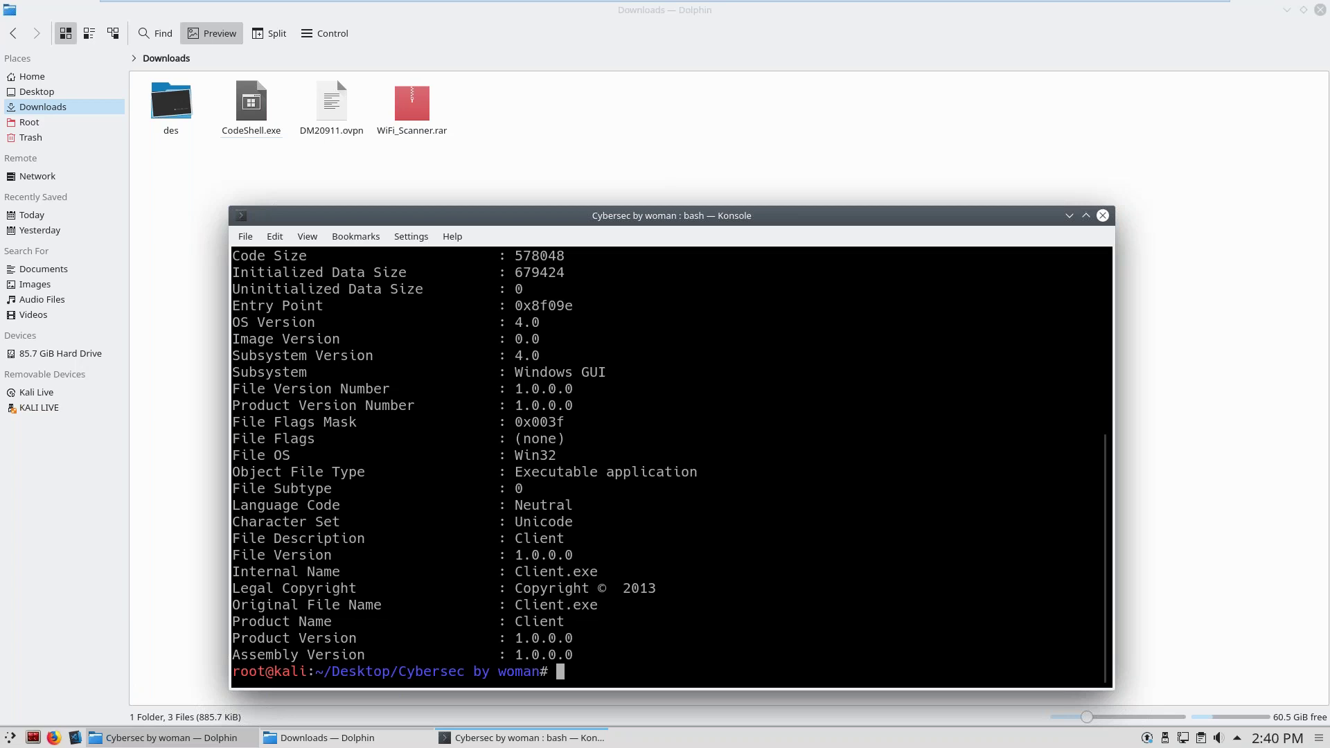
scroll(669, 464, "up", 6)
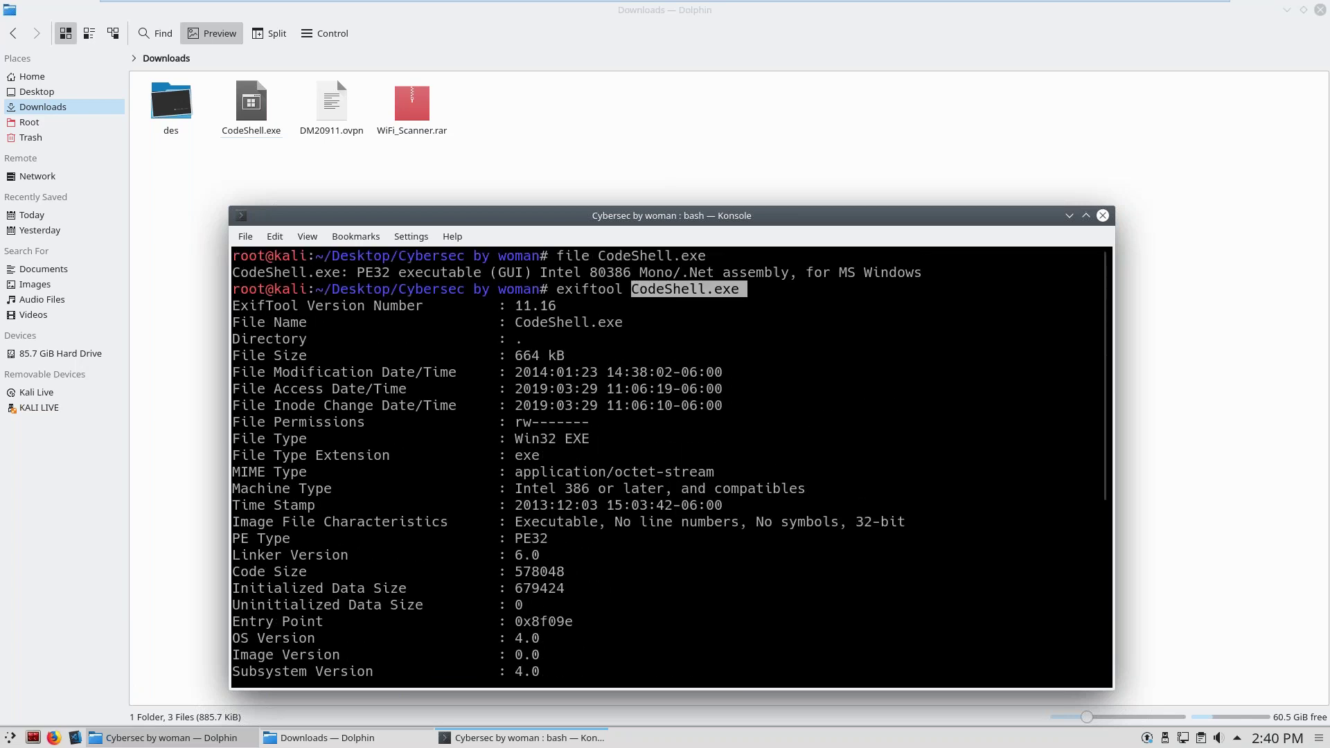
scroll(670, 464, "down", 6)
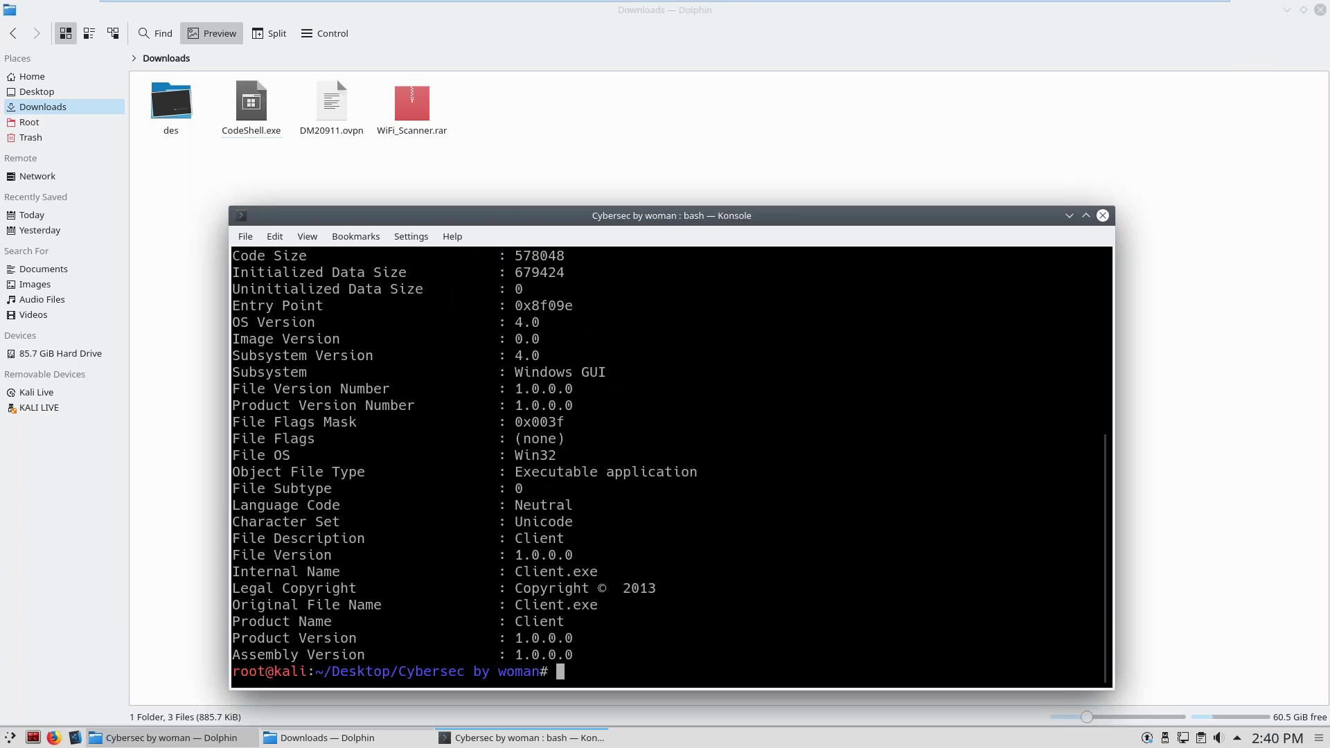
Clear the terminal and switch to the Windows analysis virtual machine.
type("clear")
key("Return")
mouse_move(1102, 4)
left_click(856, 13)
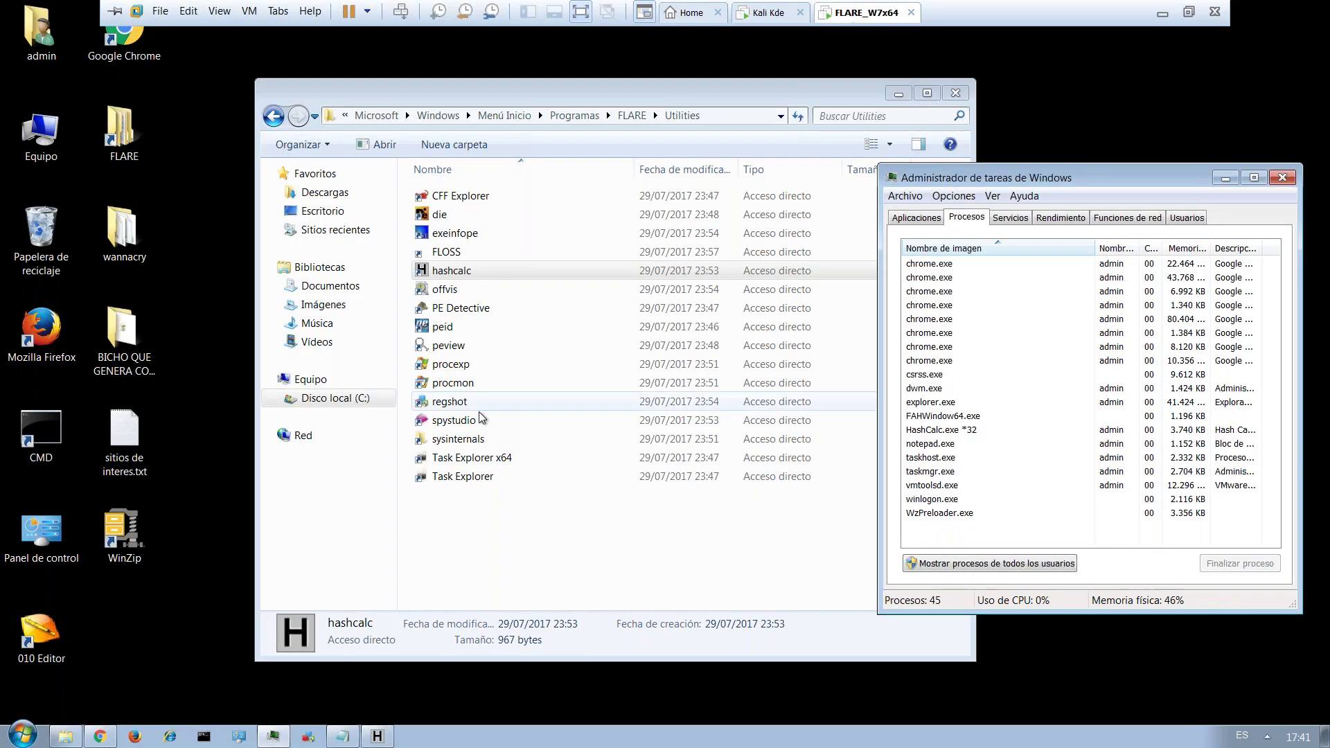
Browse the FLARE dotNET, Disassemblers, Delphi, Debuggers and Flash folders.
left_click(274, 118)
double_click(459, 253)
key("BackSpace")
double_click(461, 233)
key("BackSpace")
double_click(457, 216)
key("BackSpace")
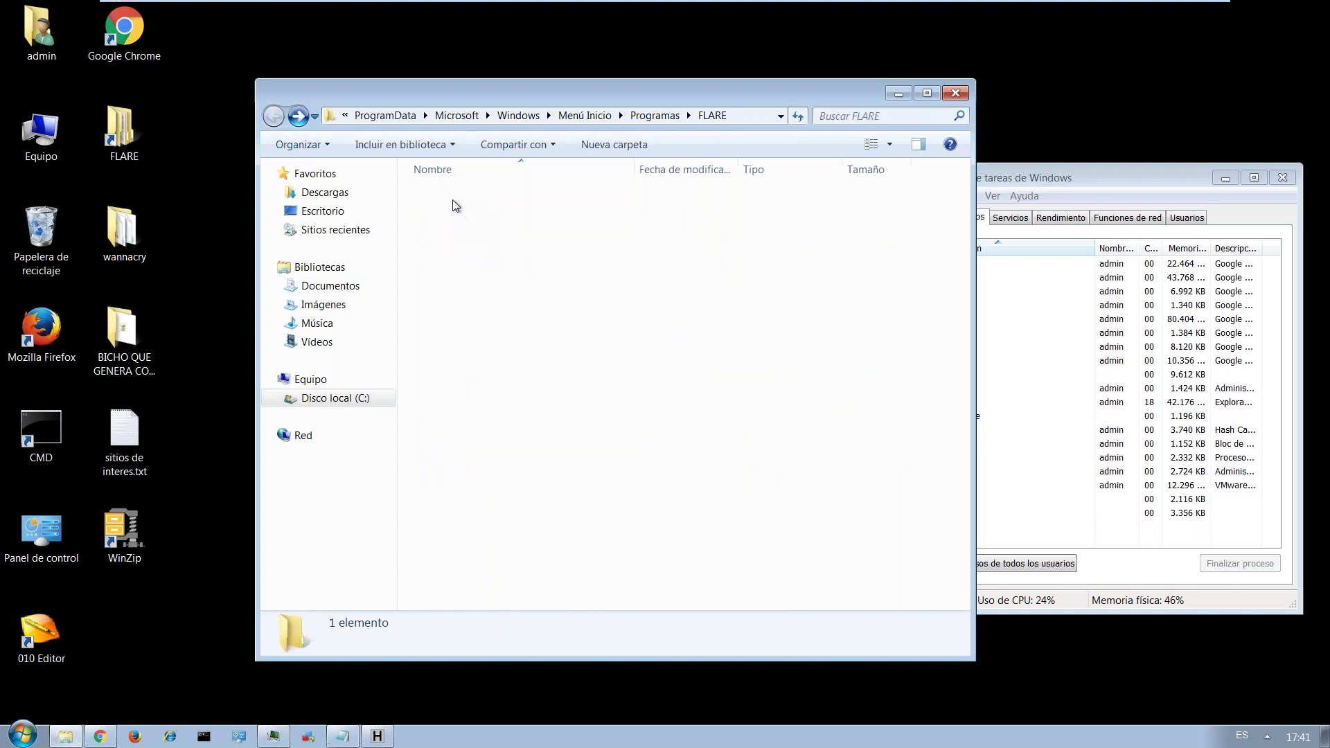
double_click(452, 199)
key("BackSpace")
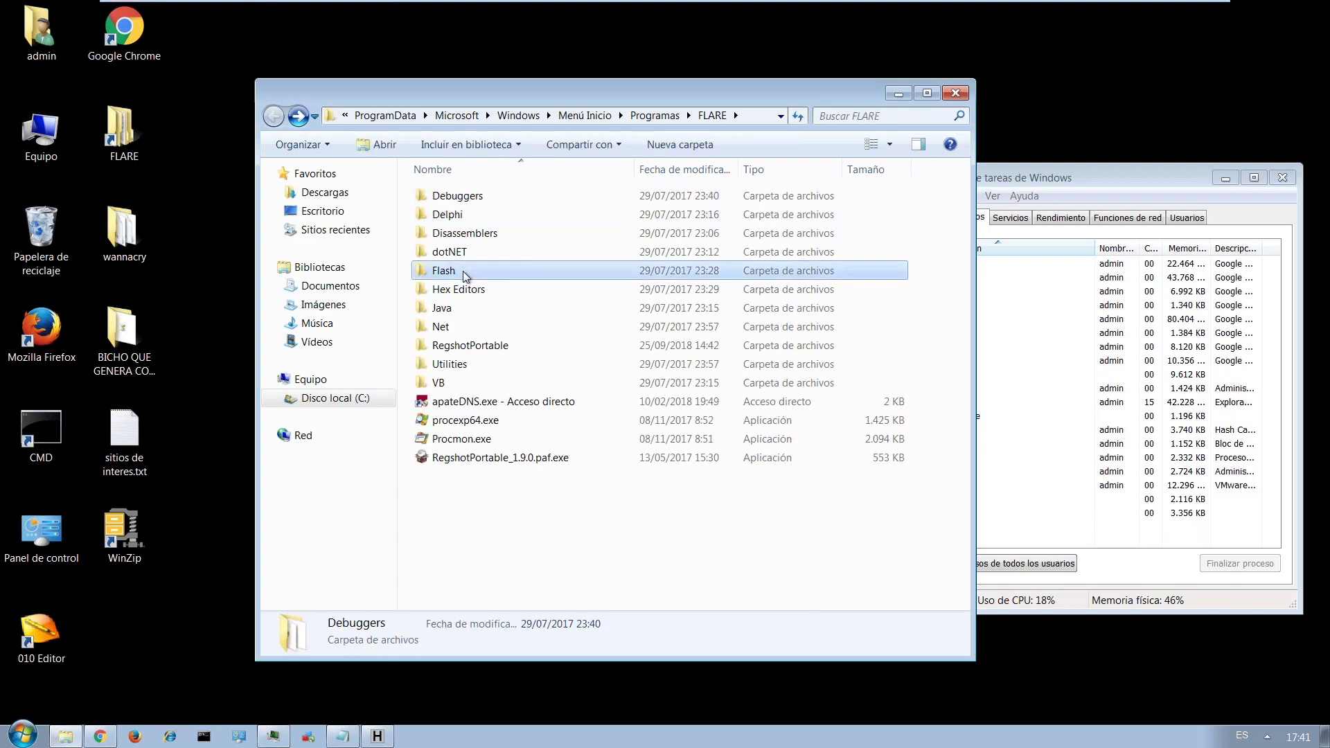
double_click(463, 272)
key("BackSpace")
Launch HxD from the FLARE Hex Editors folder and reposition its window.
double_click(464, 291)
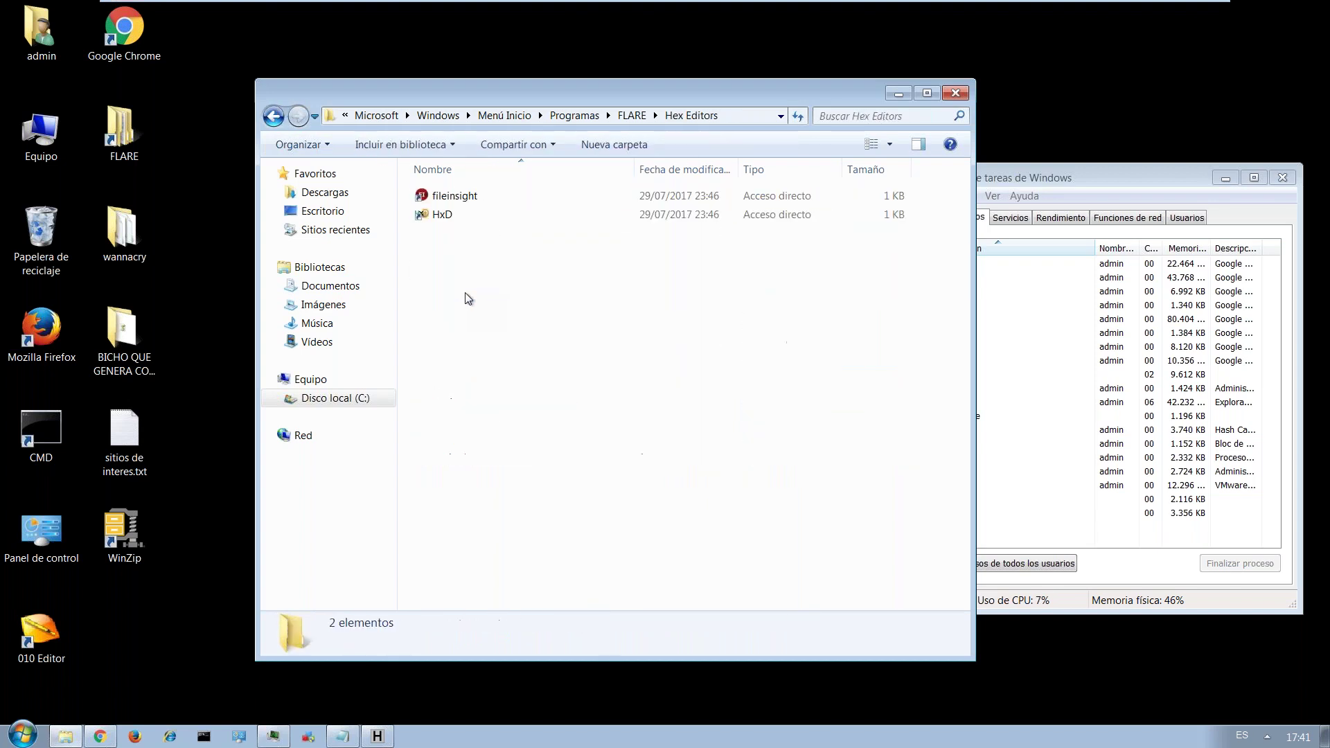
double_click(444, 215)
left_click_drag(330, 52, 566, 182)
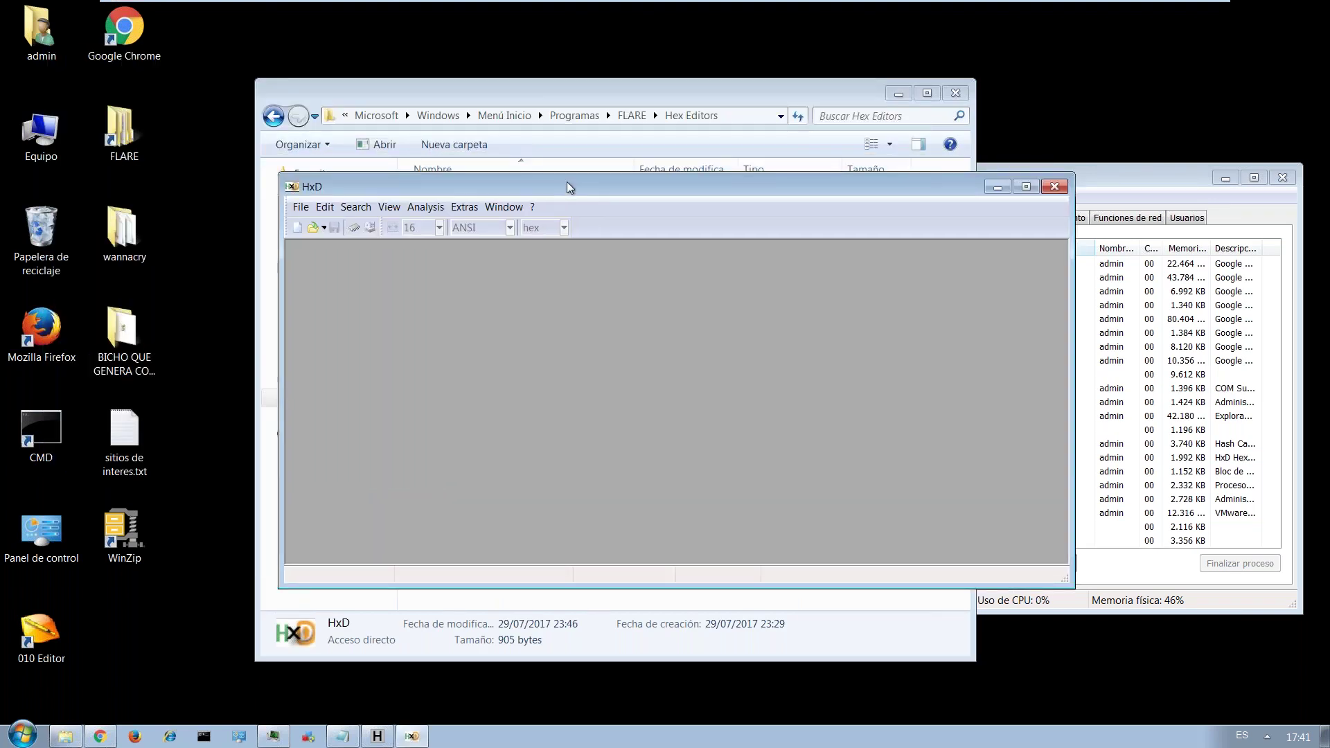
Open WannaCry.EXE from the wannacry folder in HxD.
left_click(301, 207)
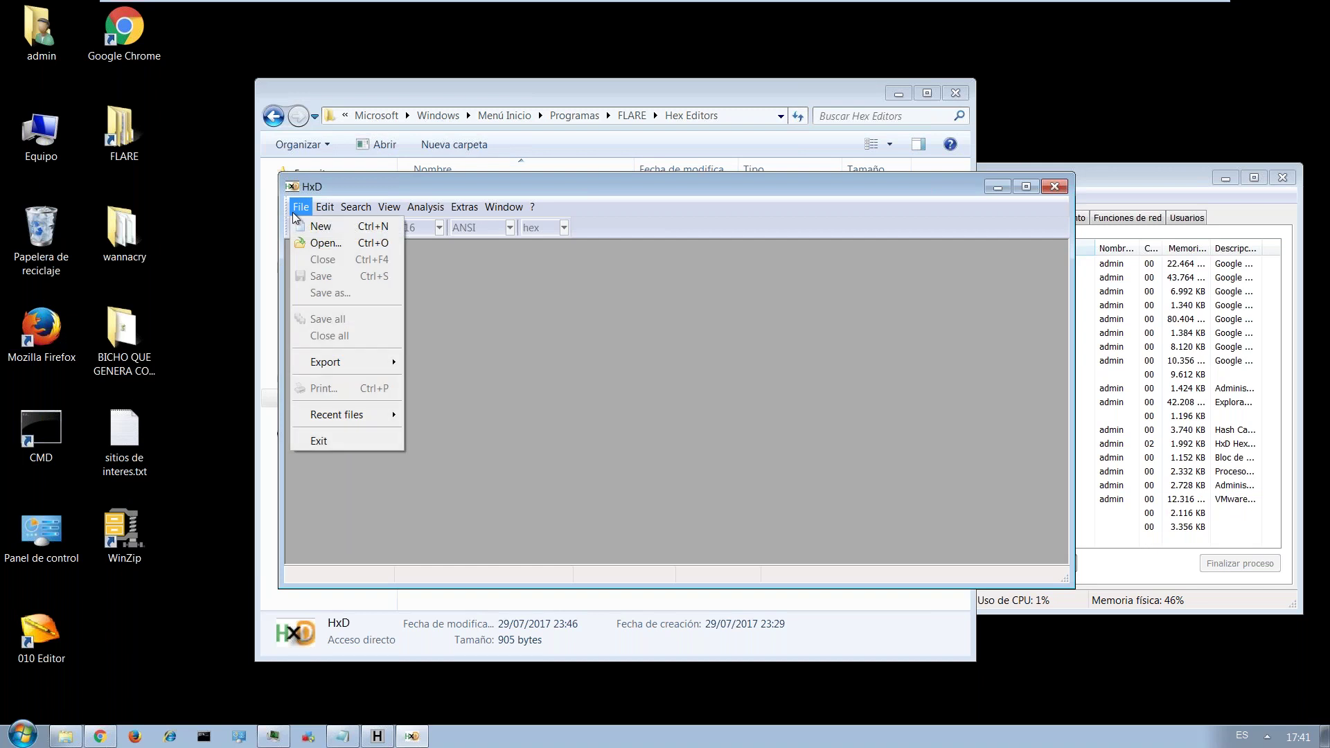
left_click(320, 243)
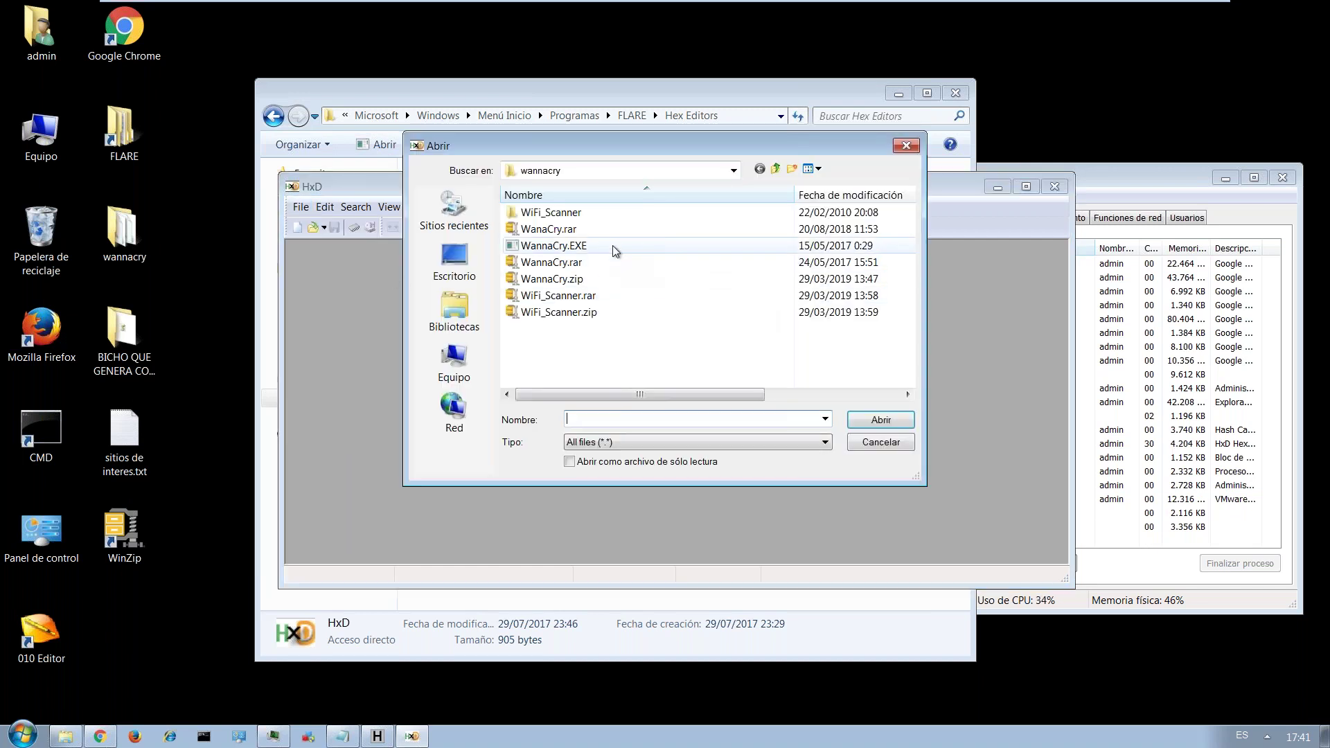
left_click(728, 246)
left_click(880, 419)
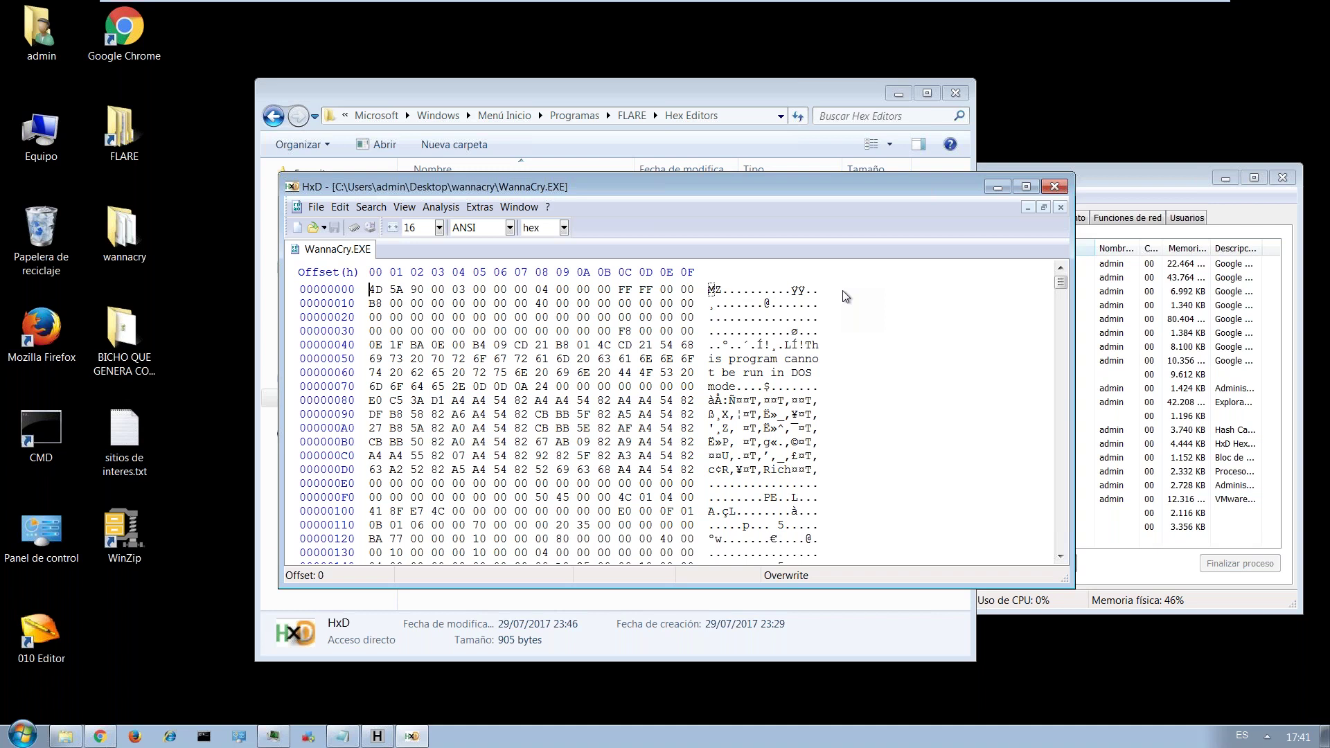
Highlight the MZ bytes 4D 5A at offset 0 and PE at F8, then close HxD.
left_click_drag(789, 375, 813, 375)
left_click_drag(711, 289, 724, 289)
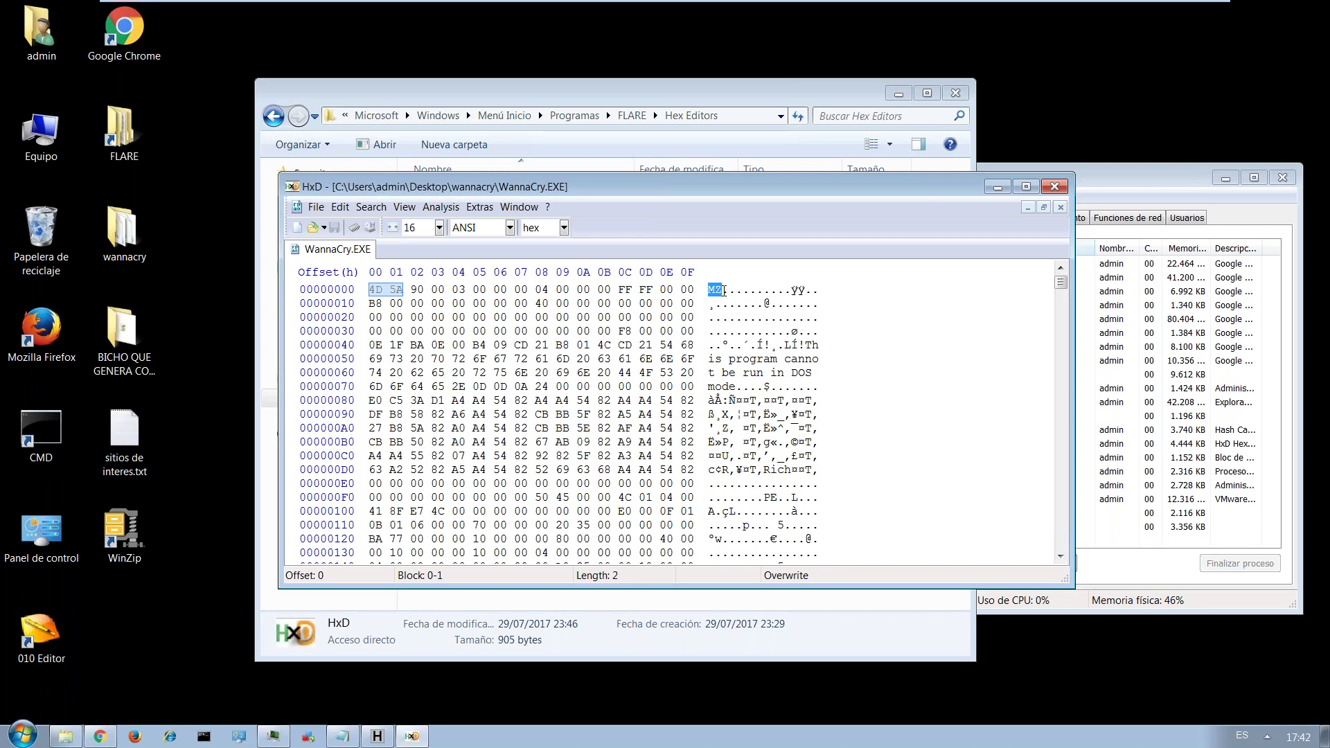
left_click_drag(708, 291, 724, 292)
left_click_drag(765, 498, 779, 498)
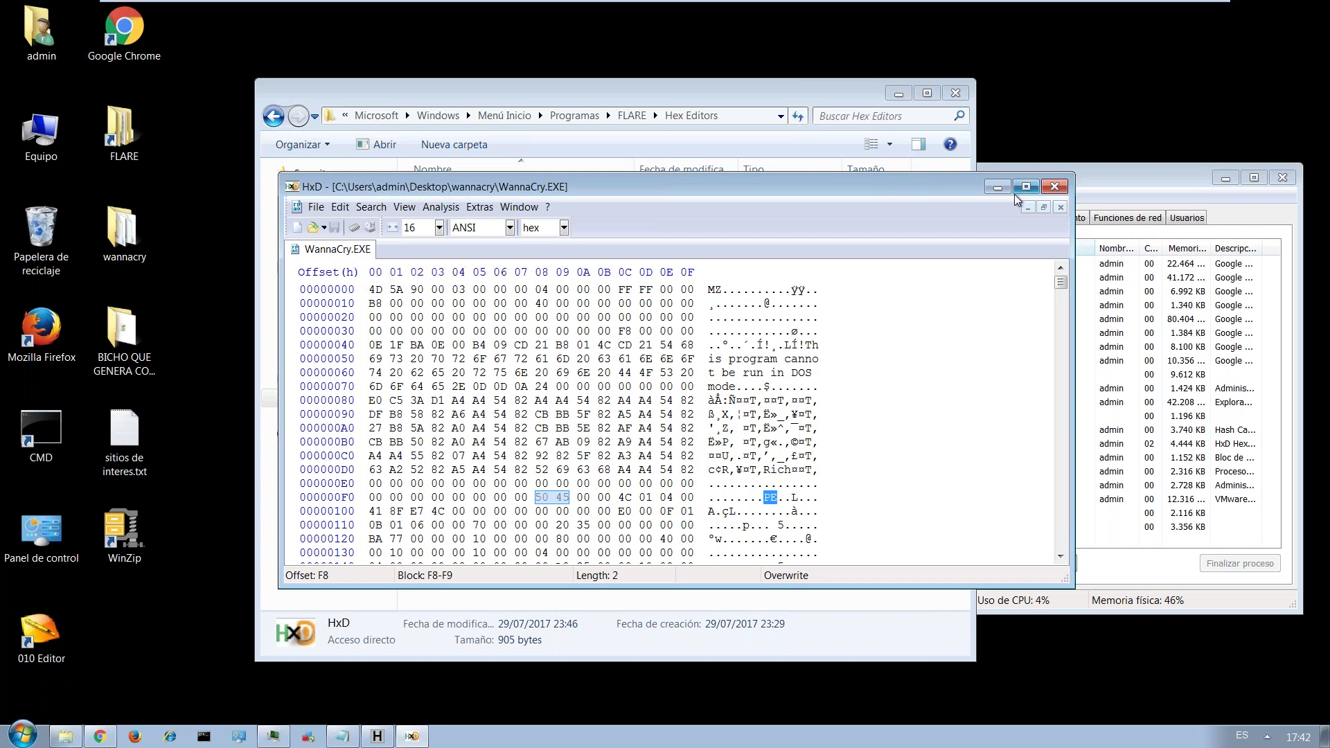
left_click(1055, 187)
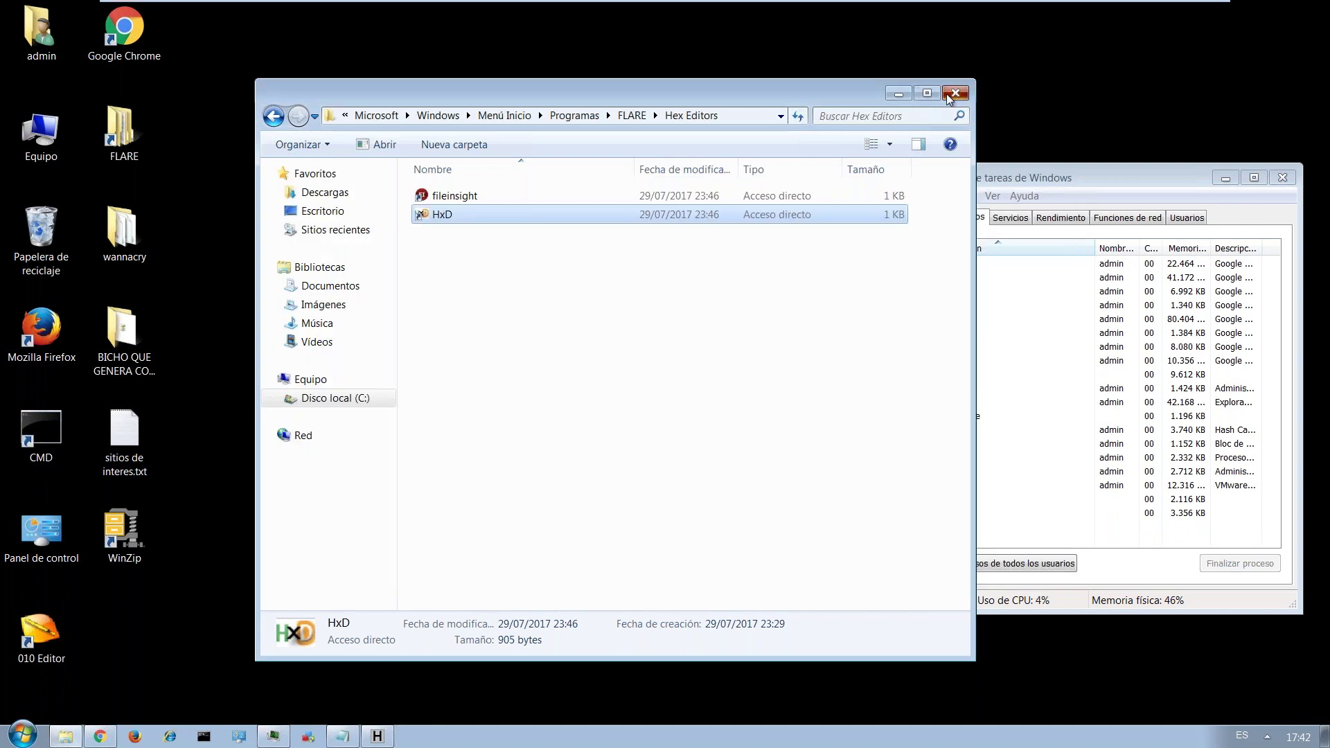
Close the Hex Editors folder, review WannaCry.EXE hashes in HashCalc, then close it.
left_click(955, 92)
left_click(376, 736)
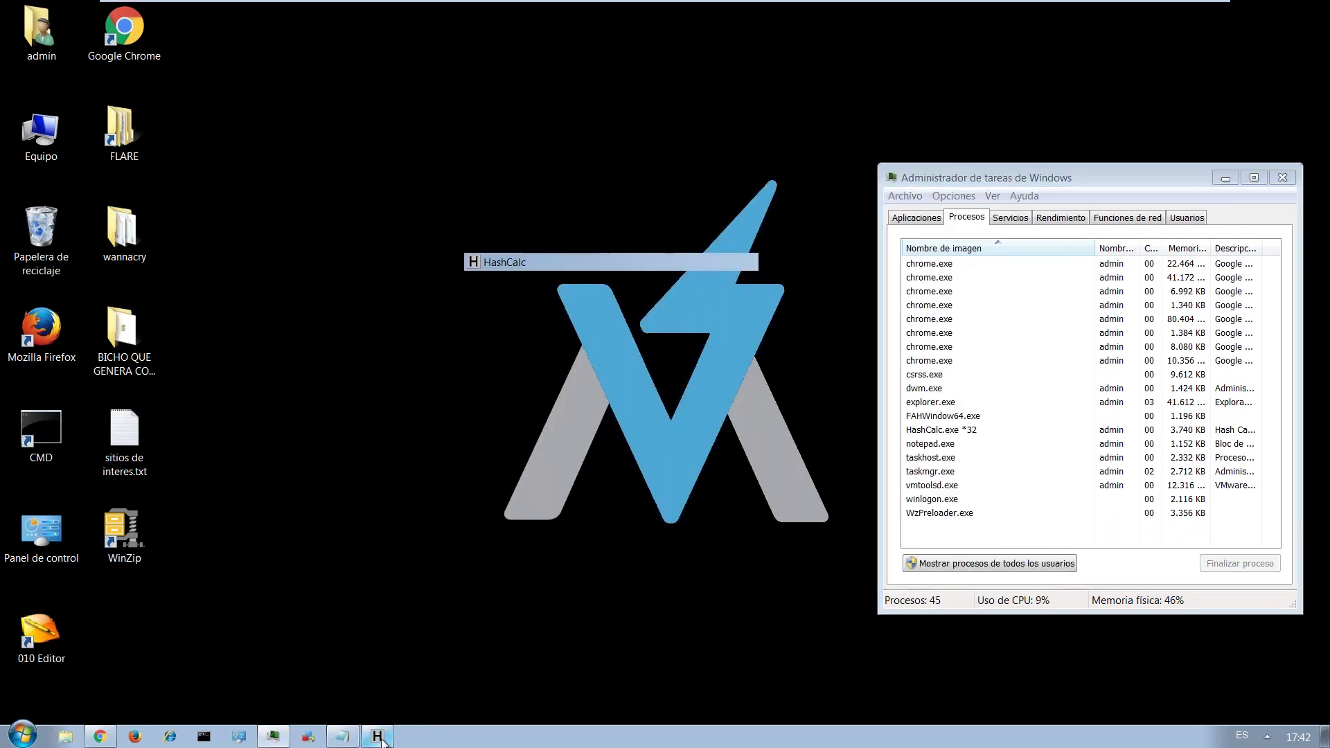
left_click(829, 151)
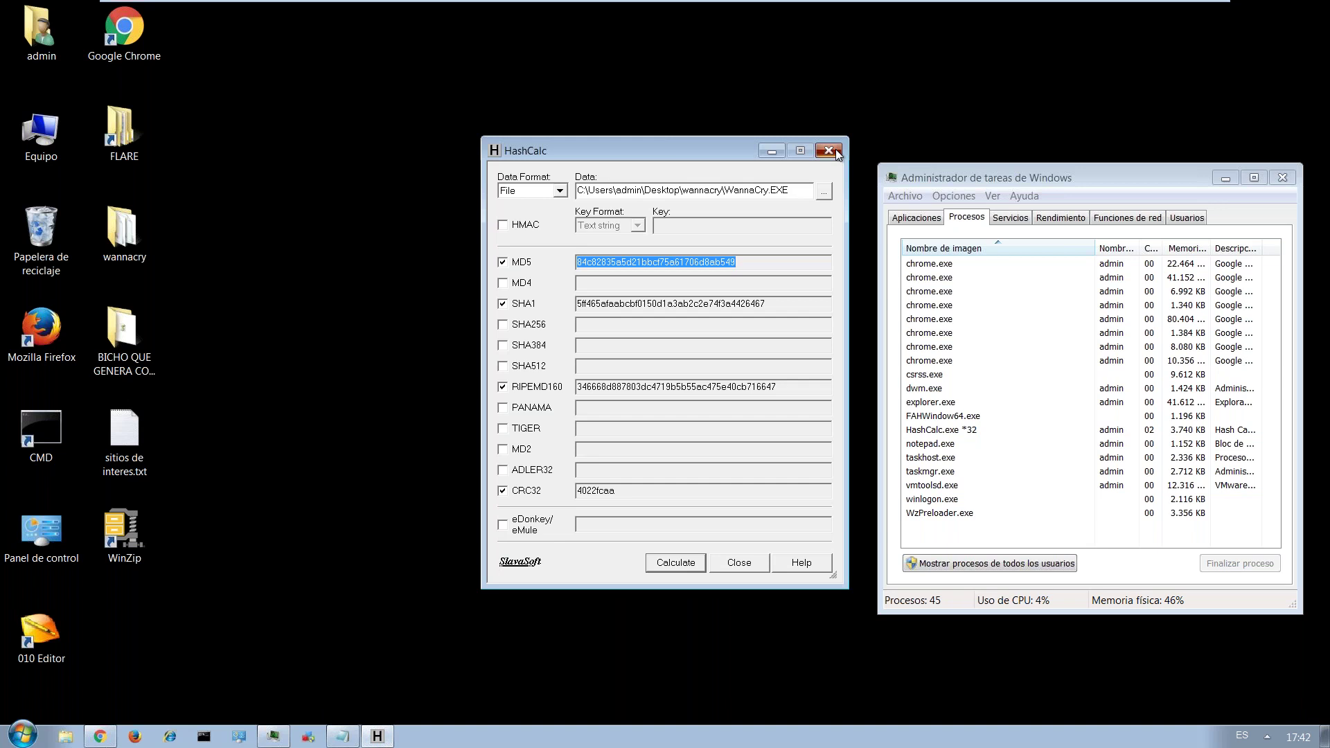
Copy the sombrero-blanco 6-2.jpg link from sitios de interes.txt into Chrome's address bar.
left_click(342, 736)
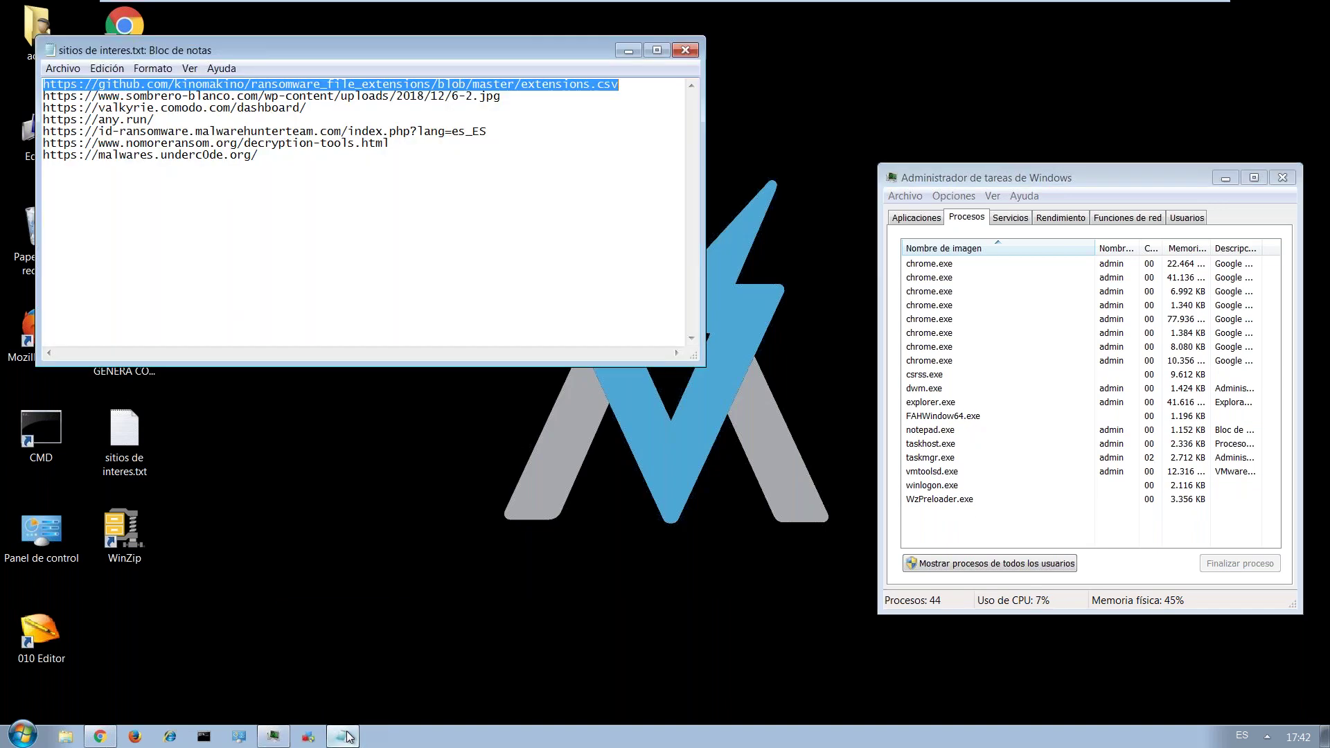
left_click_drag(503, 97, 24, 99)
key("ctrl+c")
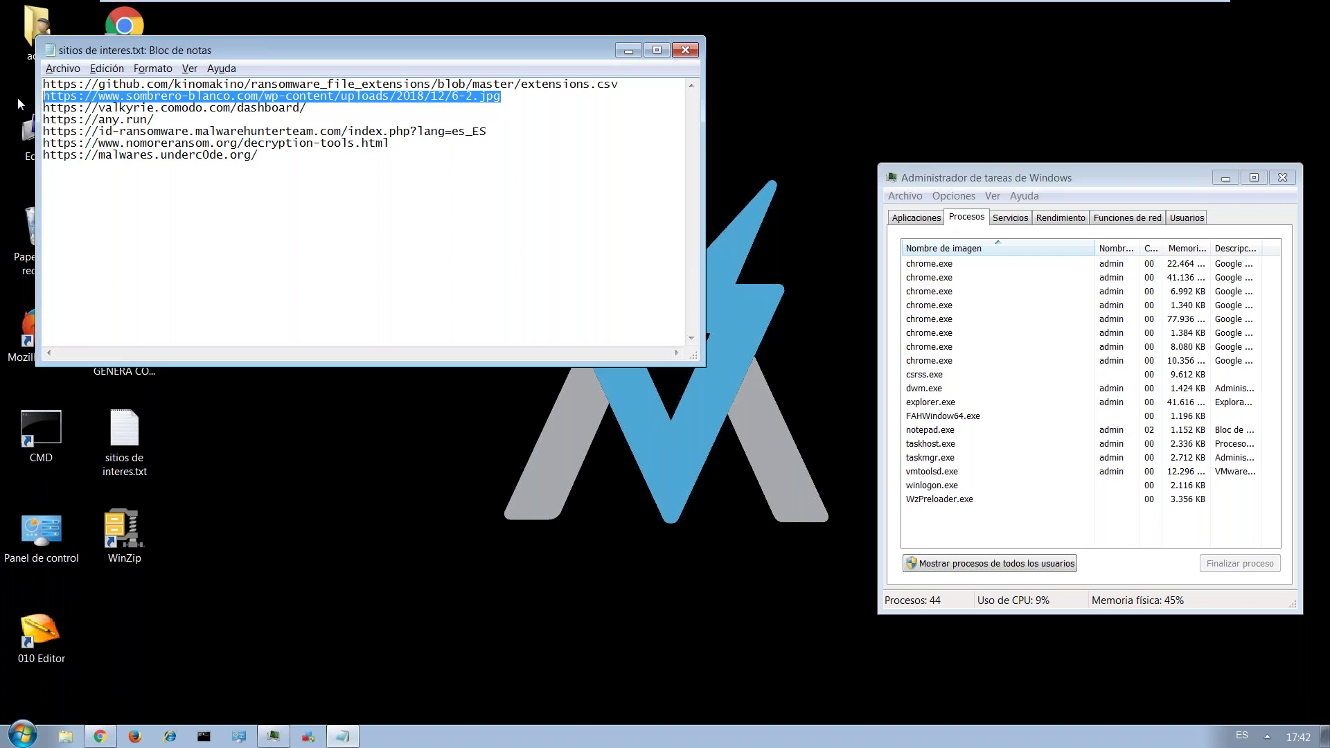
key("alt+Tab")
key("Tab")
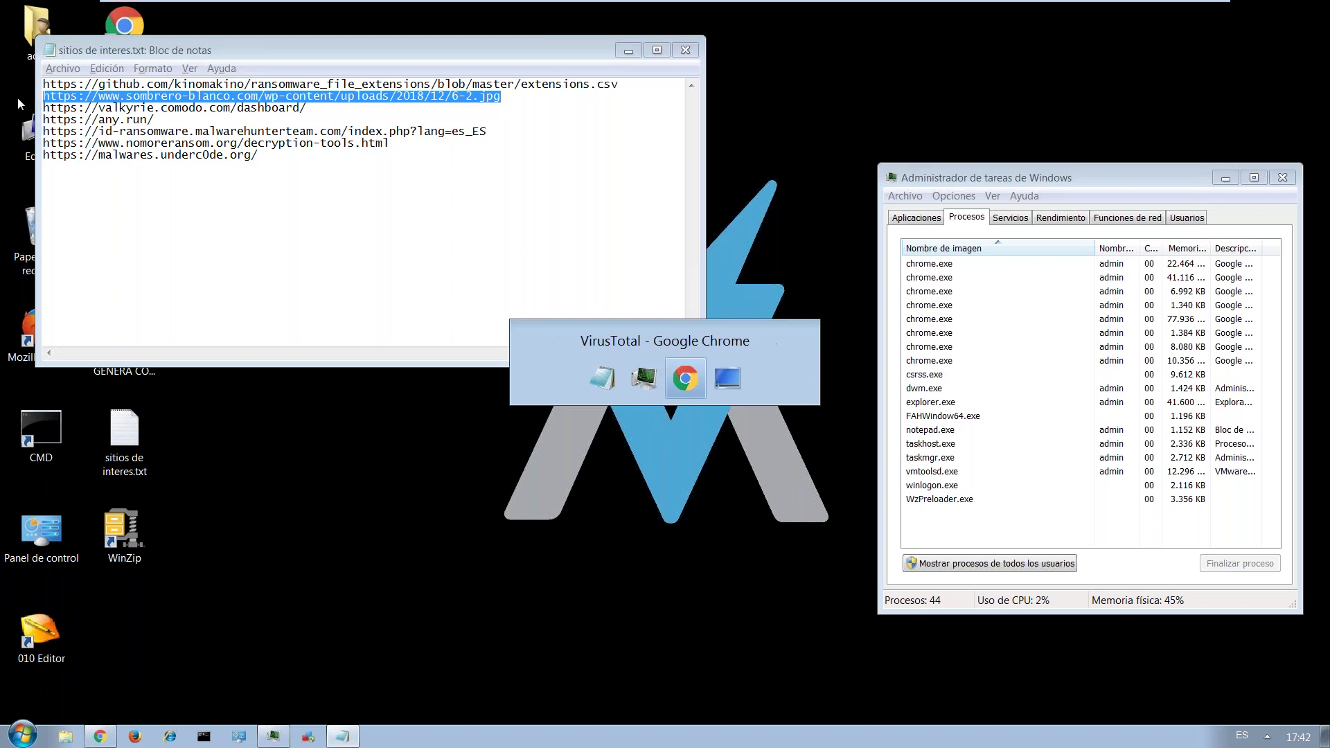
key("ctrl+v")
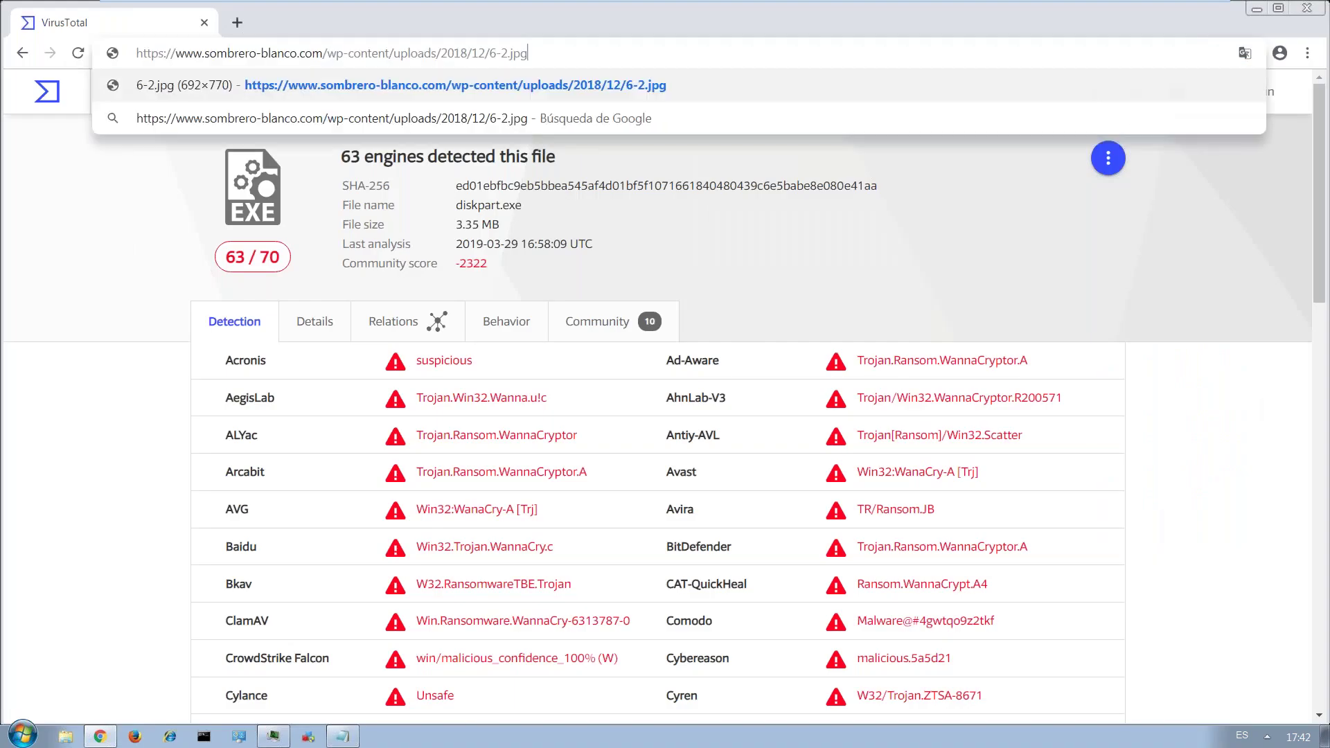
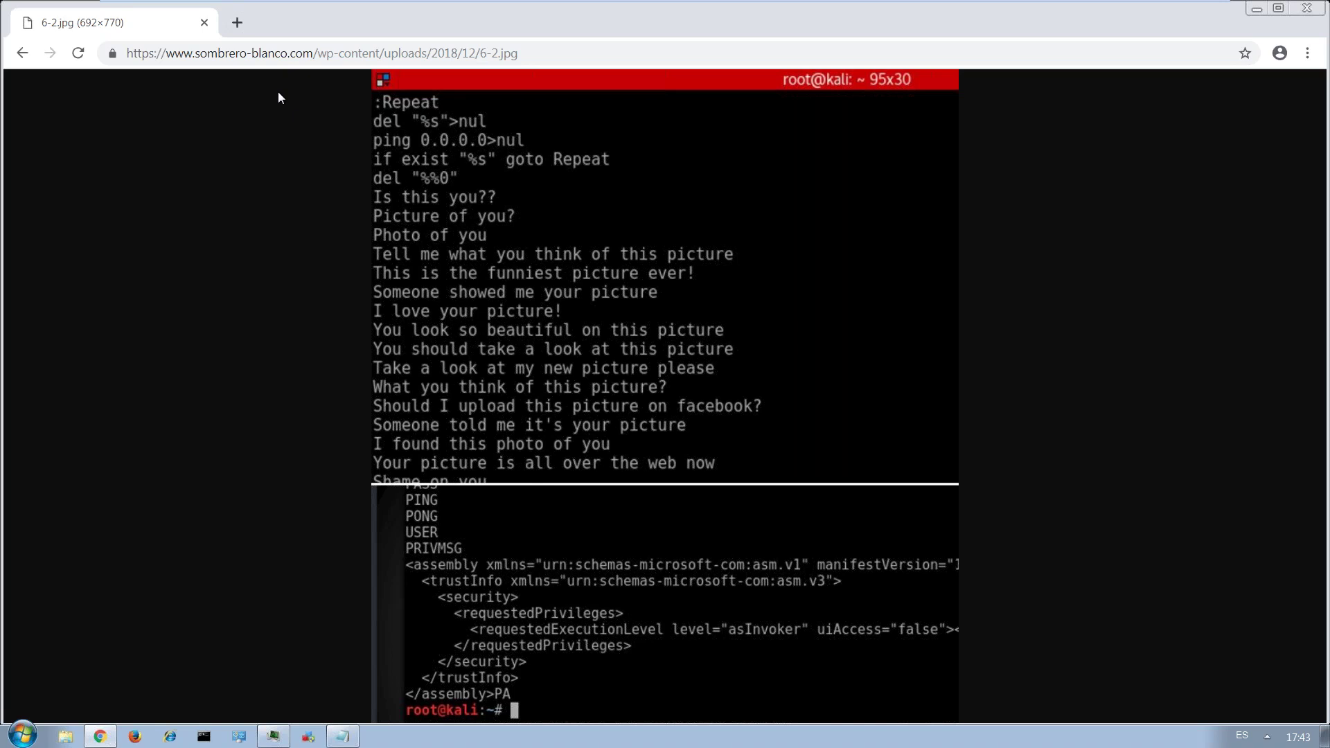
Close the Chrome window showing the strings image and the Notepad list of sites of interest.
left_click(206, 24)
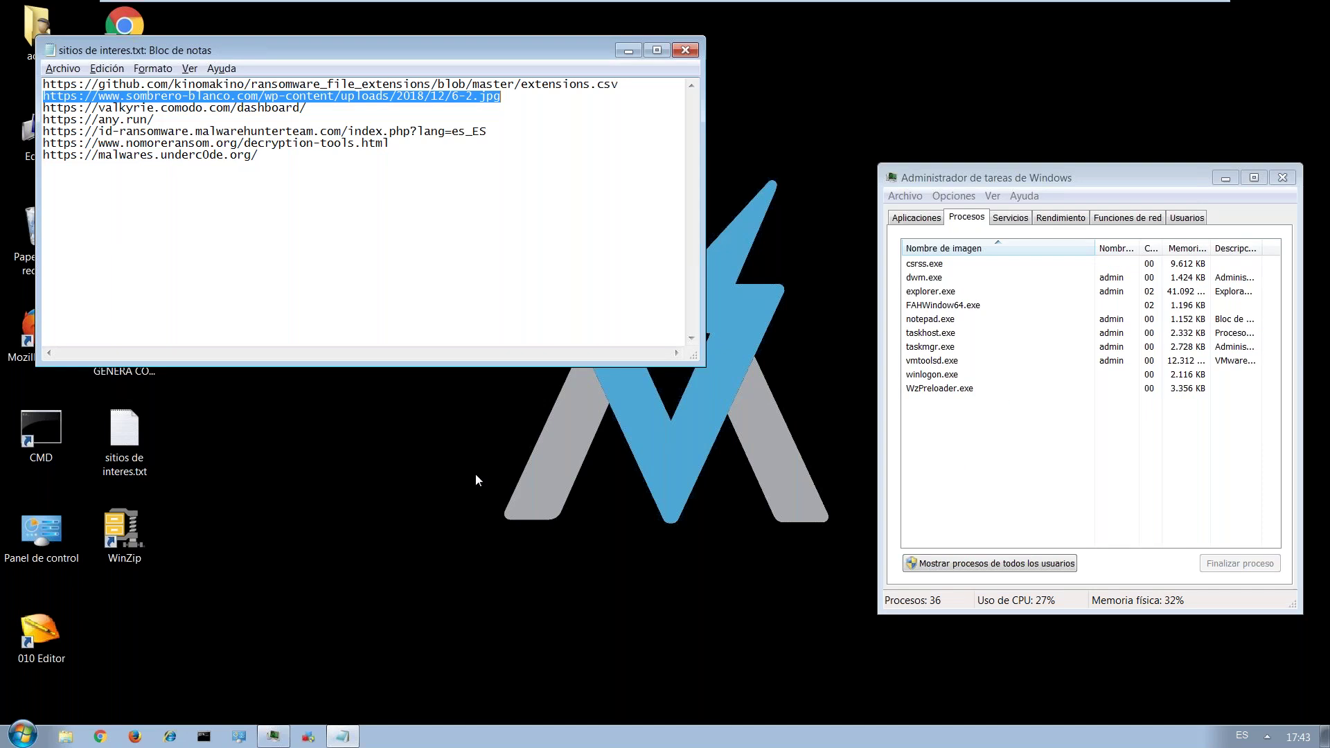
key("alt+Tab")
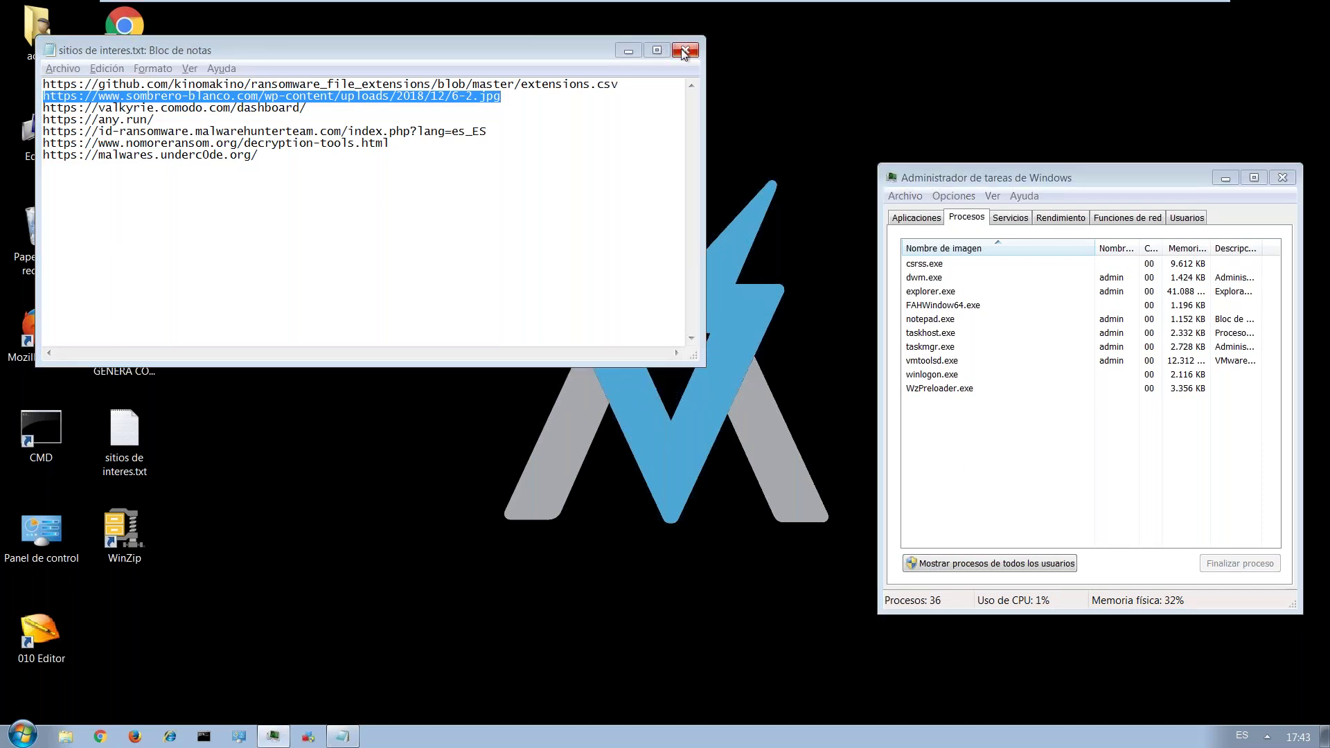
left_click(684, 52)
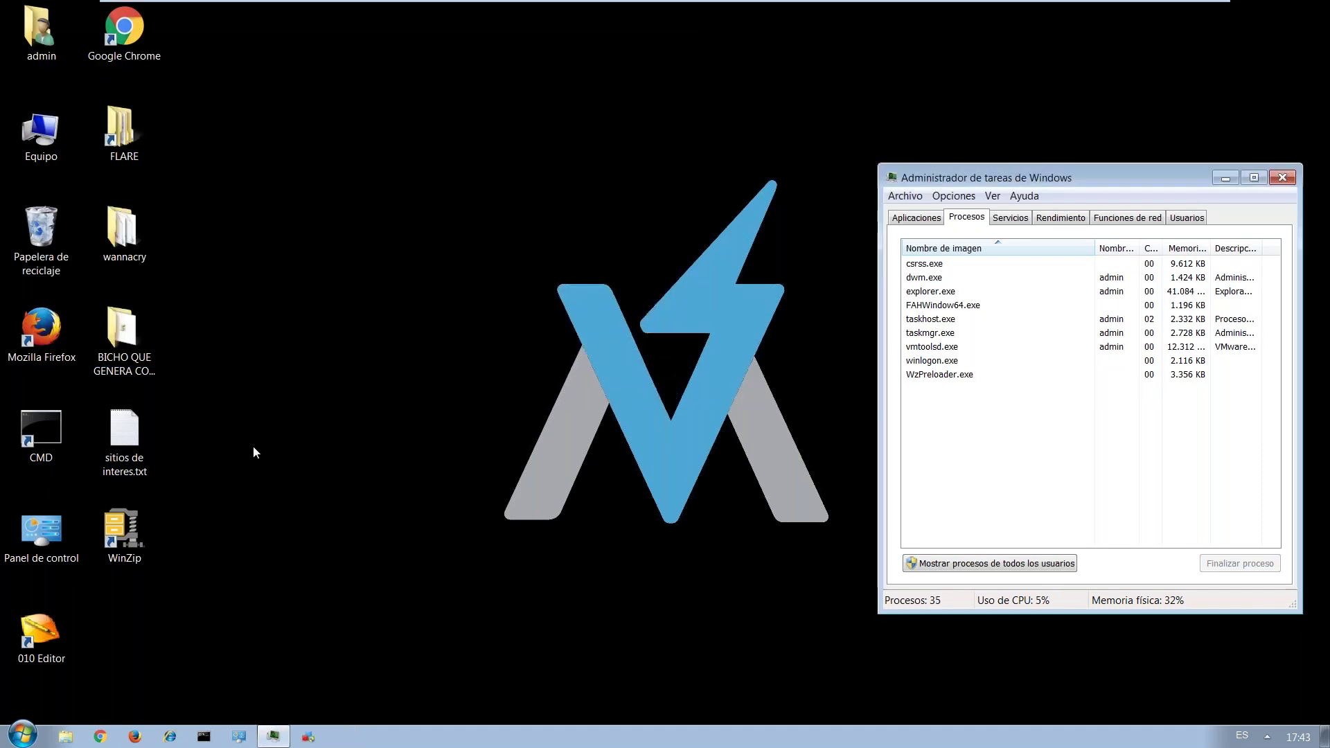
In the FLARE folder, launch the RegshotPortable_1.9.0.paf.exe installer with Spanish as its language.
double_click(132, 139)
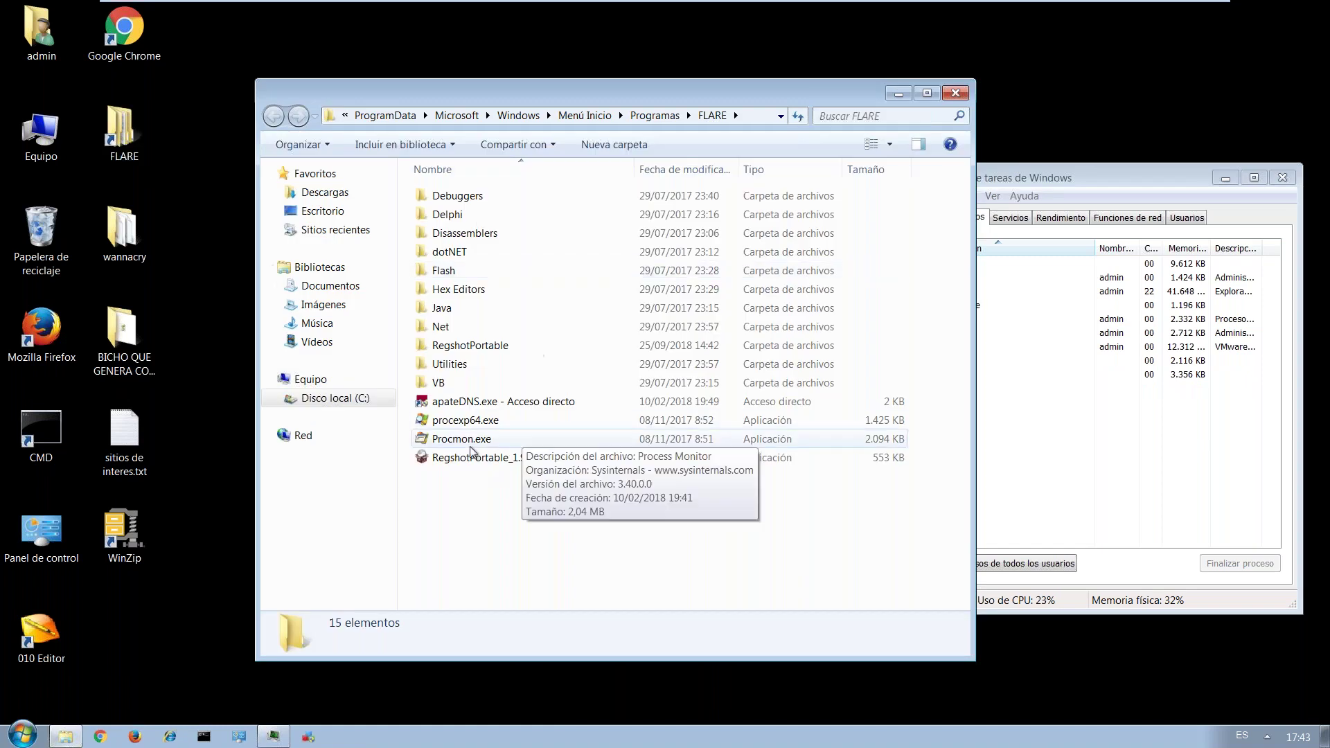
left_click(478, 457)
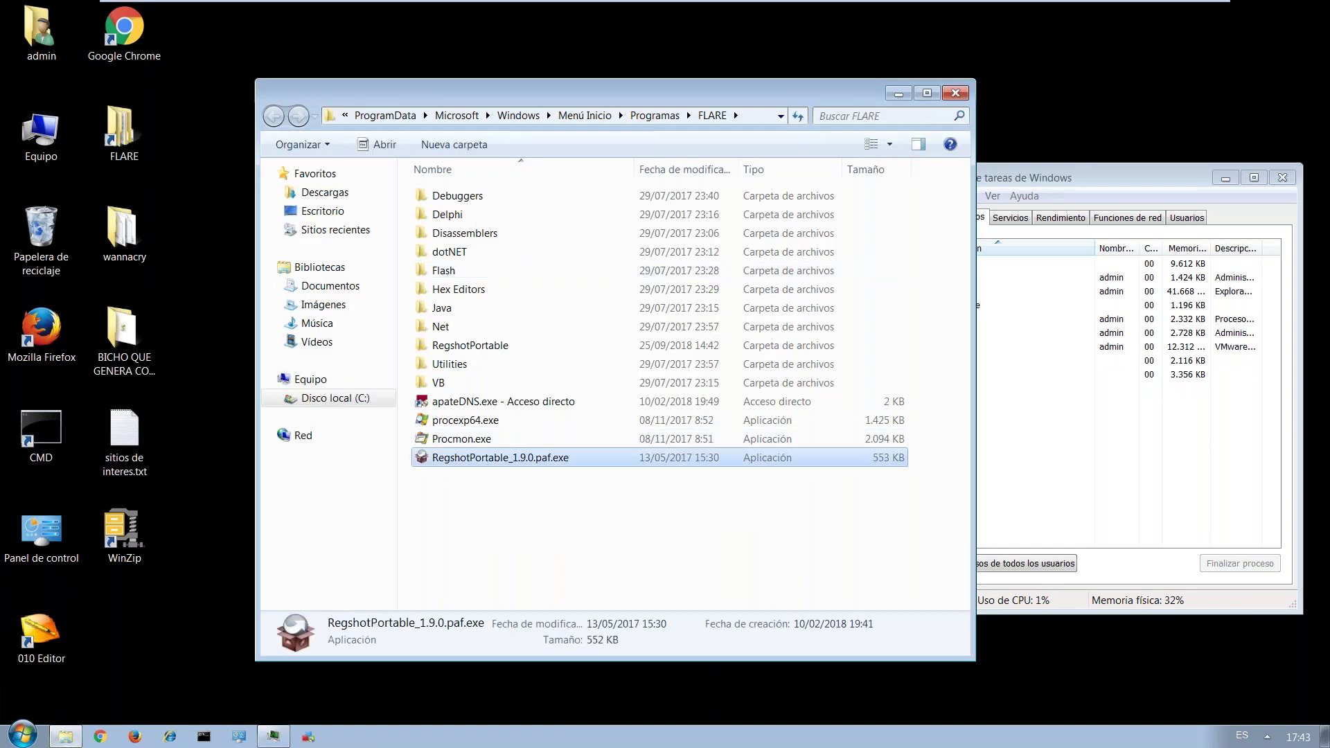
key("Return")
left_click(716, 387)
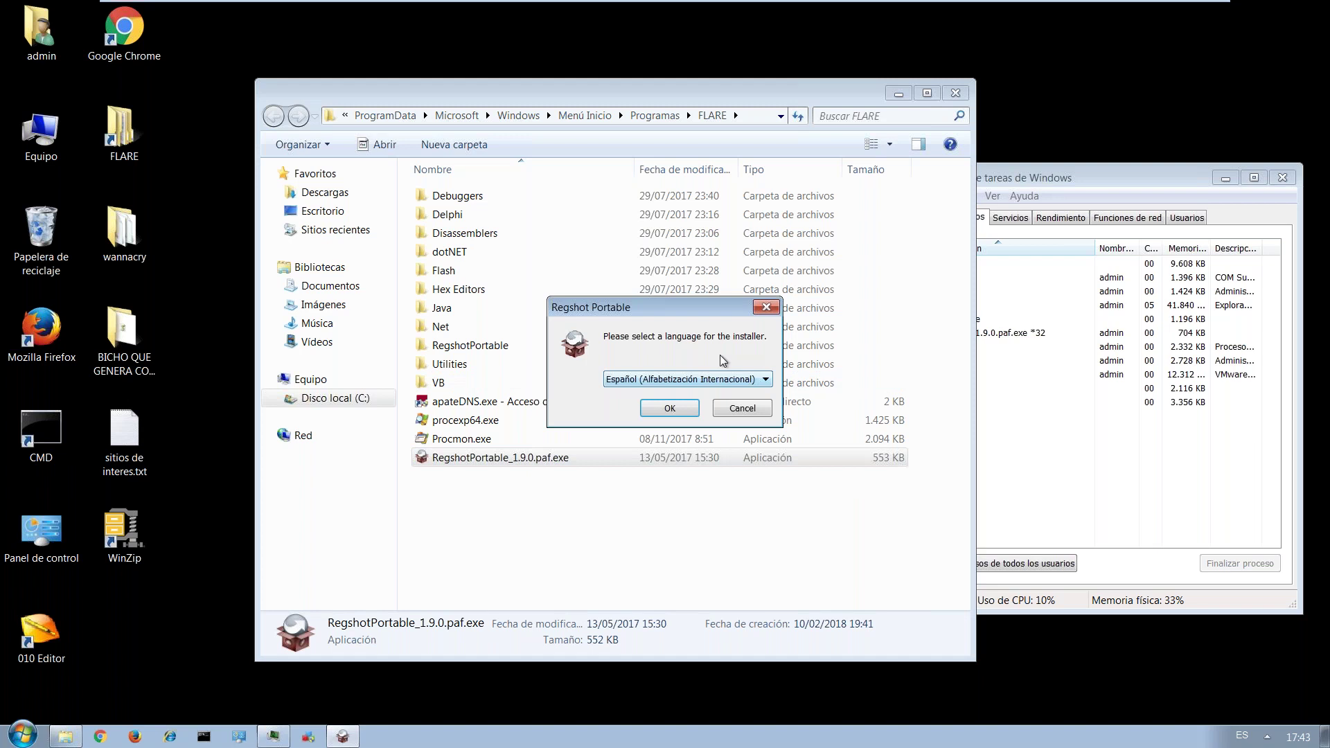
left_click(669, 408)
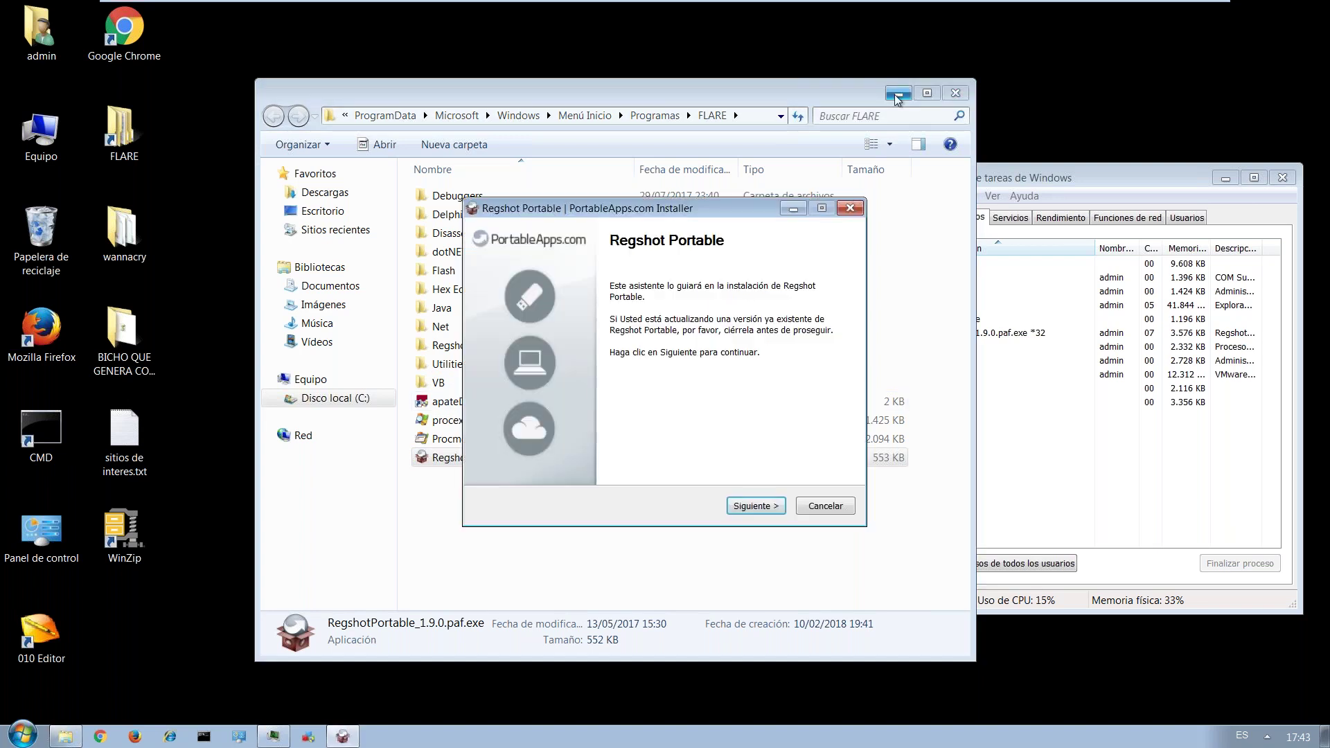
Proceed to install, abort after the file-write error, and search Start for 'reg'.
left_click(752, 507)
left_click(753, 507)
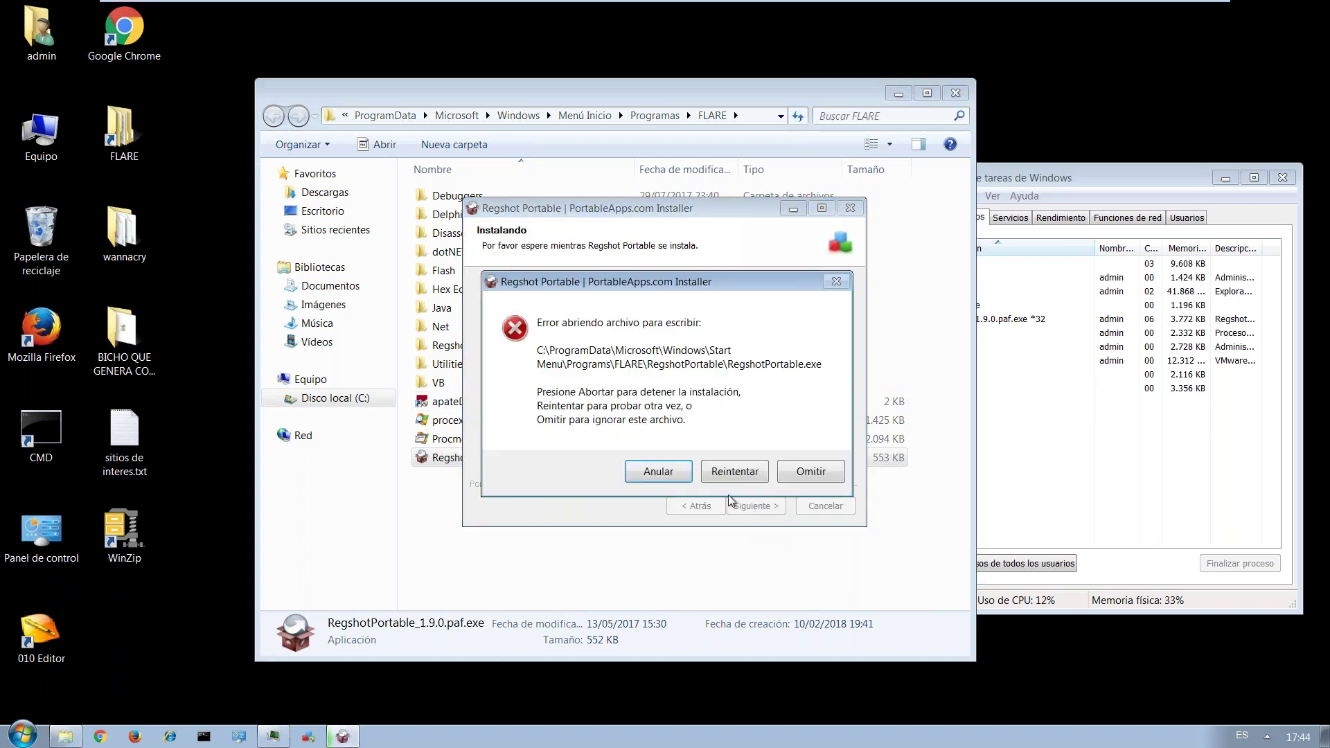
left_click(659, 469)
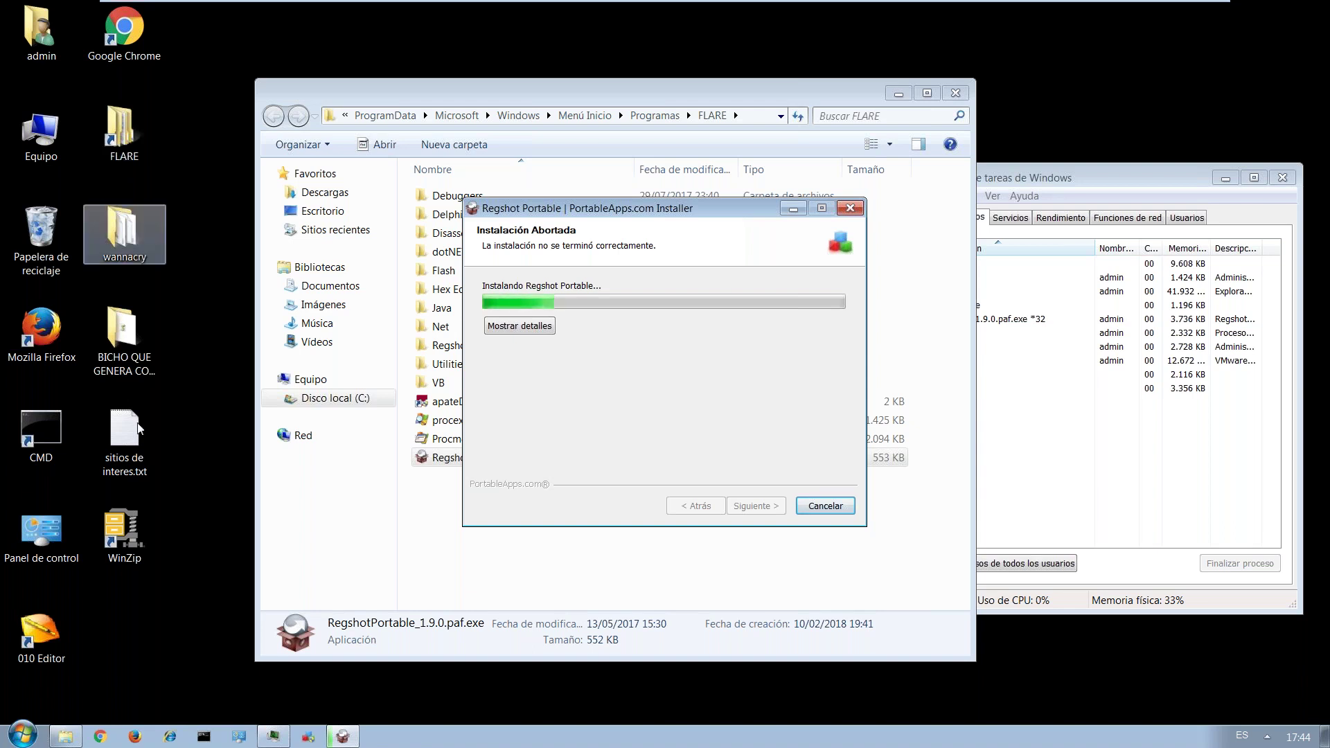
left_click(35, 732)
type("reg")
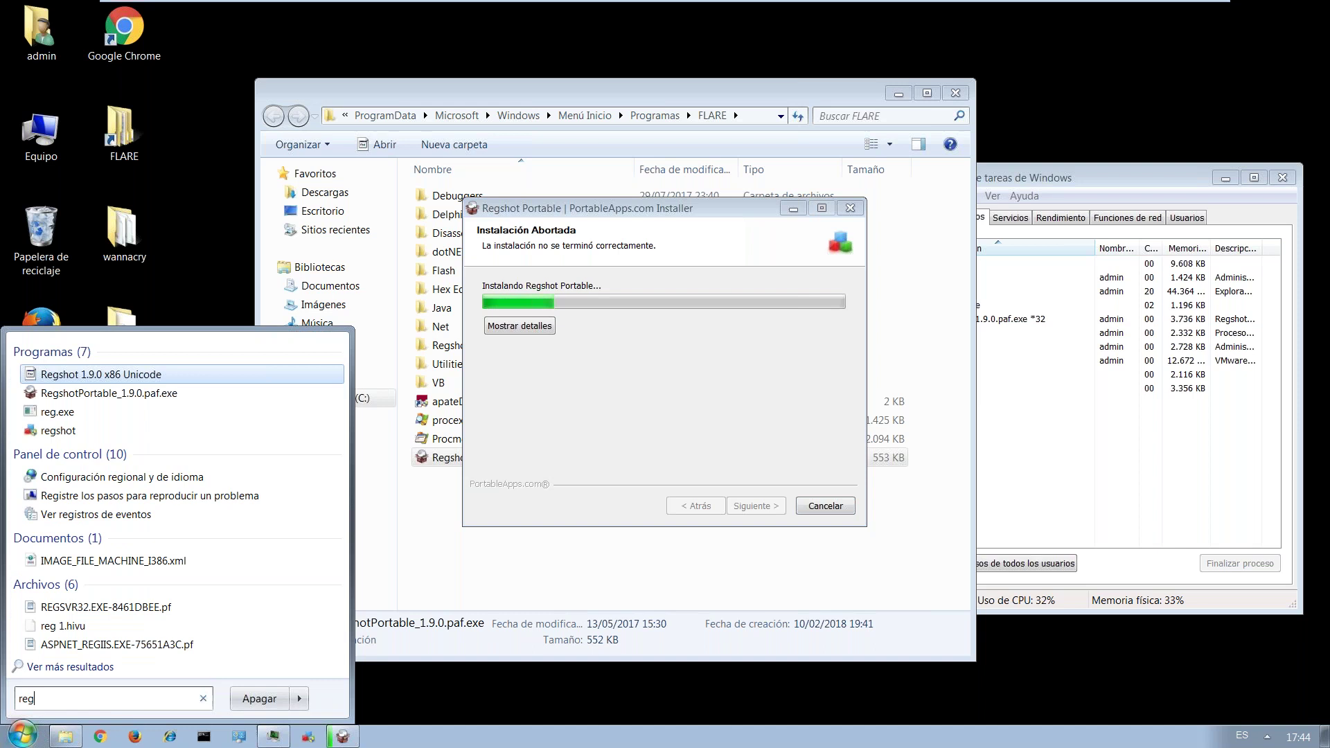
Launch Regshot 1.9.1 x64 with admin rights, close the aborted installer and minimize the FLARE folder.
left_click(59, 431)
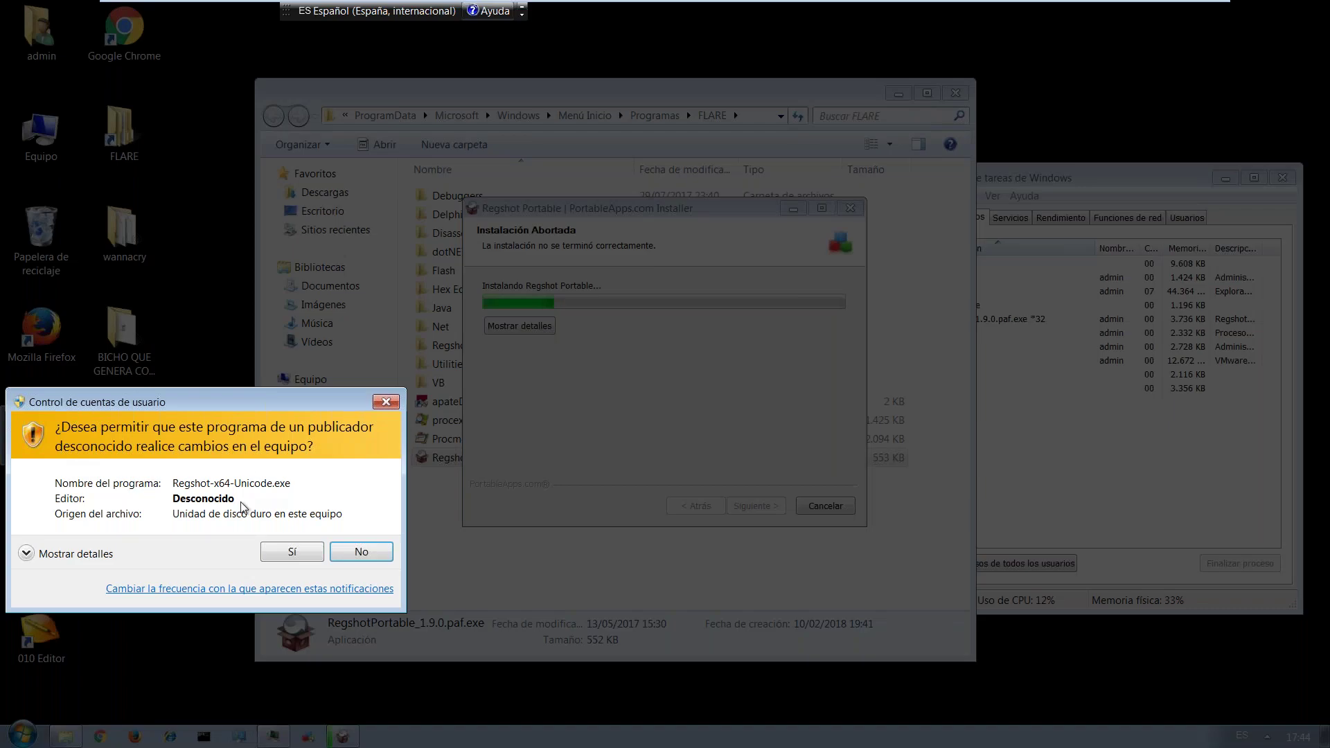
left_click(291, 551)
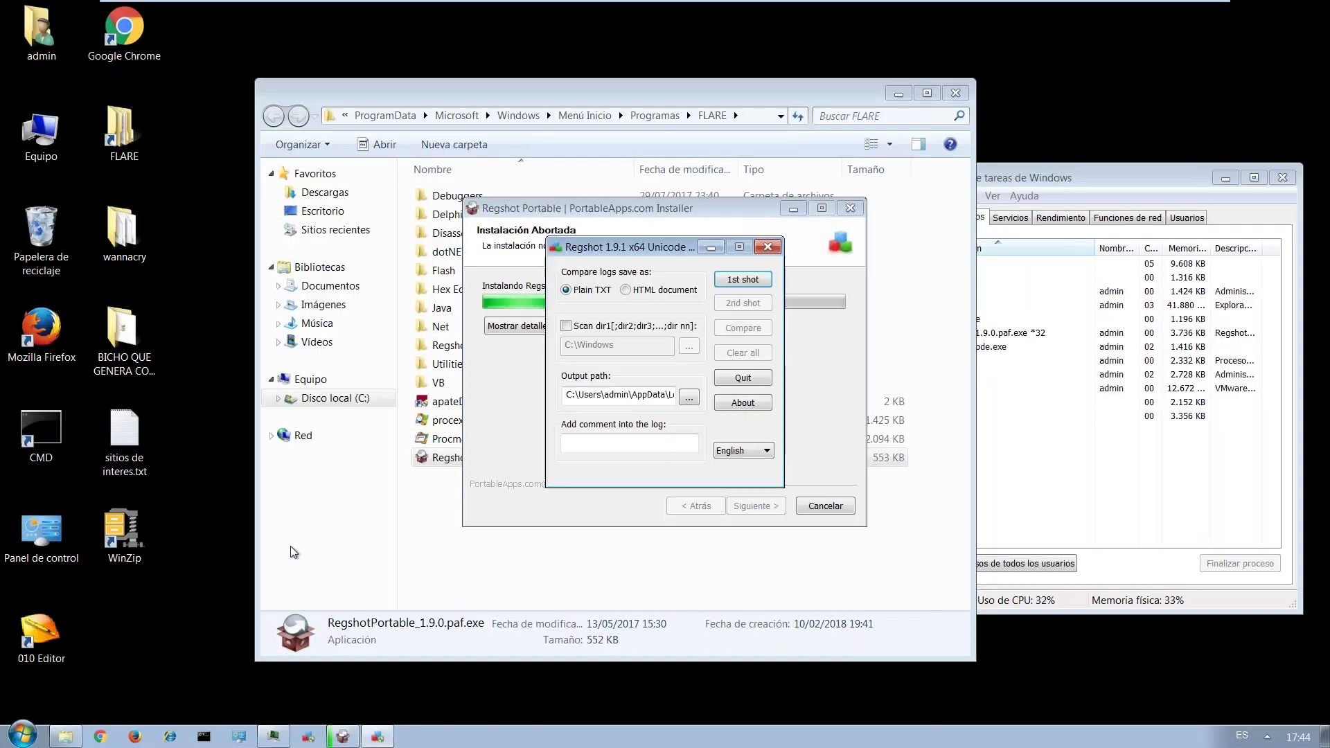
left_click(850, 208)
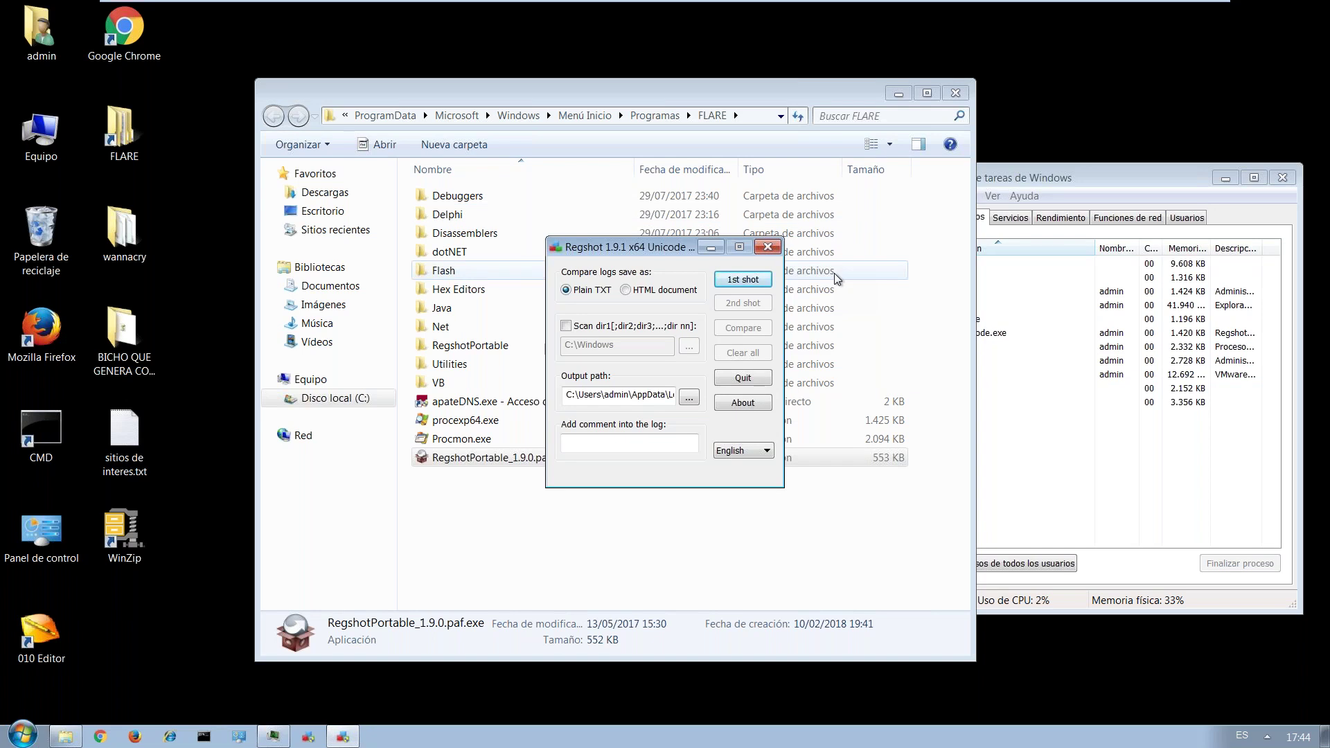
mouse_move(1093, 6)
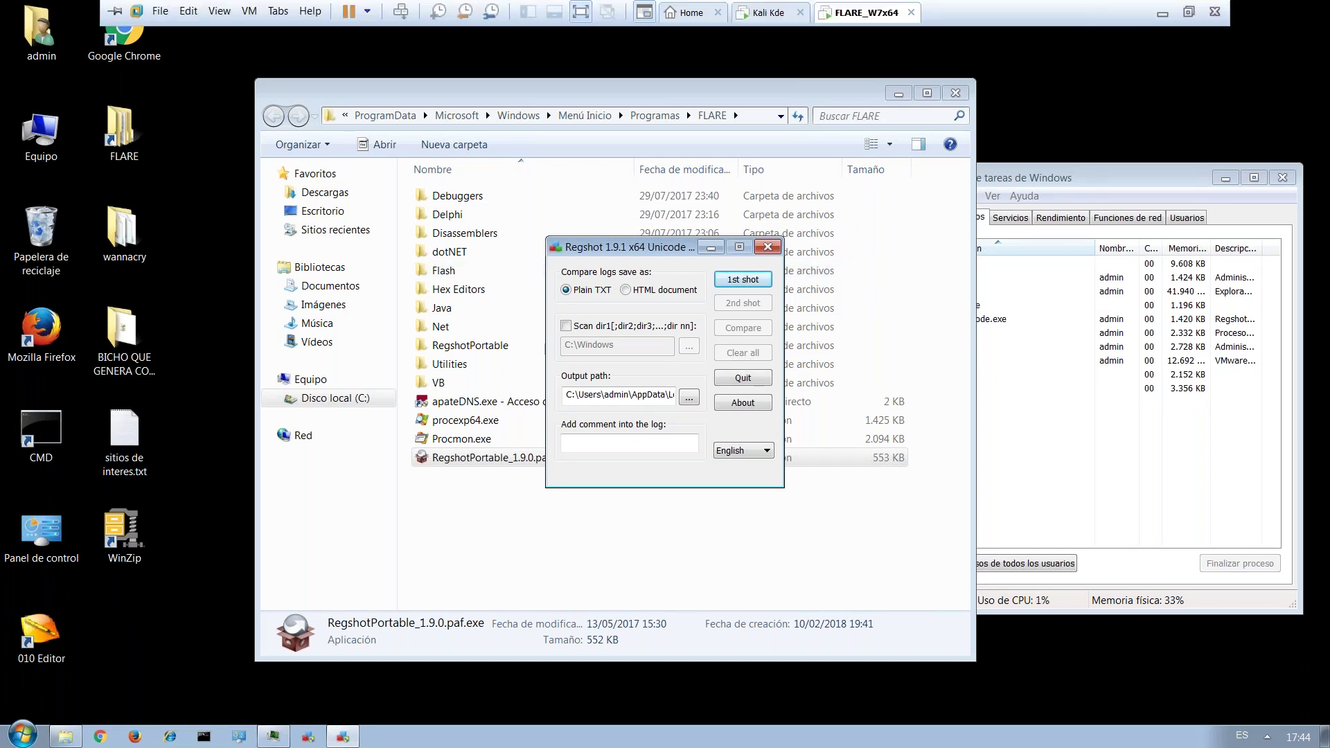
left_click(1161, 12)
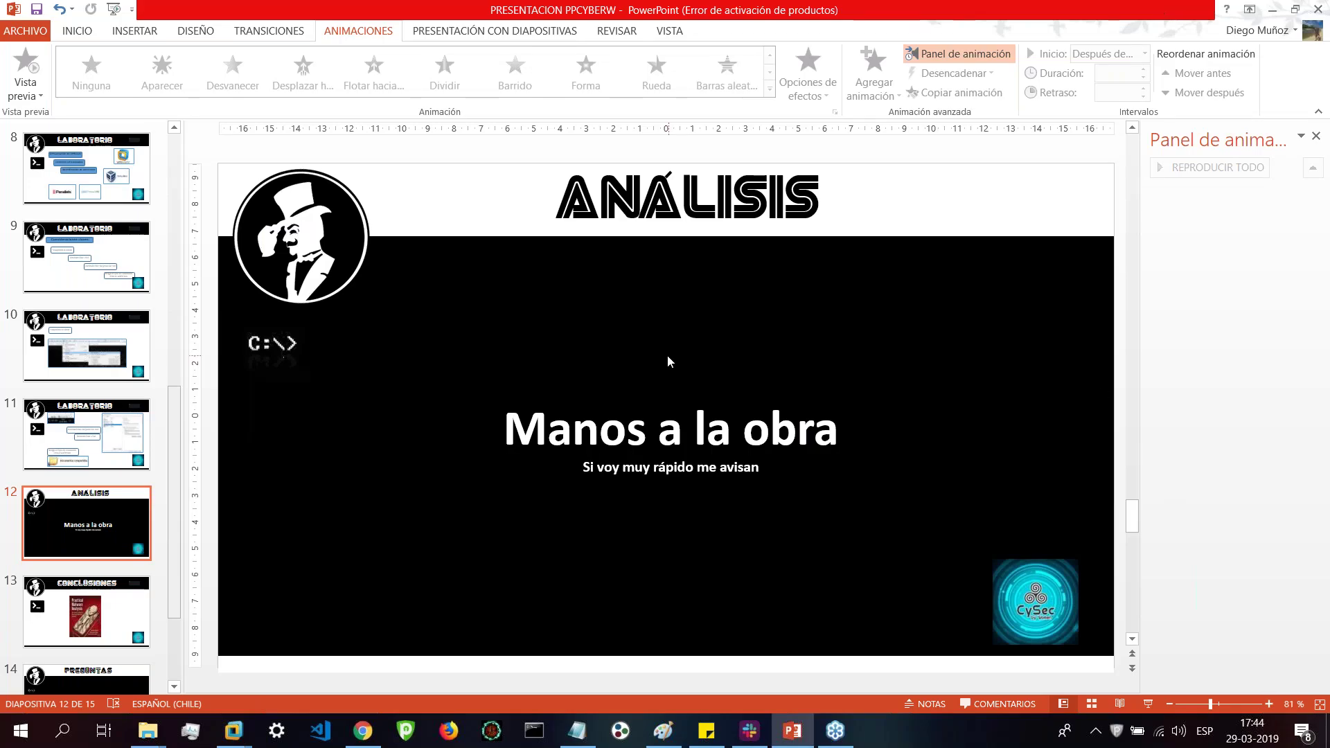
key("alt+Tab")
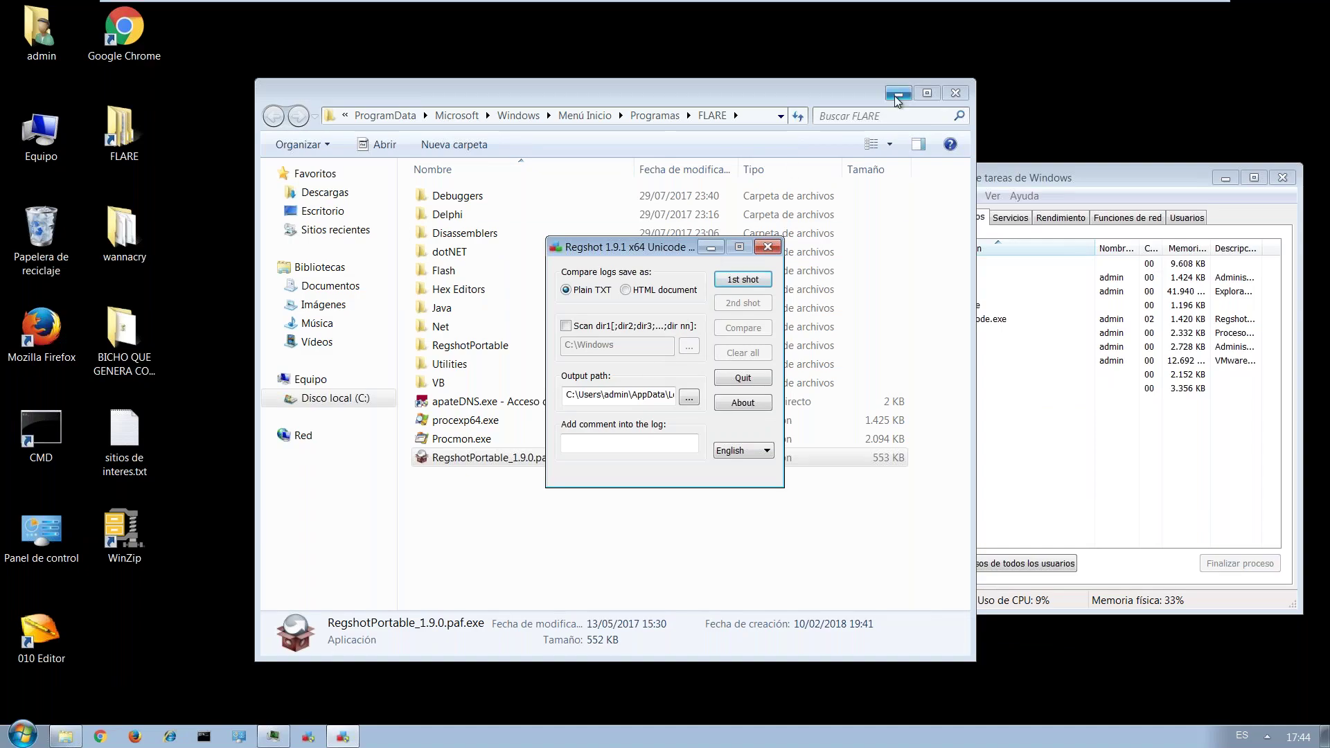
left_click(898, 96)
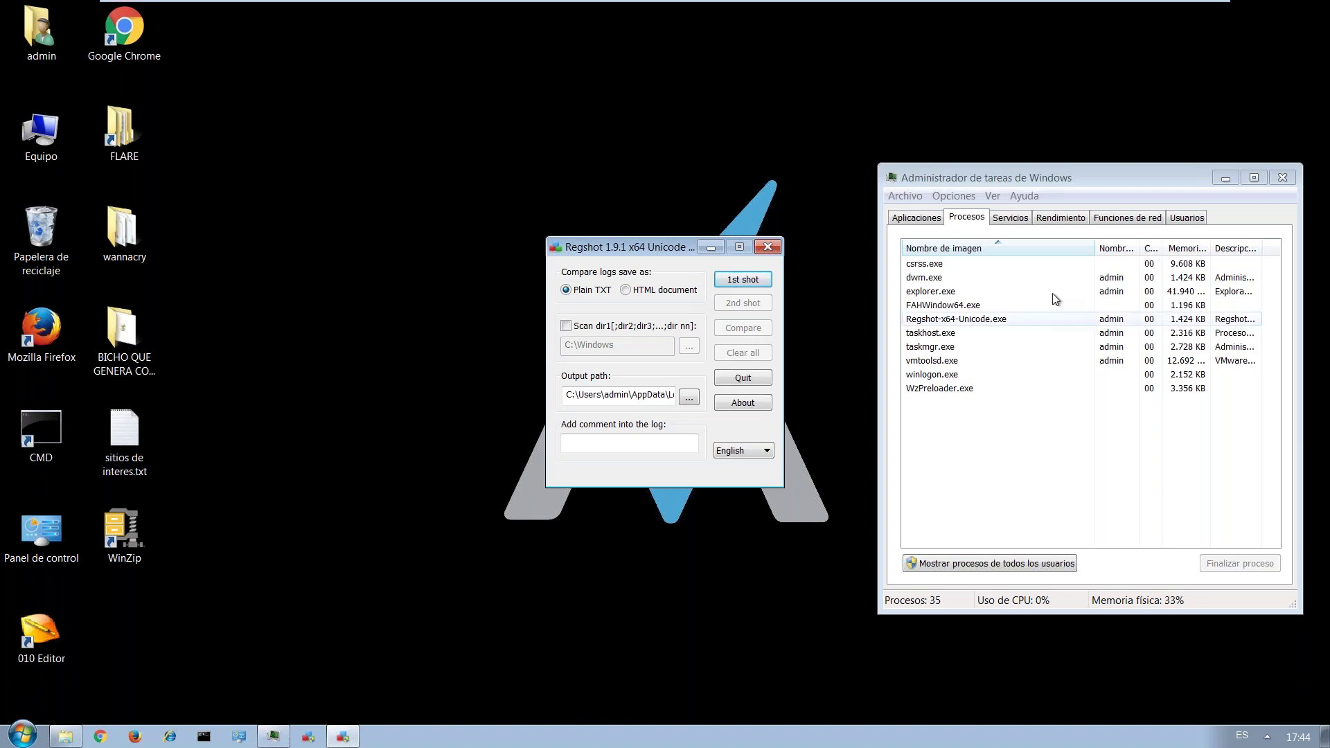
Take Regshot's 1st shot and save it to Escritorio as prueba.hivu (259537 keys, 449299 values).
left_click(273, 737)
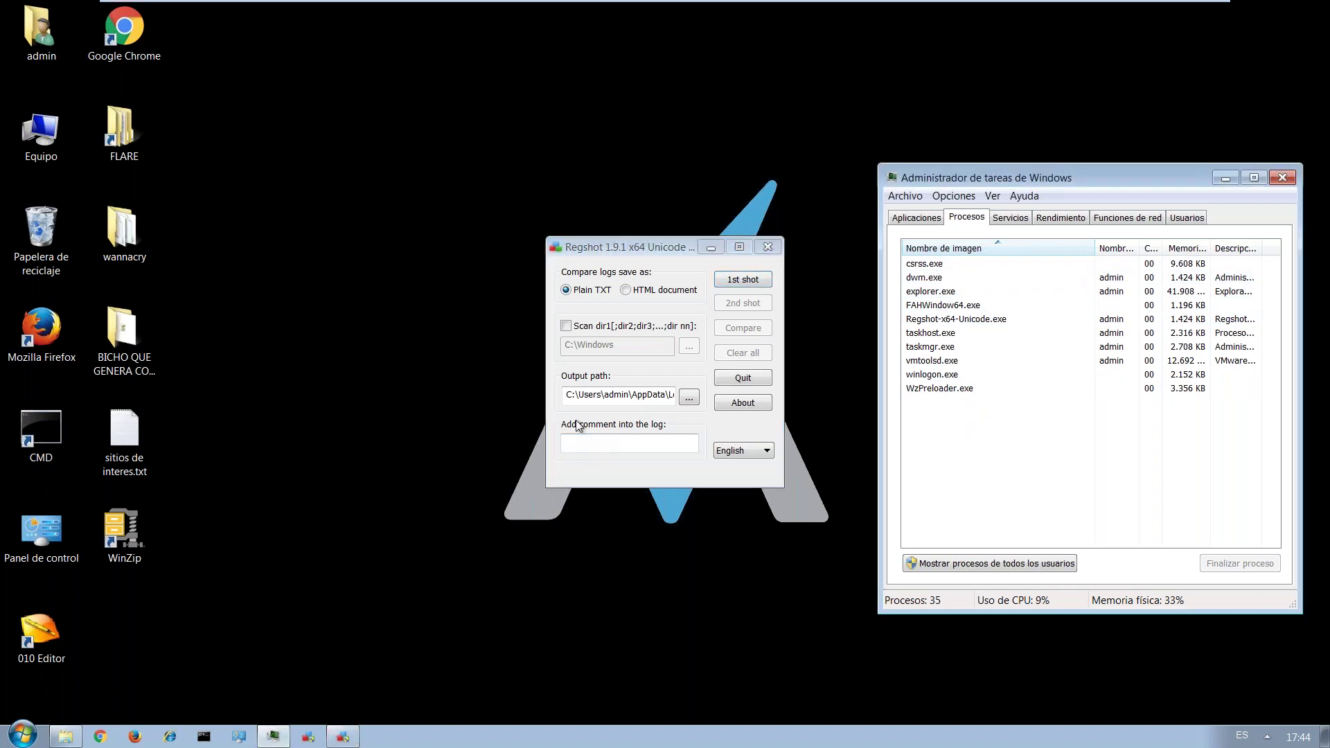
left_click(734, 285)
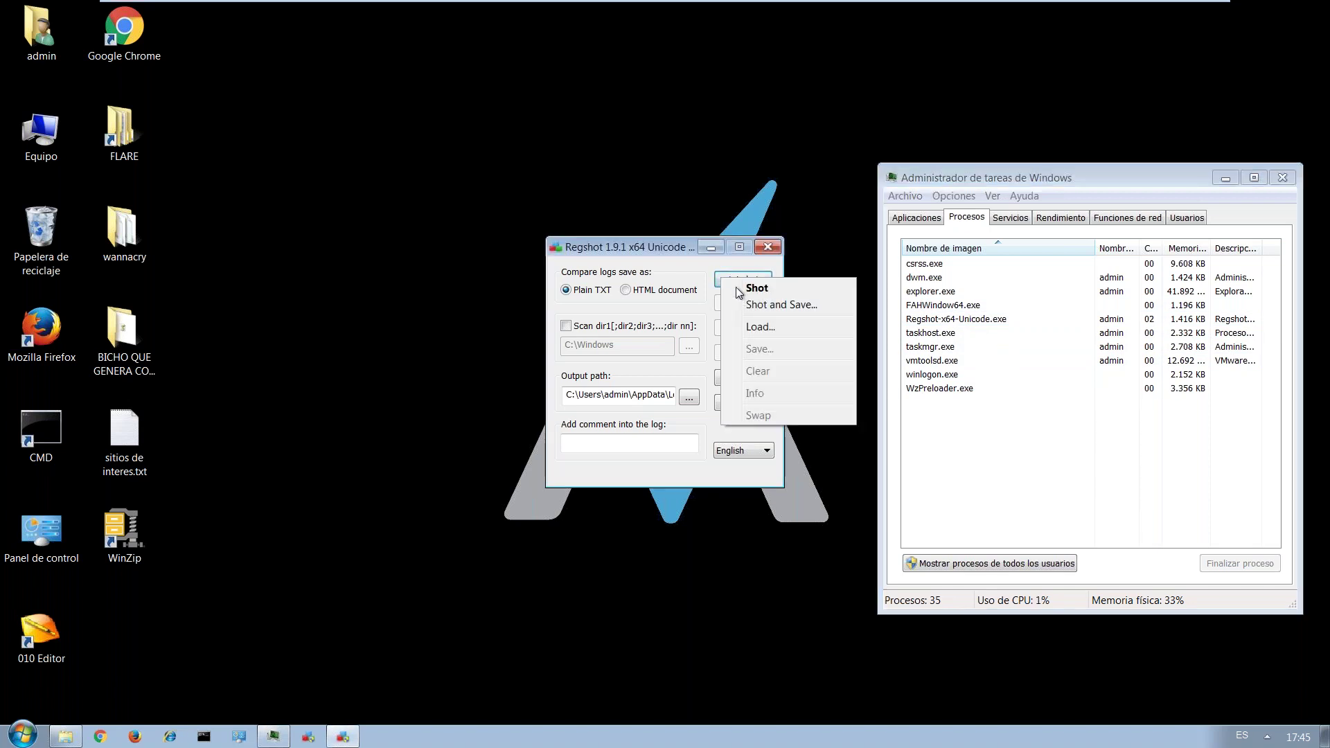
left_click(760, 310)
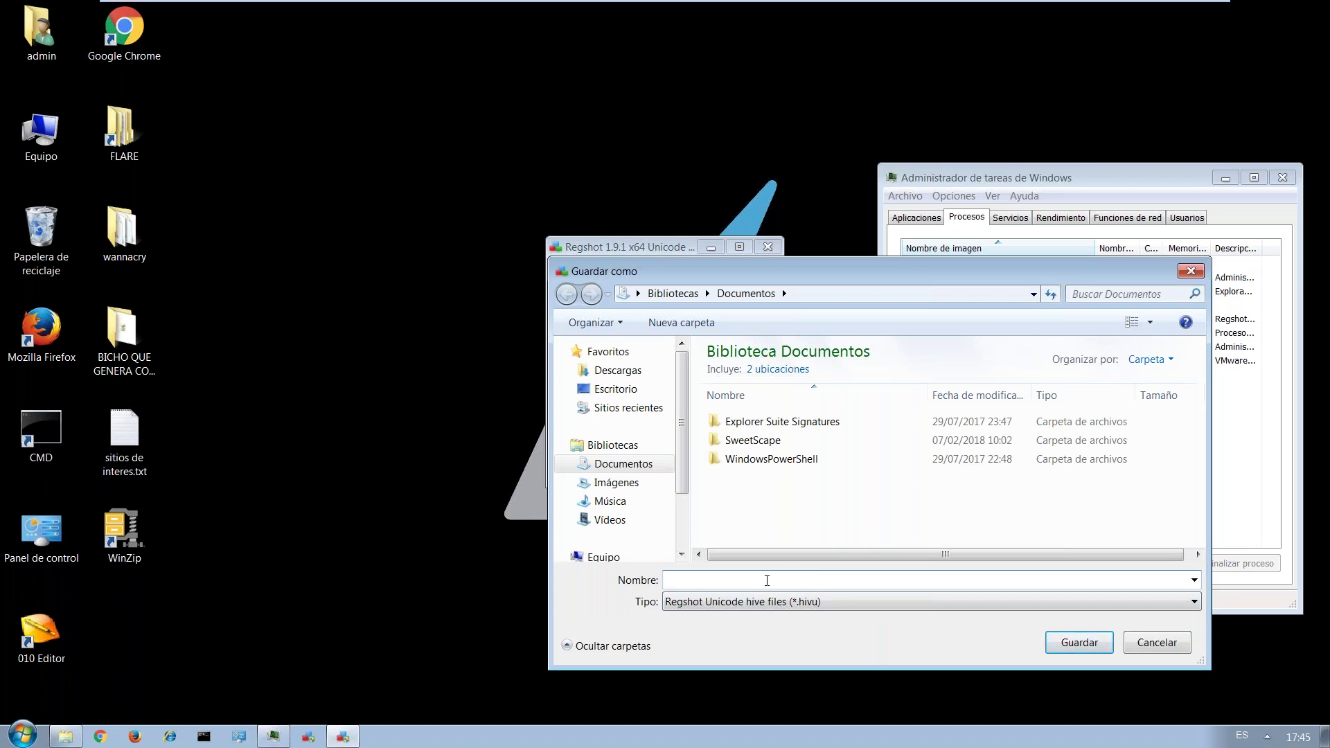
type("prueba")
left_click(625, 390)
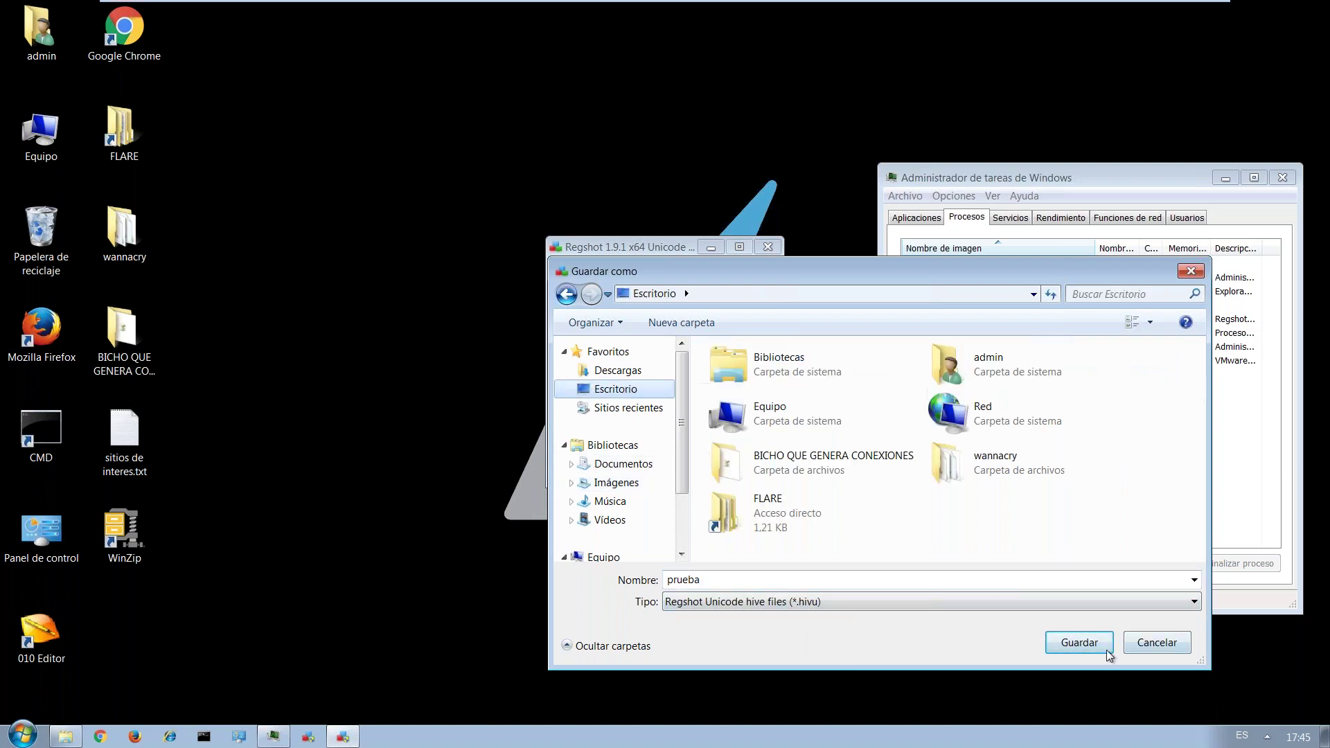
left_click(1080, 642)
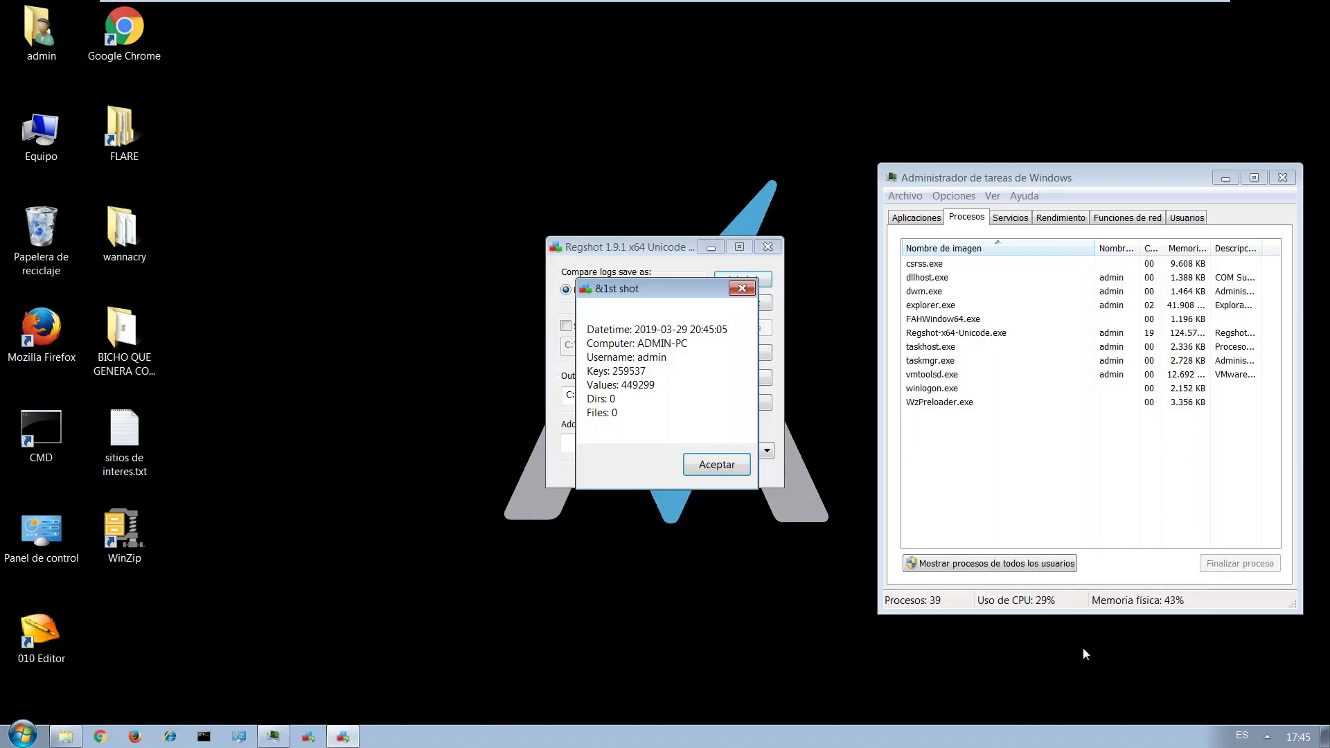
left_click(708, 464)
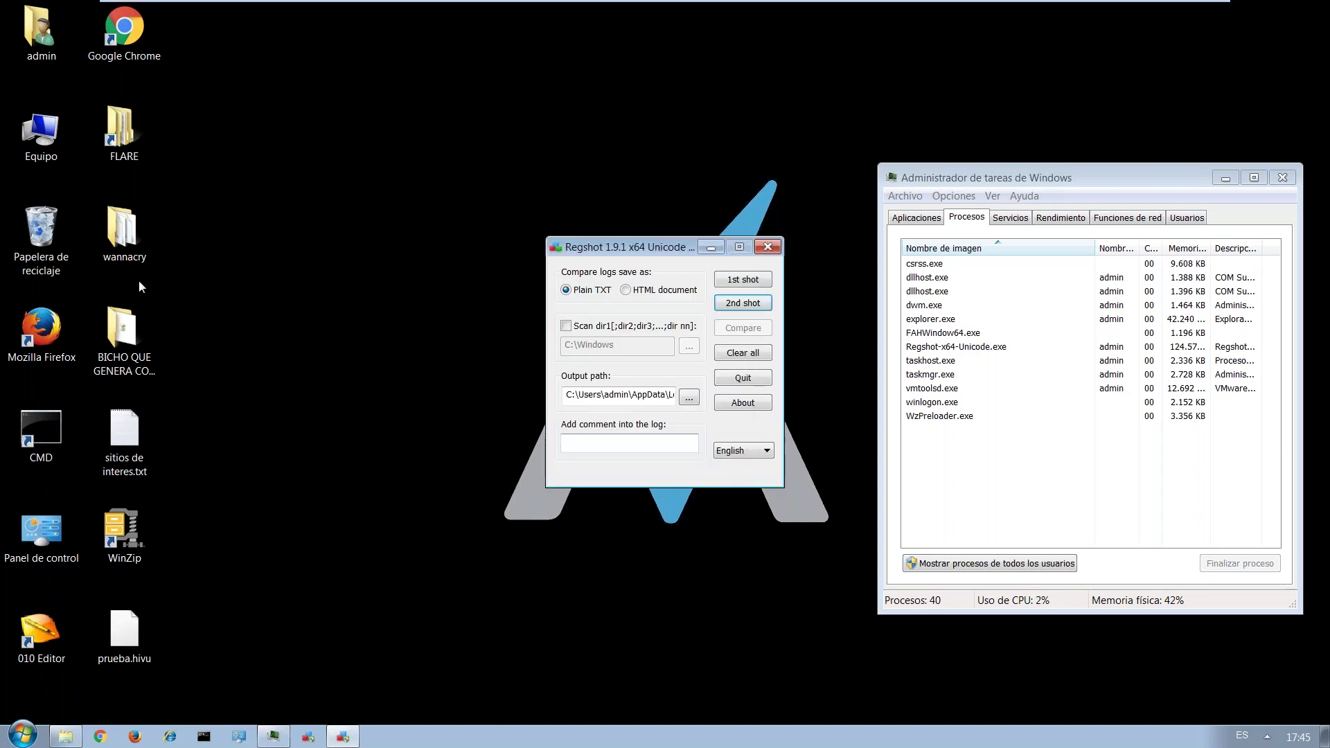
Open the BICHO QUE GENERA CONEXIONES folder beside Regshot, run hmskerx.js, and dismiss its Script Host error.
double_click(132, 322)
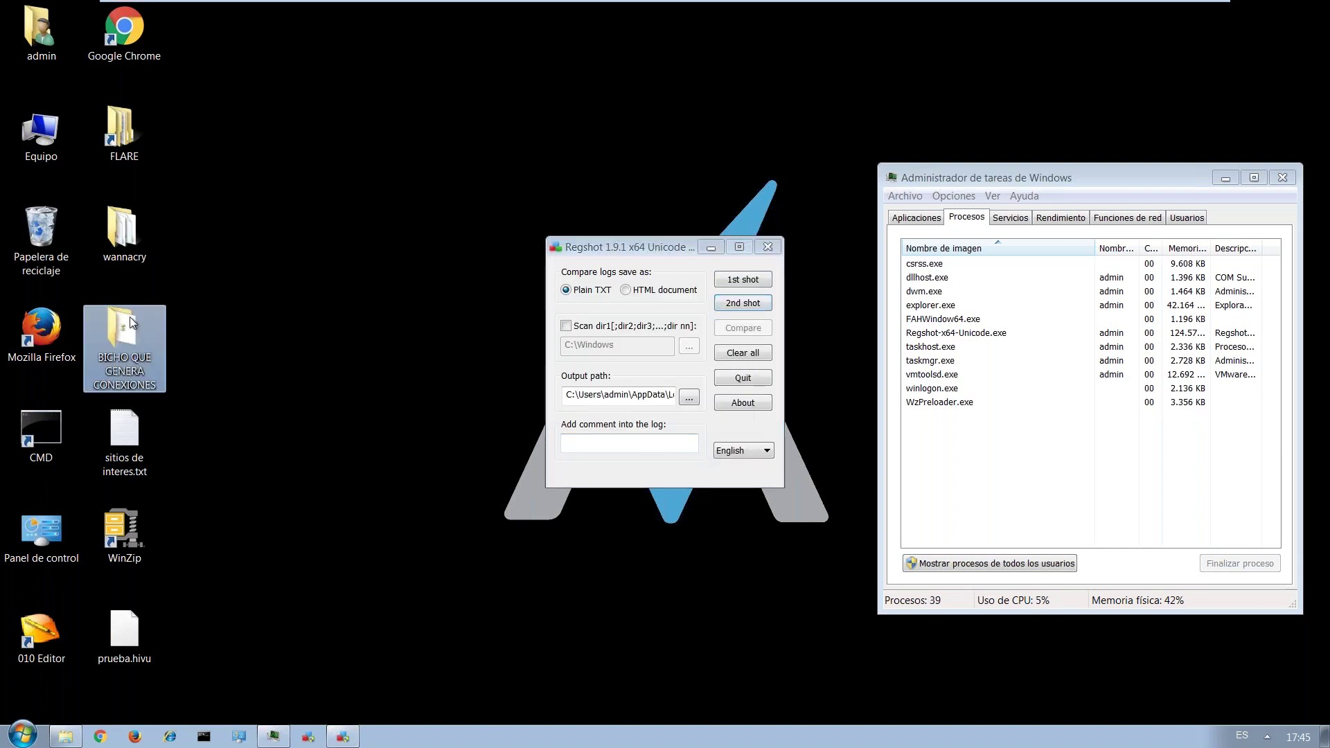
left_click_drag(568, 121, 374, 114)
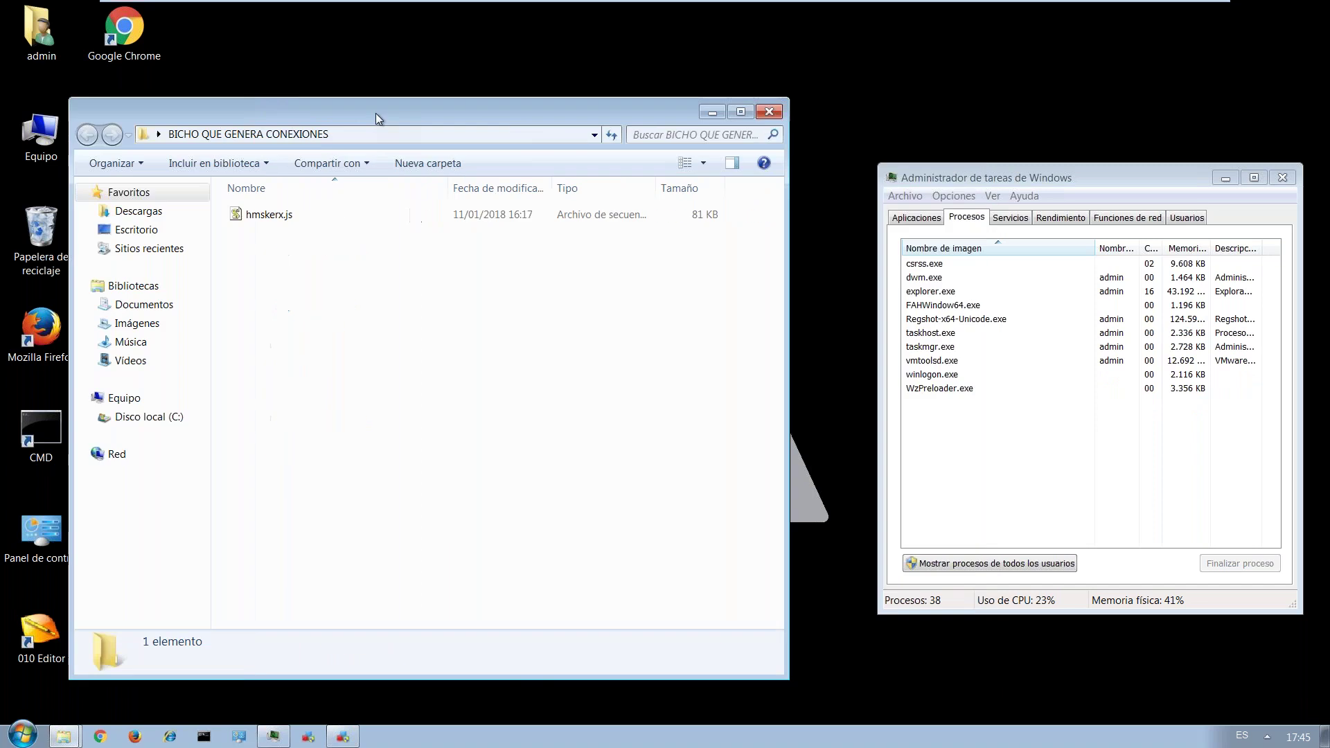
left_click_drag(786, 320, 497, 320)
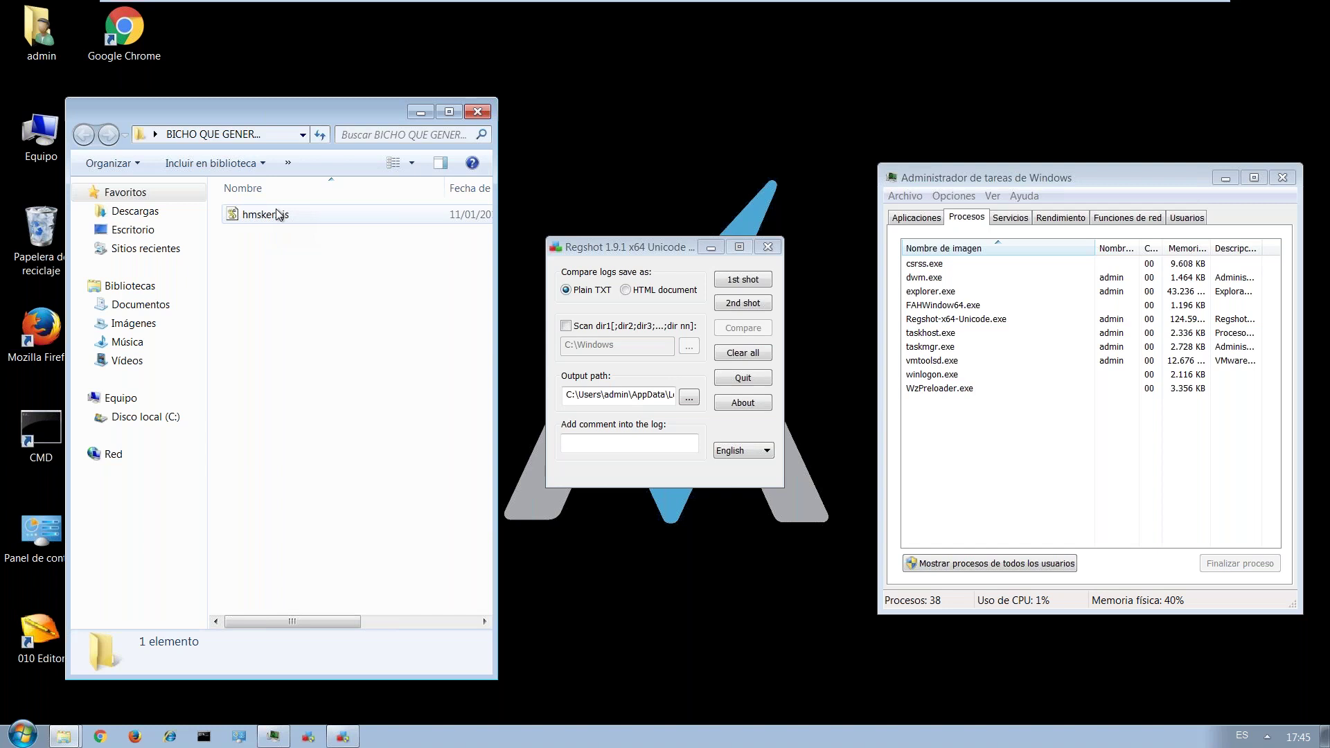
left_click(278, 215)
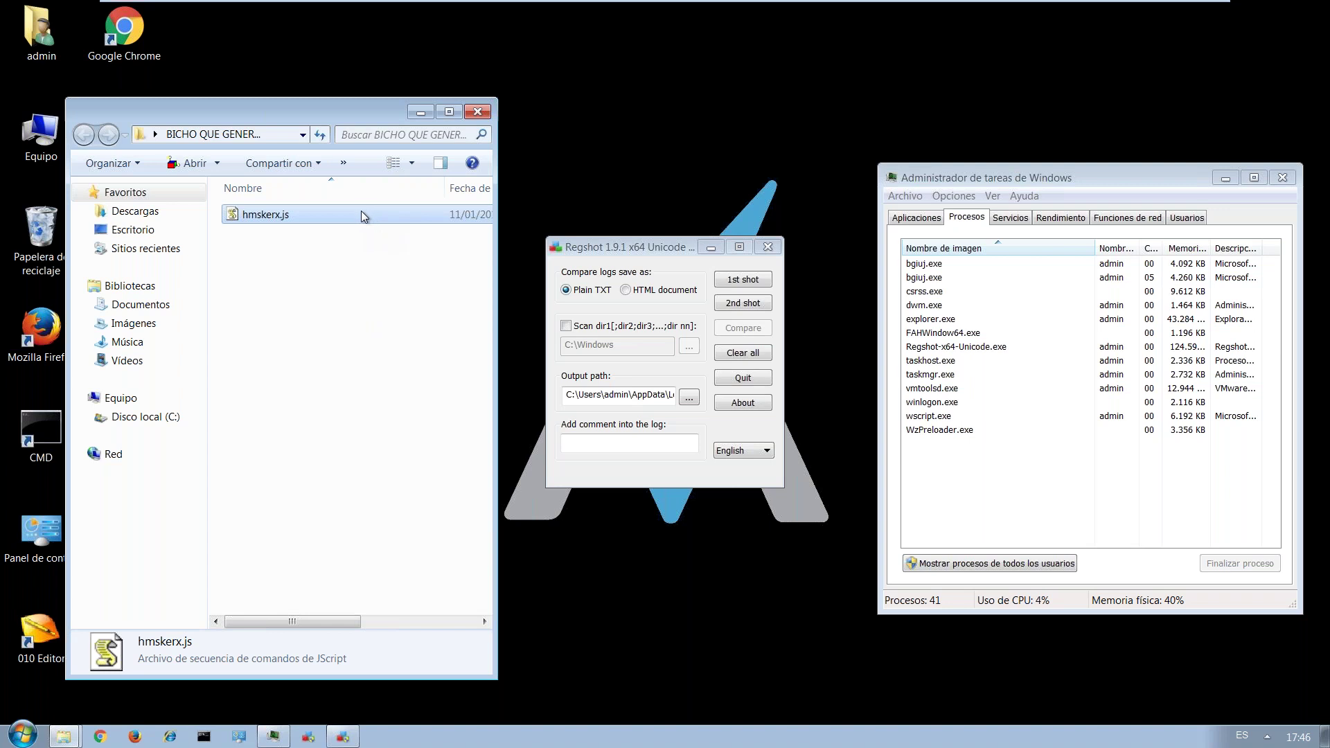
double_click(361, 216)
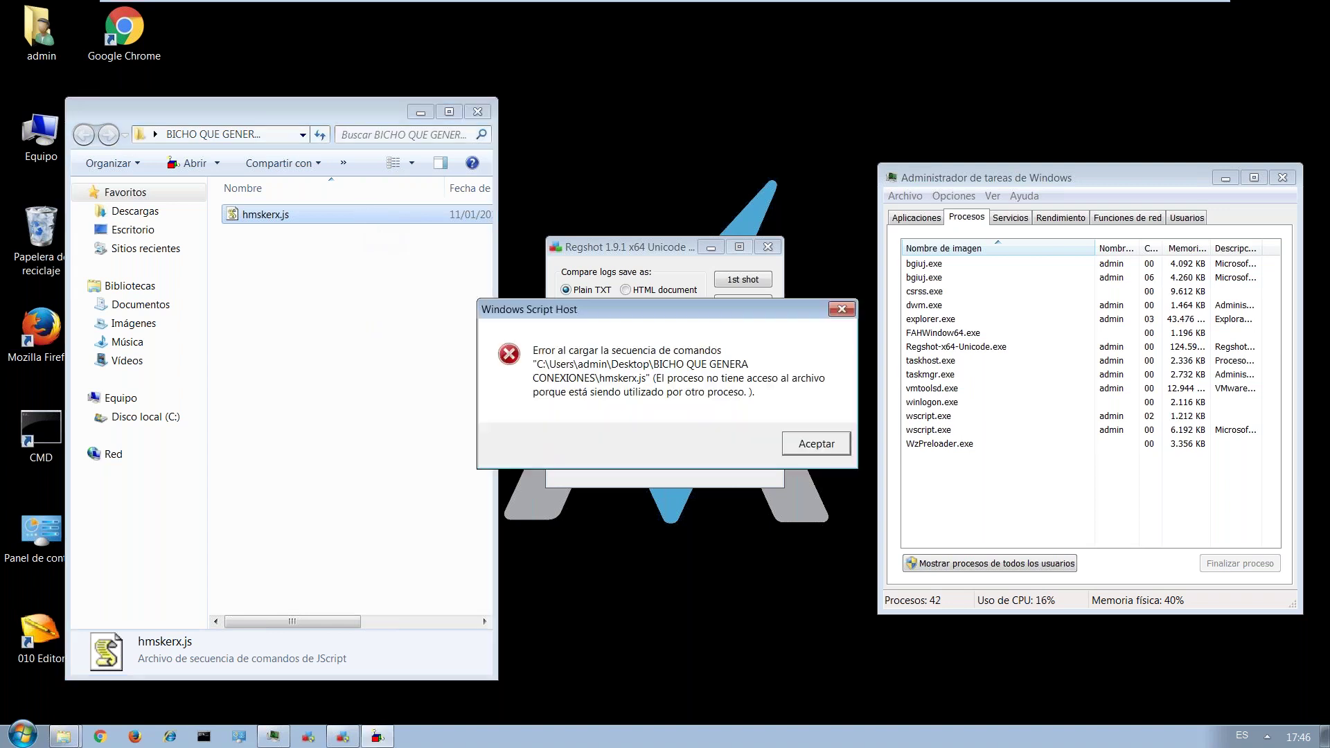
left_click(822, 445)
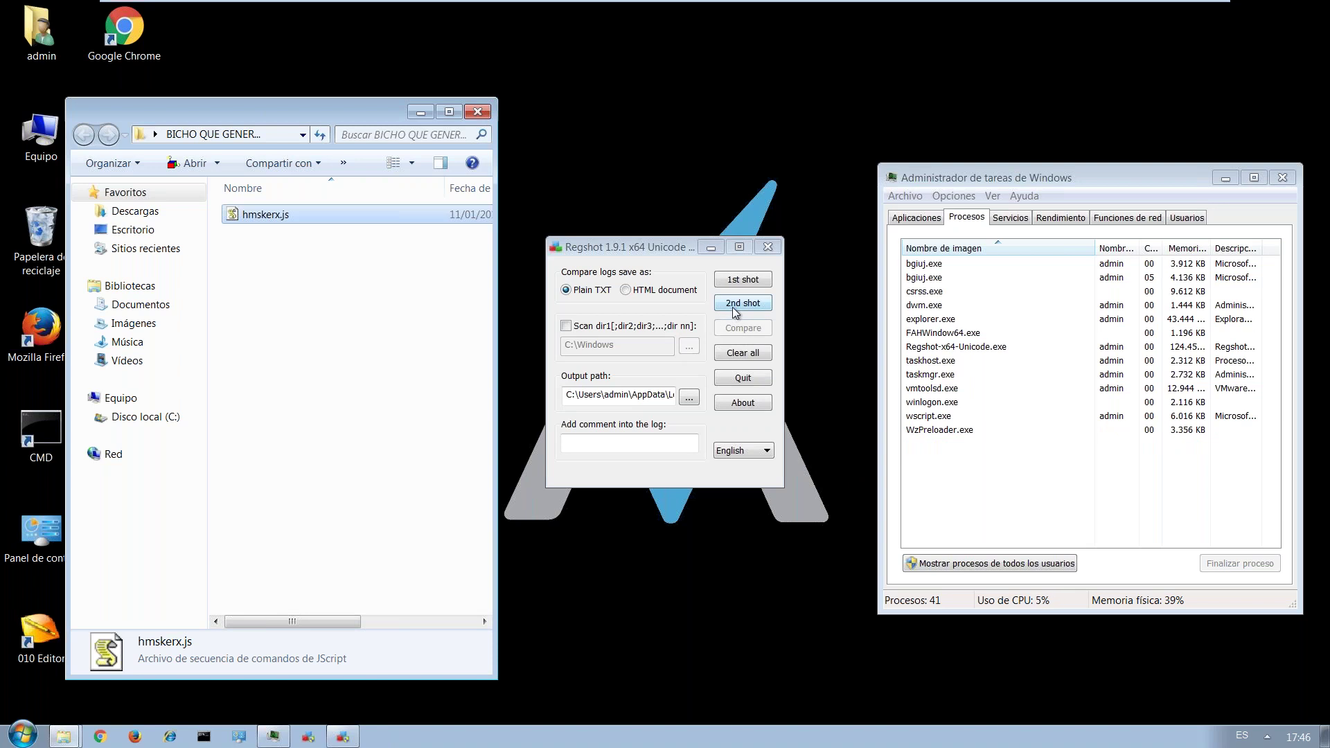
Take Regshot's 2nd shot and save it to the desktop as prueba2.hivu (449309 values).
left_click(735, 311)
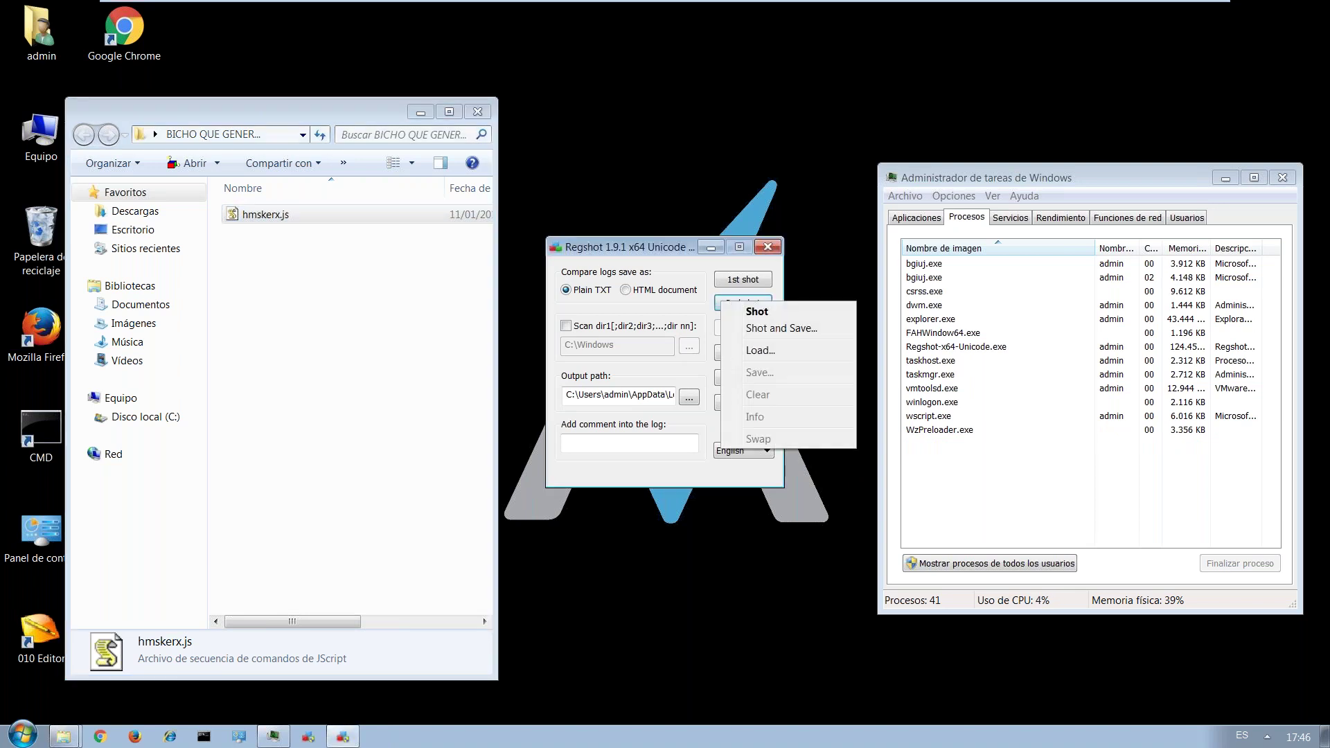
left_click(742, 327)
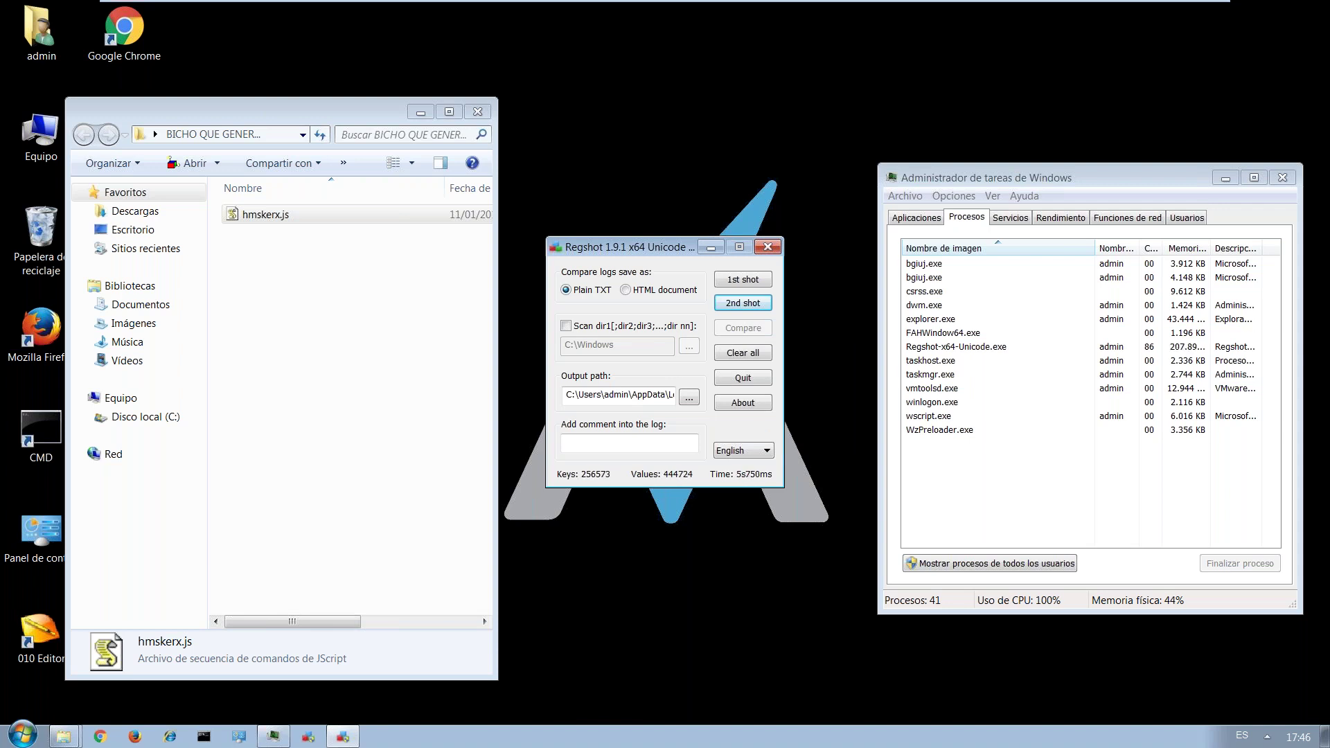
type("prueba2")
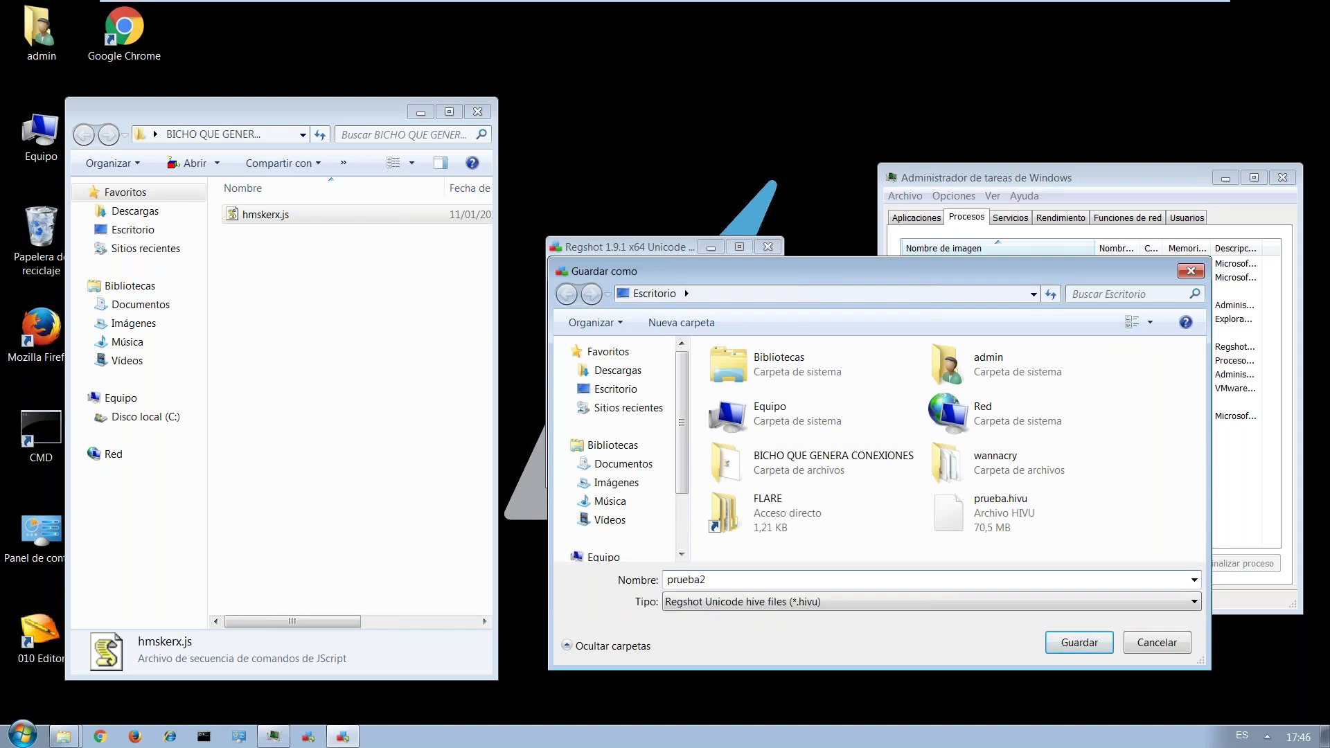
key("Return")
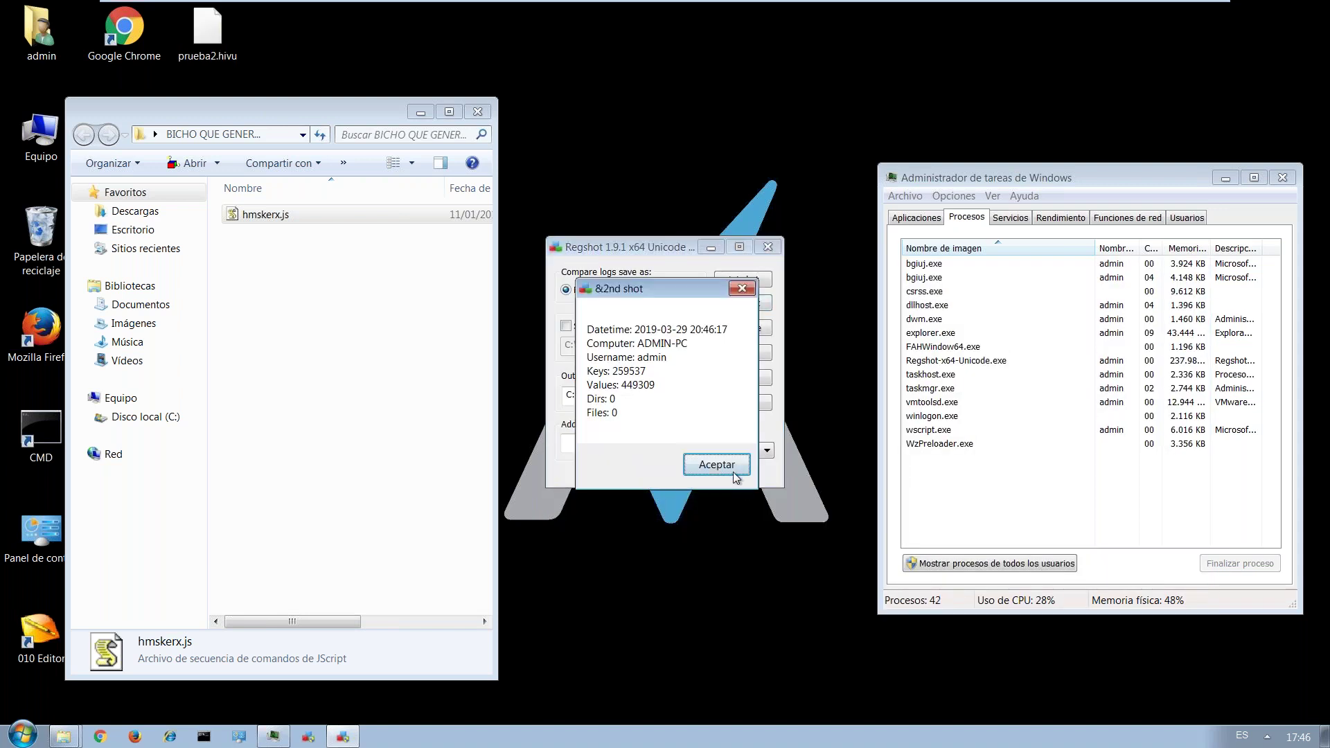
left_click(727, 470)
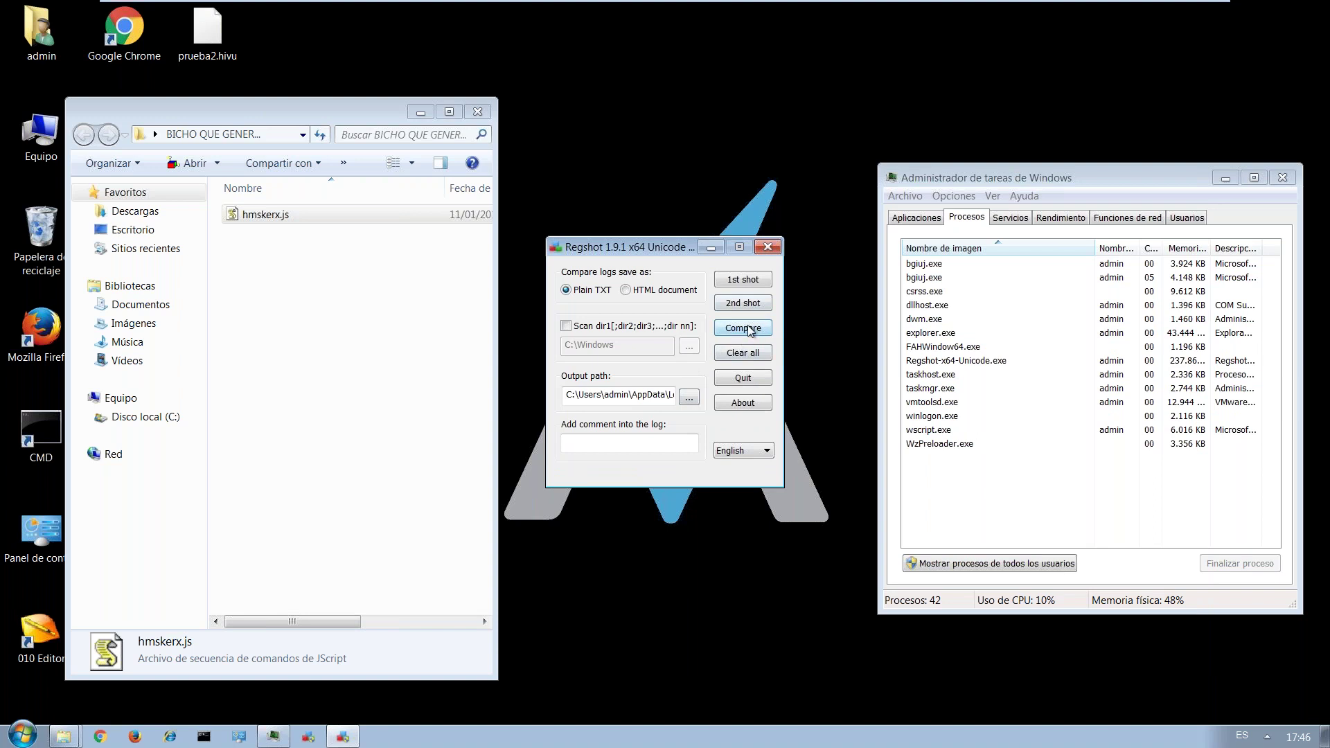
left_click(743, 338)
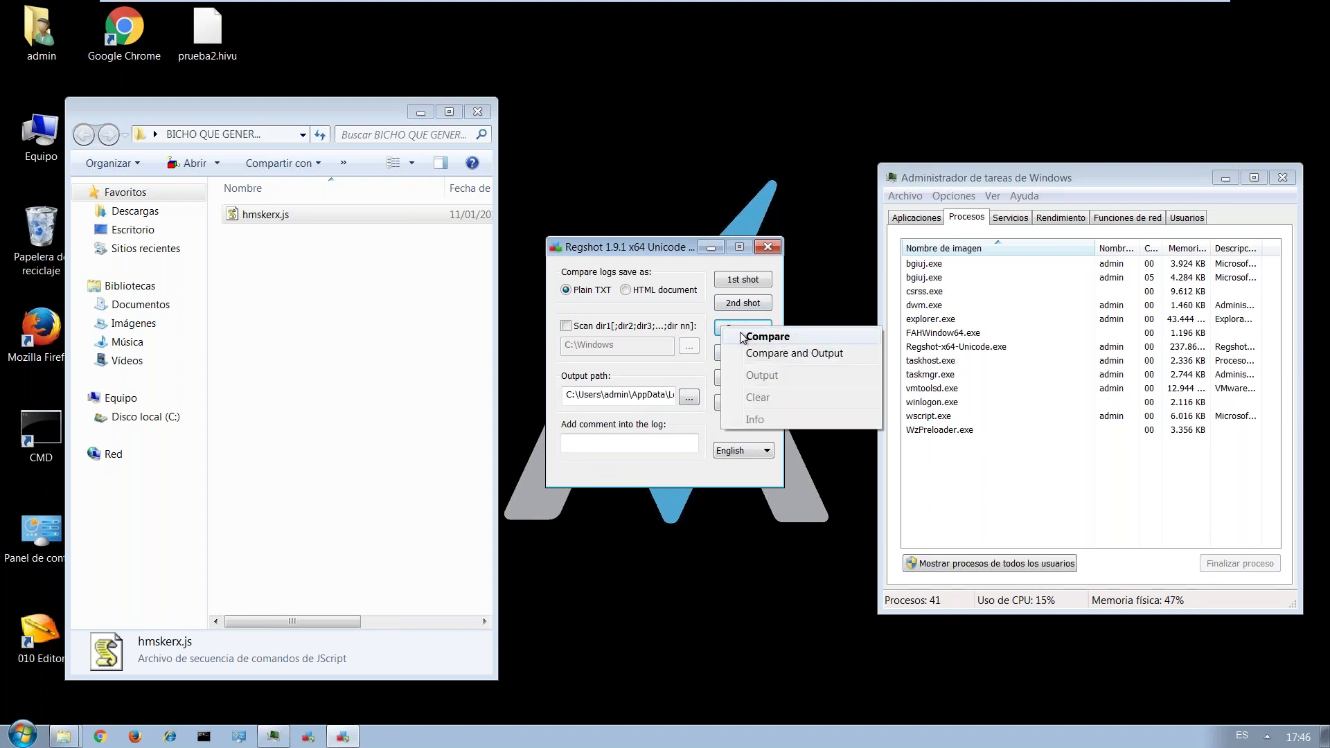
Compare the two snapshots: 44 total changes, with 11 values added, 32 modified and 1 deleted.
left_click(745, 337)
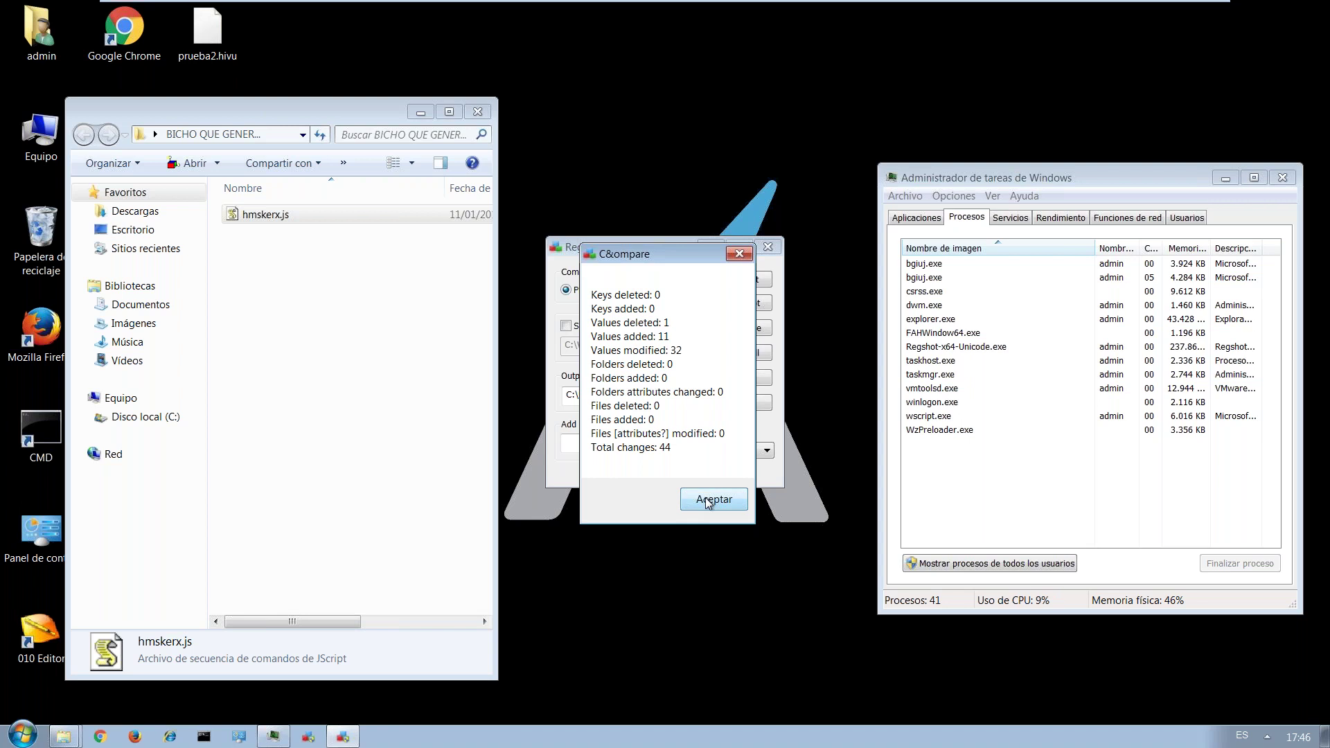
left_click(706, 501)
left_click(732, 332)
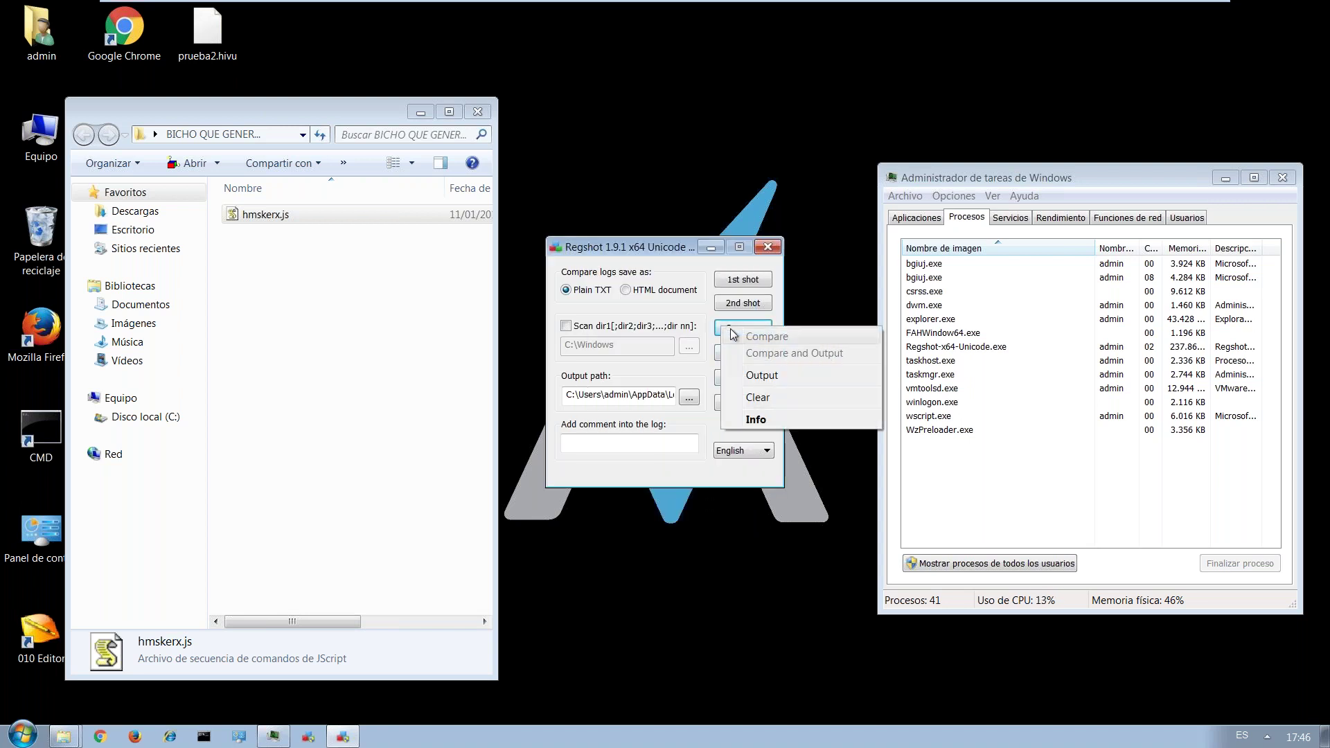
left_click(729, 335)
left_click(726, 337)
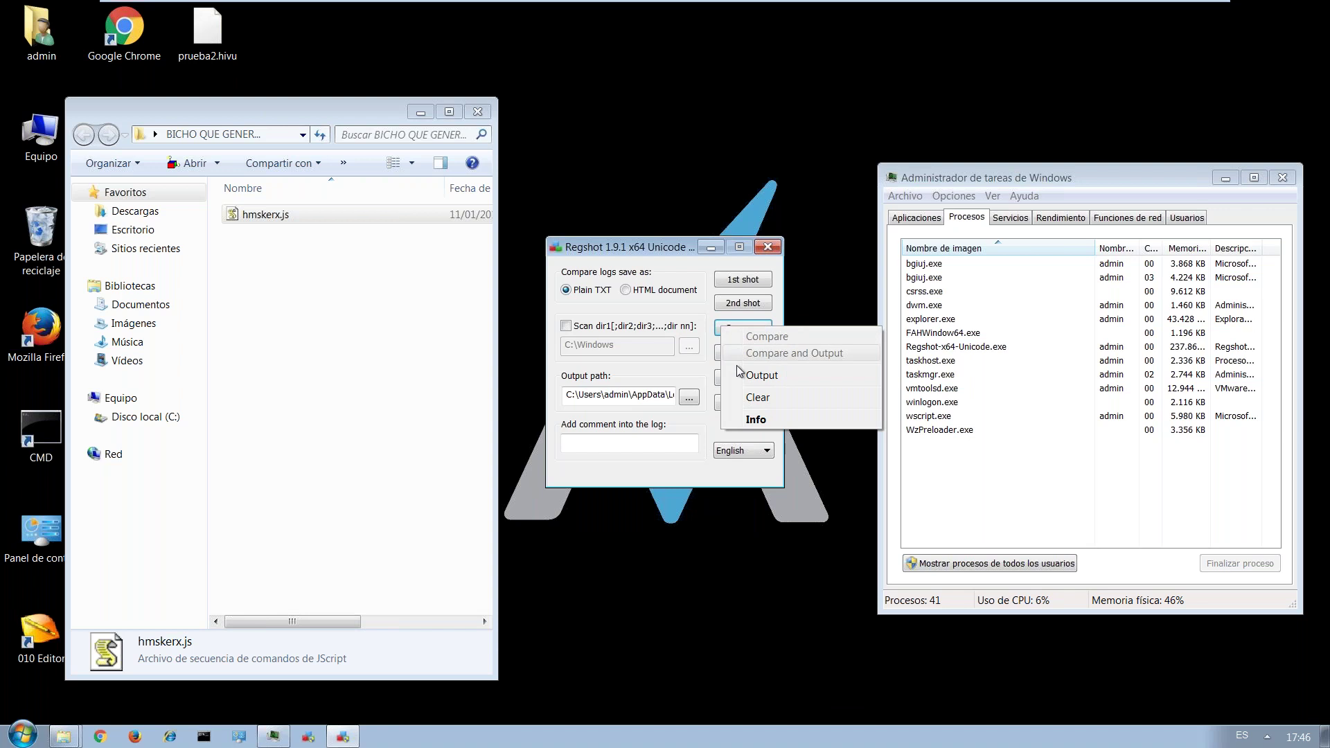
left_click(693, 369)
left_click(752, 331)
Open the ~res-x64.txt report maximized and highlight the deleted ShowSuperHidden value.
left_click(762, 375)
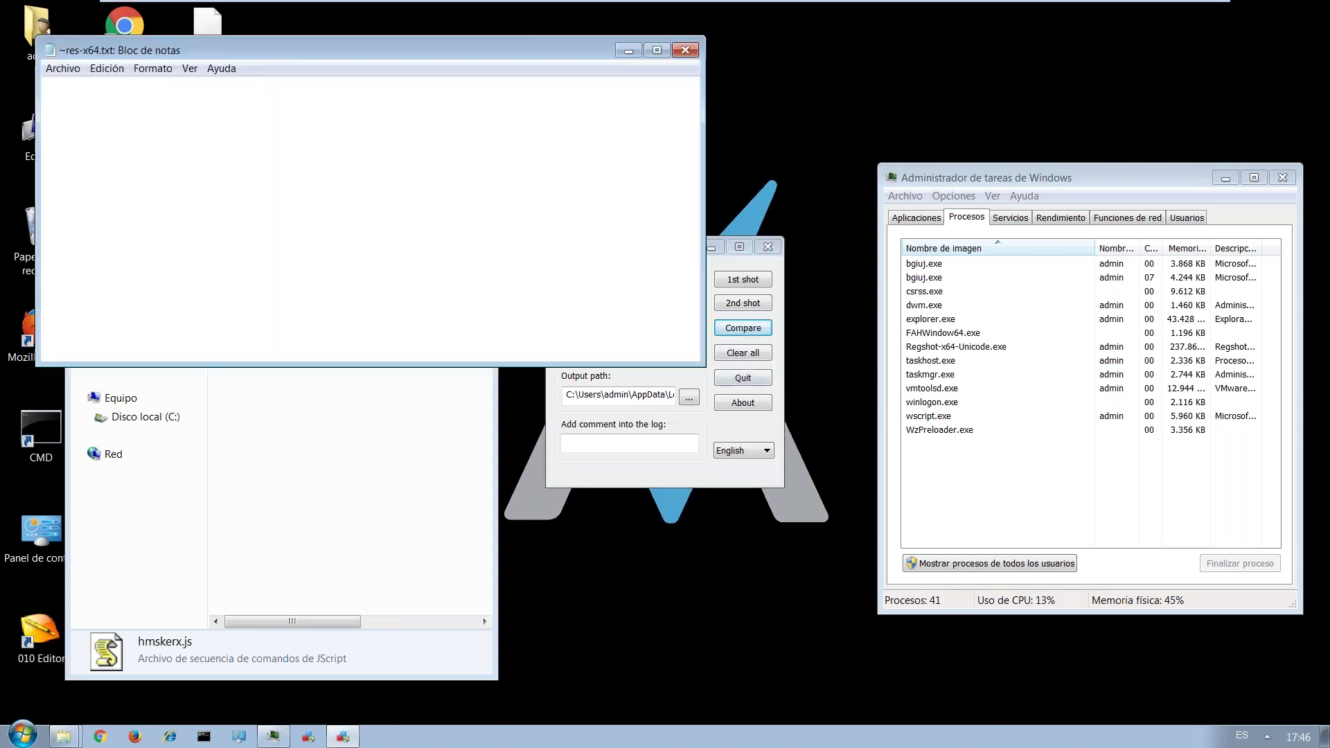
left_click(656, 51)
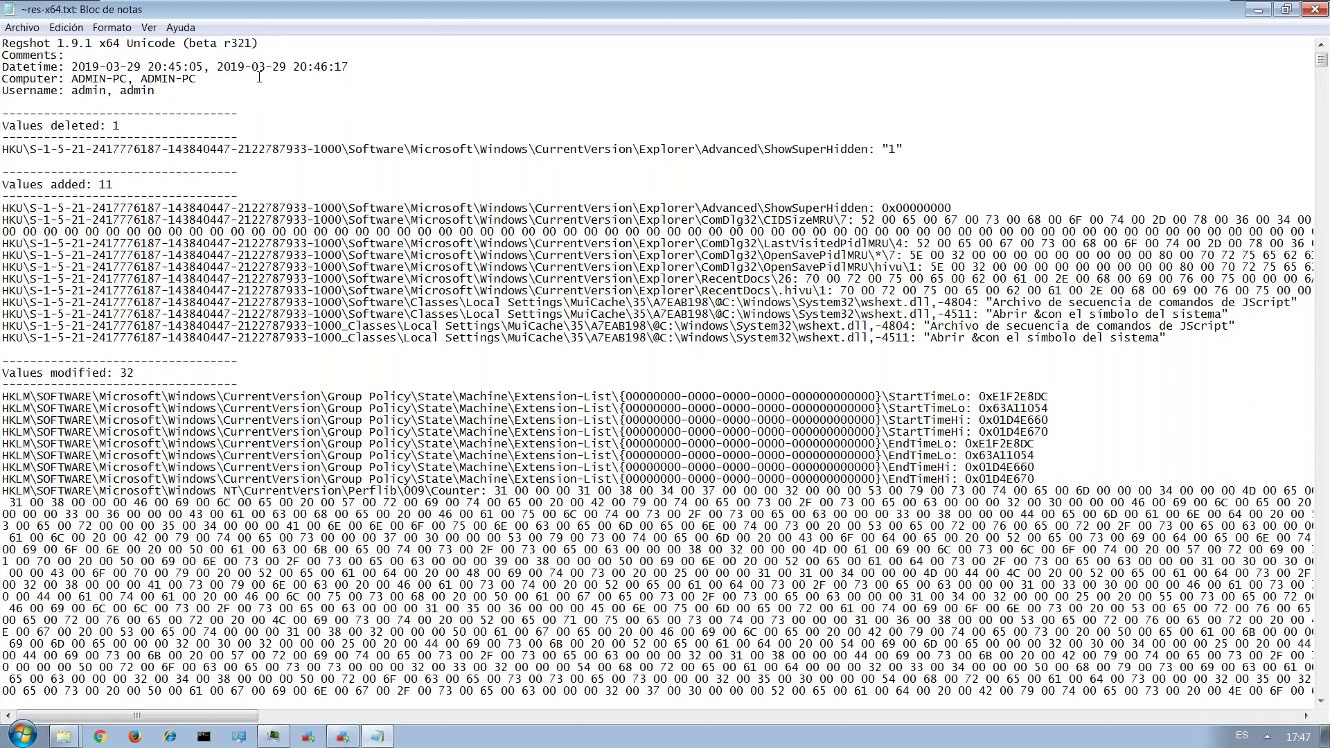
left_click_drag(23, 127, 123, 129)
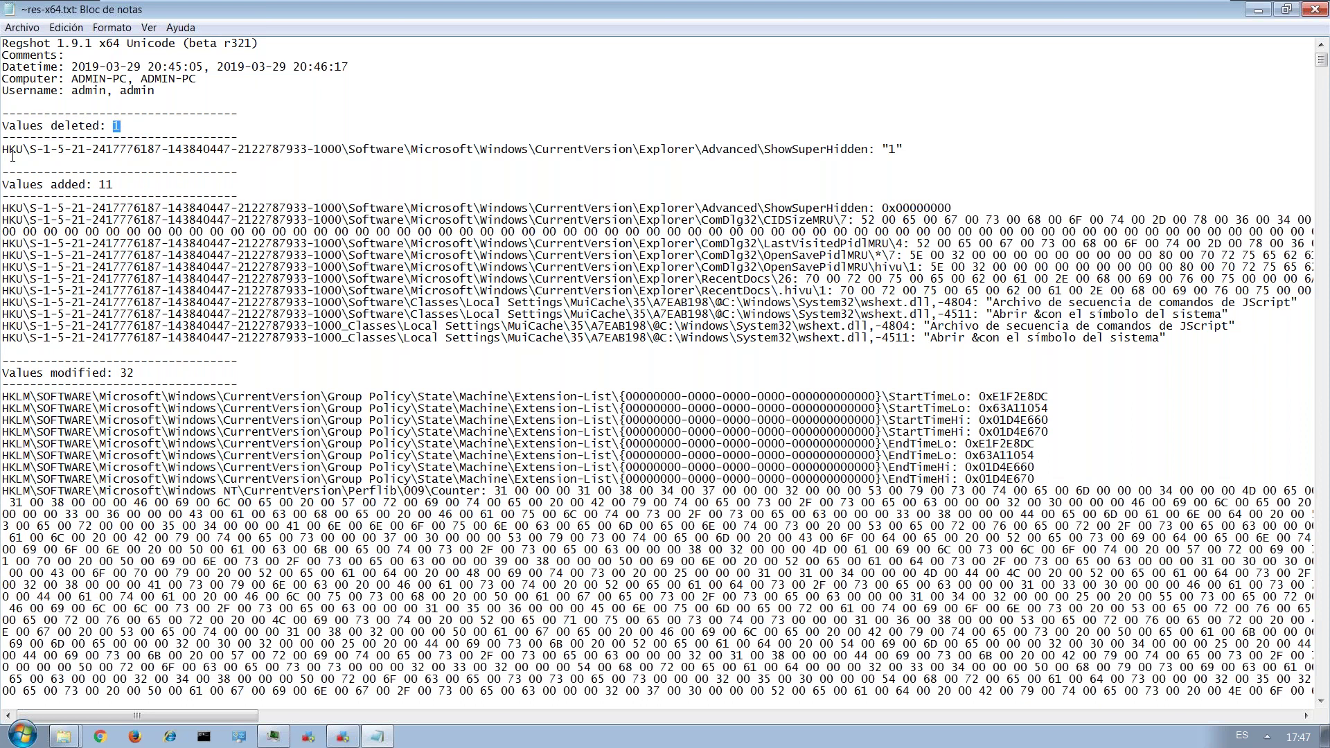
left_click_drag(2, 149, 914, 154)
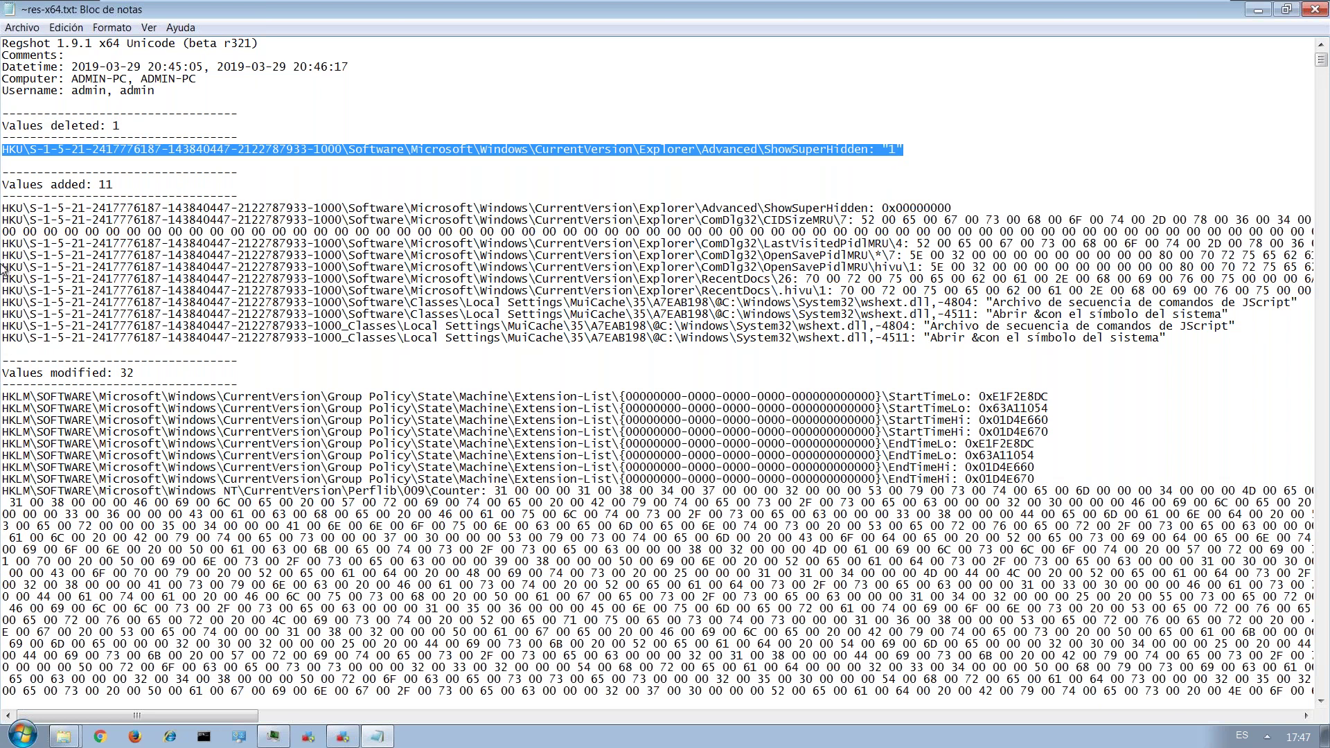
Highlight the 11 added values, including the JScript description, and the modified Group Policy time entries.
left_click_drag(64, 184, 113, 182)
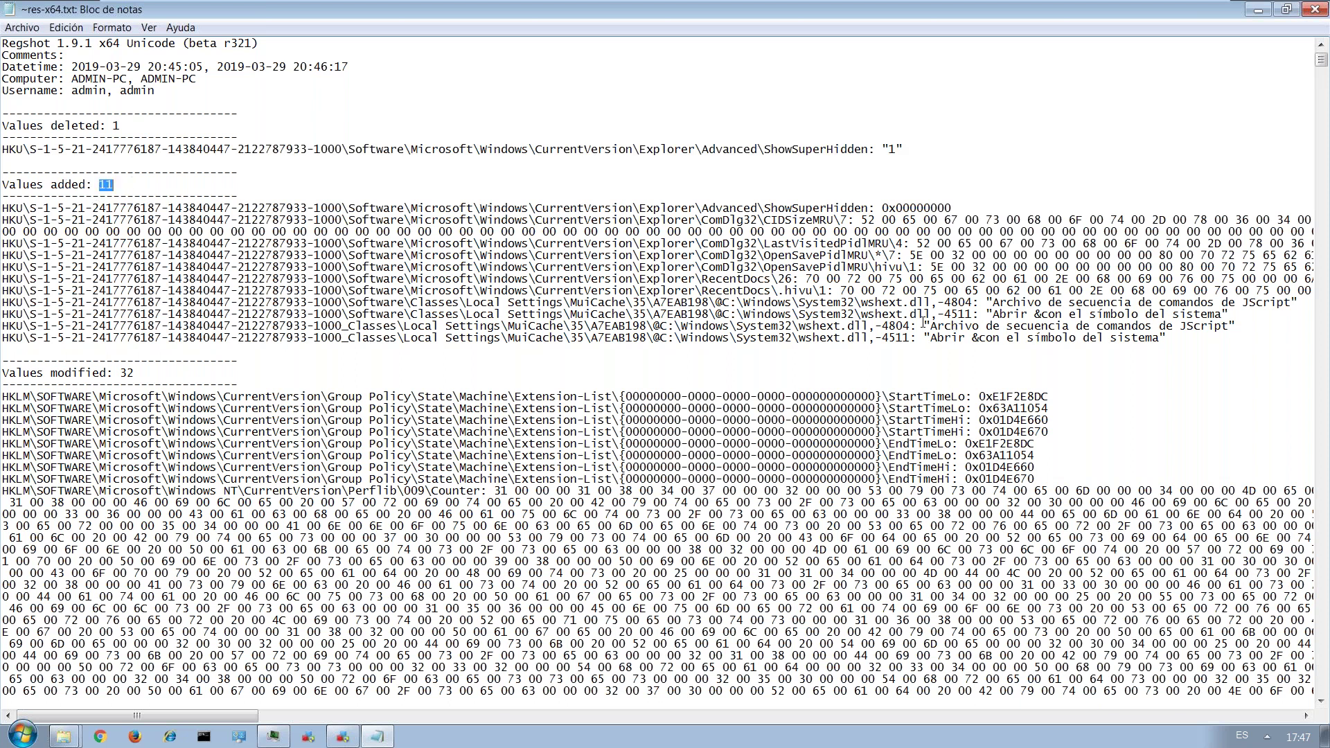
left_click_drag(924, 326, 1242, 325)
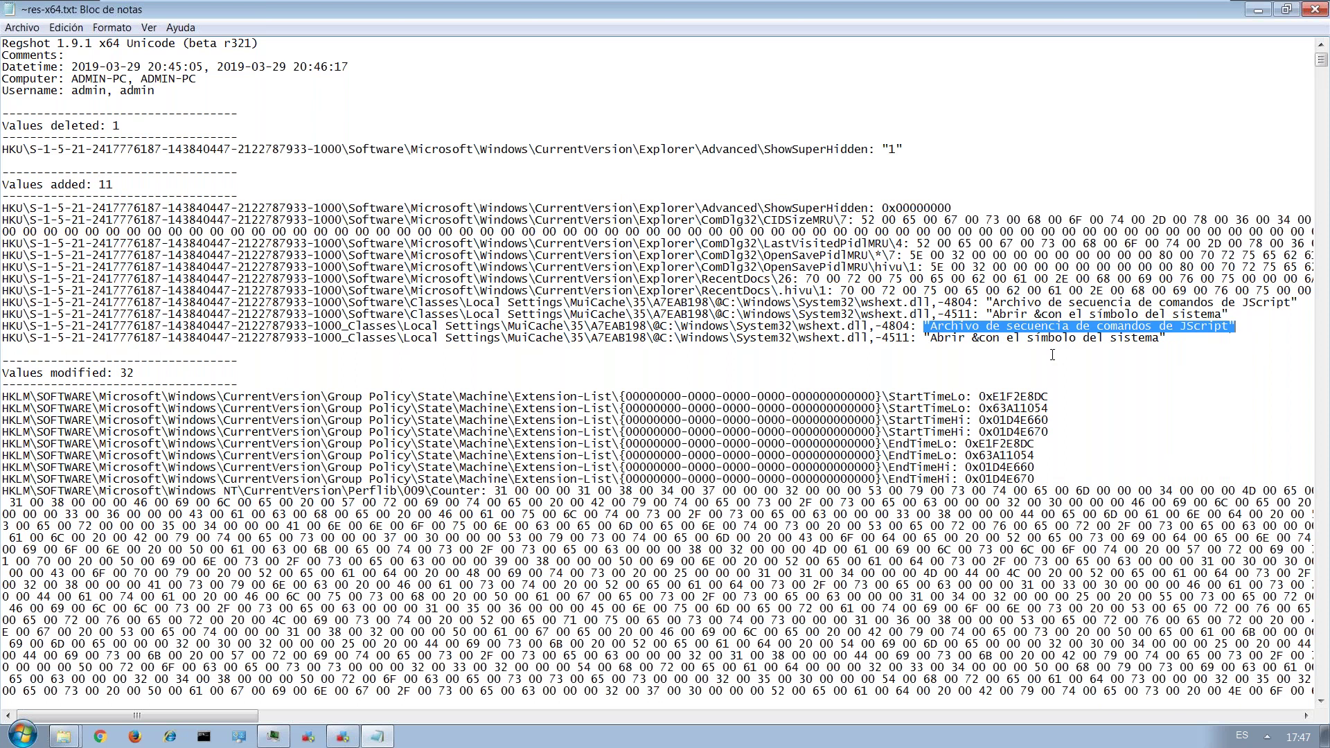
scroll(1052, 355, "down", 1)
left_click_drag(958, 302, 1154, 304)
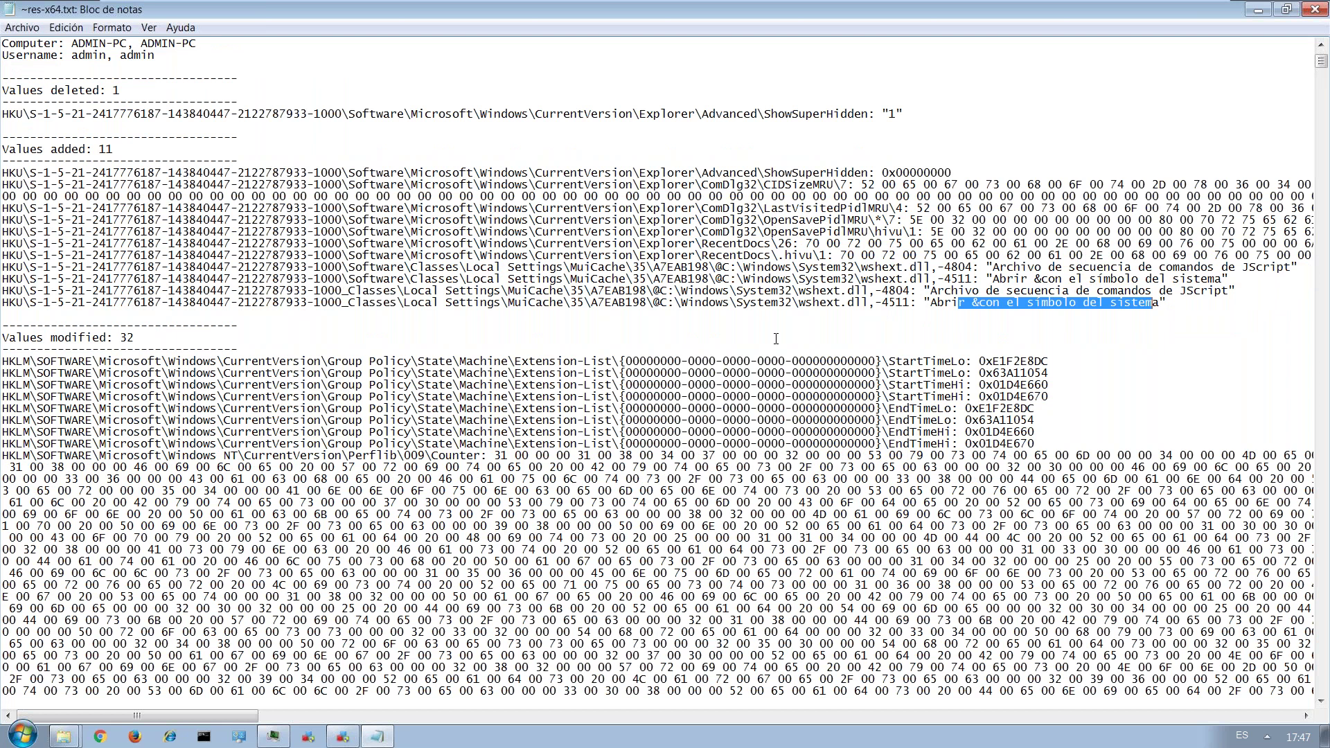
scroll(776, 339, "down", 1)
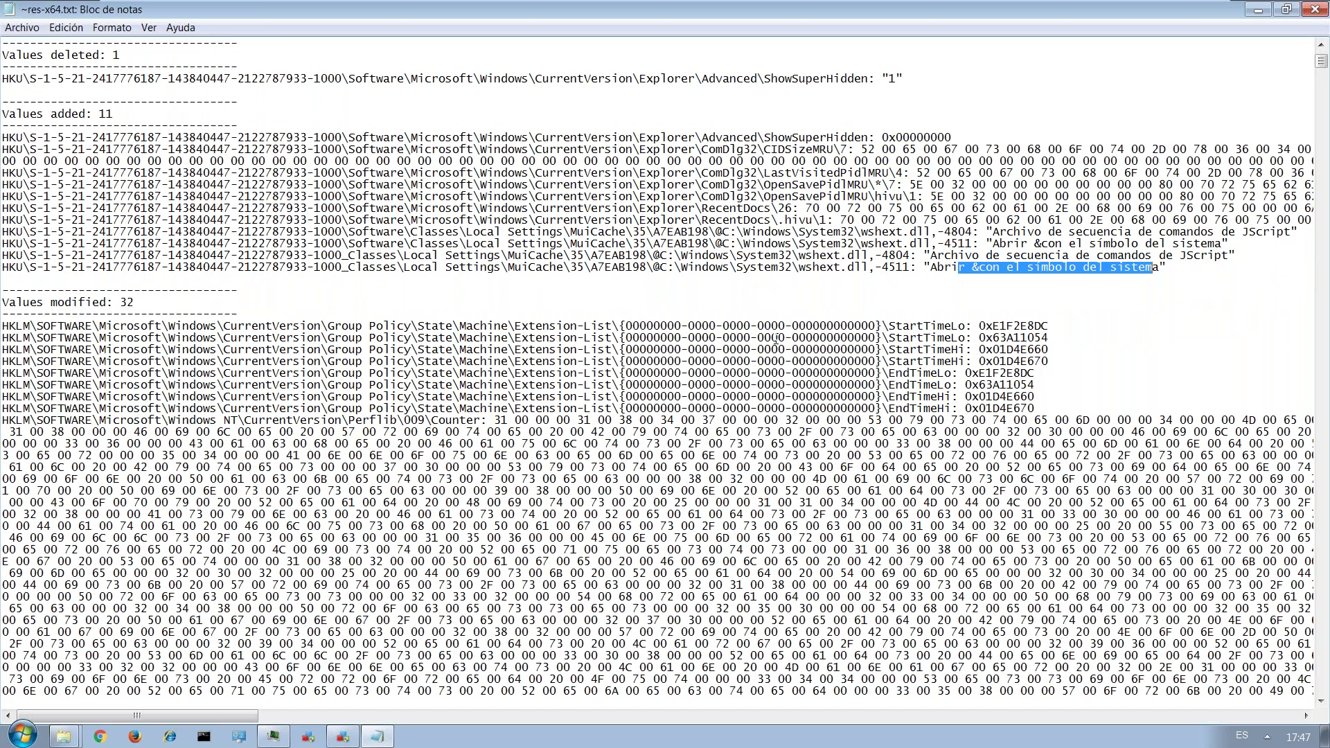
left_click_drag(773, 304, 473, 400)
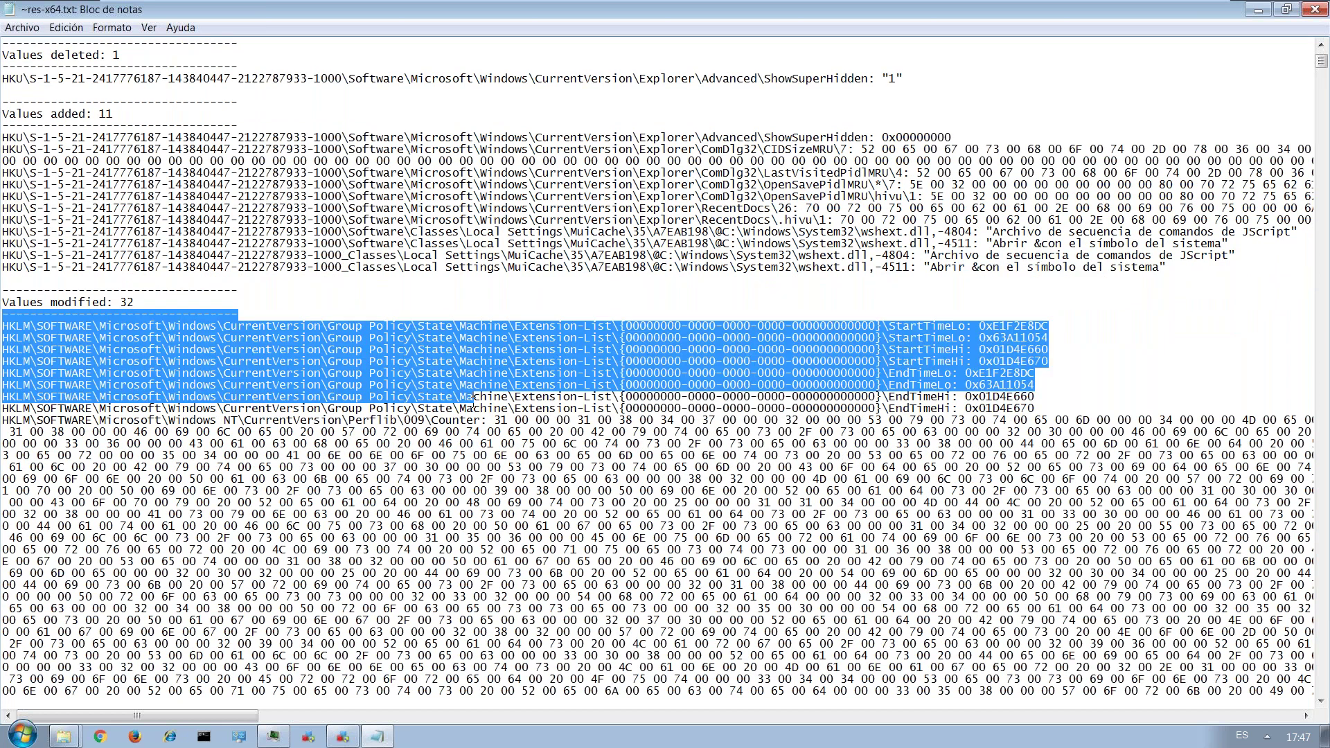
scroll(473, 397, "down", 3)
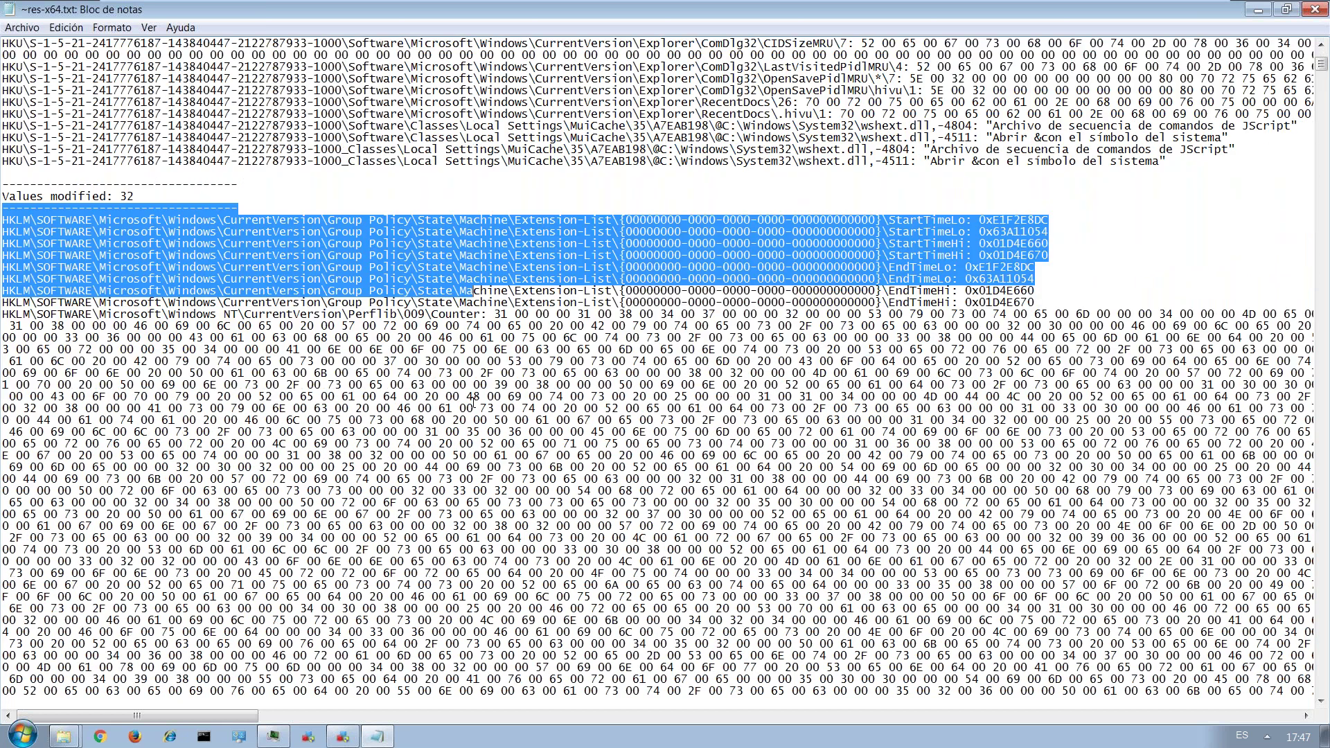
Scroll to the report's end, mark Total changes: 44 and the last value 0x000003D7, then restore the window.
scroll(474, 401, "down", 10)
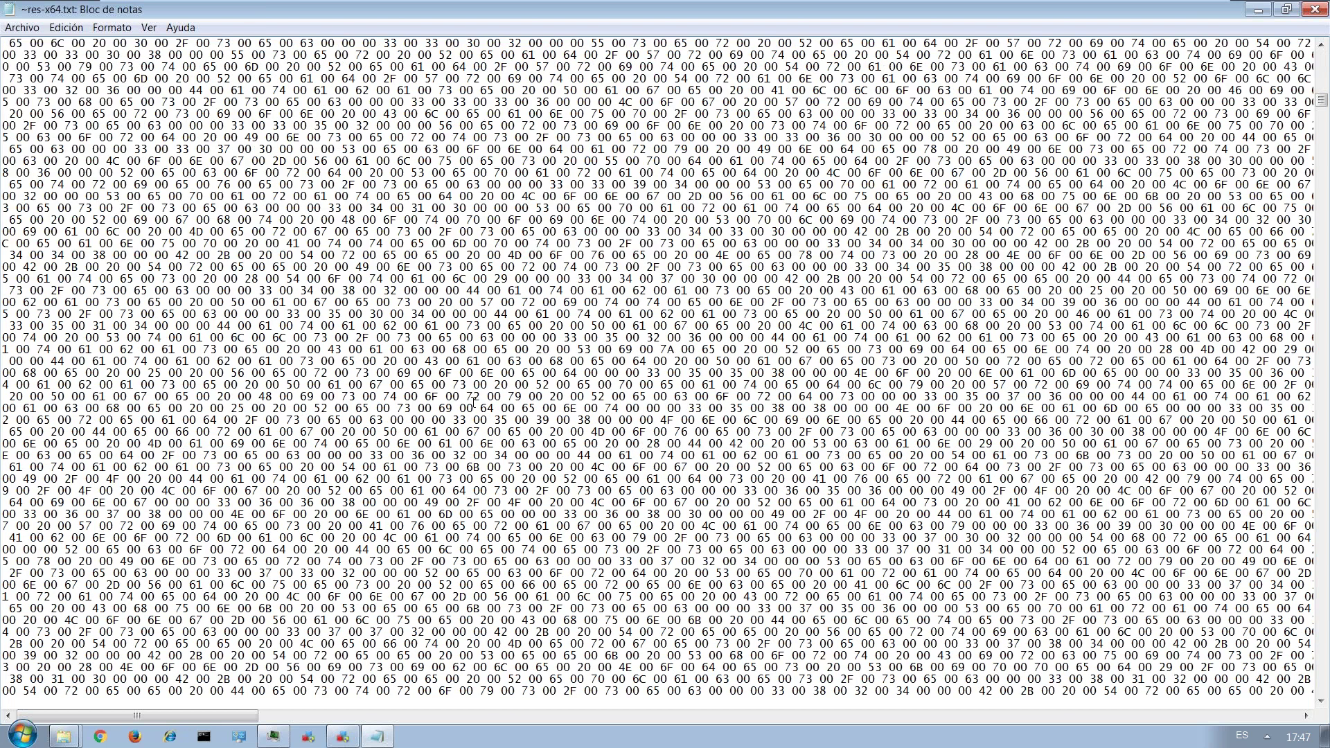
scroll(473, 400, "down", 15)
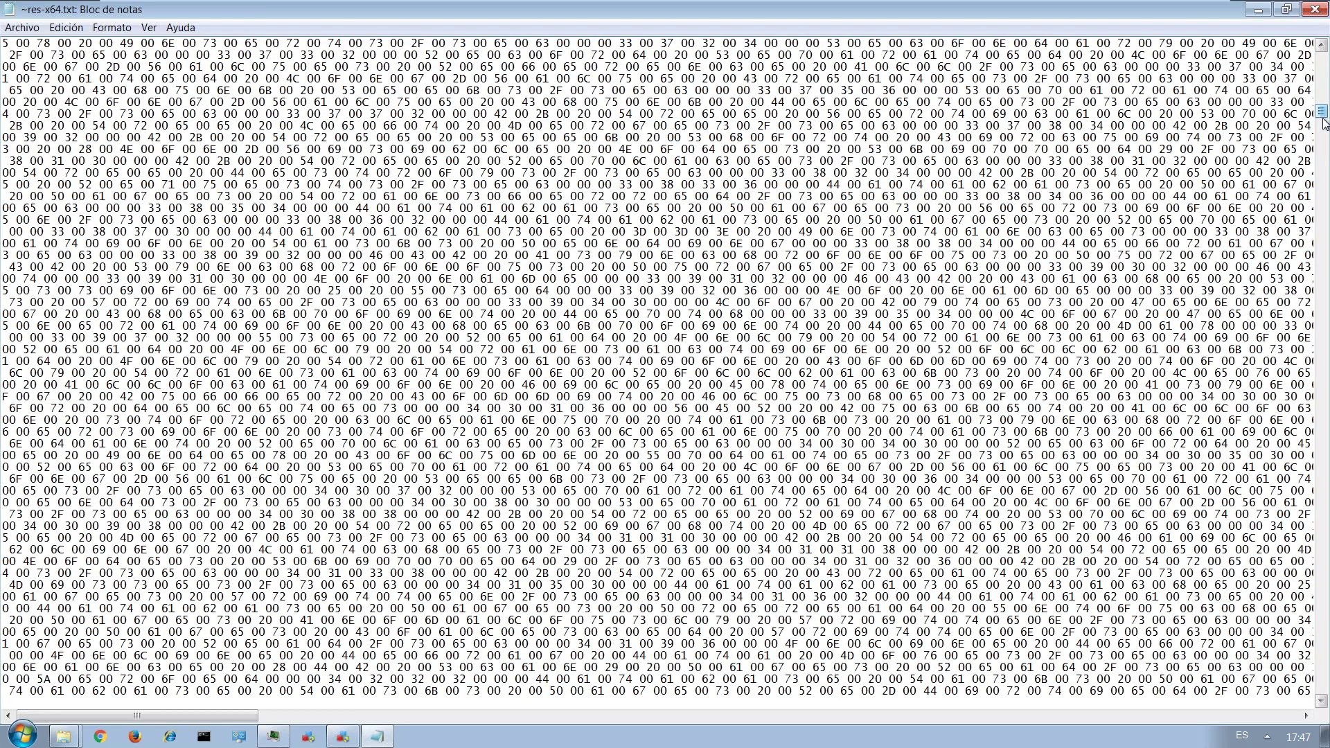
left_click_drag(1323, 122, 1323, 698)
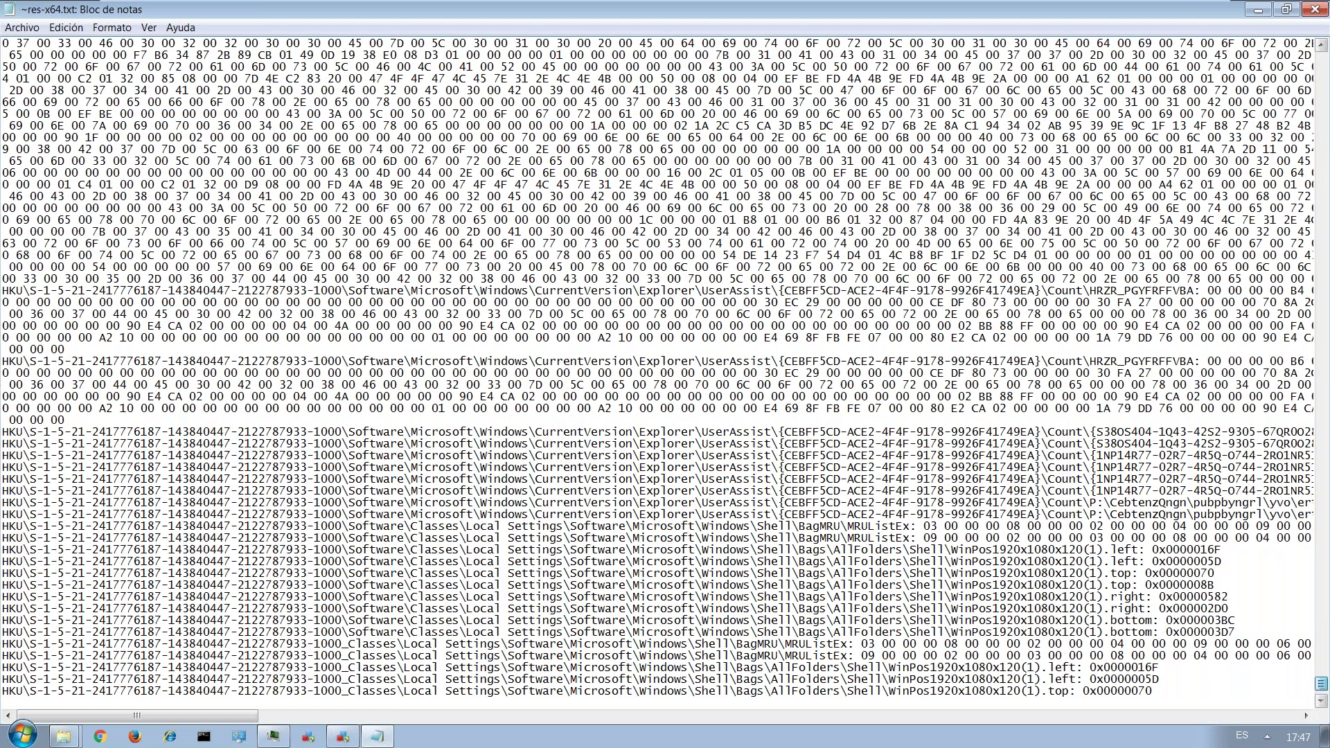
scroll(447, 415, "down", 4)
left_click(193, 668)
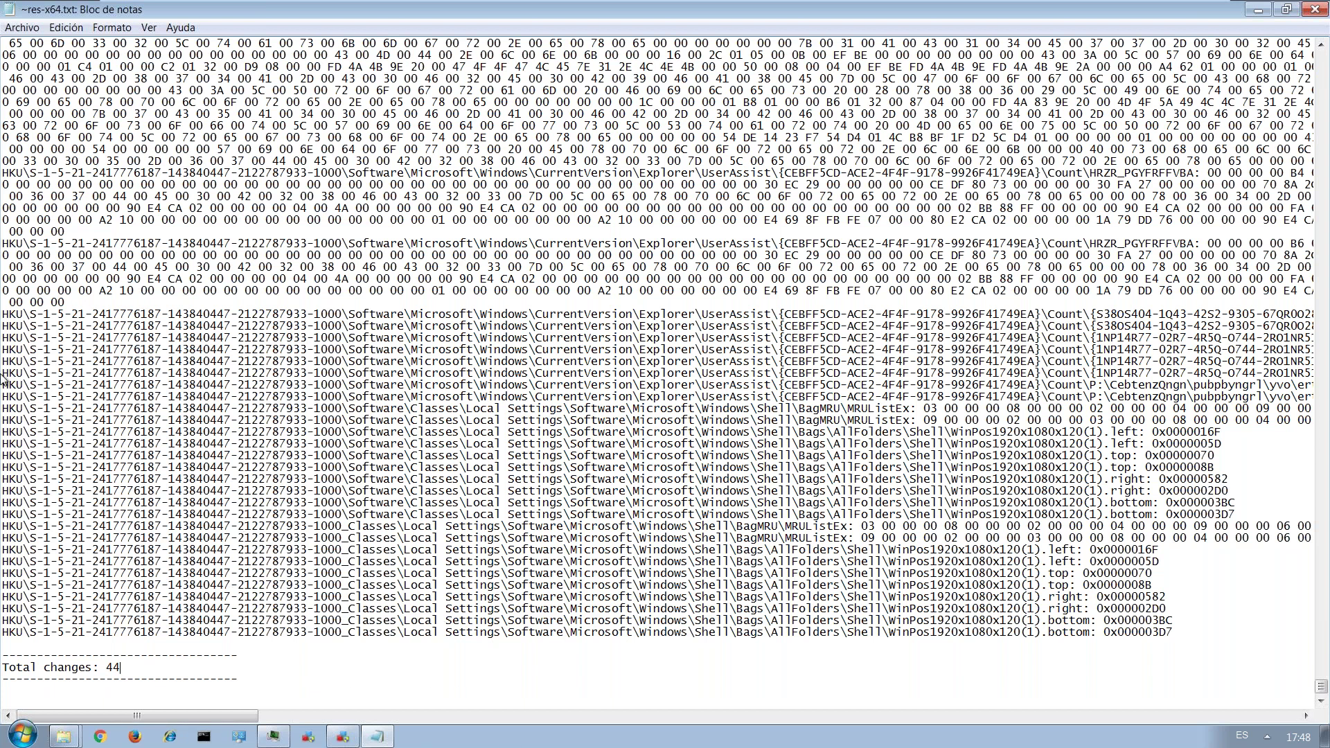
double_click(1138, 632)
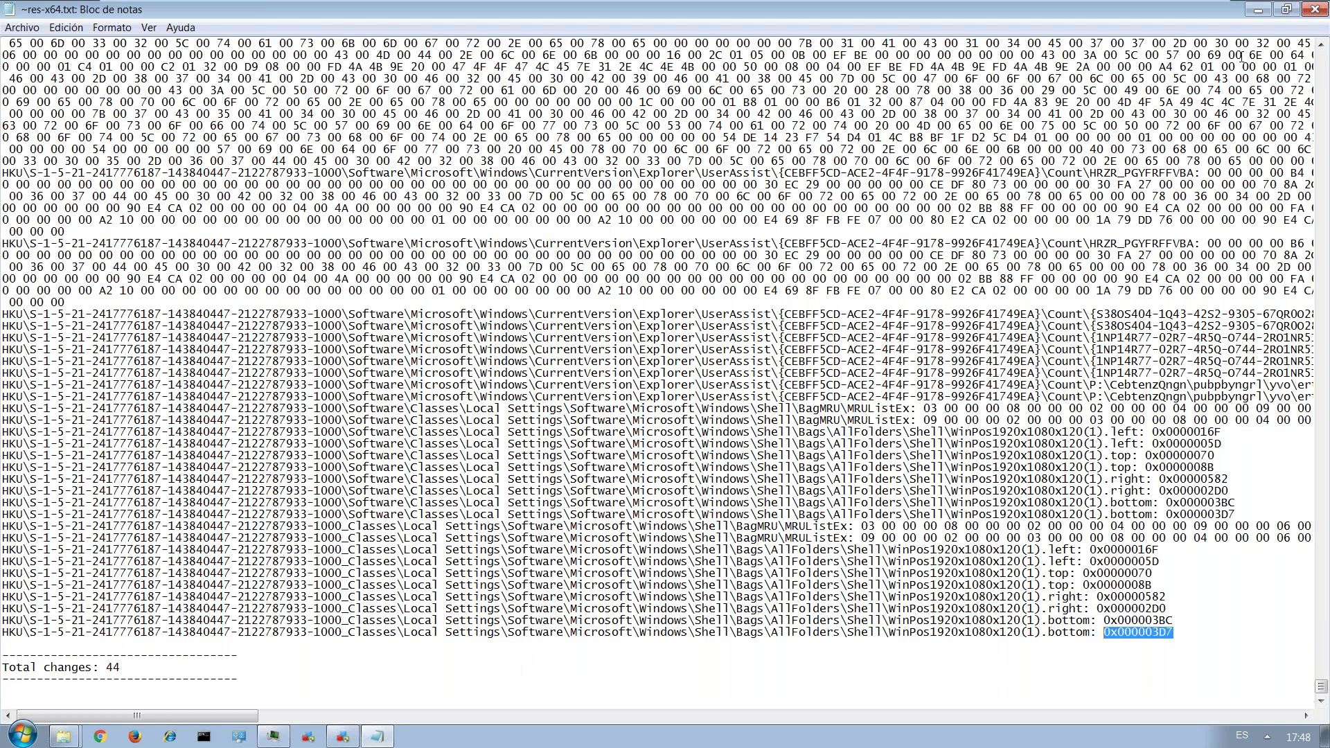
left_click(1260, 16)
left_click(1285, 12)
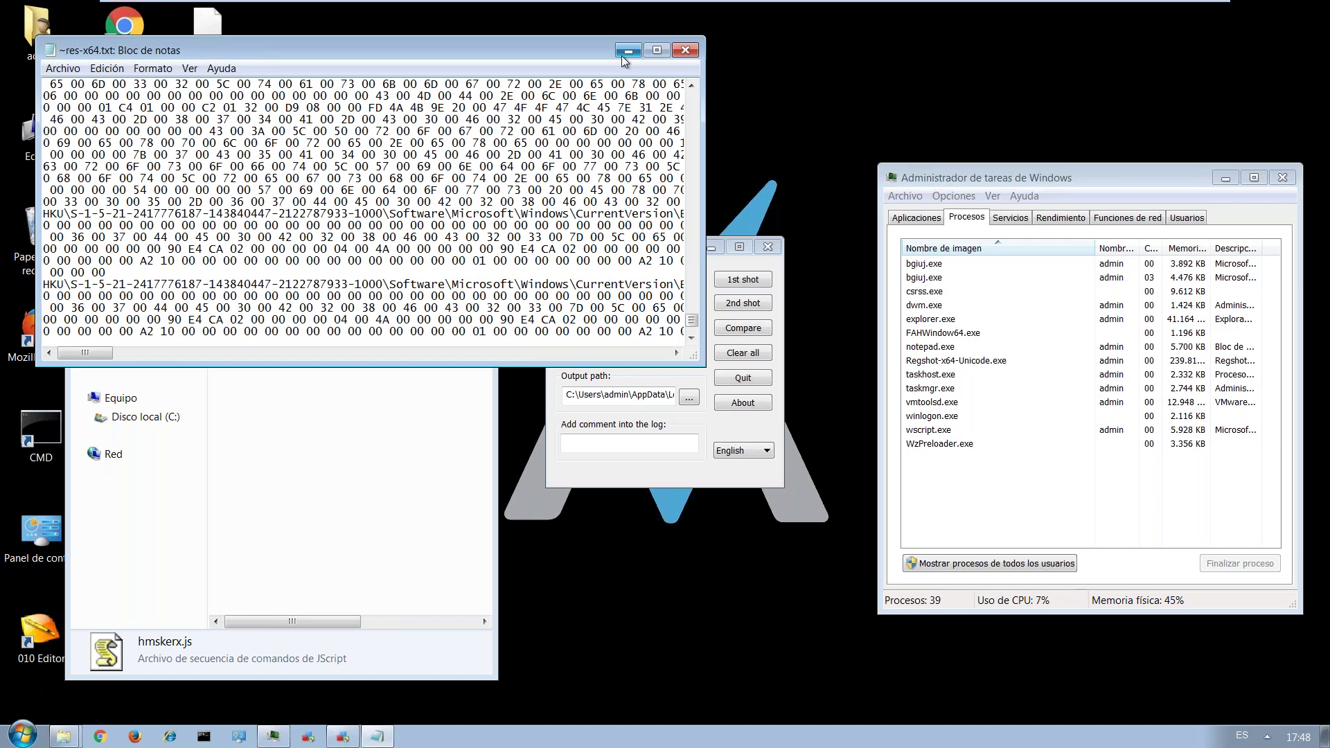
Close the report, minimize the folder window, and choose VM > Snapshot > Snapshot 15 to revert.
left_click(685, 50)
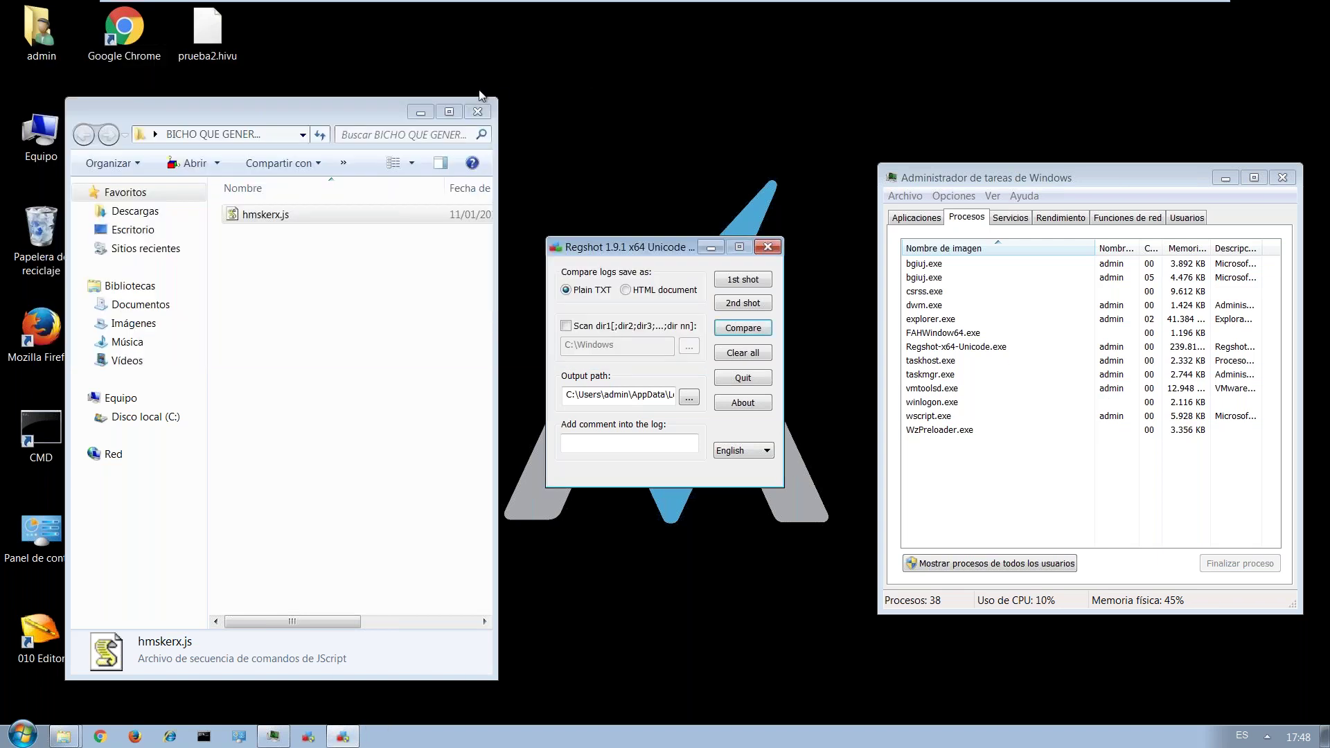
left_click(420, 113)
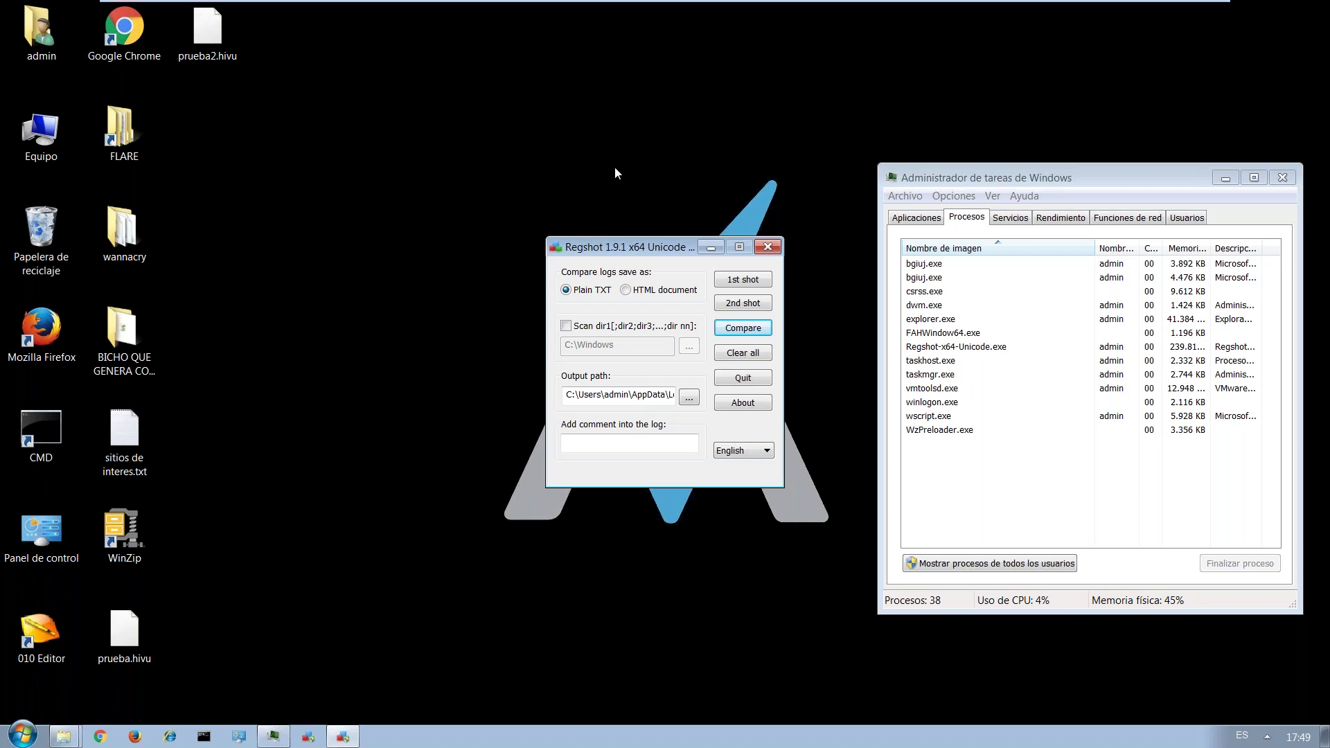
mouse_move(207, 4)
left_click(250, 12)
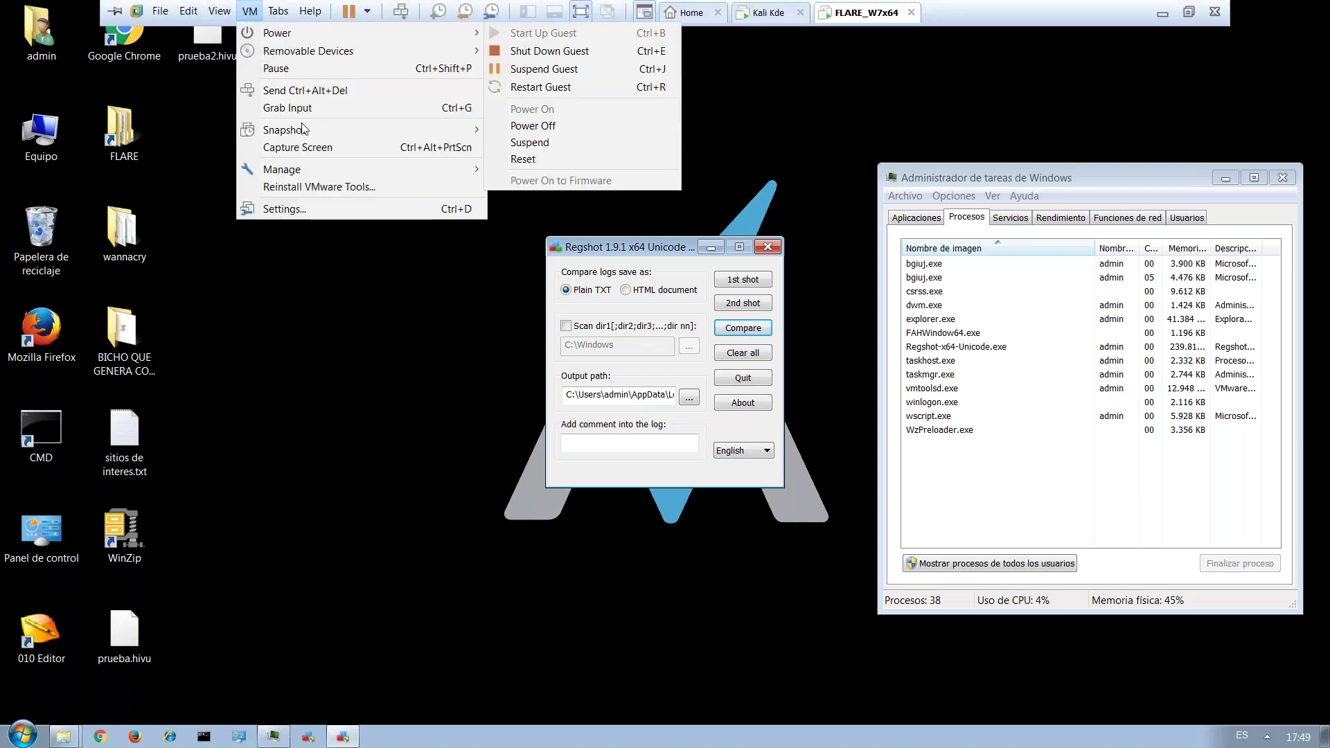
mouse_move(311, 132)
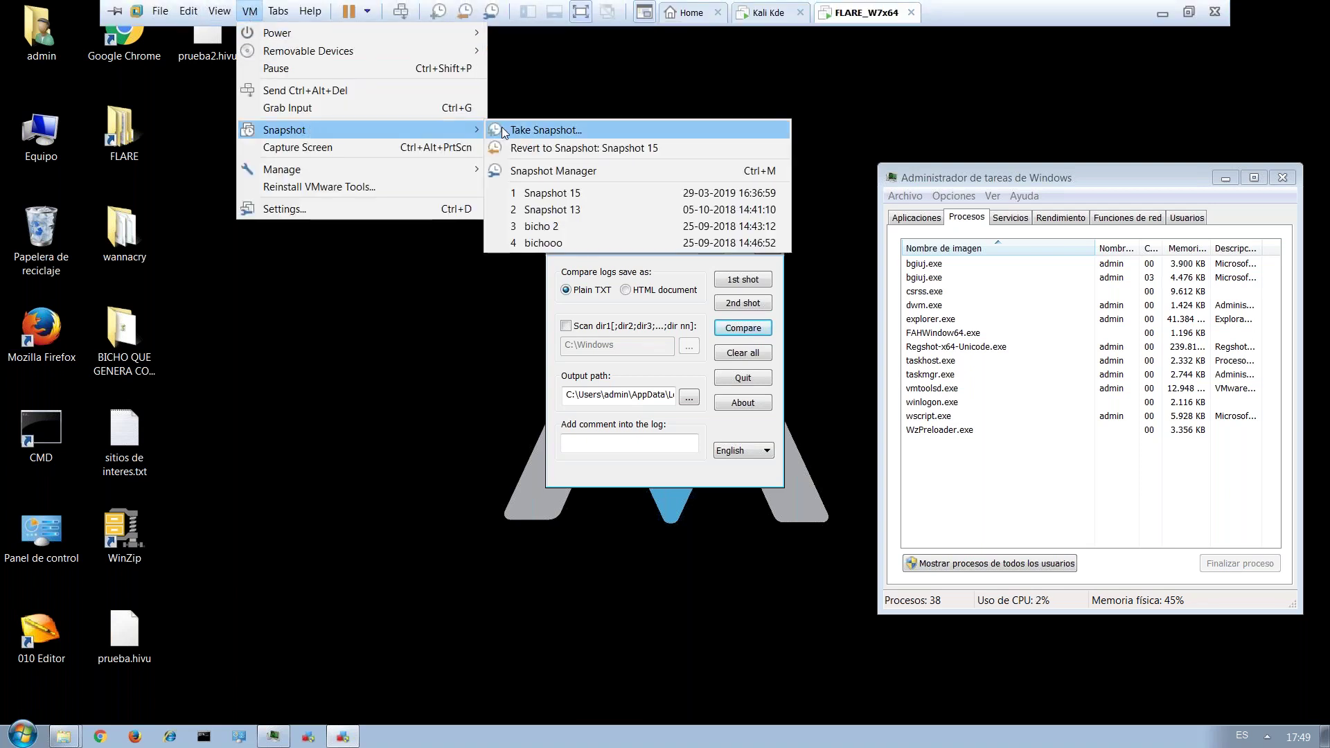
left_click(580, 194)
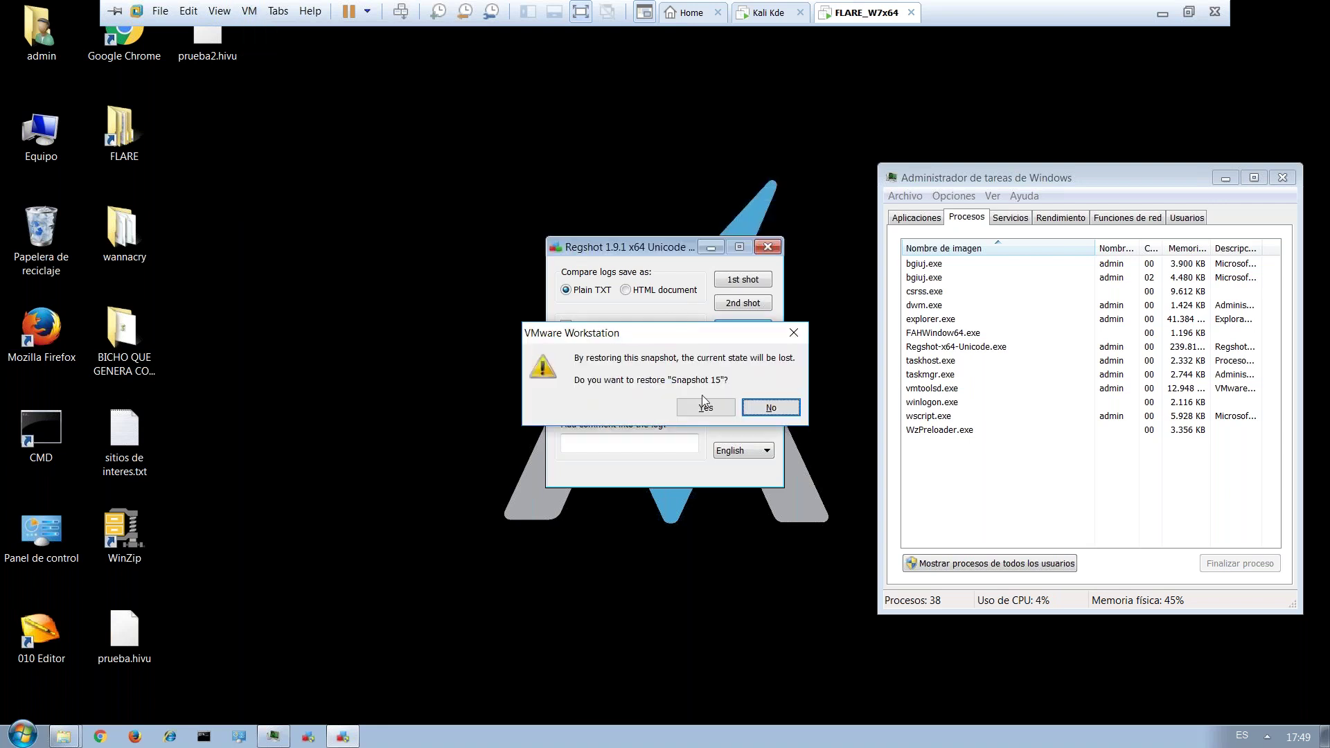
Confirm restoring the virtual machine to Snapshot 15 and let it load.
left_click(704, 410)
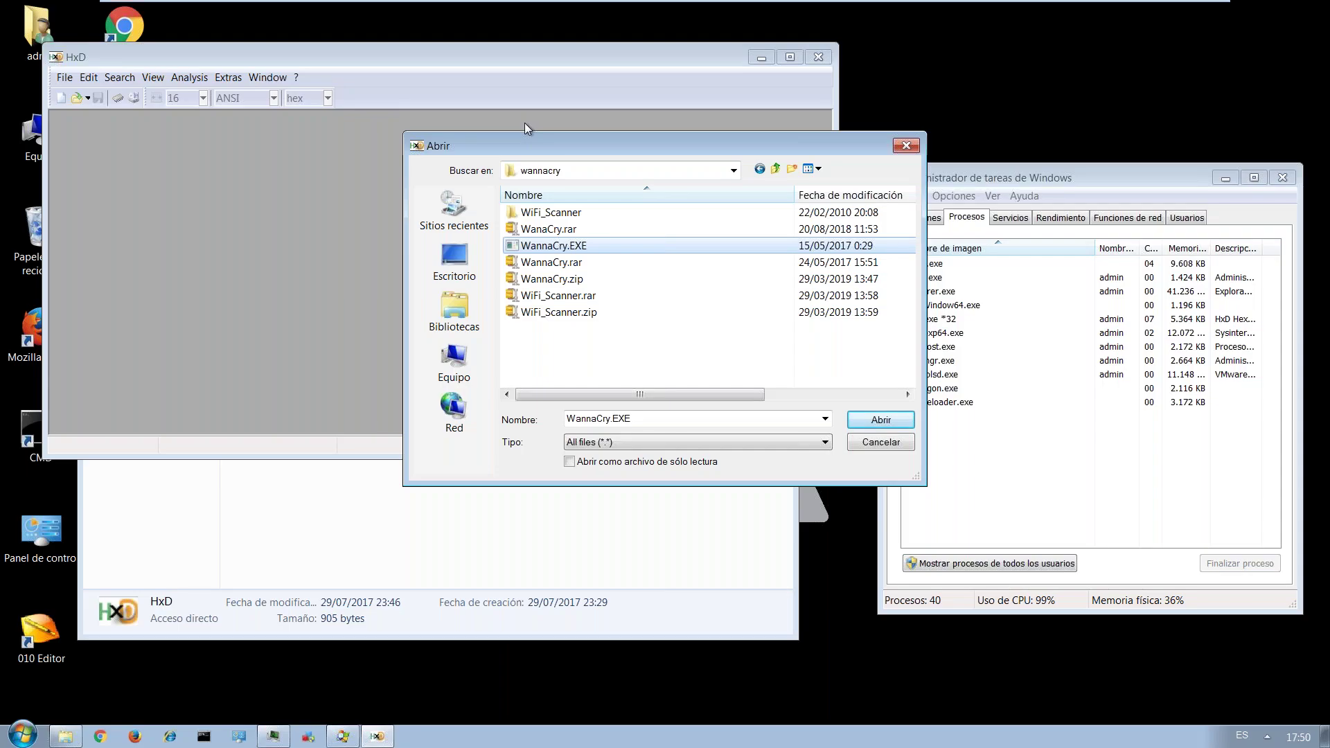
Close HxD and the Hex Editors window, then run hmskerx.js from BICHO QUE GENERA CONEXIONES.
left_click(889, 446)
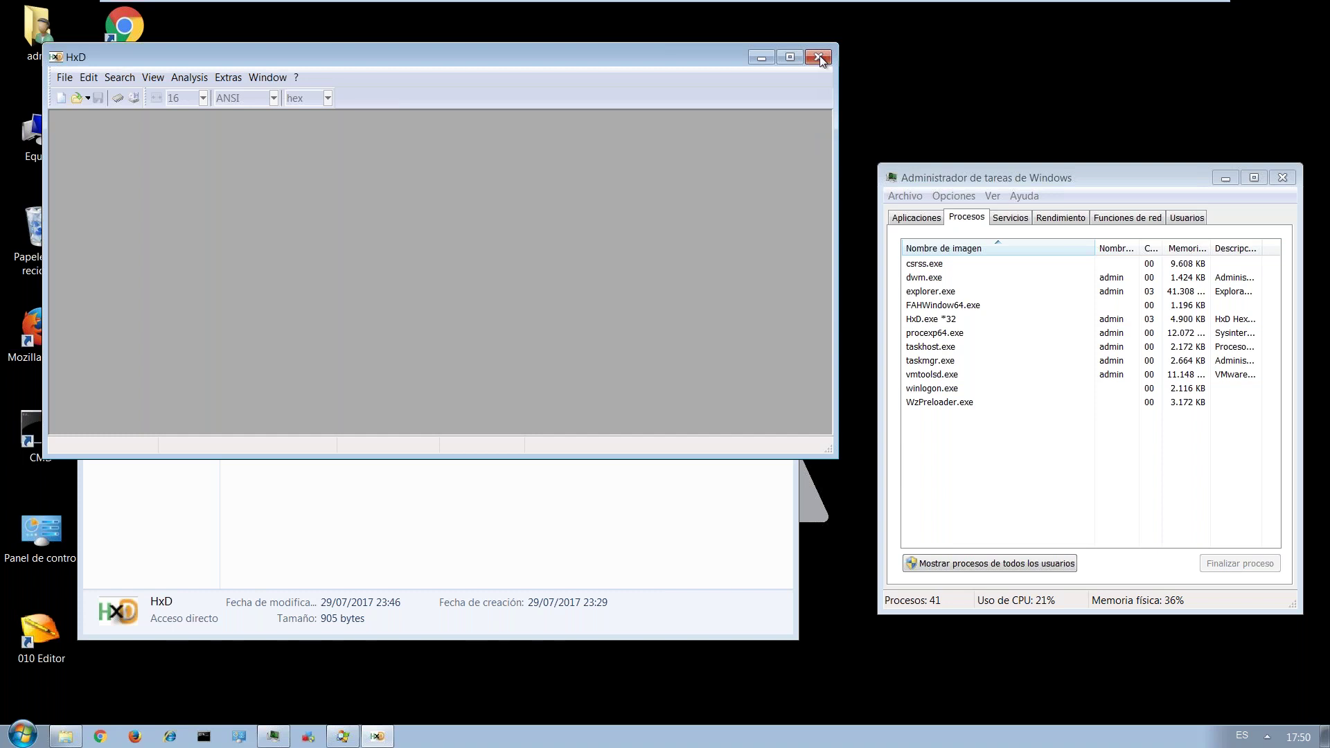
left_click(818, 57)
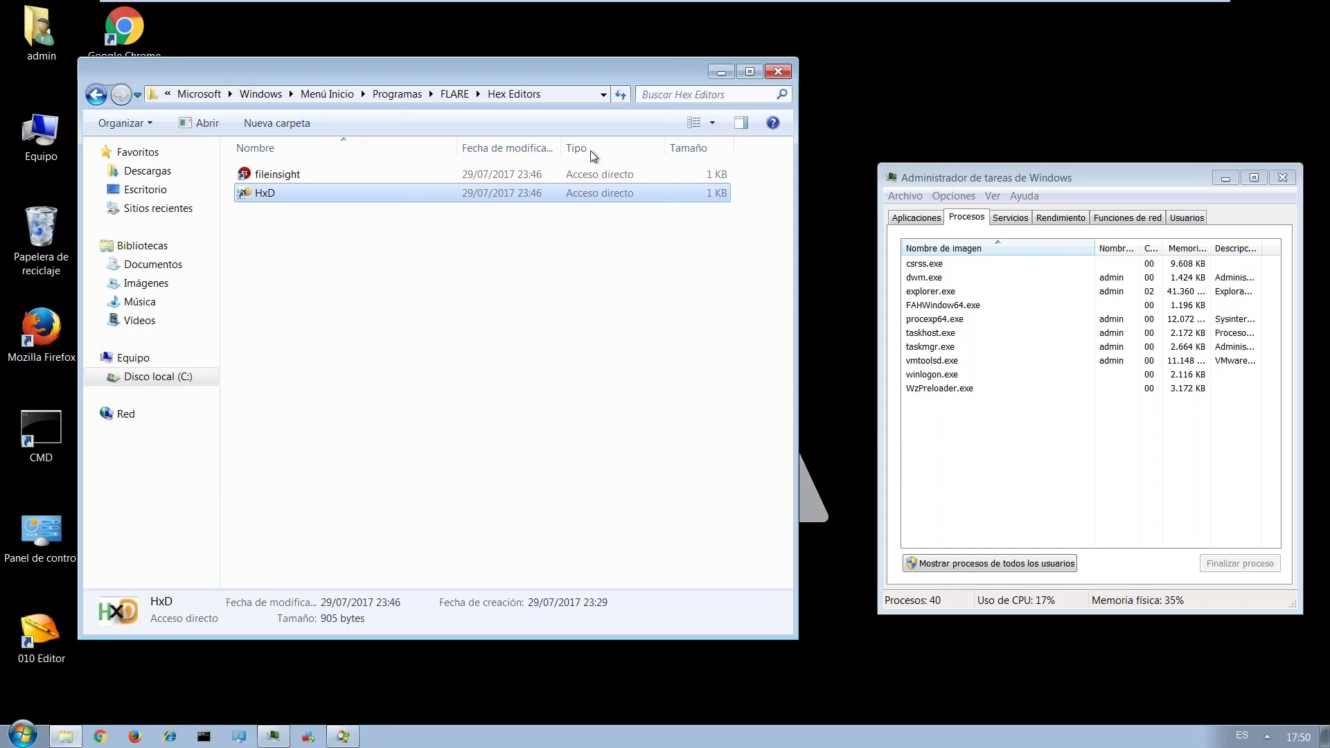
left_click(778, 71)
double_click(118, 367)
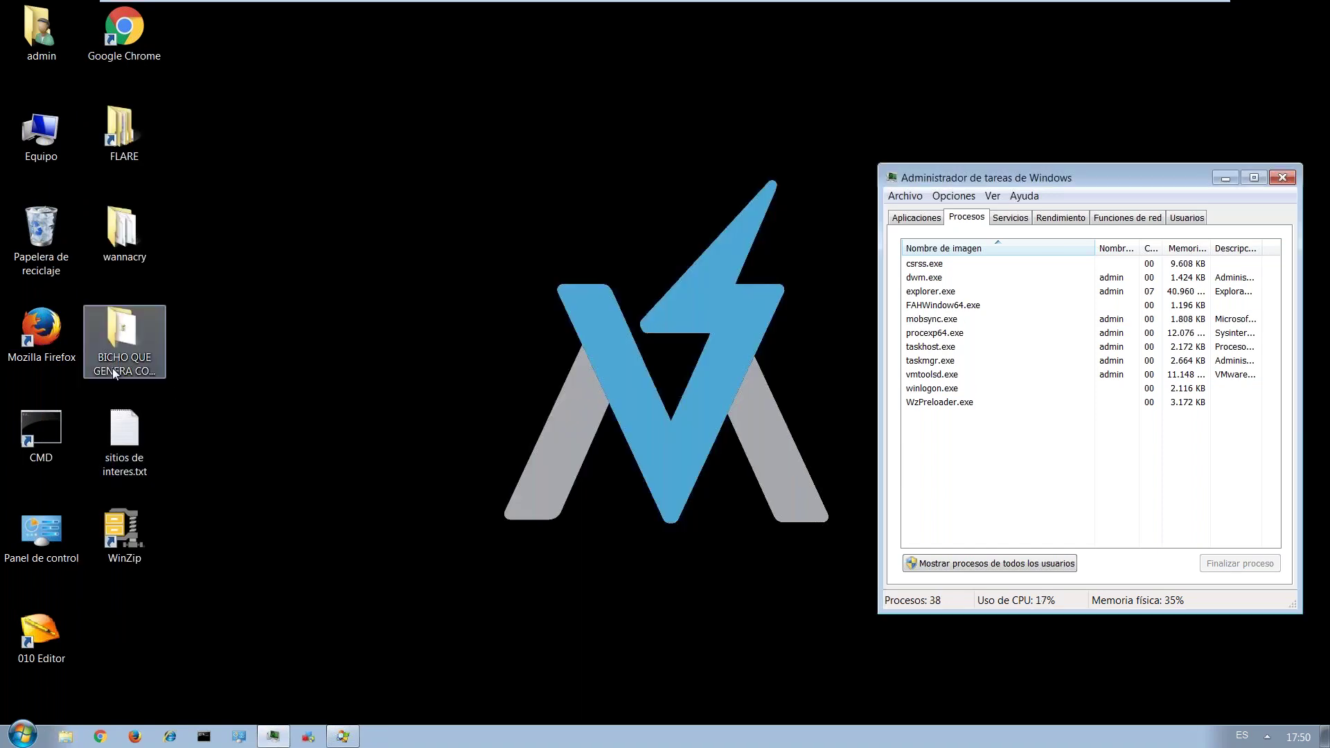
double_click(285, 177)
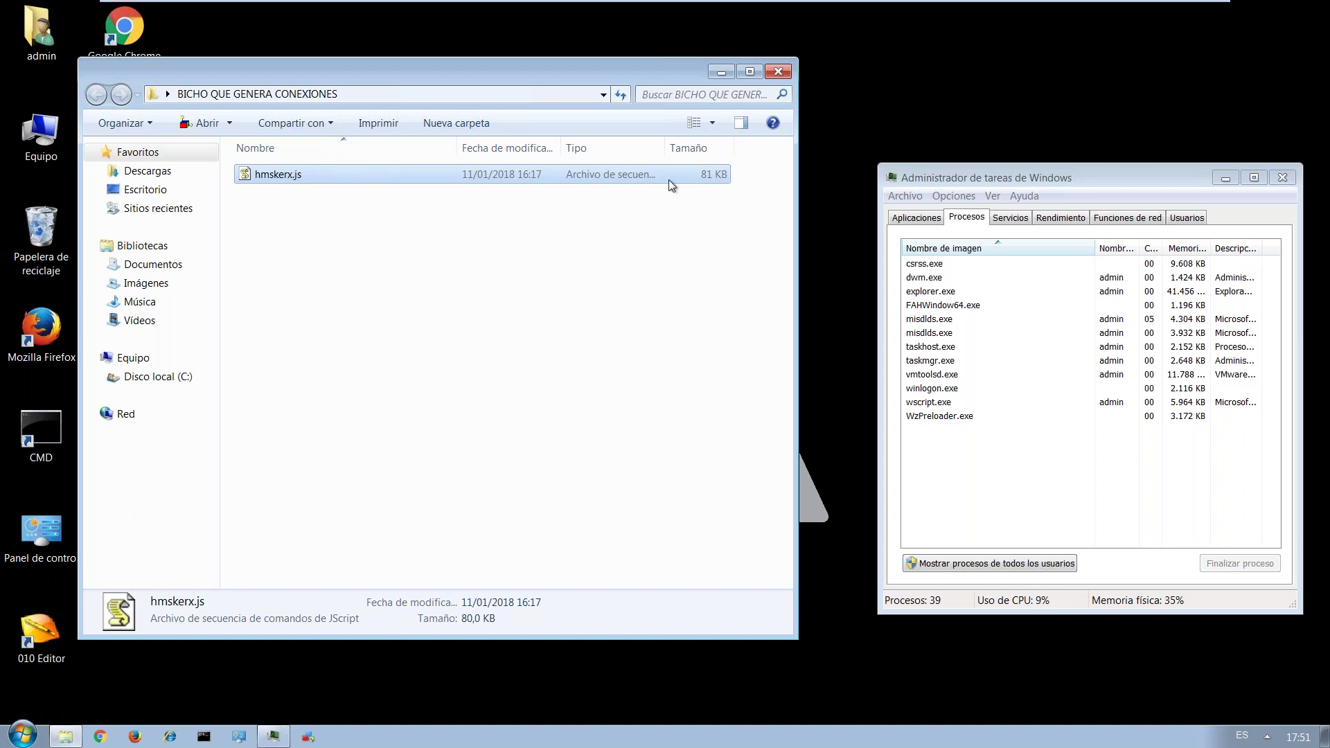
Launch apateDNS.exe from the FLARE tools folder with administrator rights.
left_click(721, 73)
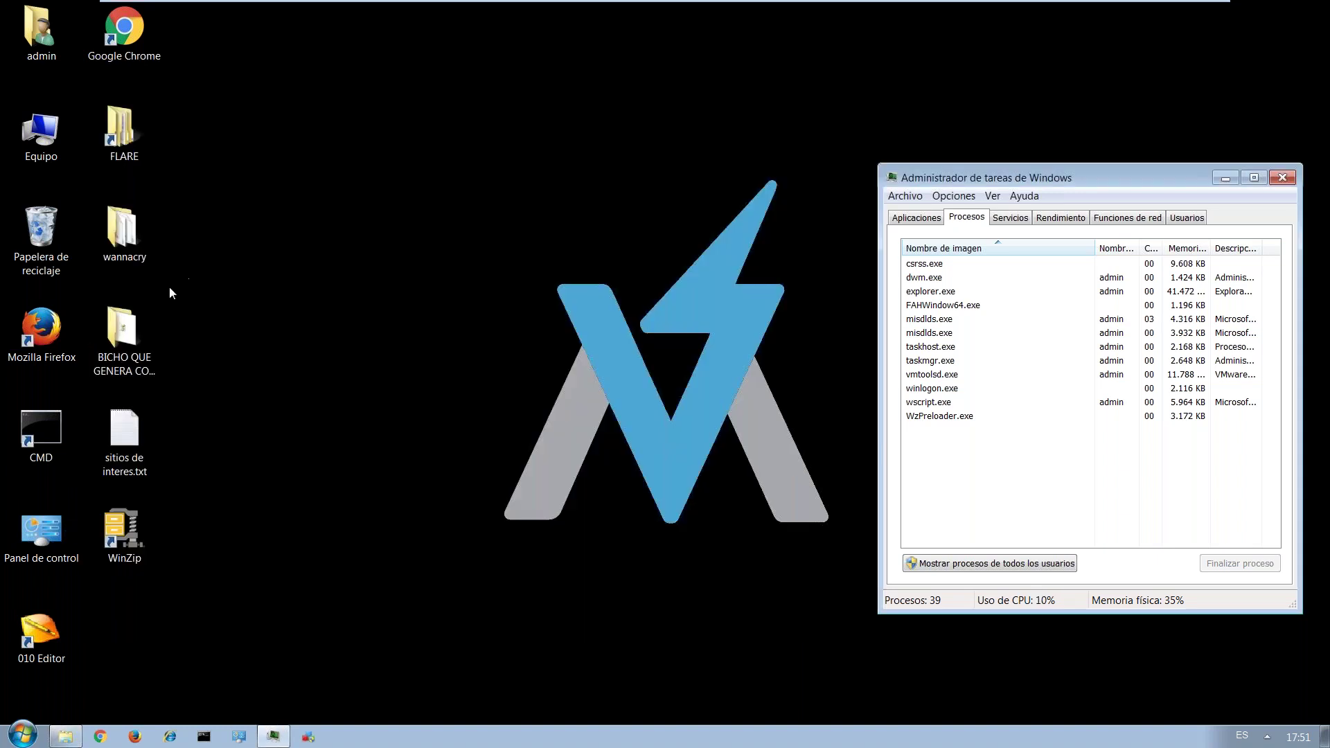
double_click(122, 156)
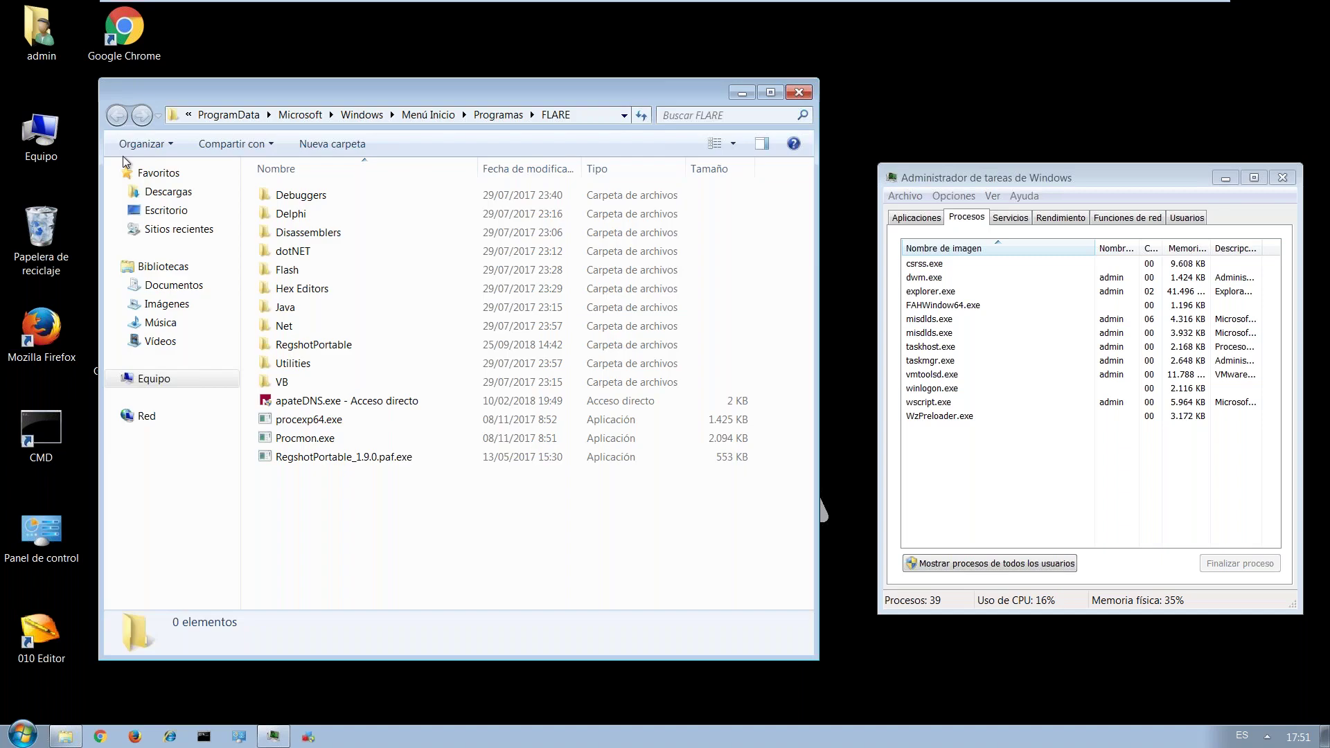
left_click(318, 401)
key("Return")
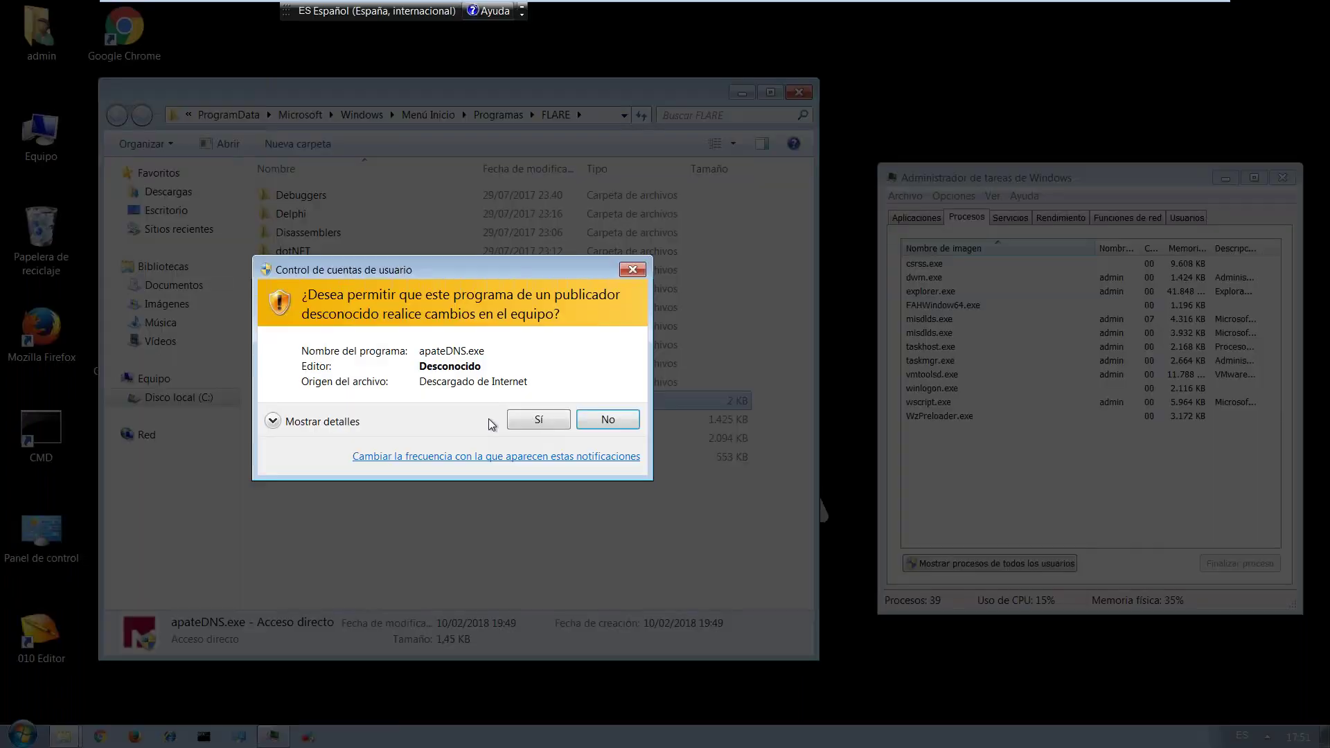
left_click(539, 420)
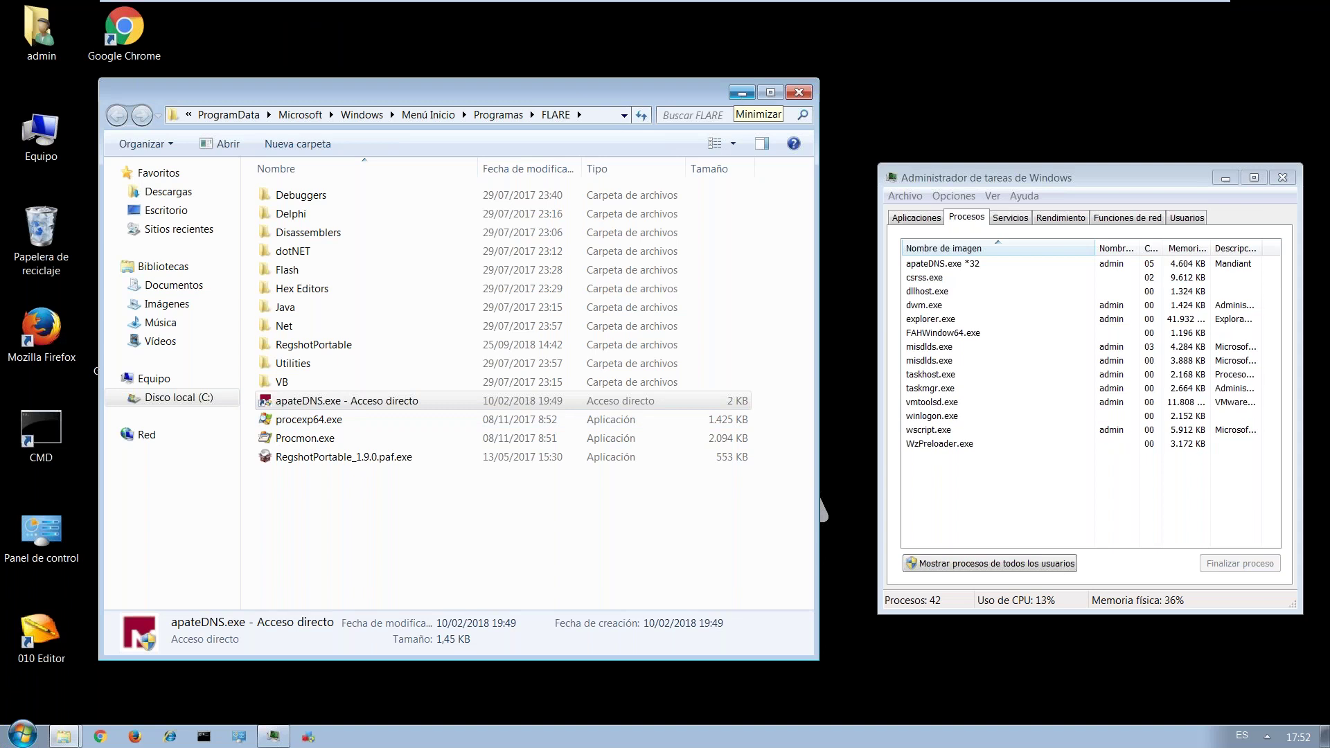
Start apateDNS's fake DNS server, then close apateDNS.
left_click(922, 525)
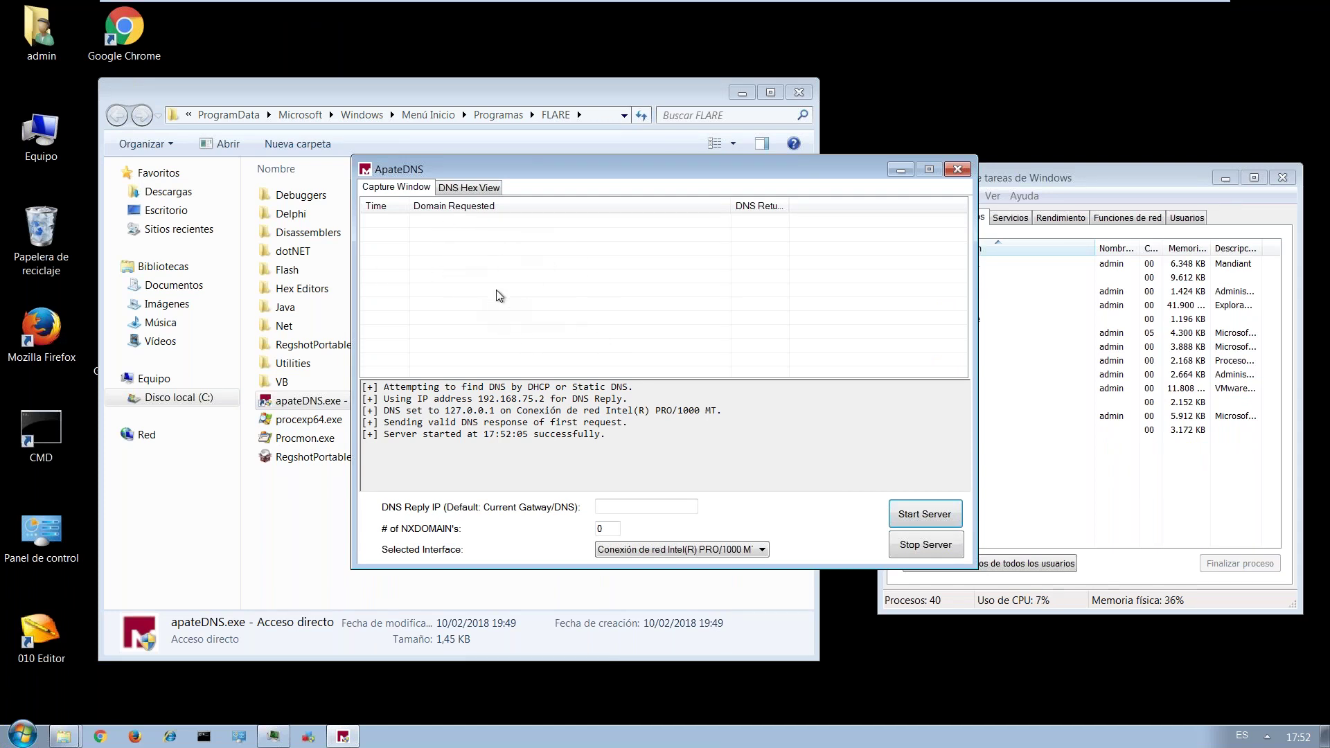
left_click(940, 523)
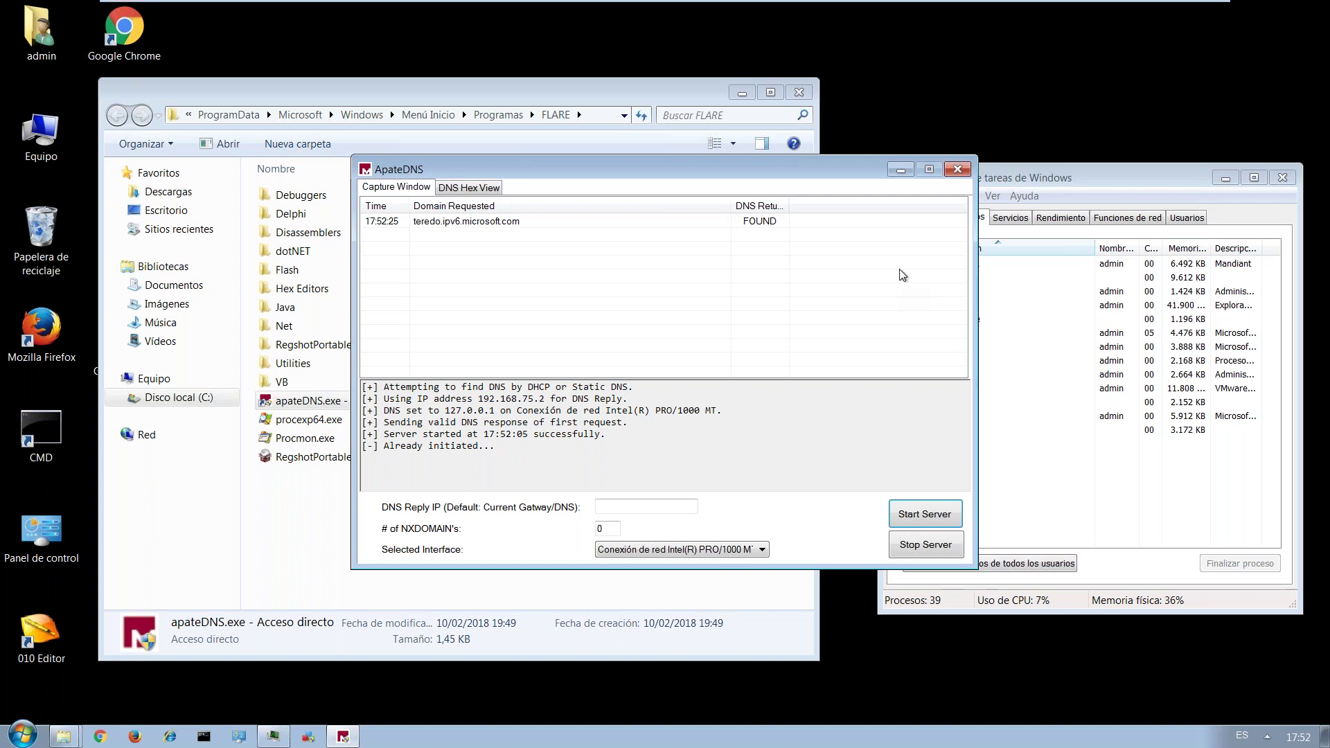
left_click(958, 170)
Close the FLARE window, select the valkyrie.comodo.com line in sitios de interes.txt, and start Chrome.
left_click(798, 92)
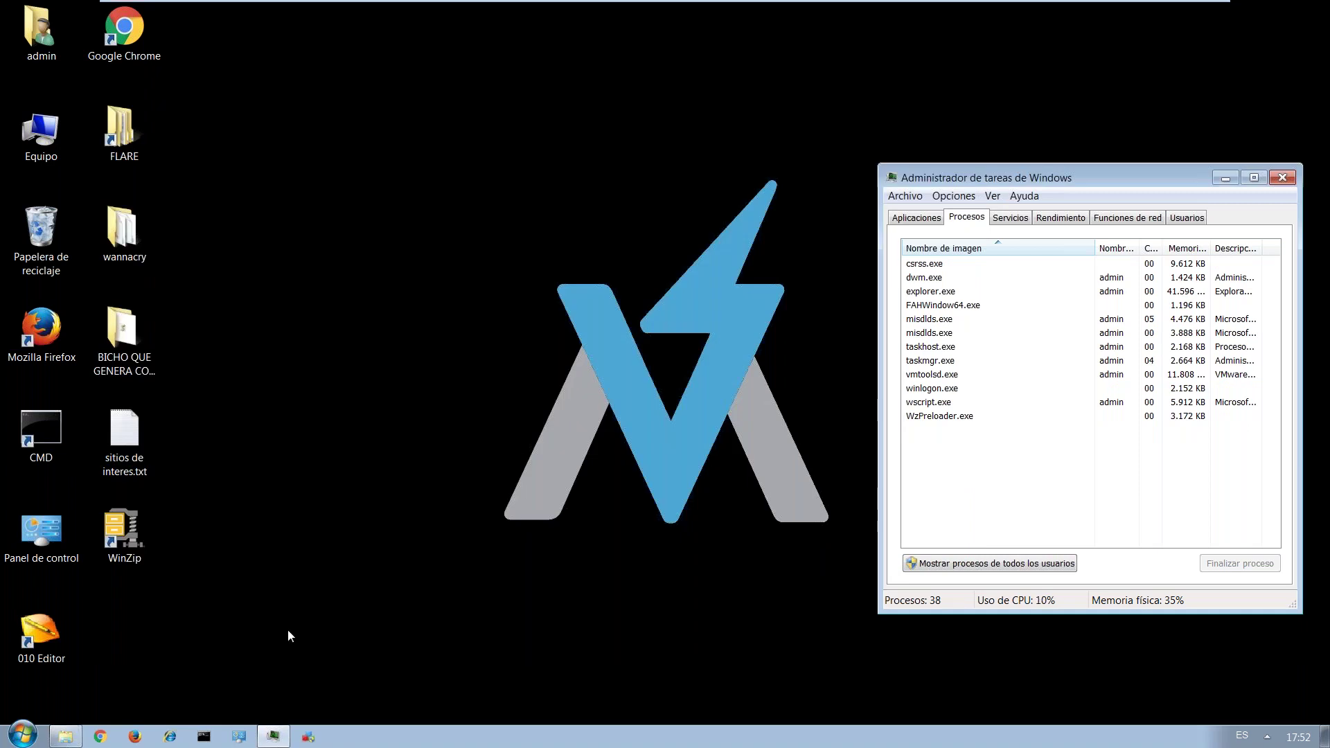
double_click(134, 434)
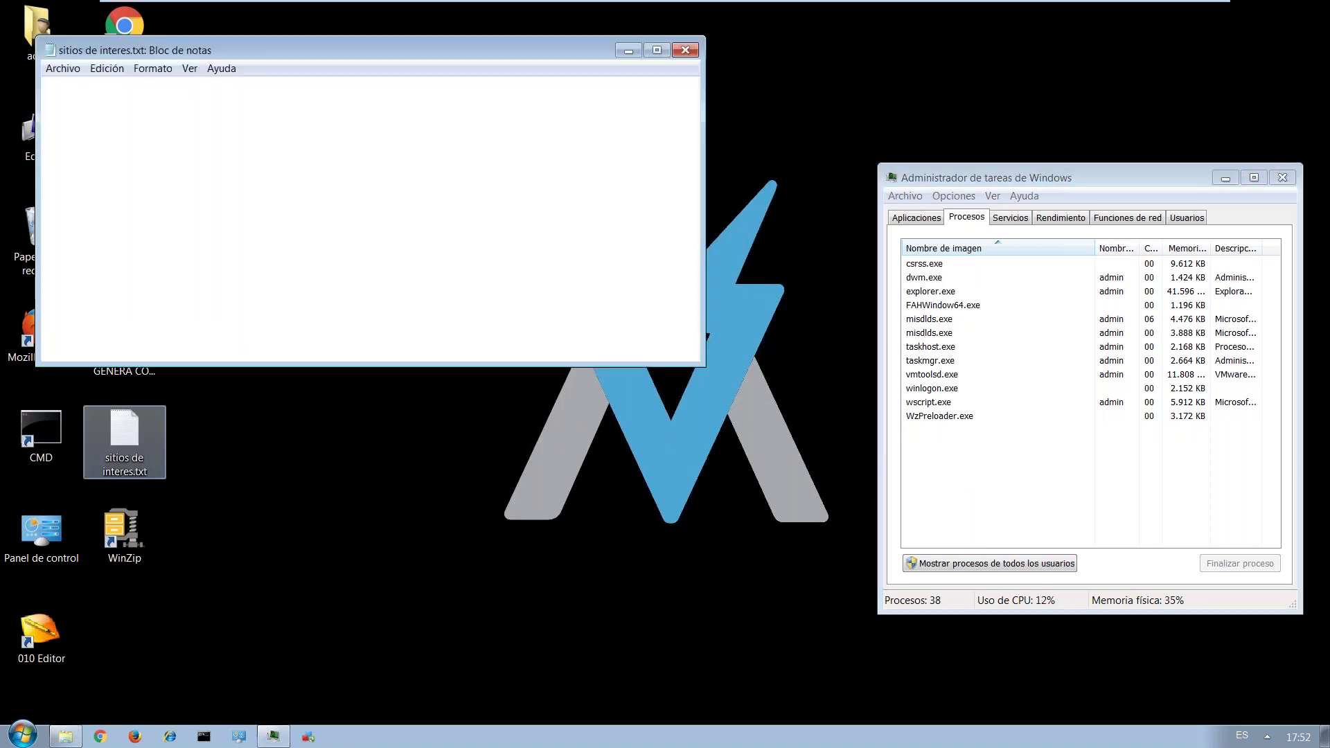
left_click_drag(307, 108, 37, 104)
key("ctrl+c")
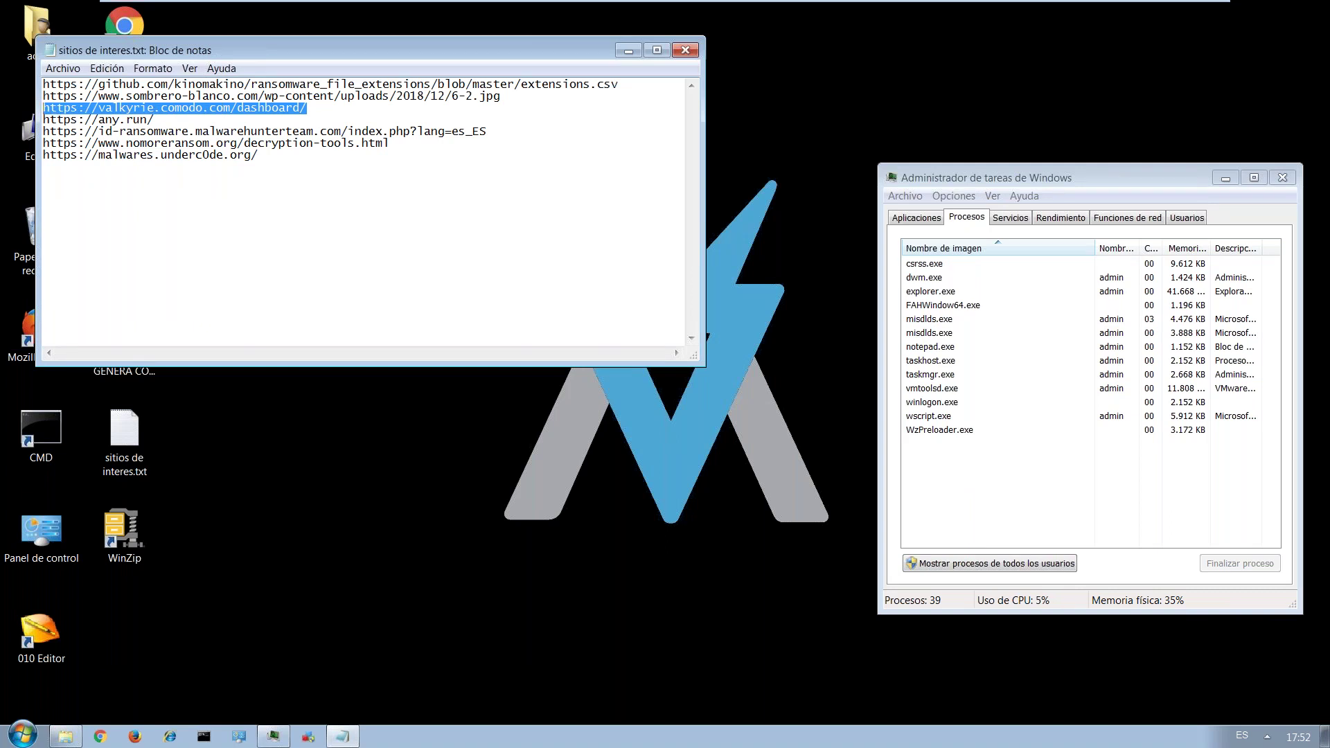
left_click(101, 736)
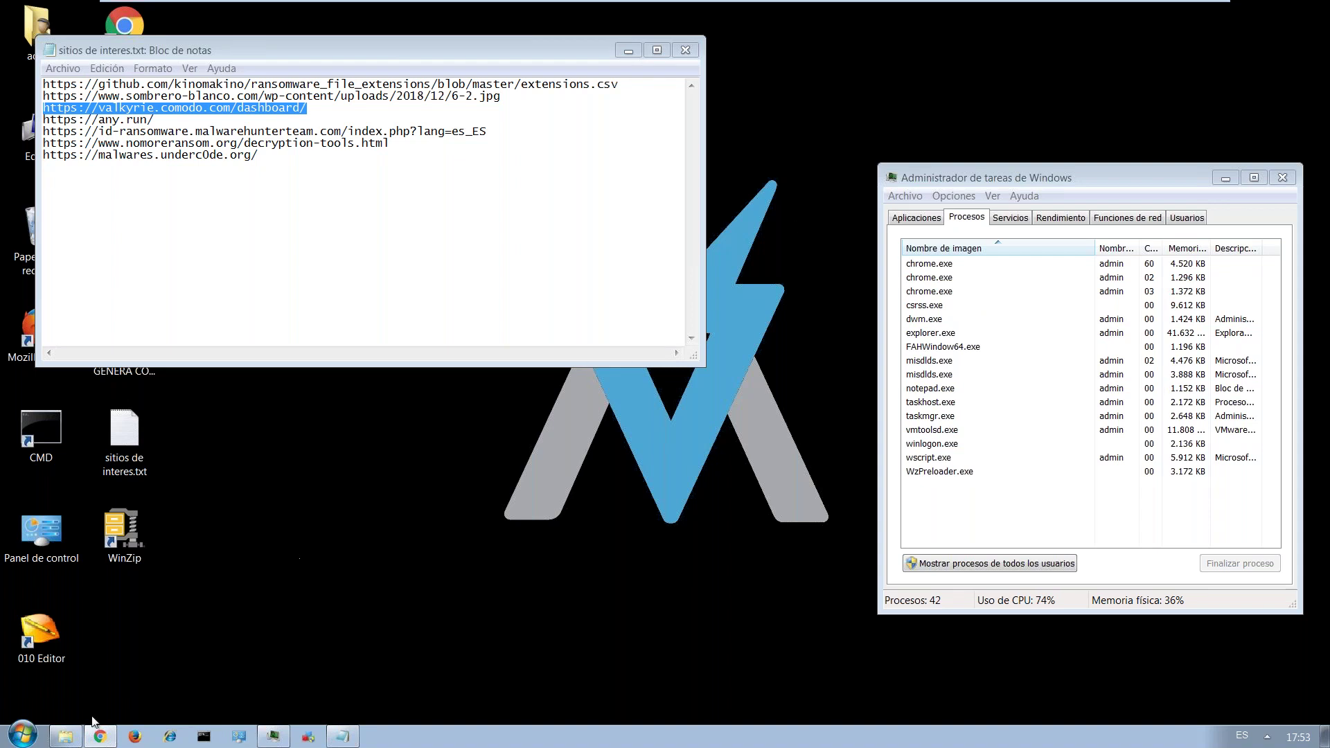
Load the copied valkyrie.comodo.com address in Chrome and dismiss the translation offer.
mouse_move(93, 740)
key("alt+Tab")
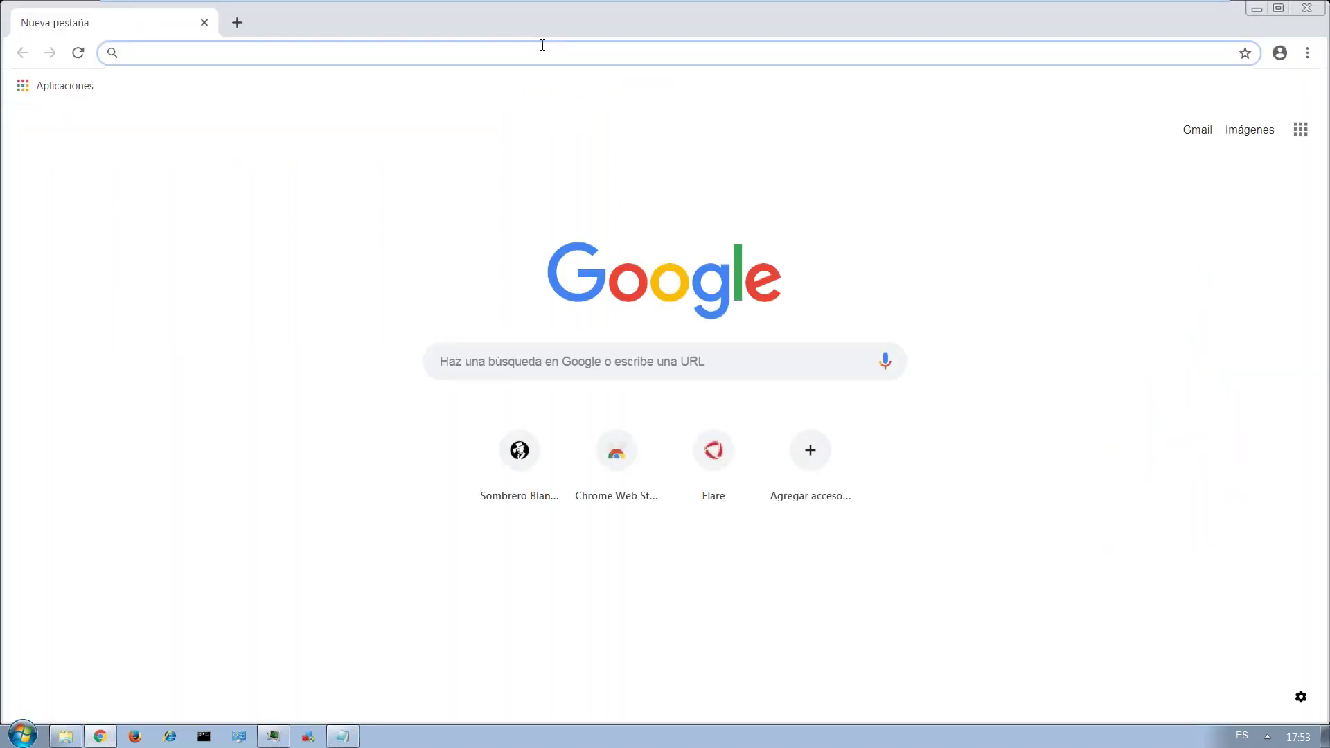
key("ctrl+v")
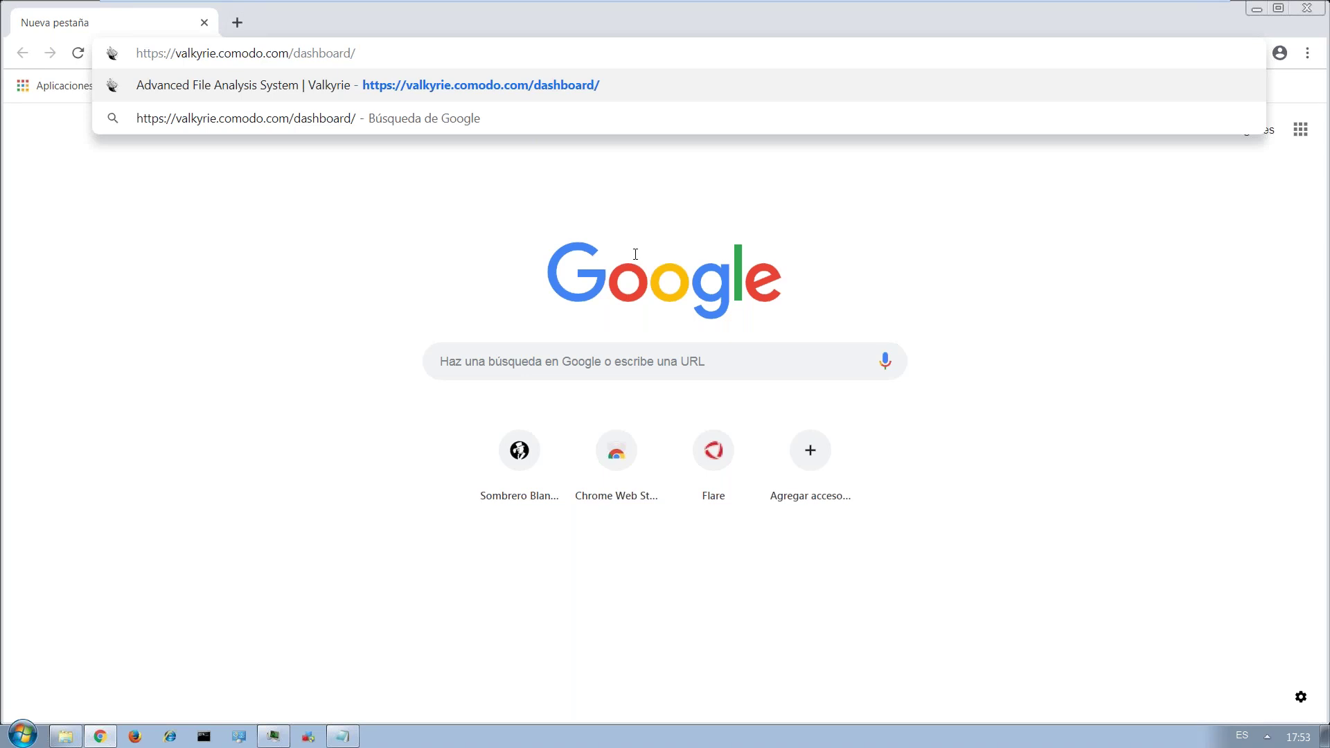
key("Return")
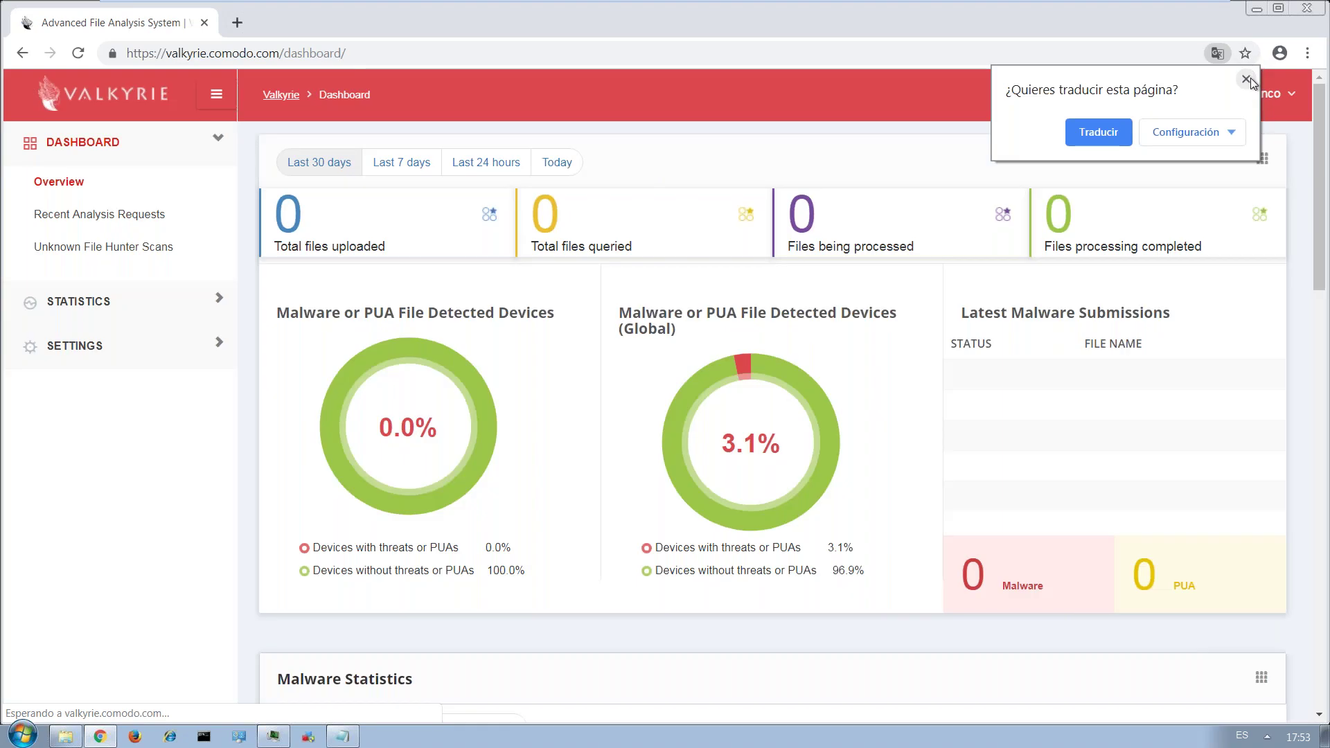
left_click(1250, 77)
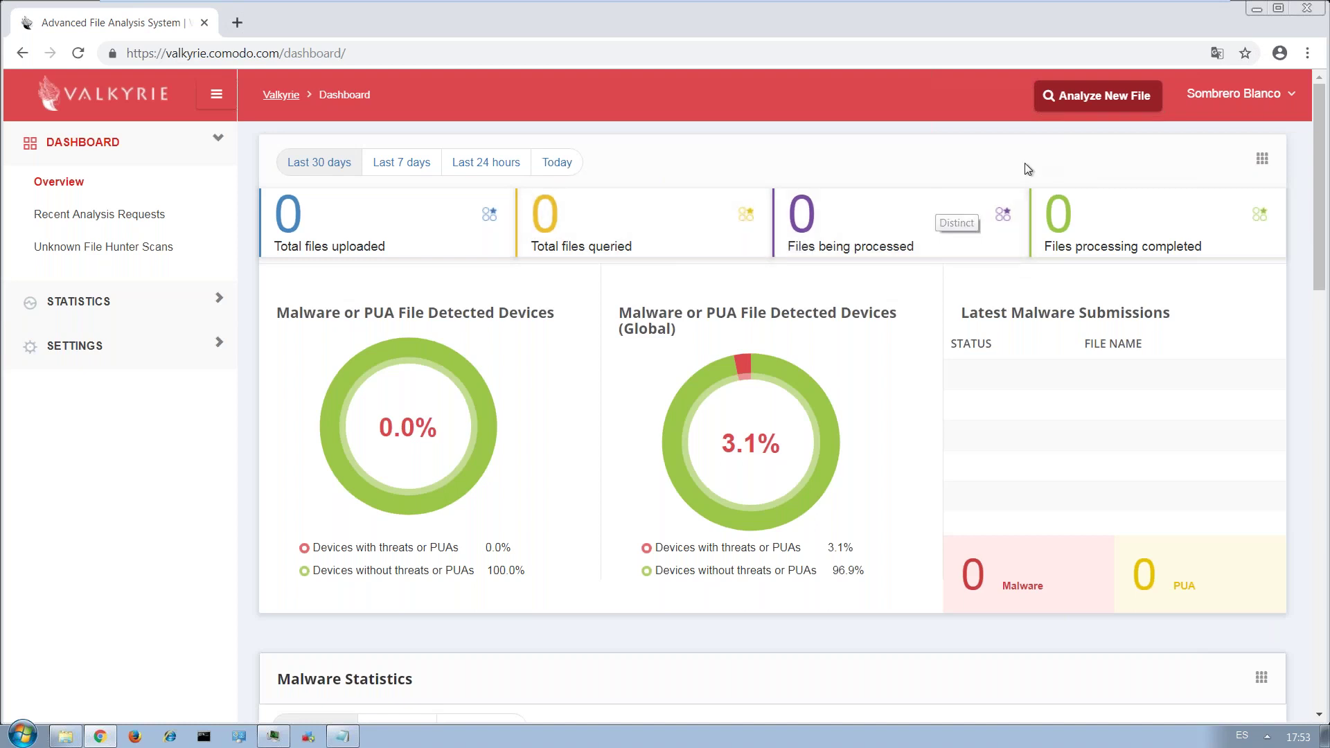
Upload WannaCry.EXE to Valkyrie and request a re-analysis of the already-known file.
left_click(1089, 104)
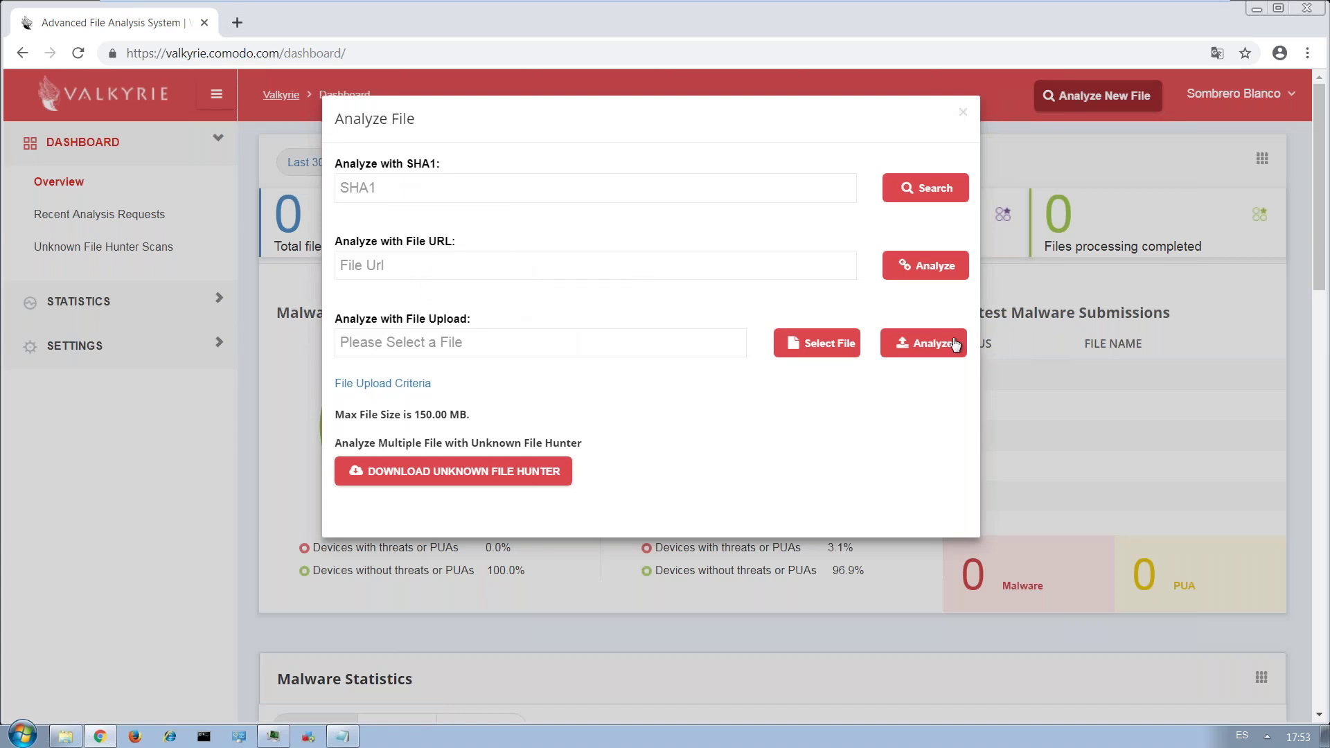
left_click(836, 354)
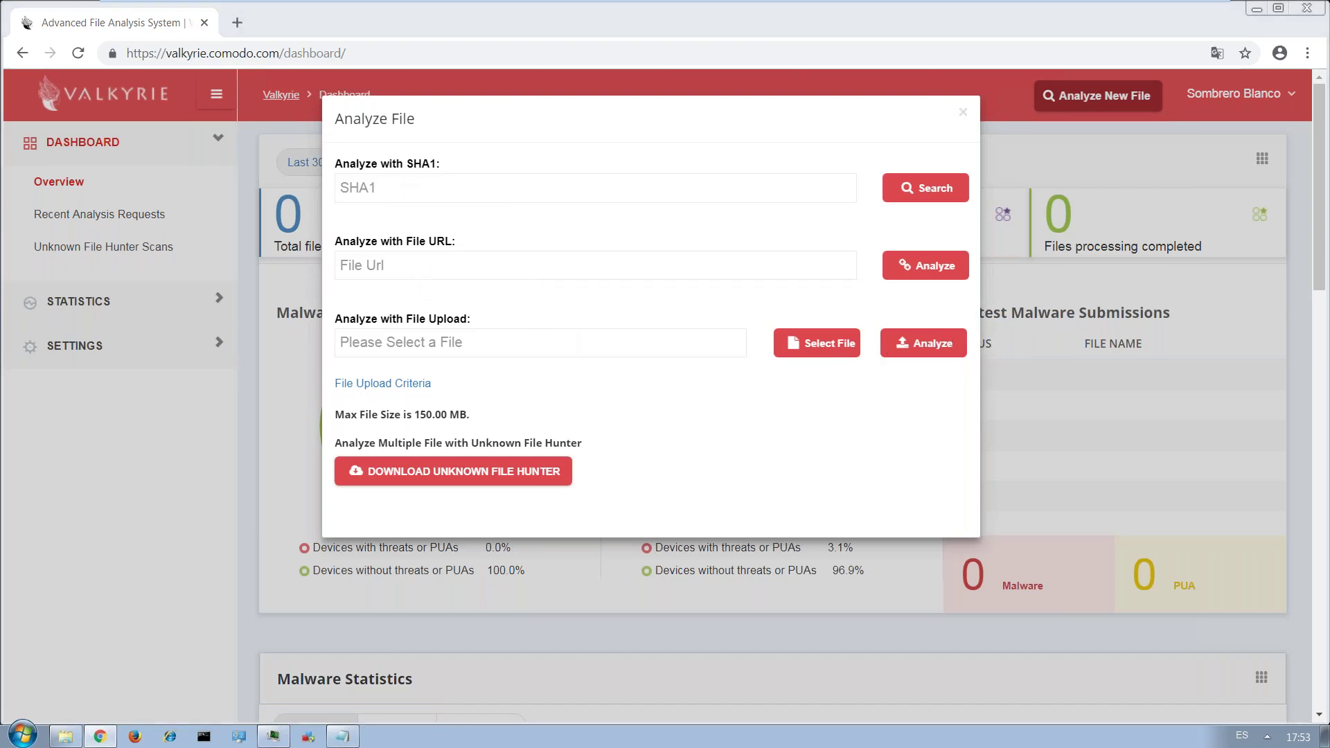
left_click(217, 157)
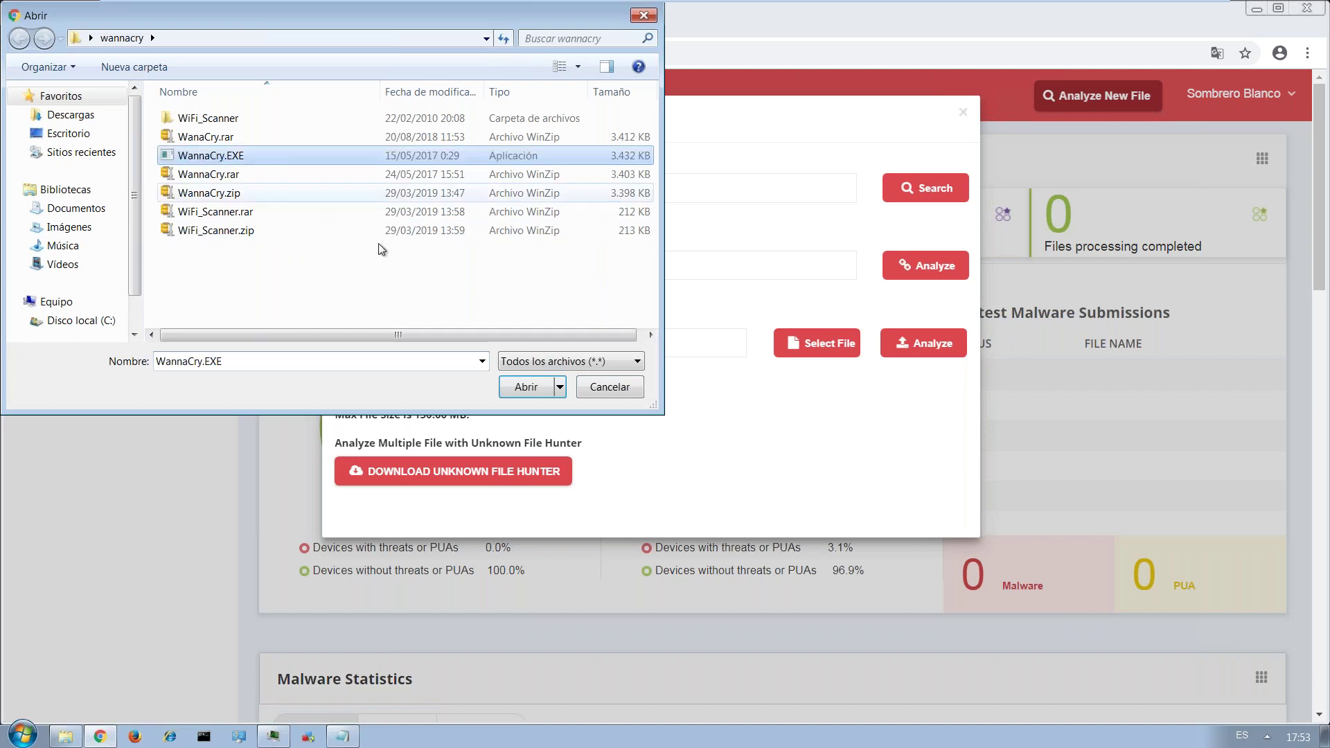
left_click(526, 387)
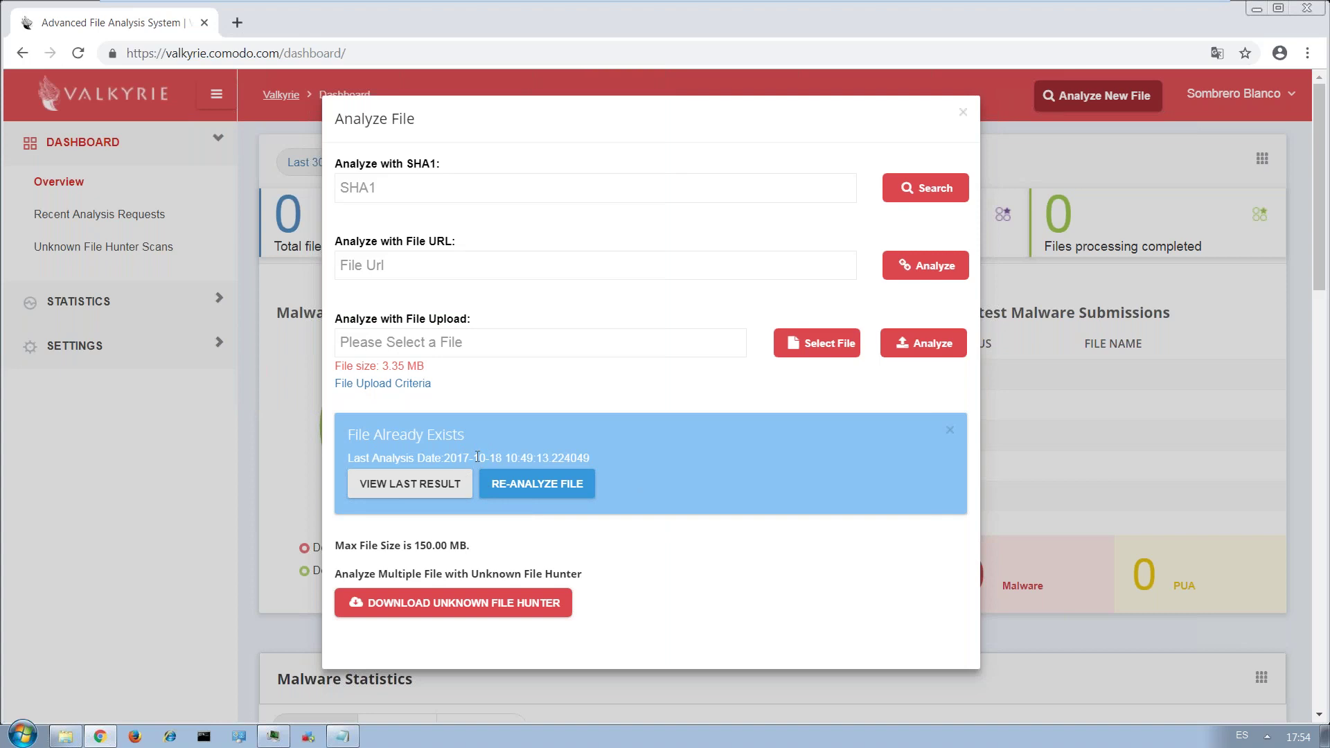
left_click(537, 484)
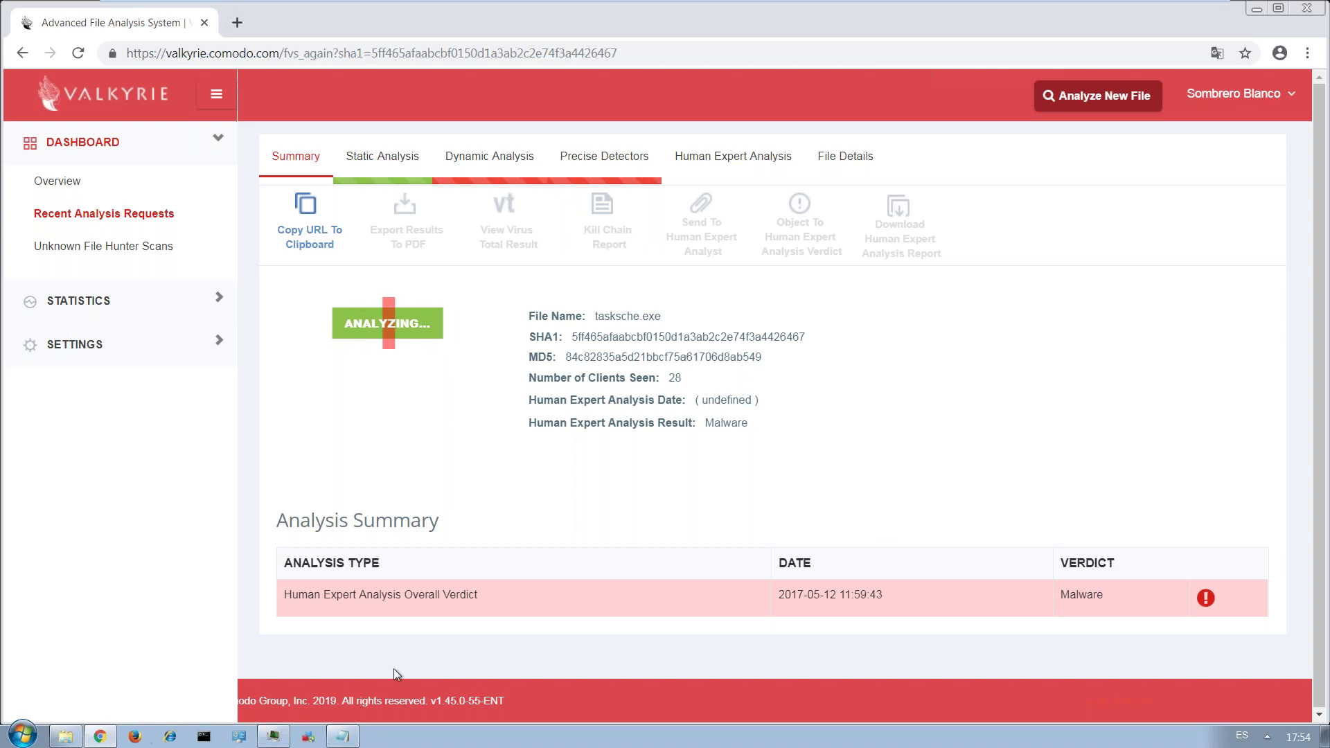
Copy the any.run address from the site list and open it in a new tab.
left_click(342, 735)
left_click_drag(168, 109, 72, 120)
left_click_drag(163, 119, 52, 118)
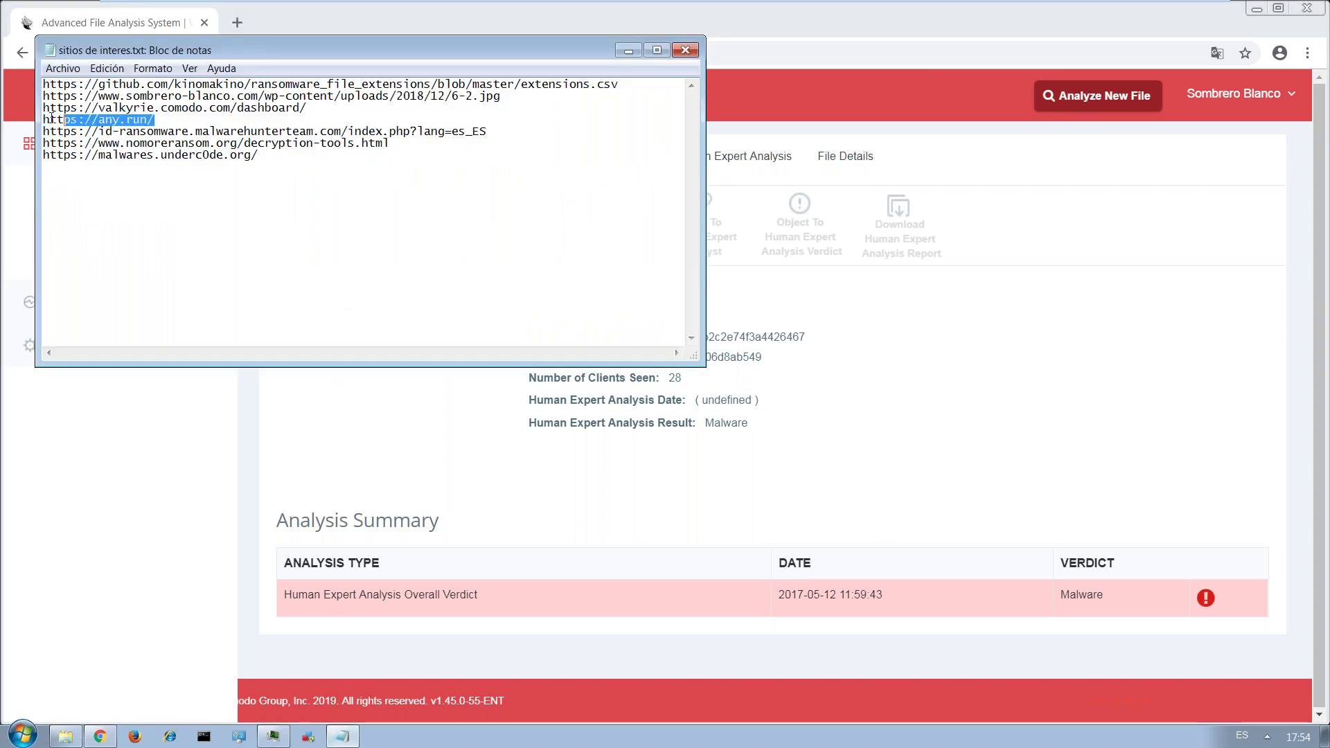
left_click(236, 23)
type("https://any.run/")
key("Return")
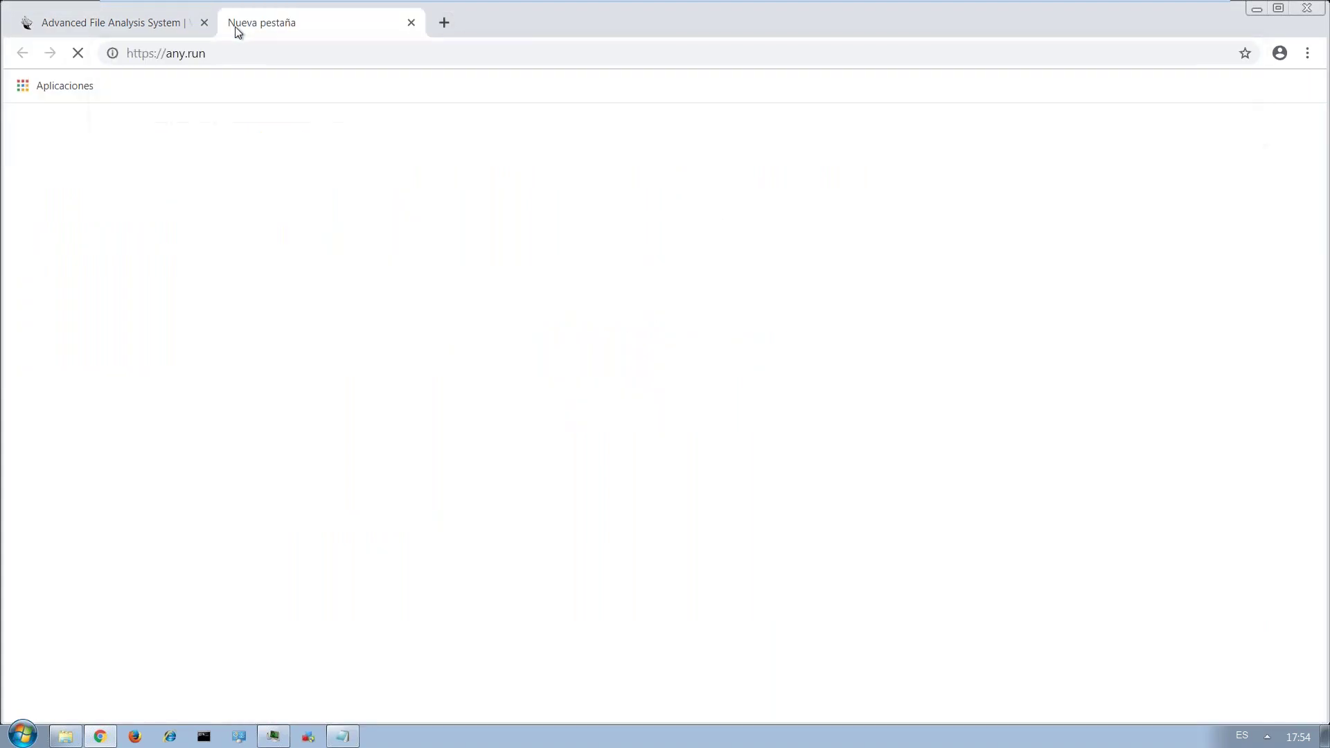
Open the id-ransomware address from the list in a new tab.
key("alt+Tab")
left_click_drag(492, 131, 21, 133)
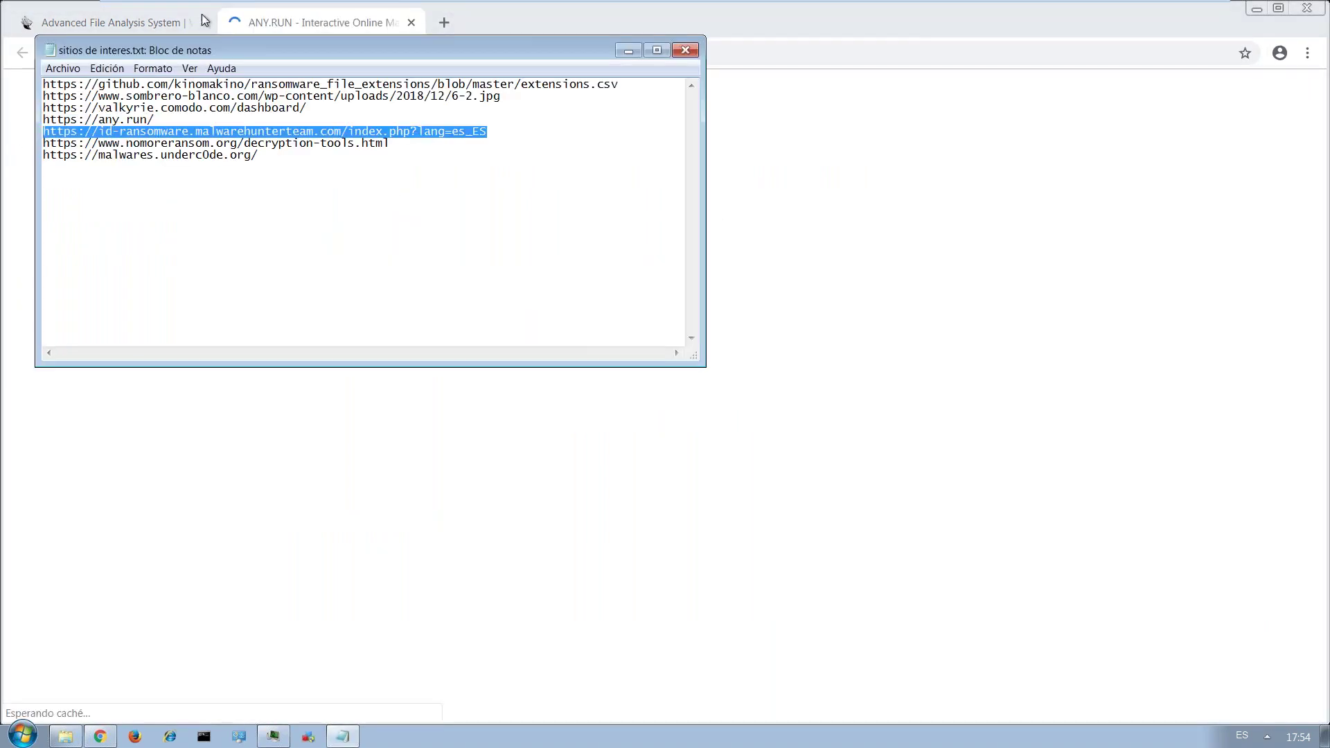
key("ctrl+c")
left_click(437, 23)
left_click(440, 23)
key("ctrl+v")
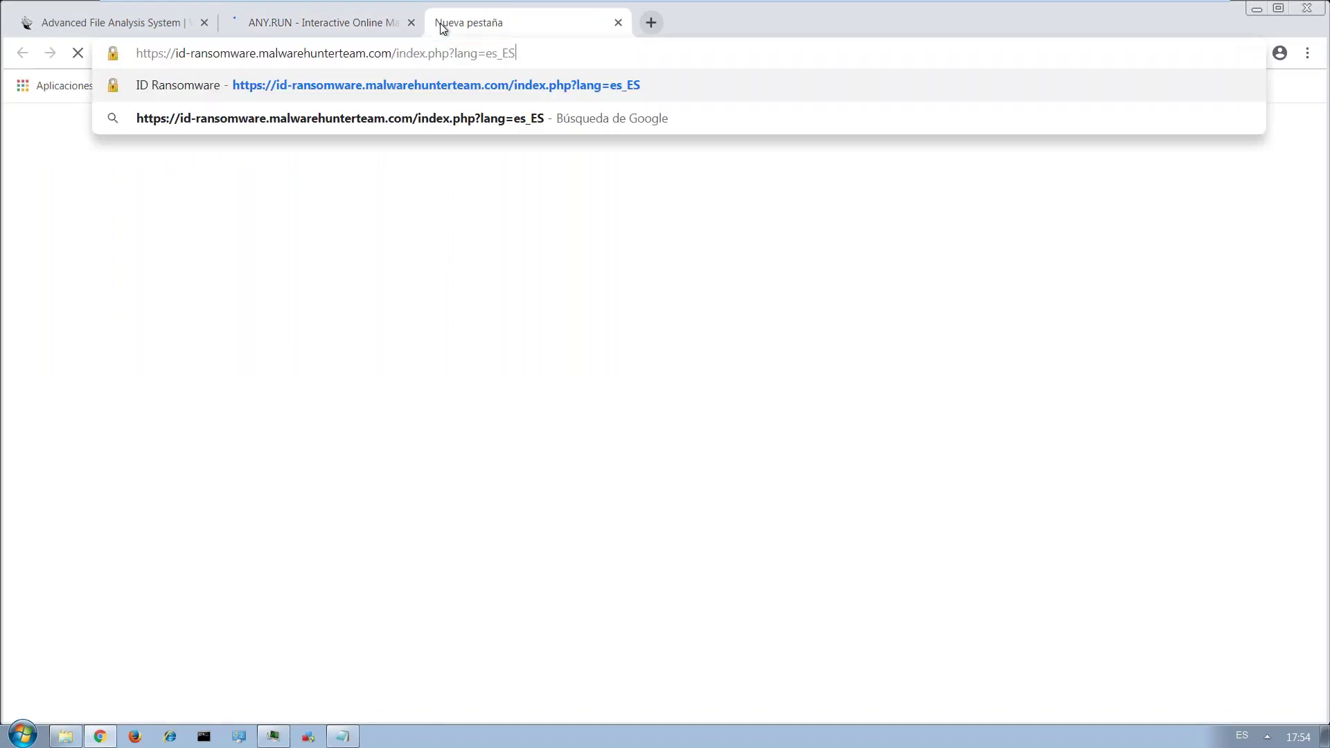
key("Return")
Open the nomoreransom address from the list in a new tab.
key("alt+Tab")
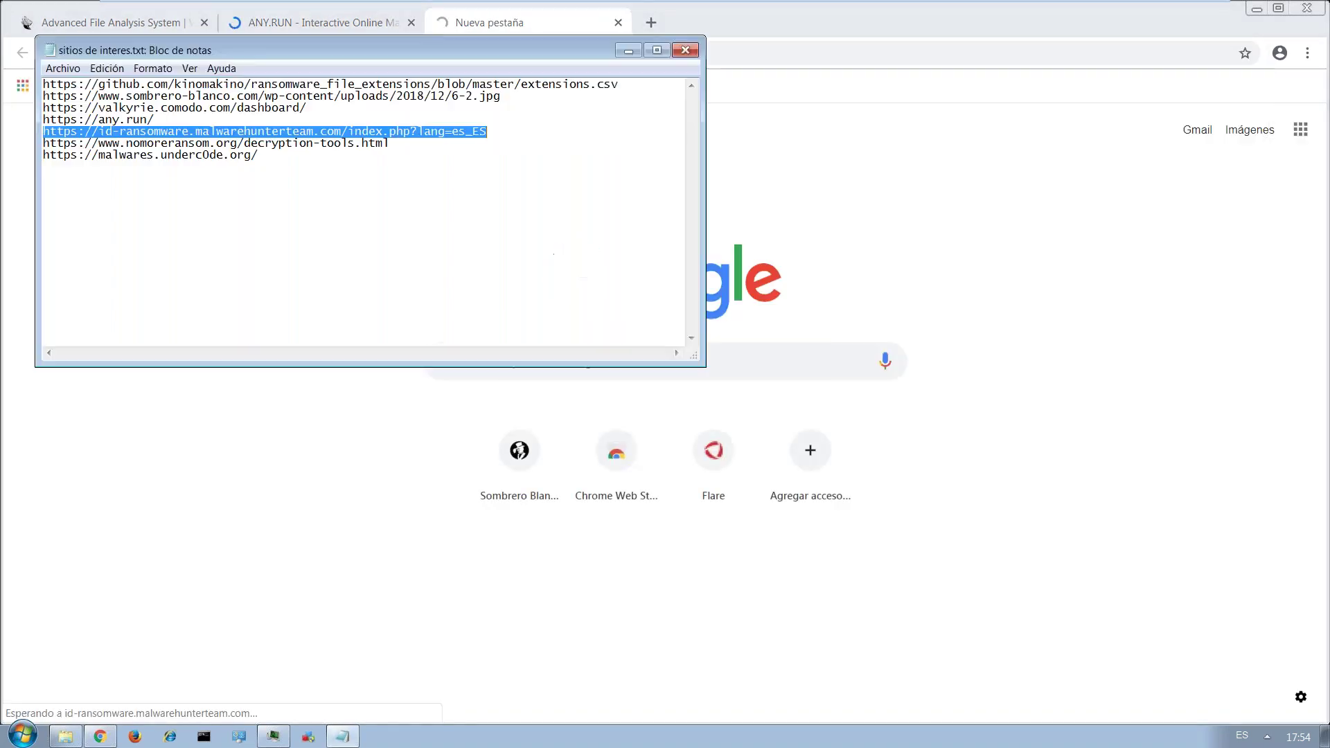
left_click_drag(389, 143, 39, 143)
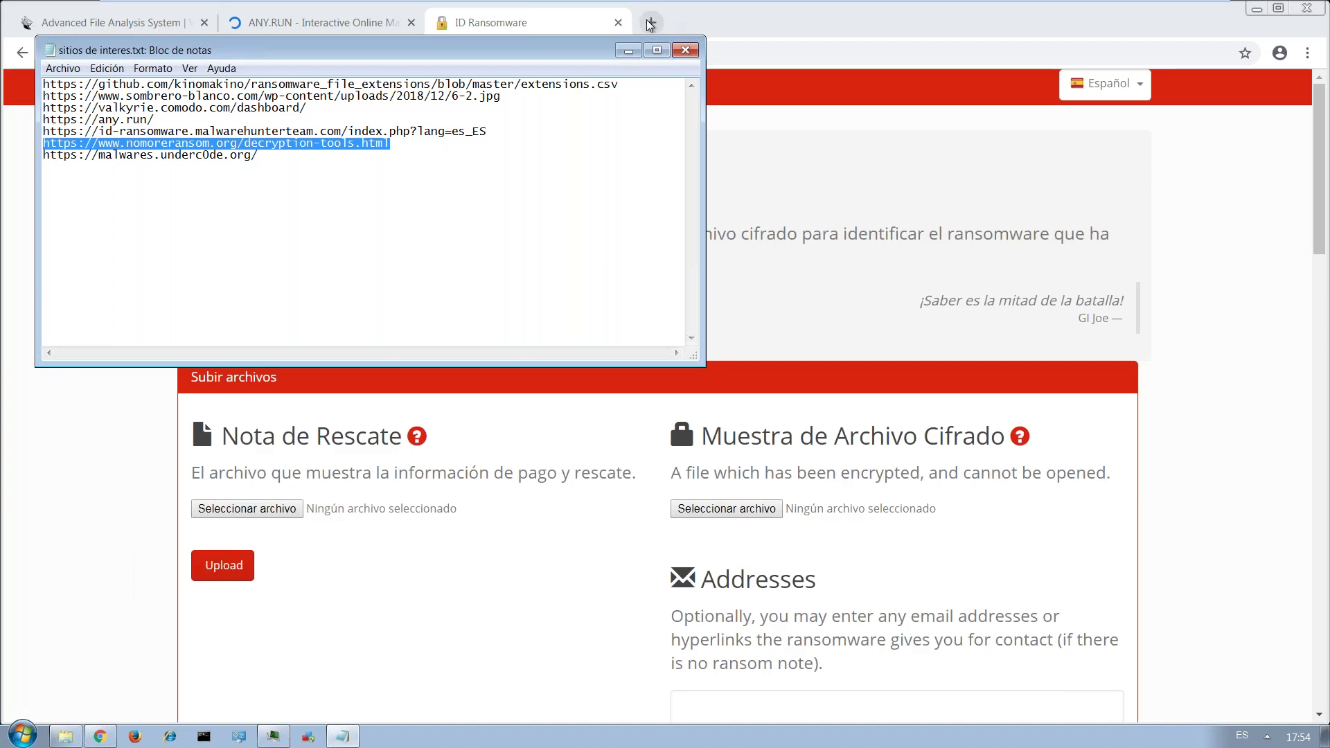
left_click(650, 23)
key("ctrl+v")
key("Return")
Open the Underc0de malware database in a new tab, then return to the Valkyrie report.
key("alt+Tab")
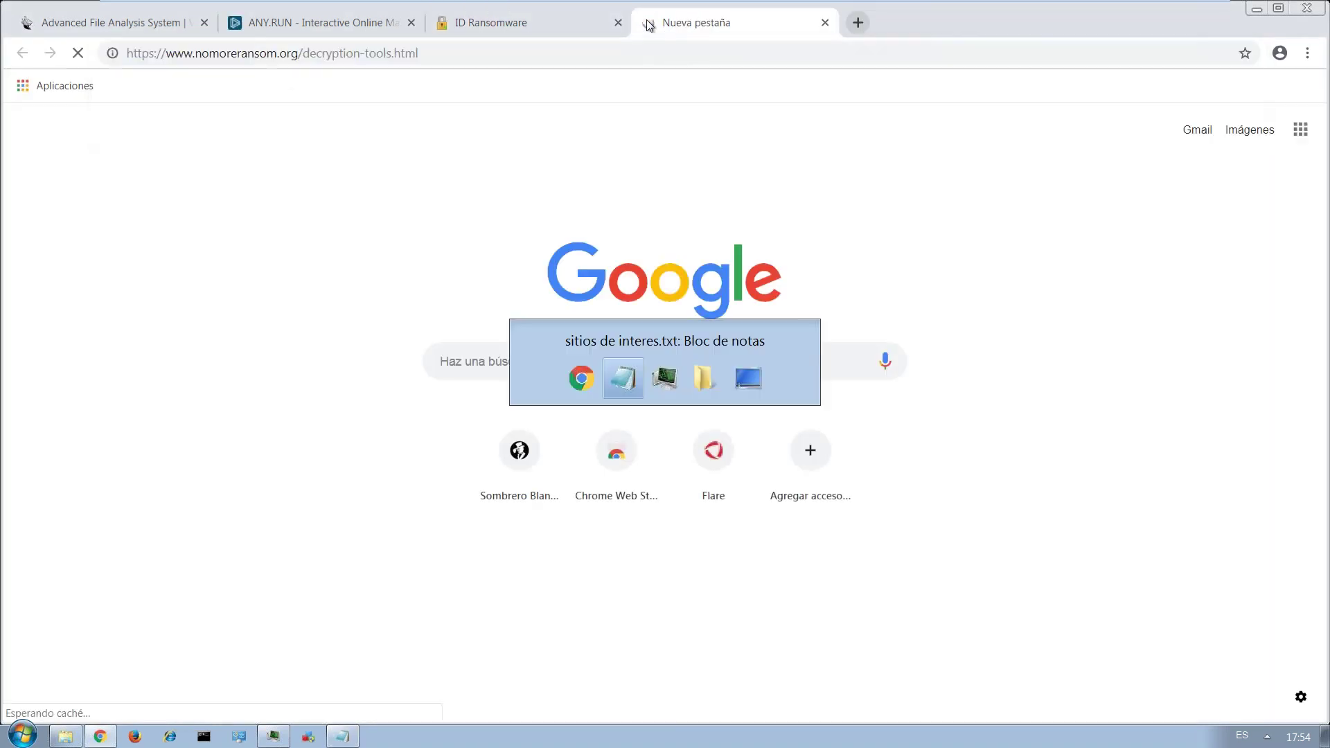
left_click_drag(168, 155, 140, 160)
left_click_drag(256, 156, 44, 160)
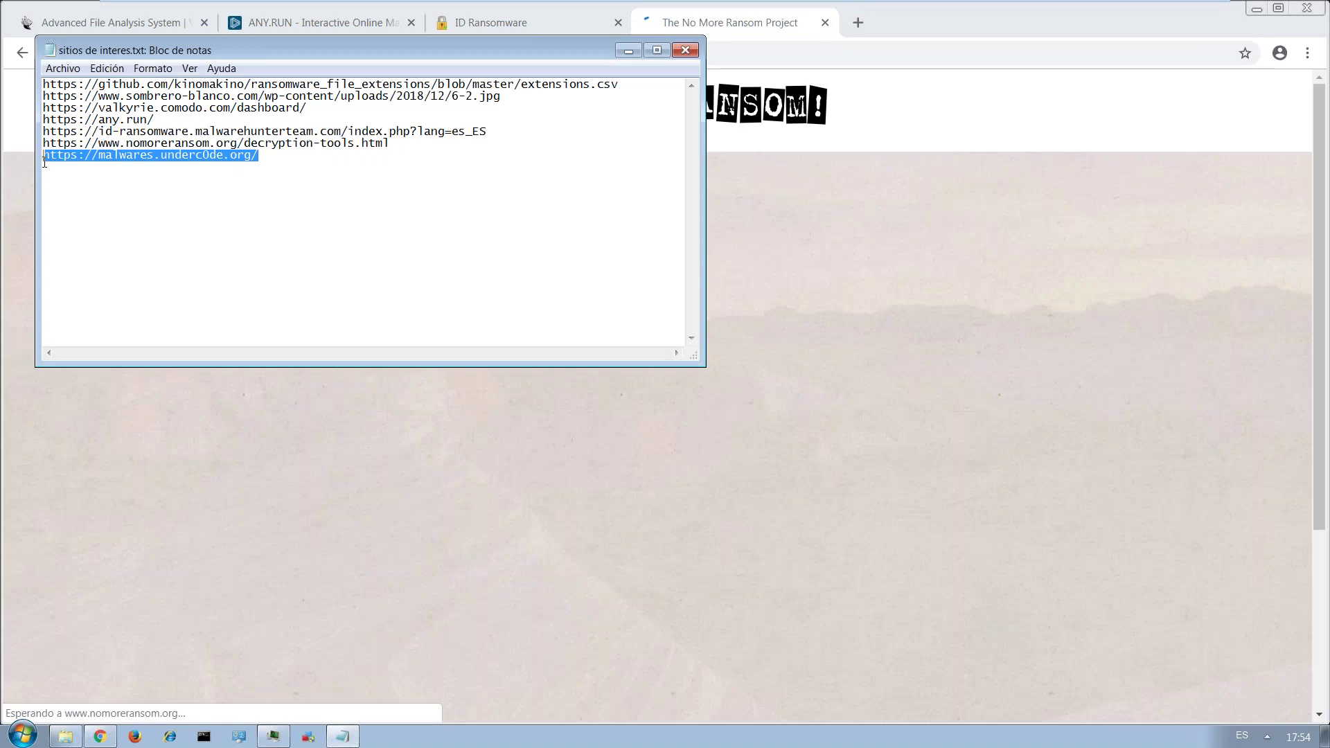
left_click(872, 234)
left_click(858, 22)
key("ctrl+v")
key("Return")
left_click(137, 21)
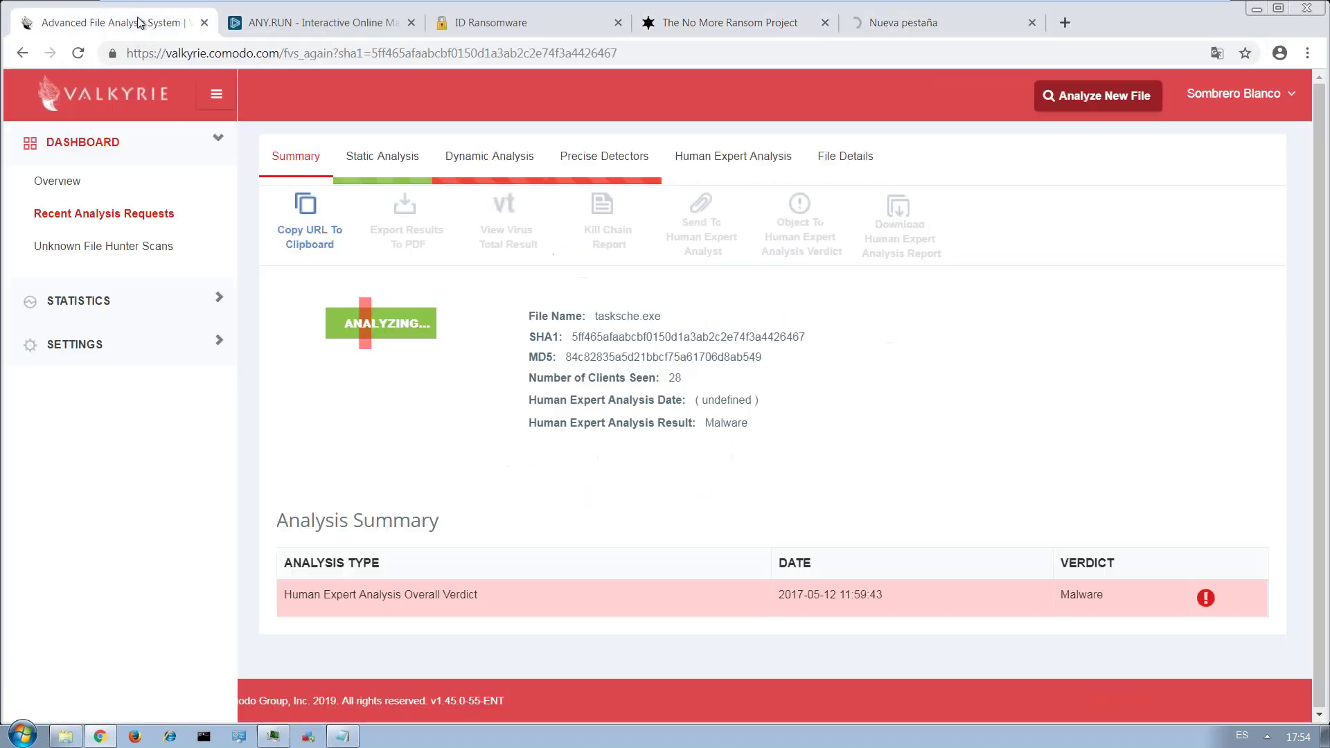
On ANY.RUN, dismiss the translation offer, start a new task and attach WannaCry.EXE.
left_click(289, 22)
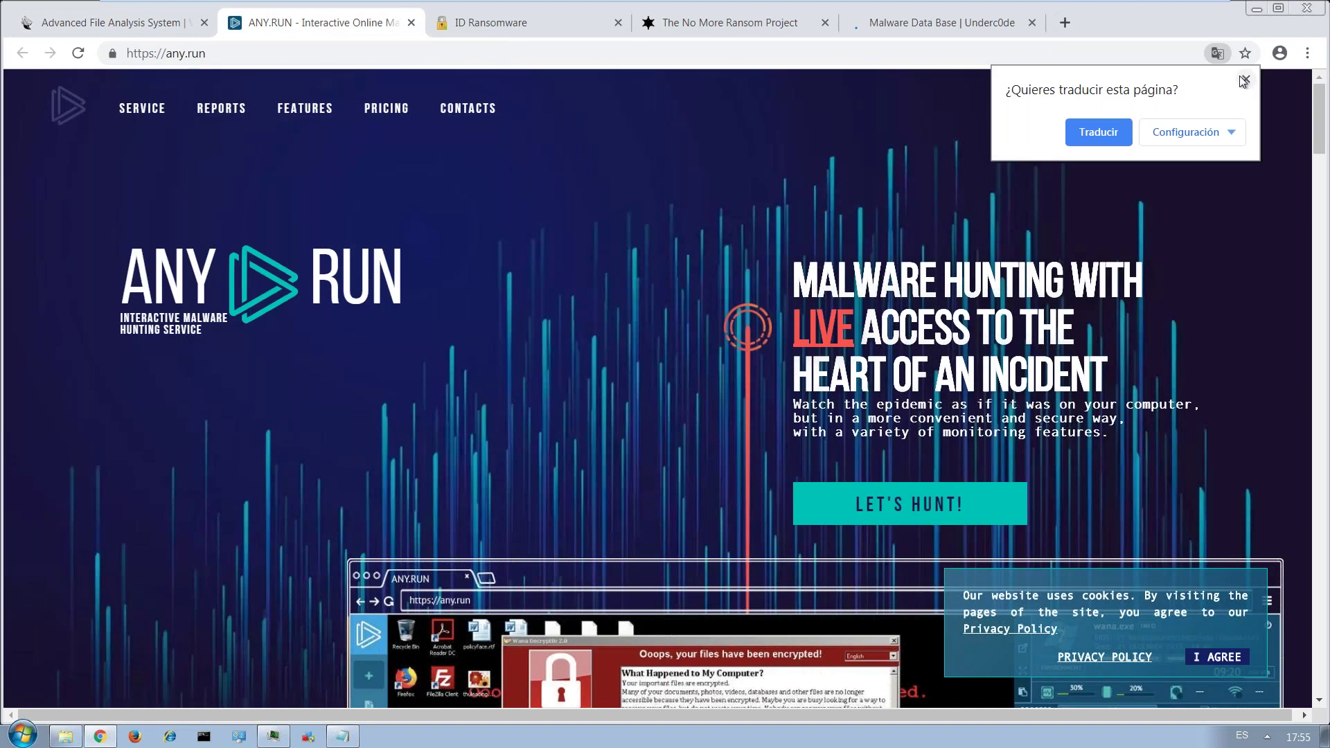
left_click(1246, 82)
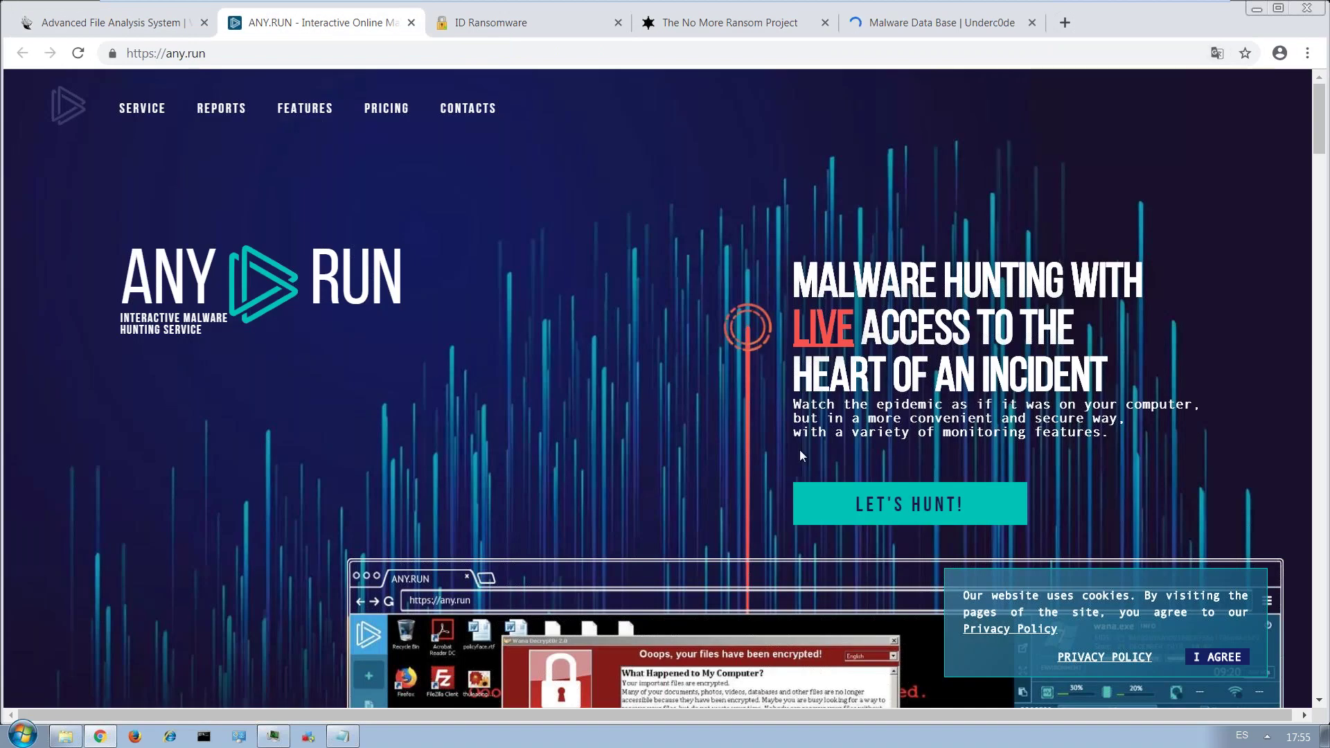
left_click(935, 500)
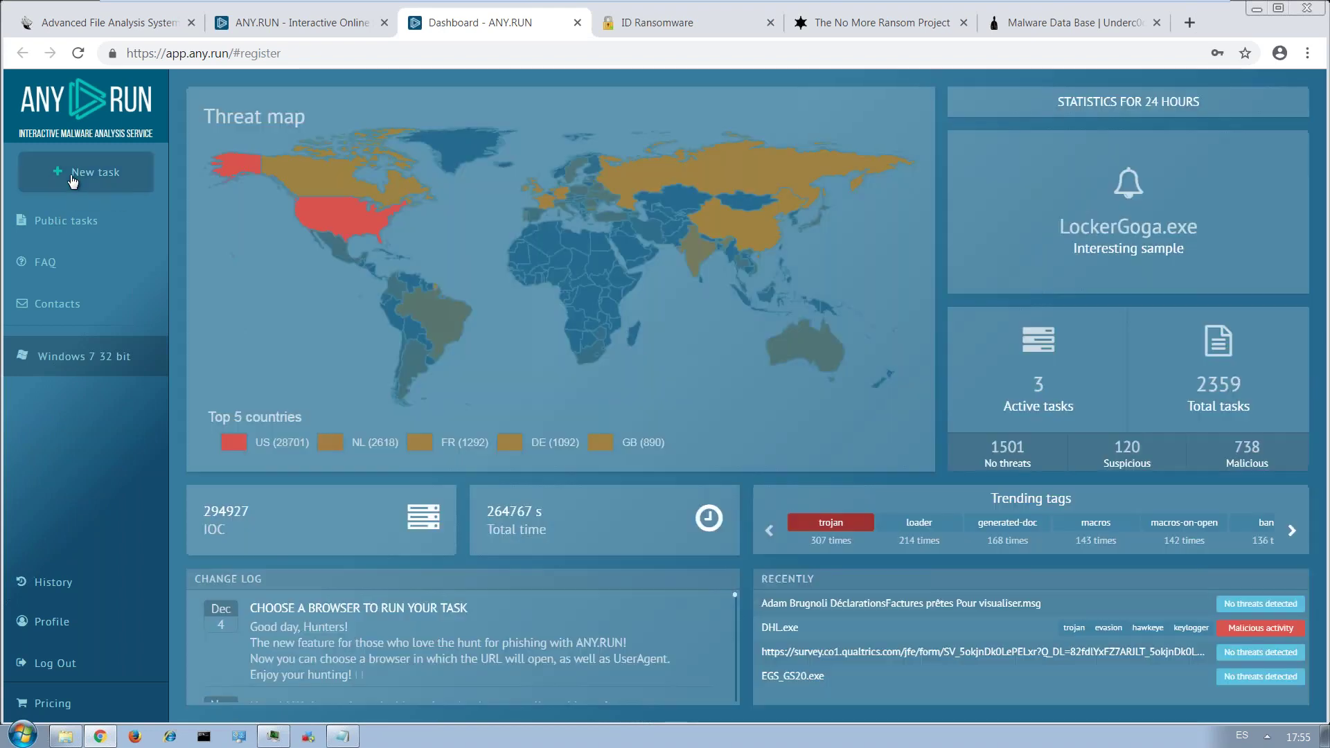
left_click(73, 178)
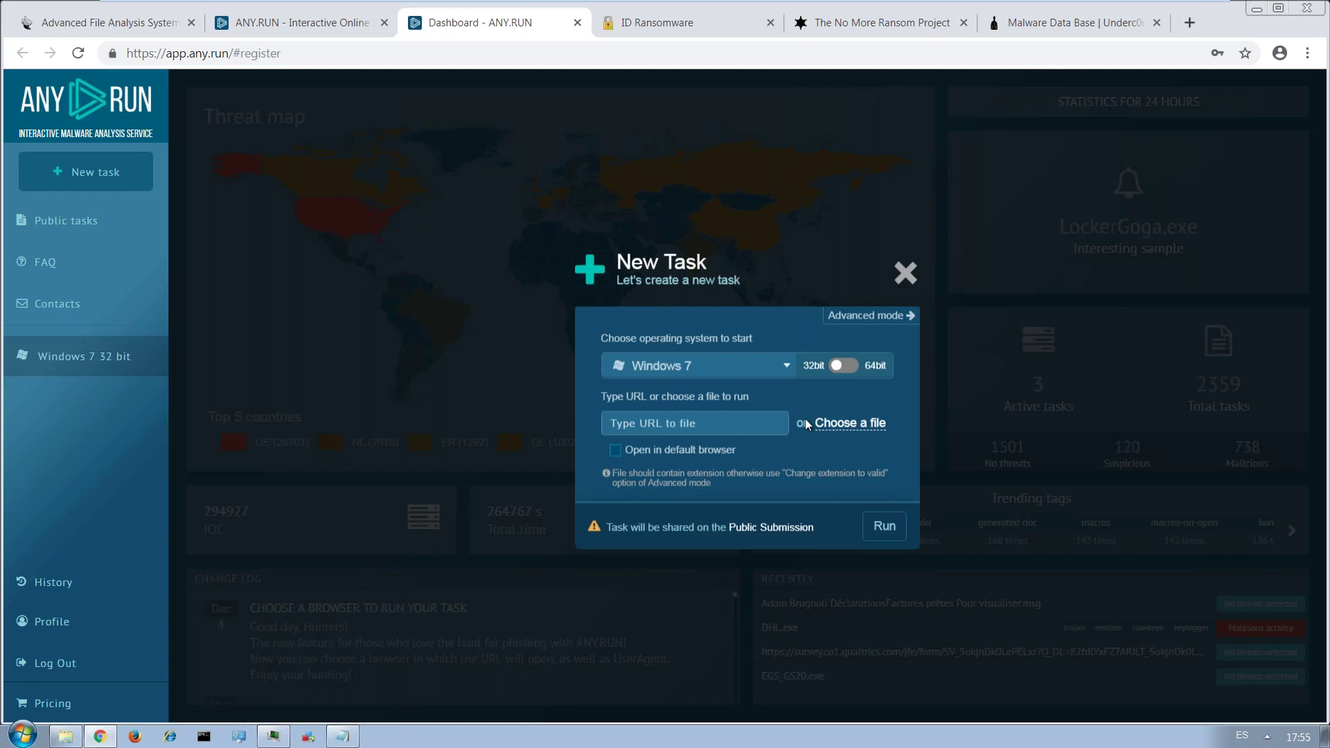
left_click(834, 424)
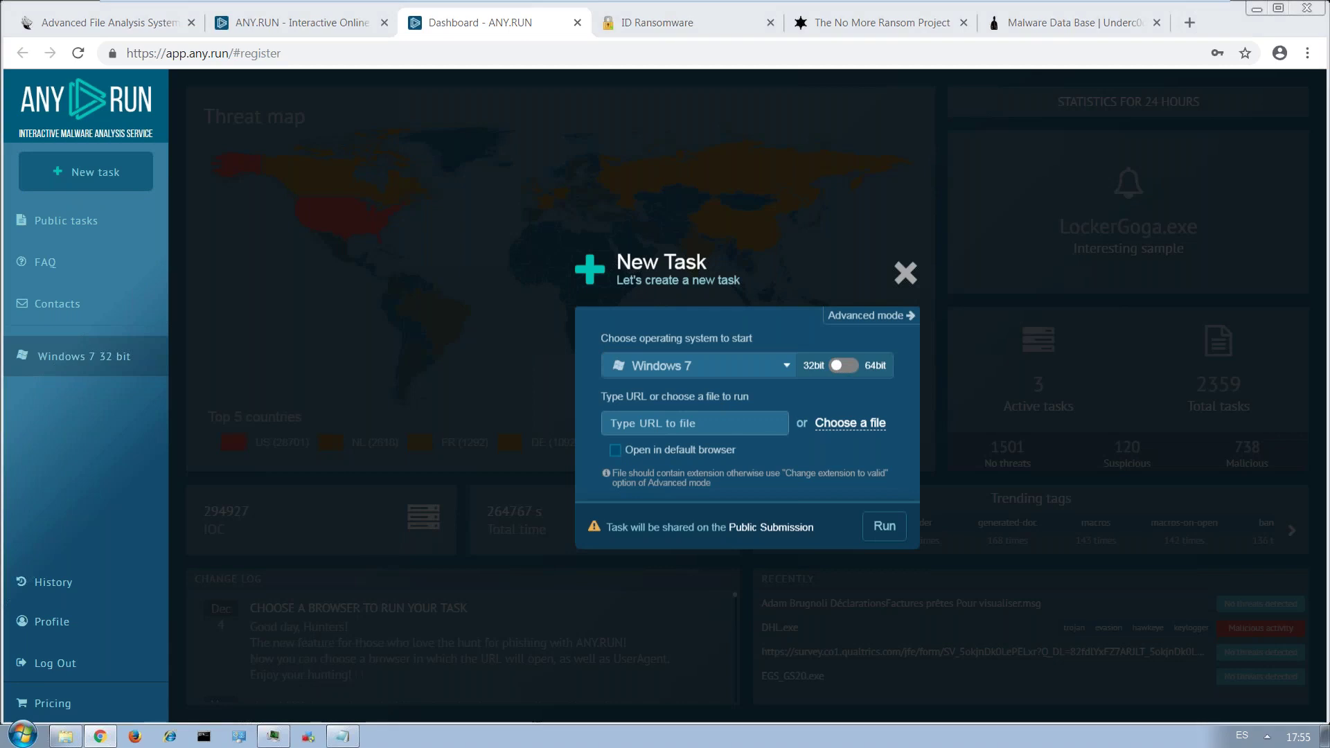
left_click(200, 157)
left_click(527, 389)
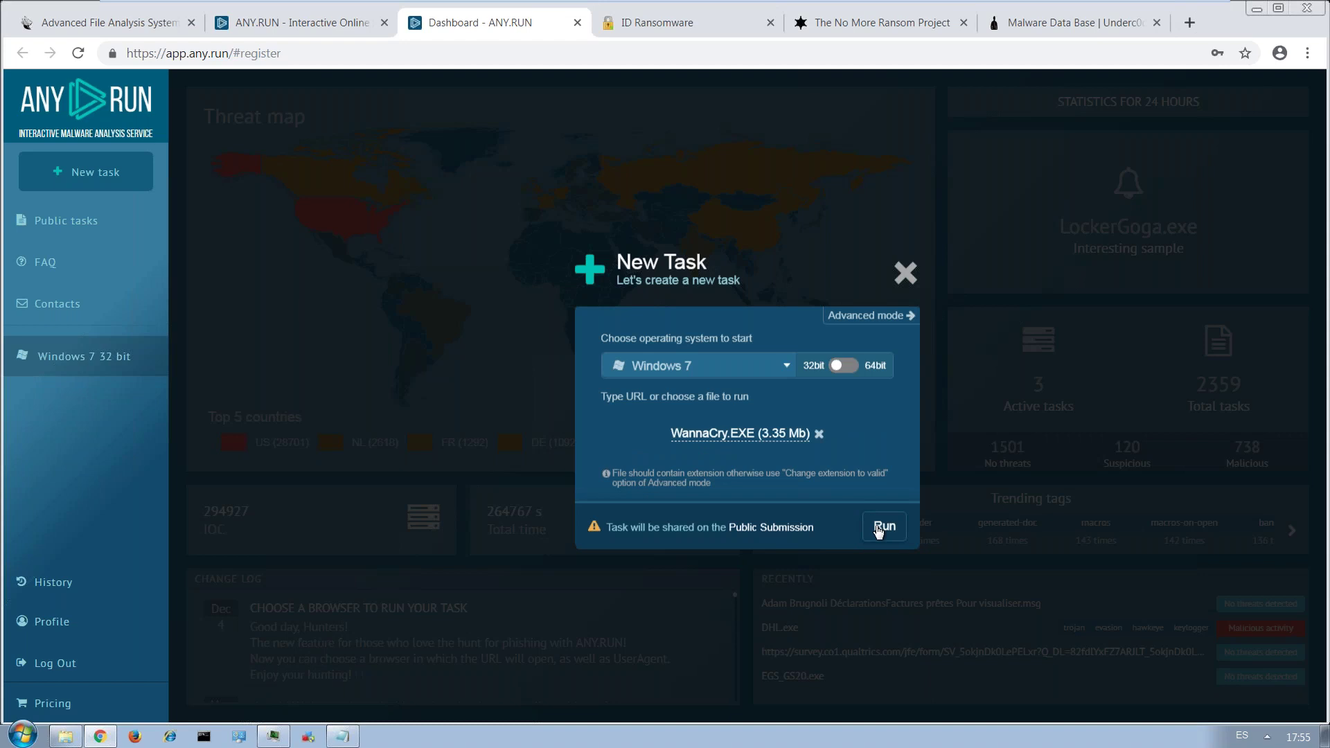
Run the WannaCry.EXE analysis on Windows 7 32-bit, then scroll through the ID Ransomware page.
left_click(878, 528)
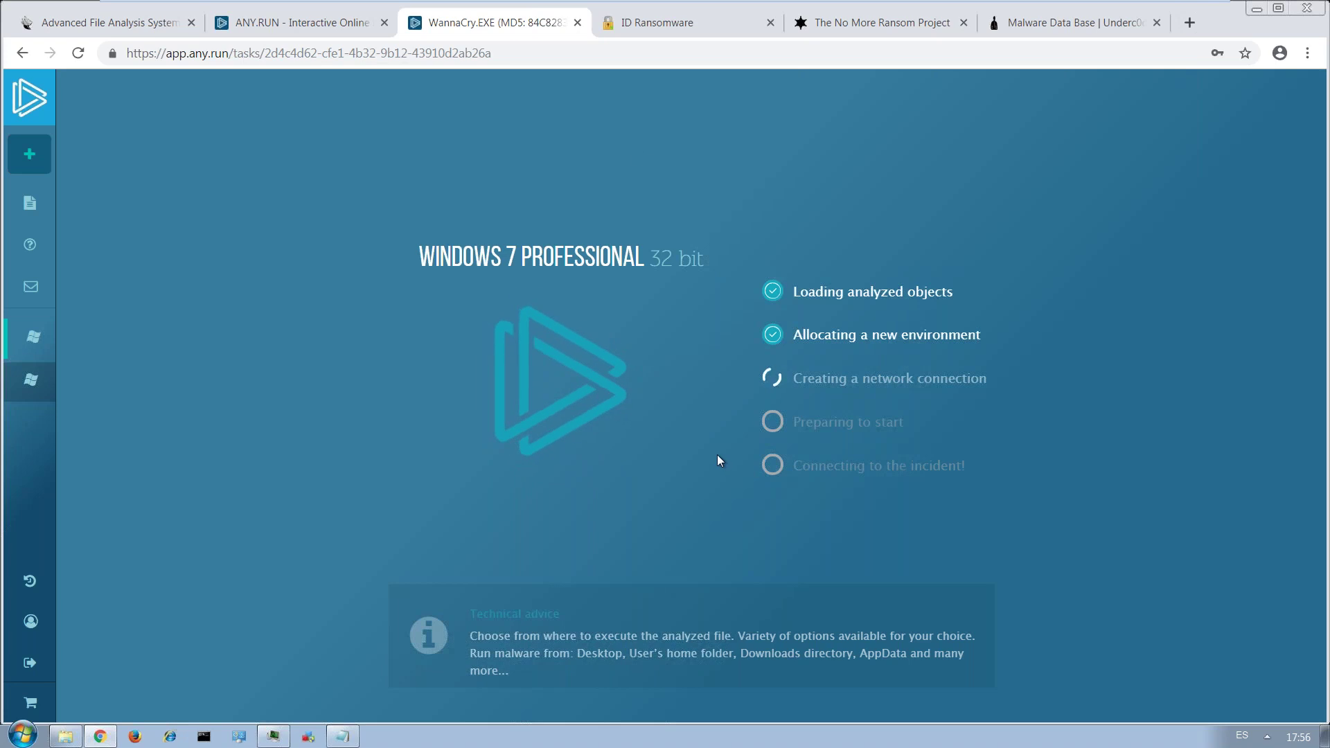
left_click(659, 30)
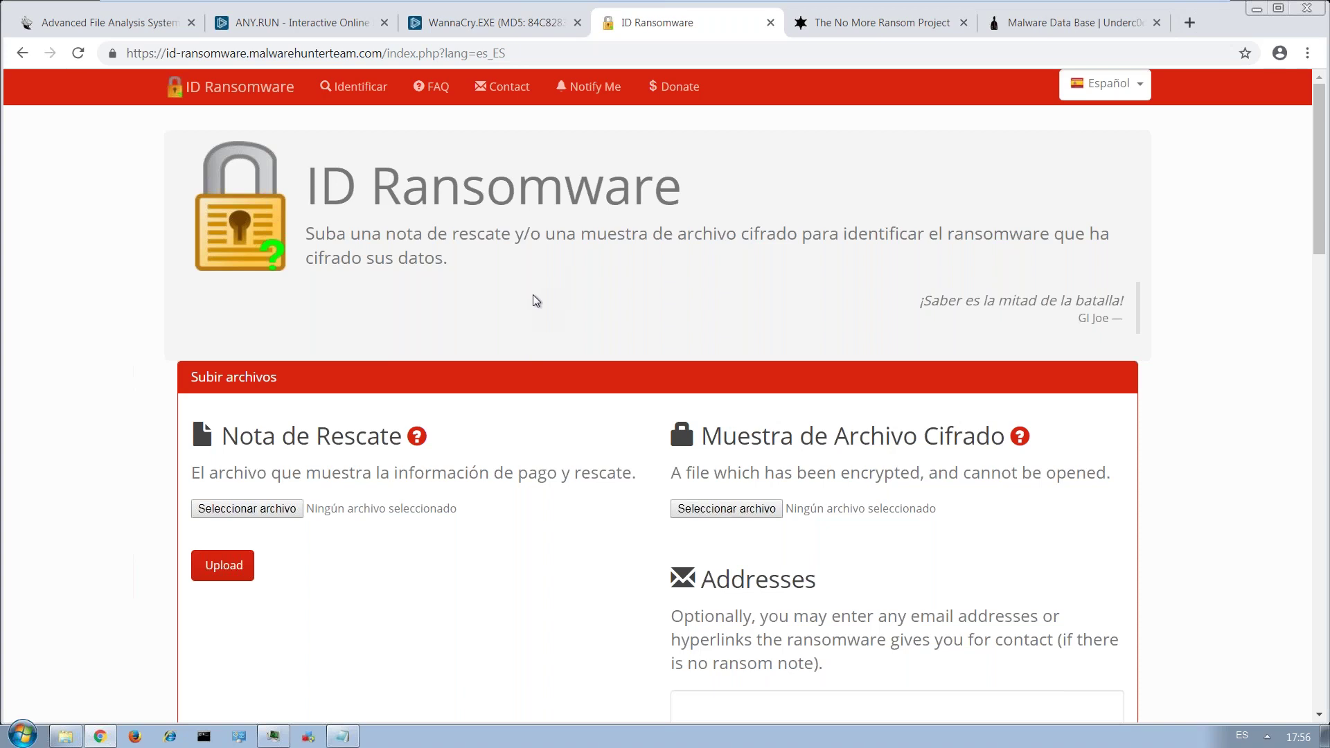
scroll(537, 300, "down", 3)
scroll(537, 300, "down", 4)
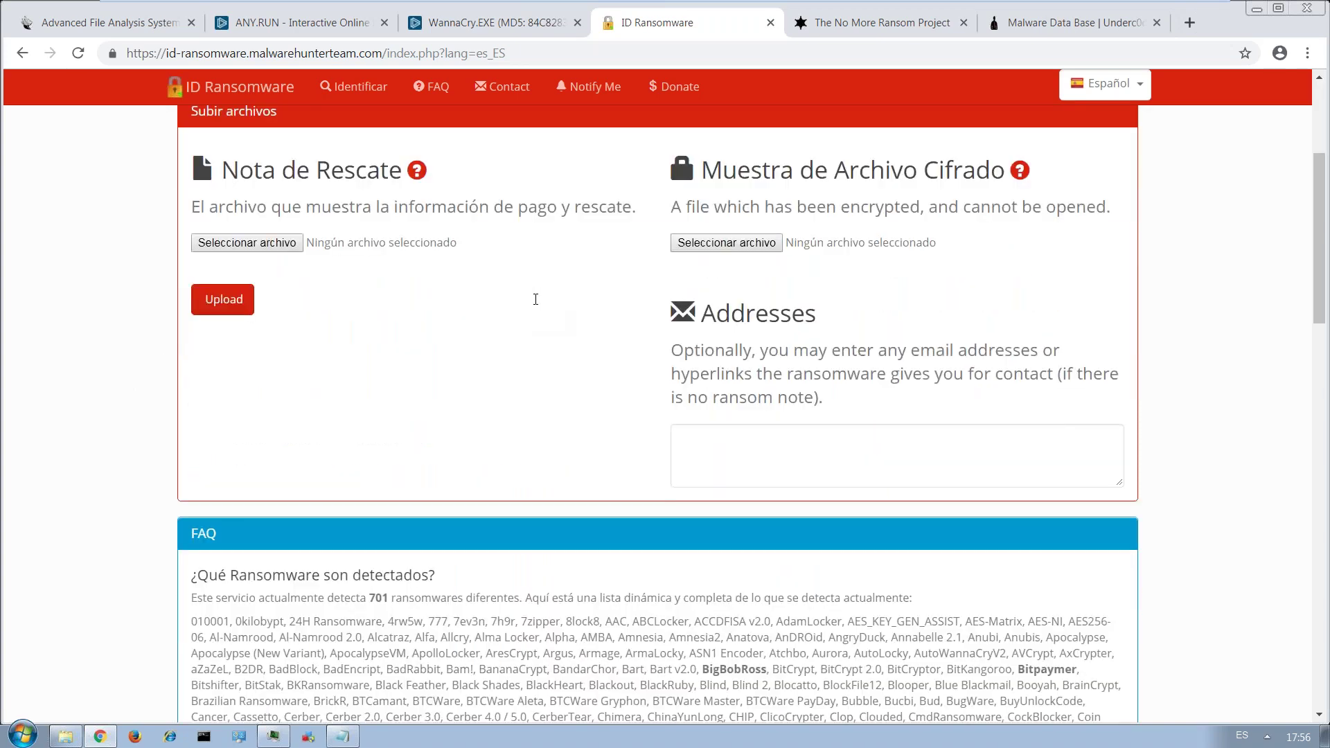
key("Home")
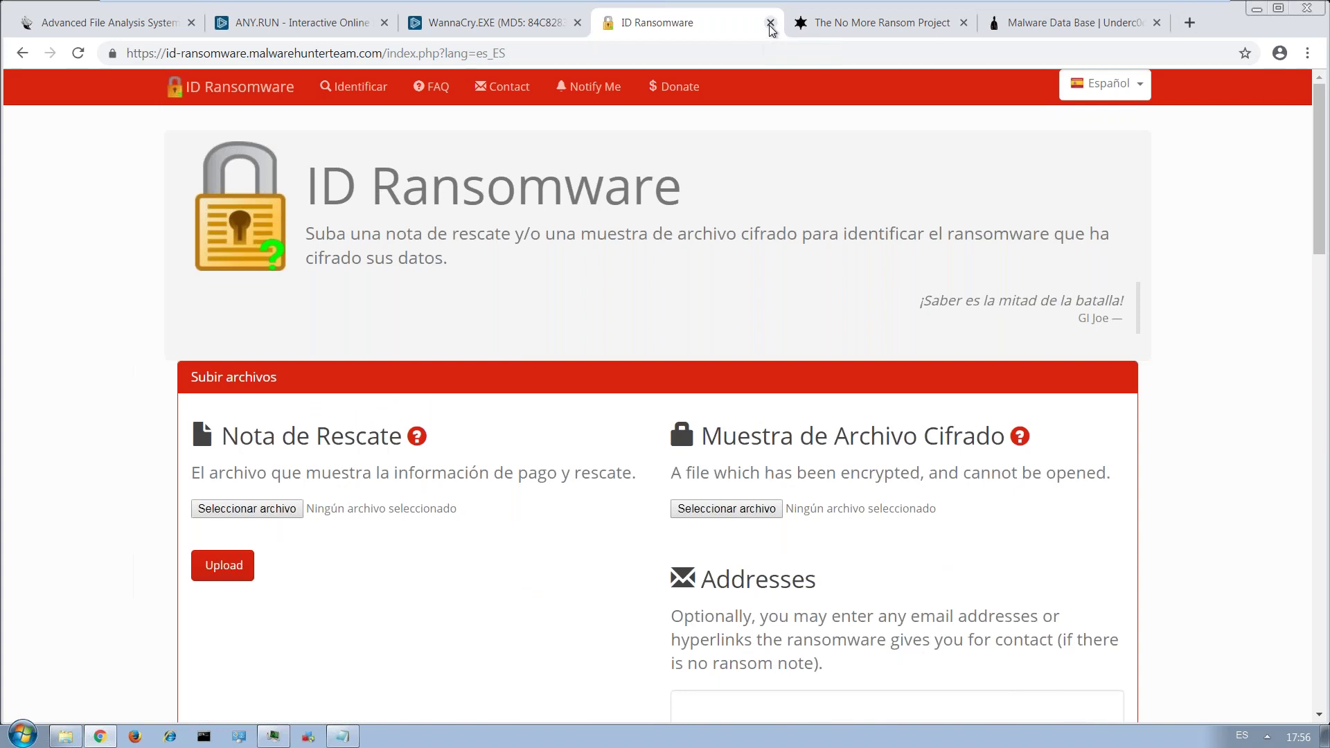
Close ID Ransomware, switch No More Ransom to Spanish, and open its Crypto Sheriff page.
left_click(771, 23)
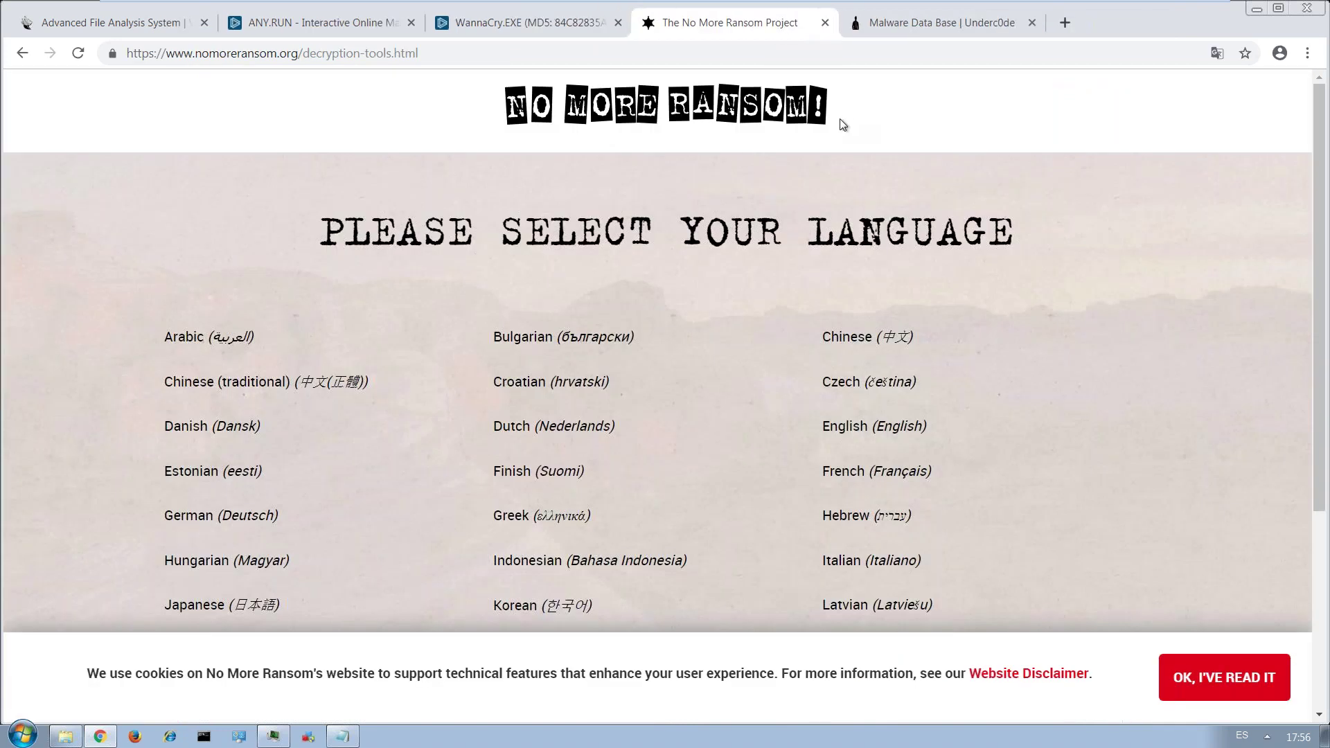
scroll(580, 216, "down", 1)
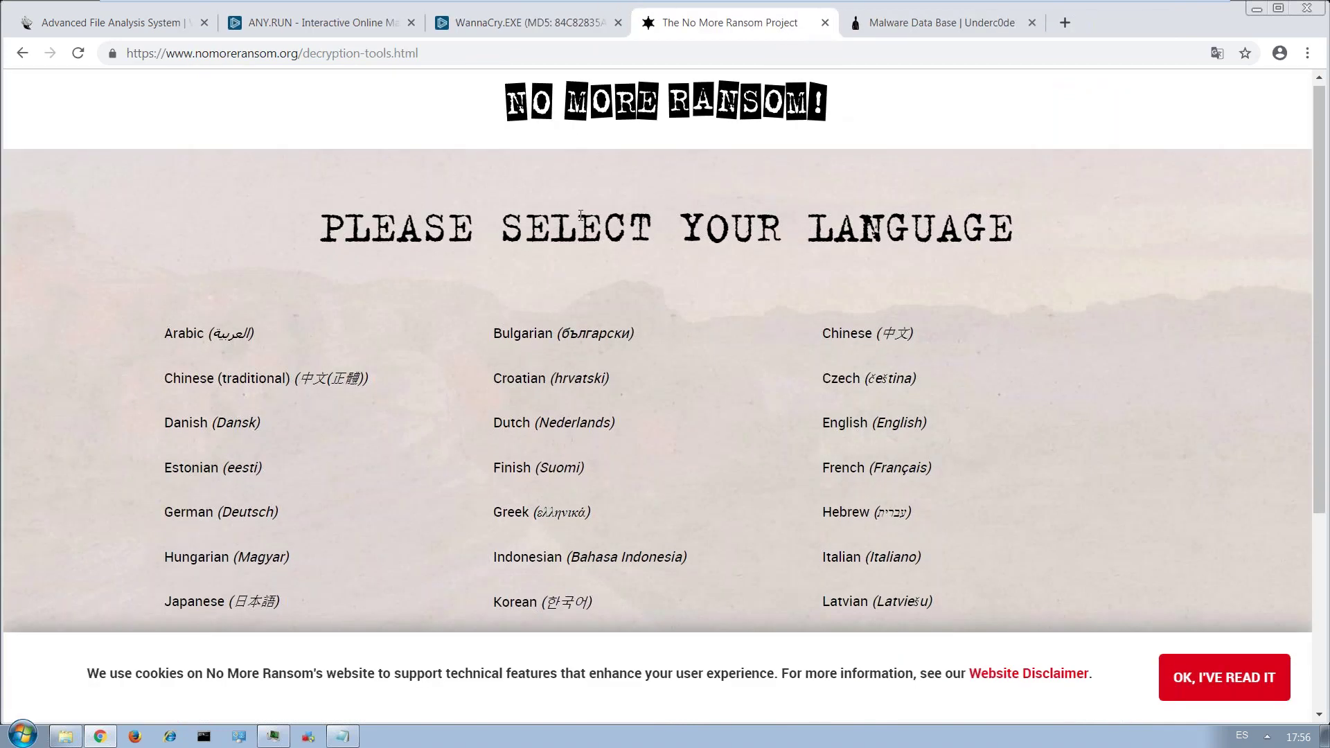
scroll(580, 215, "down", 3)
scroll(541, 489, "down", 2)
left_click(549, 484)
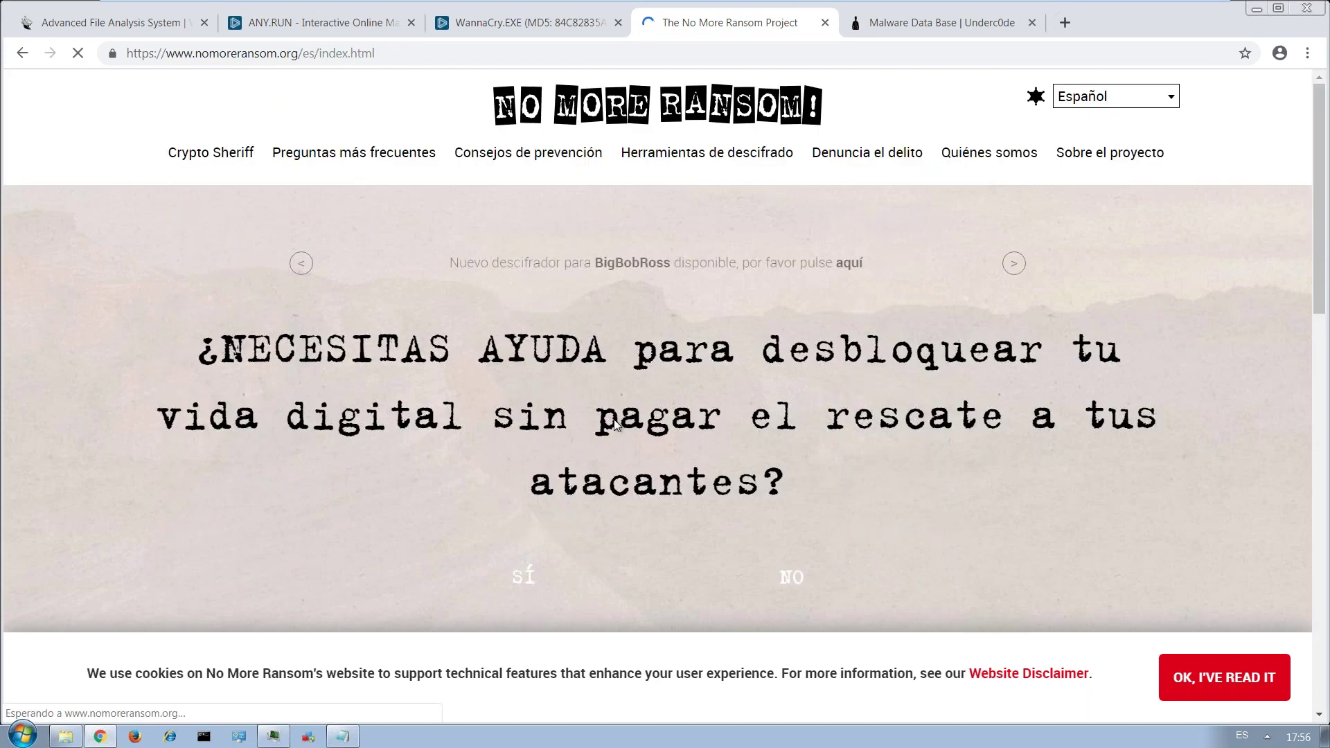
scroll(615, 424, "down", 3)
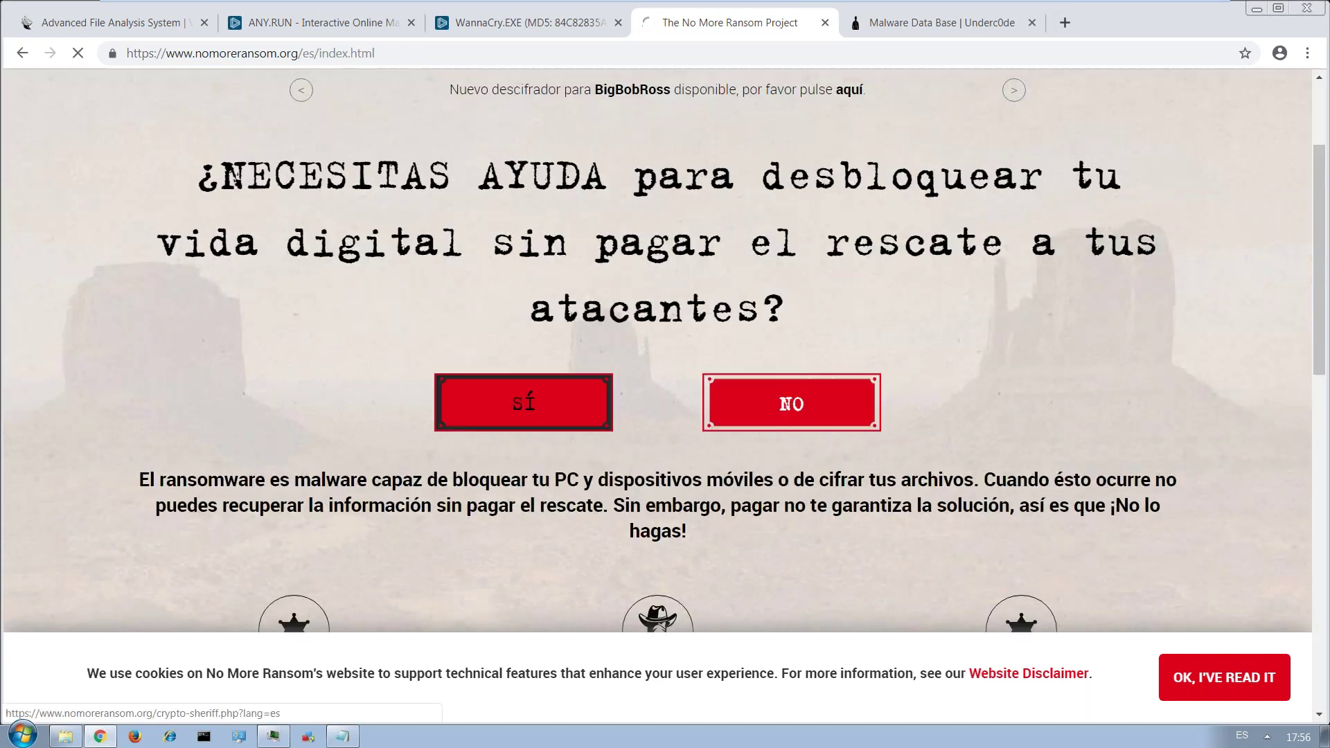
left_click(604, 416)
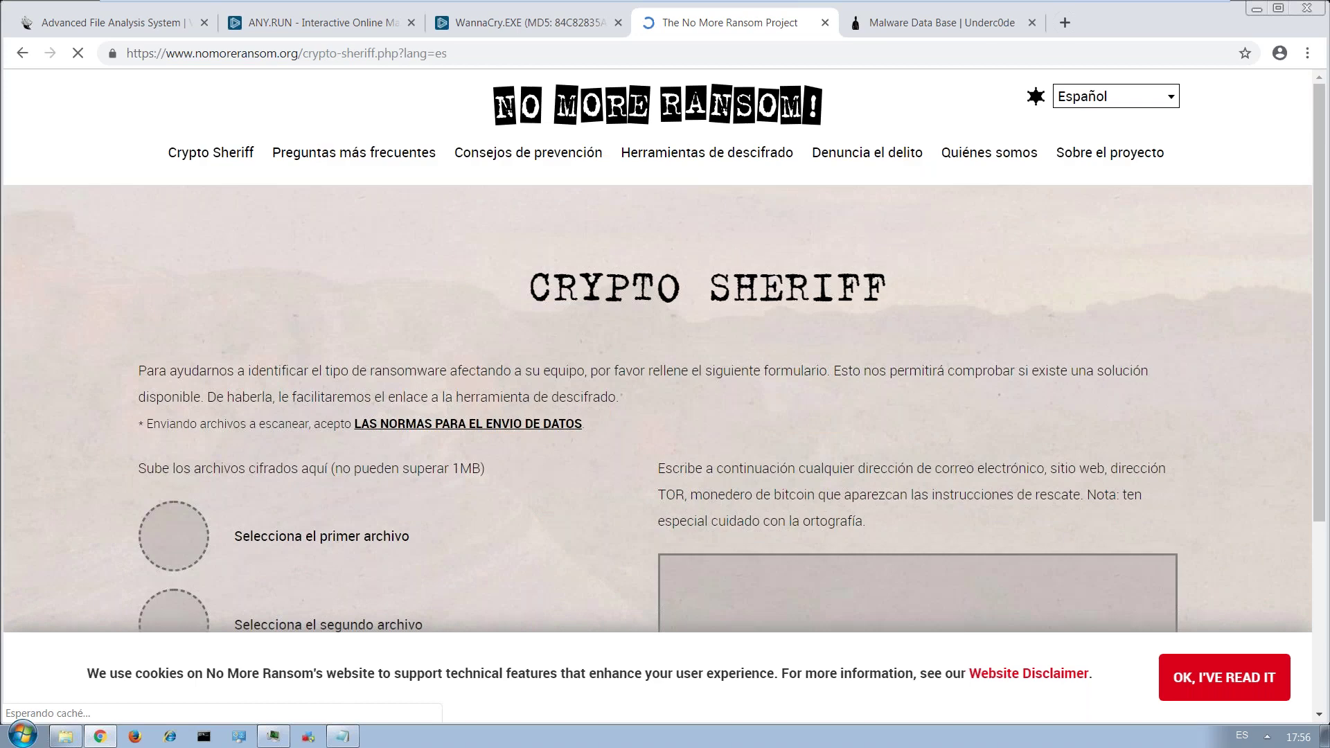
scroll(579, 380, "down", 3)
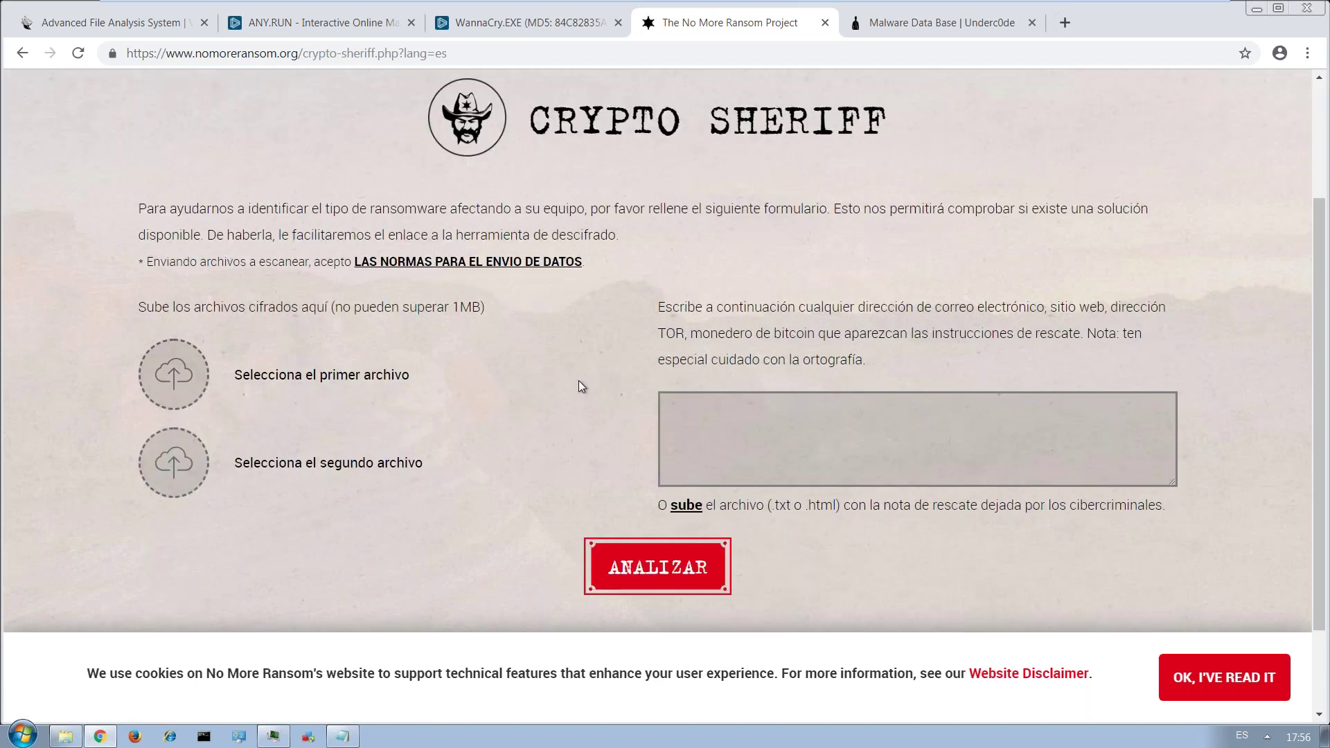
scroll(579, 380, "up", 3)
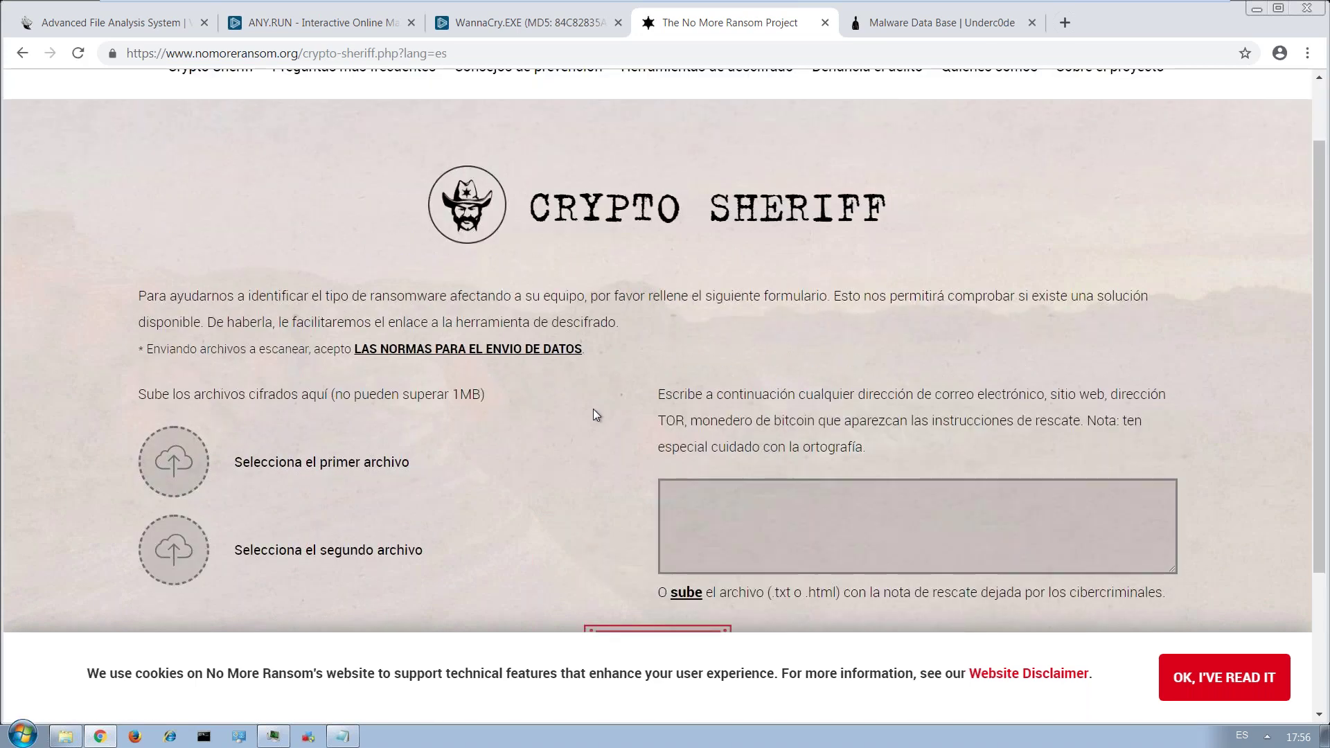
Close No More Ransom and log into Underc0de Malware Data Base with the hinted password.
left_click(826, 24)
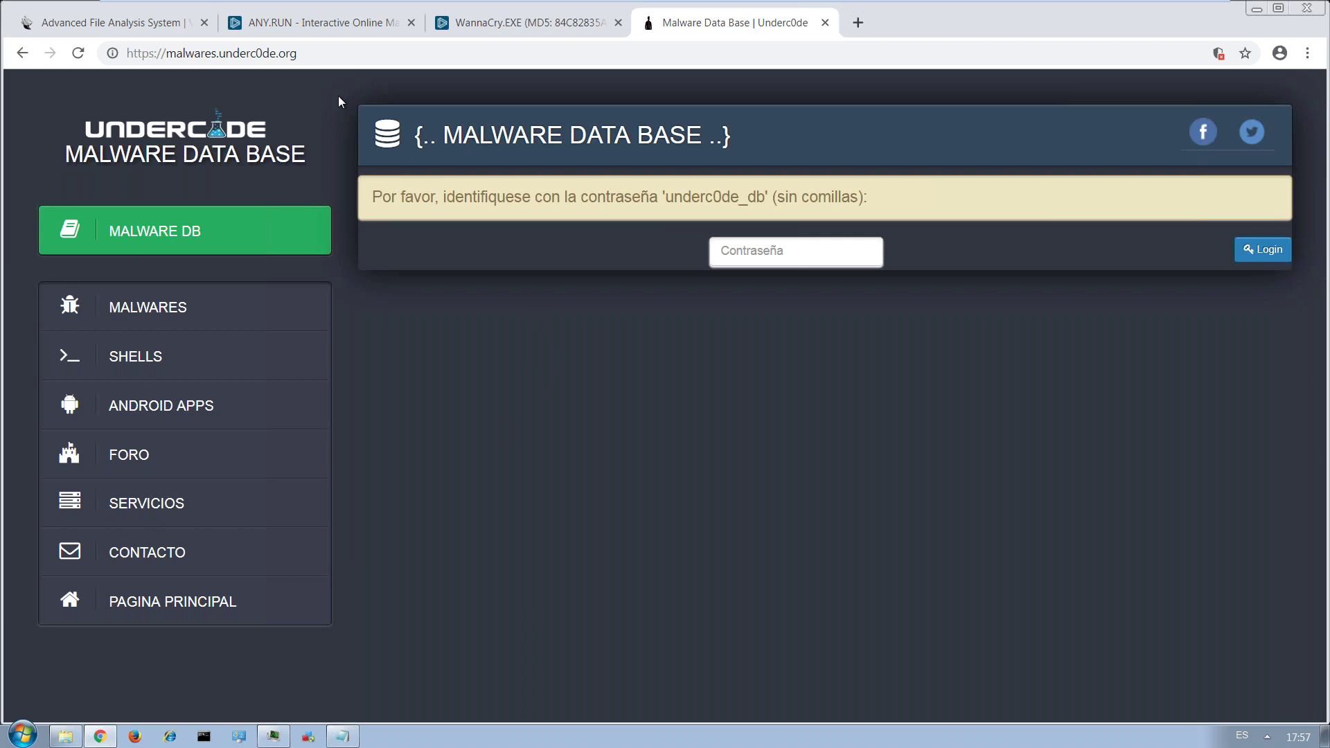
left_click_drag(668, 197, 763, 198)
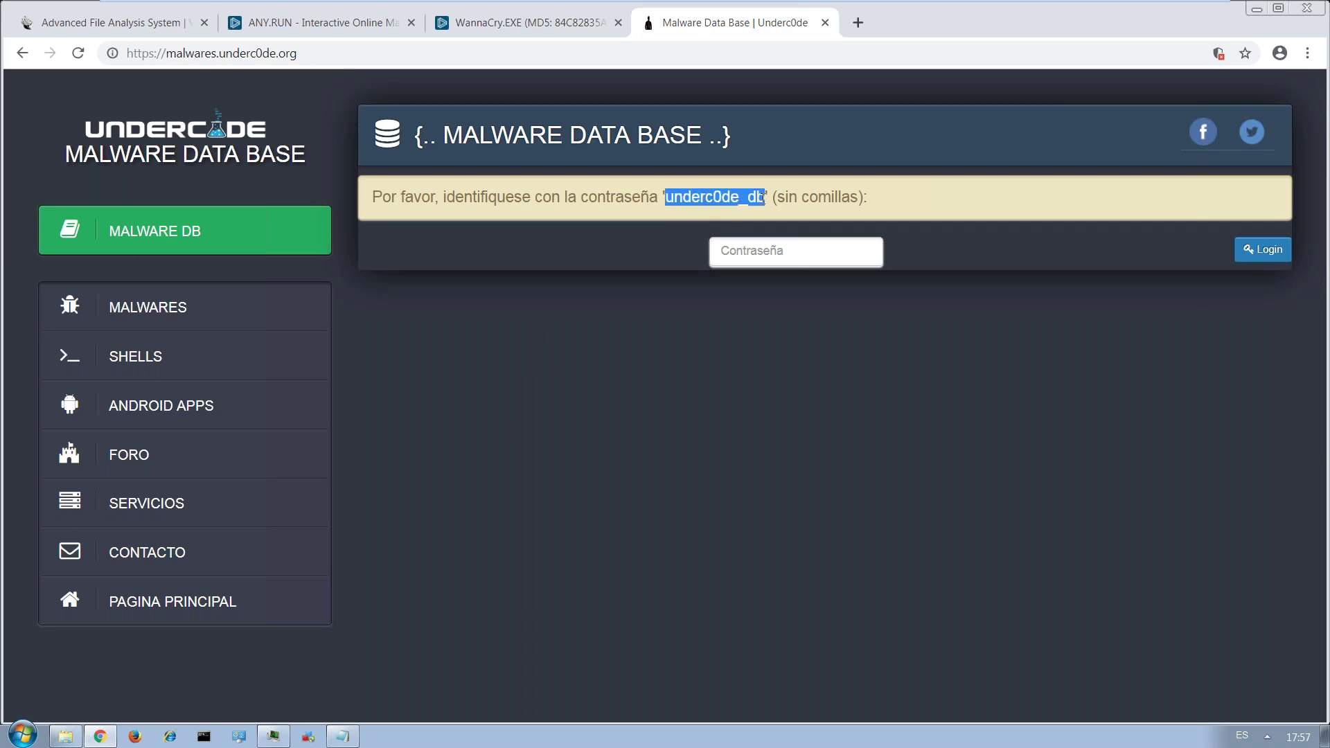
left_click(765, 245)
key("ctrl+v")
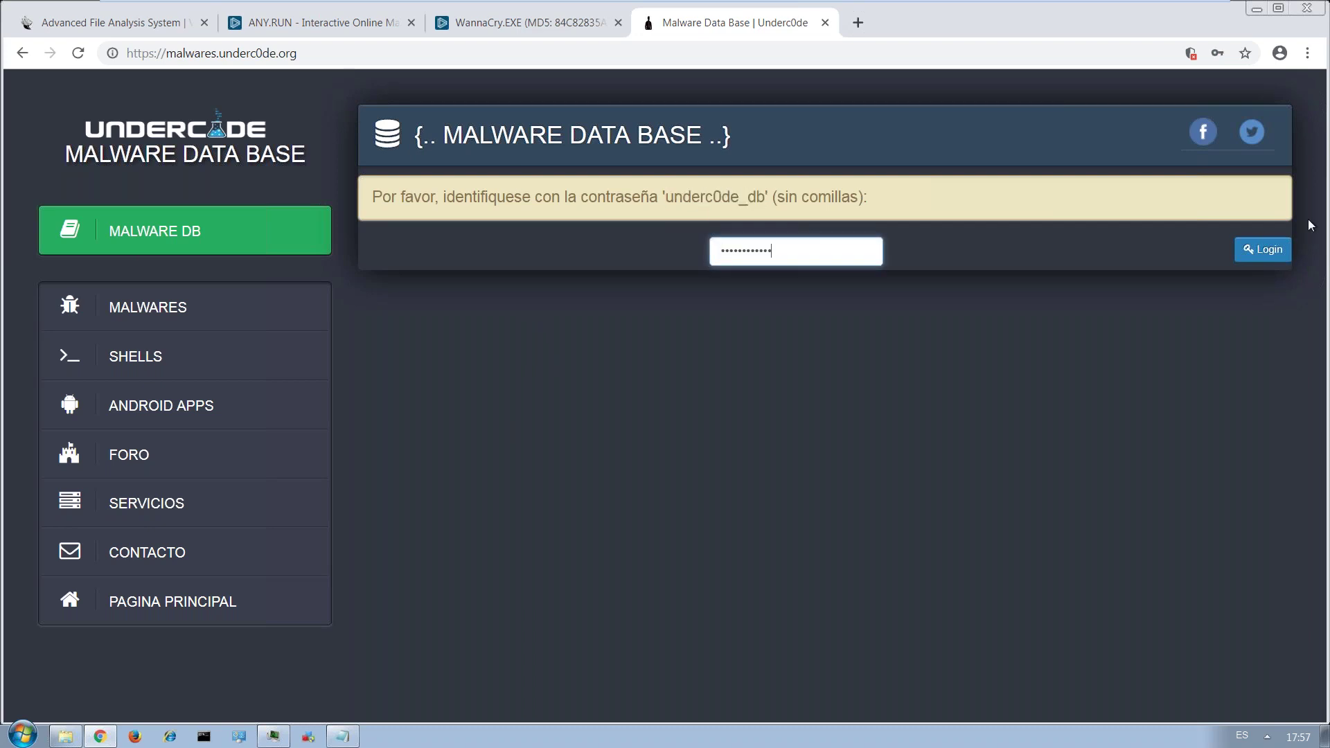
left_click(1264, 254)
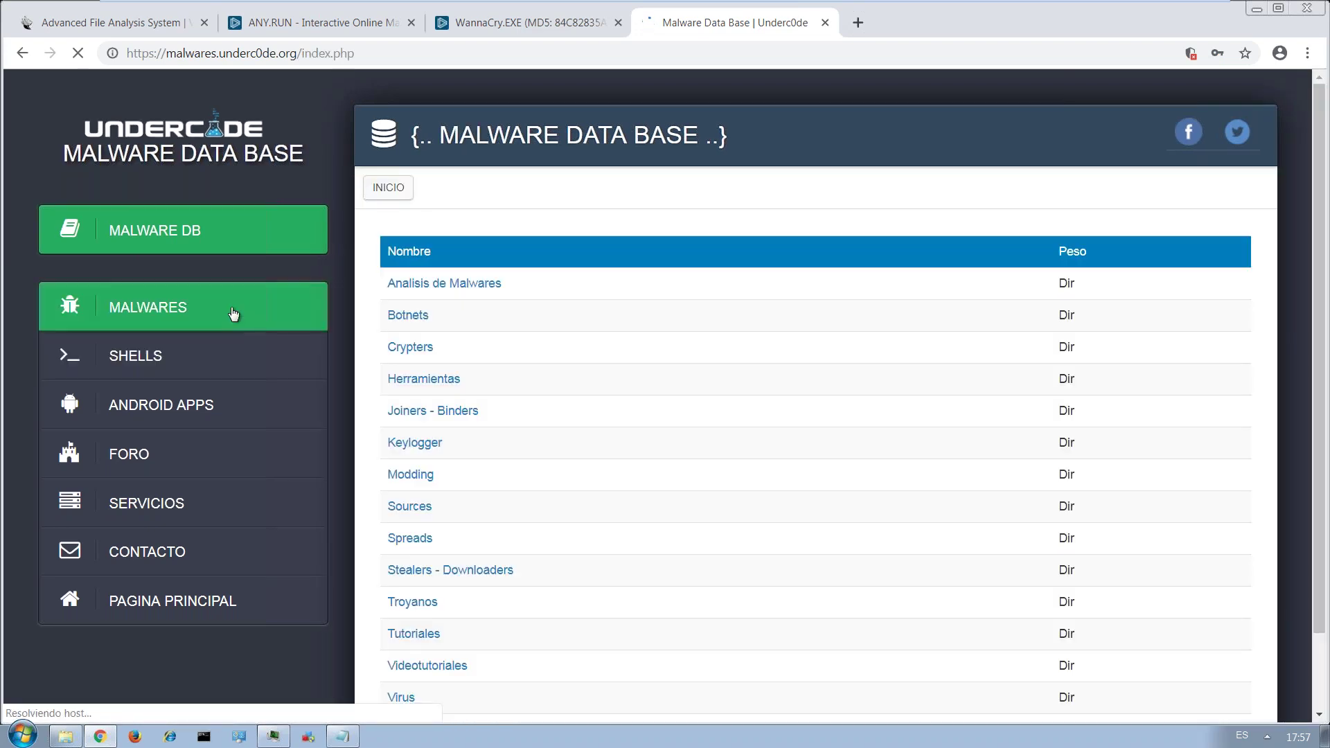
Open MALWARES > Botnets, decline saving the password, and browse samples like Zeus, Spy-Eye, AceBot.rar.
left_click(406, 322)
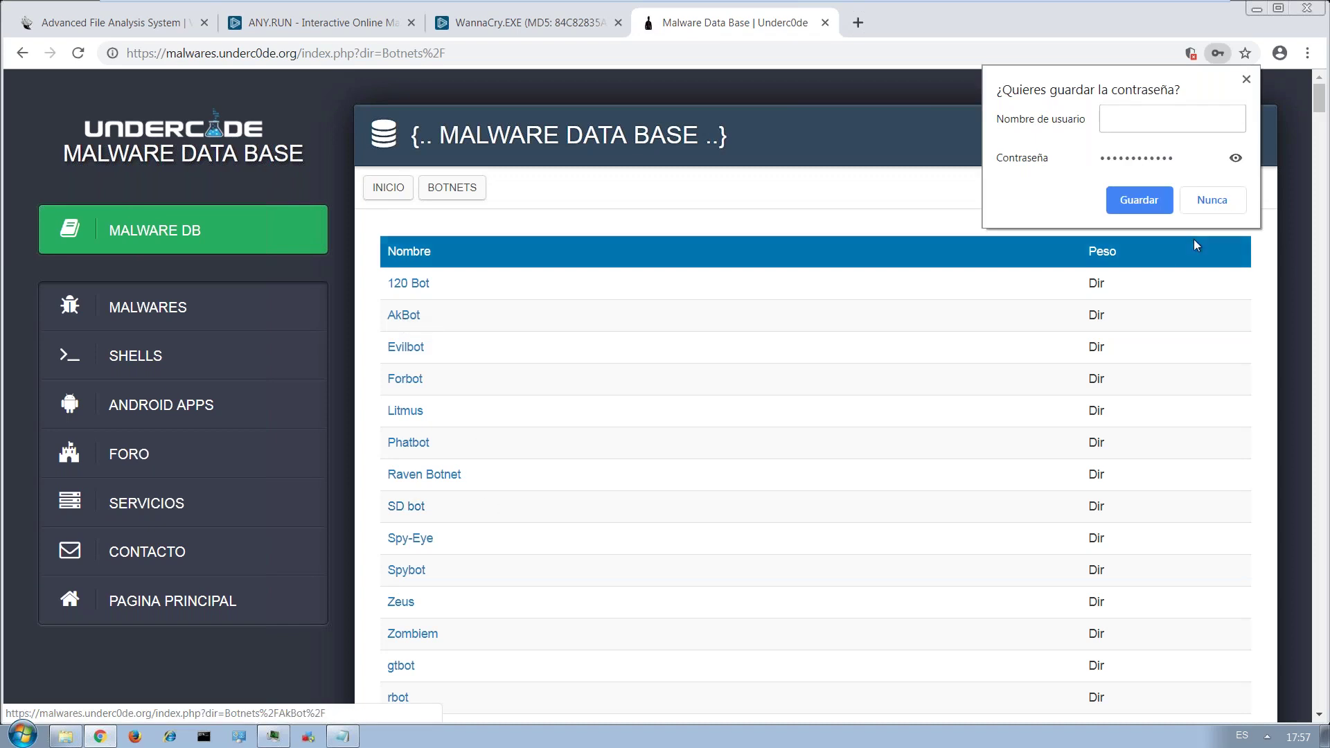
left_click(1225, 203)
scroll(614, 386, "down", 2)
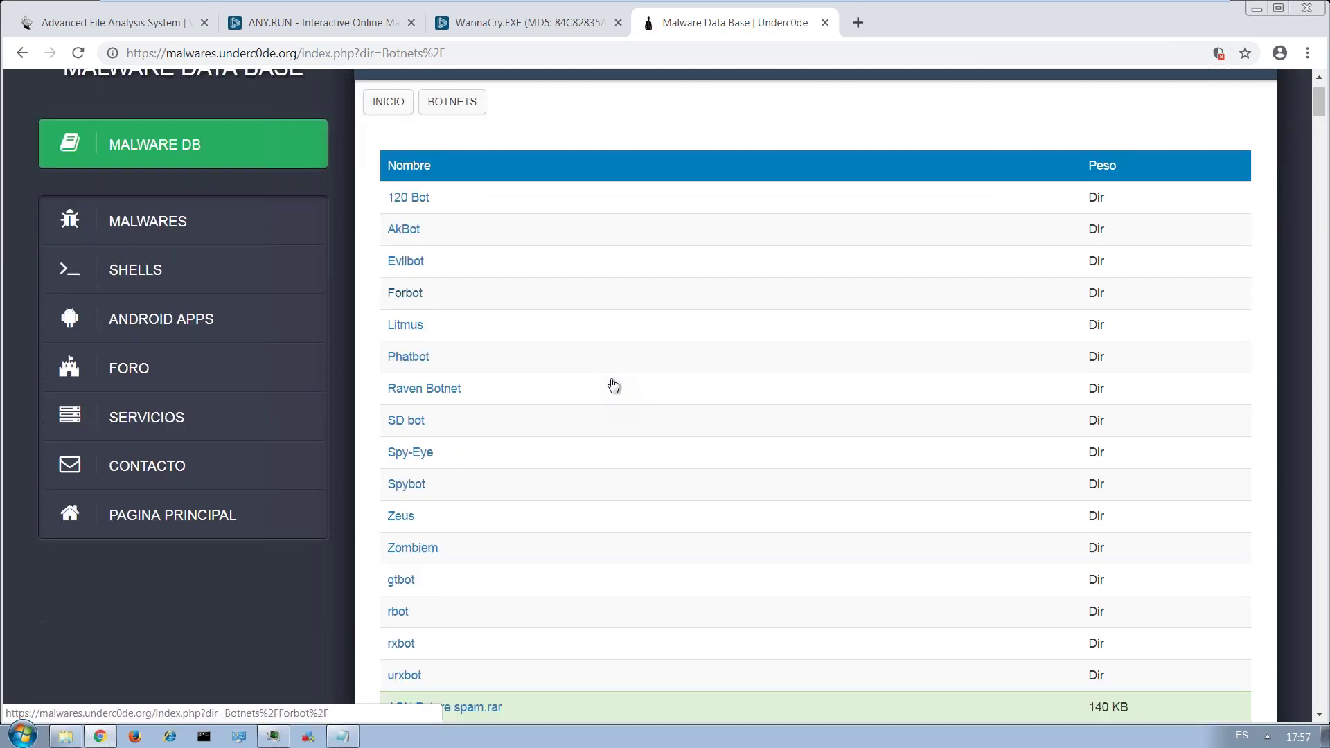
scroll(613, 386, "down", 6)
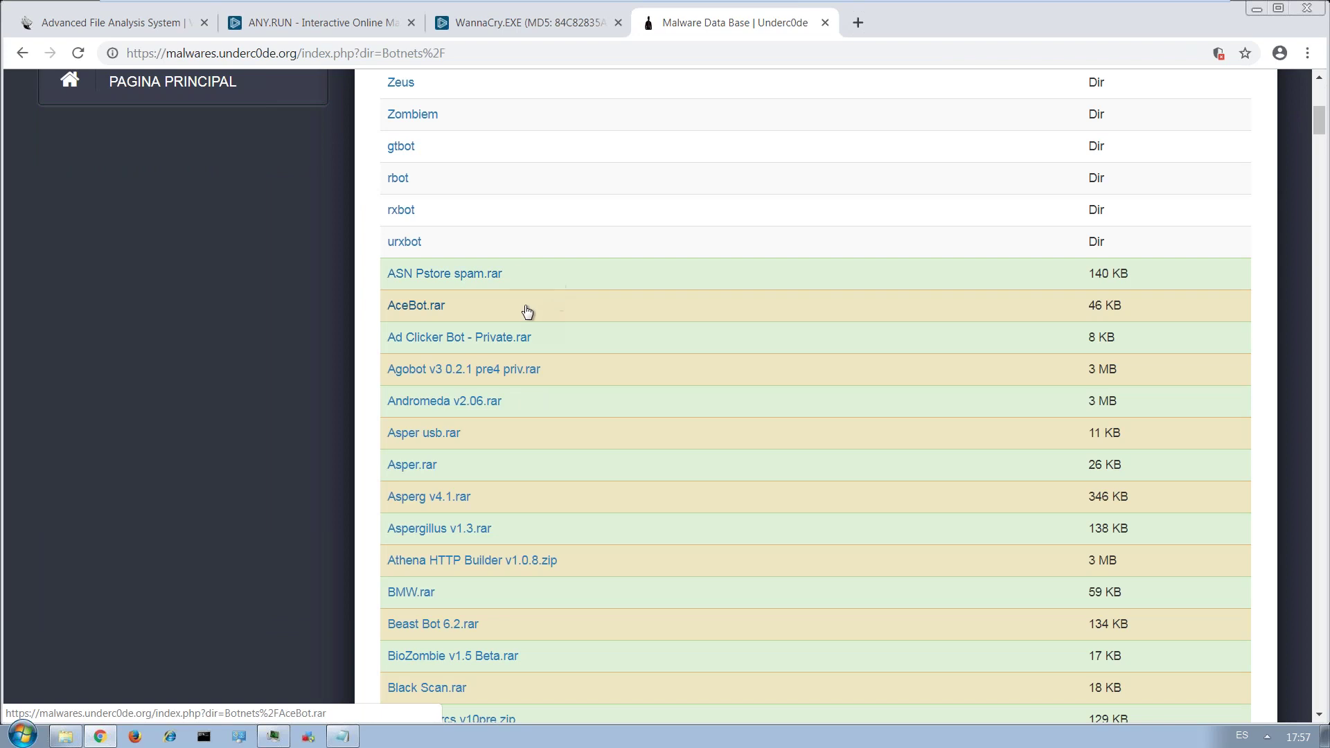
scroll(528, 309, "down", 2)
scroll(528, 309, "down", 4)
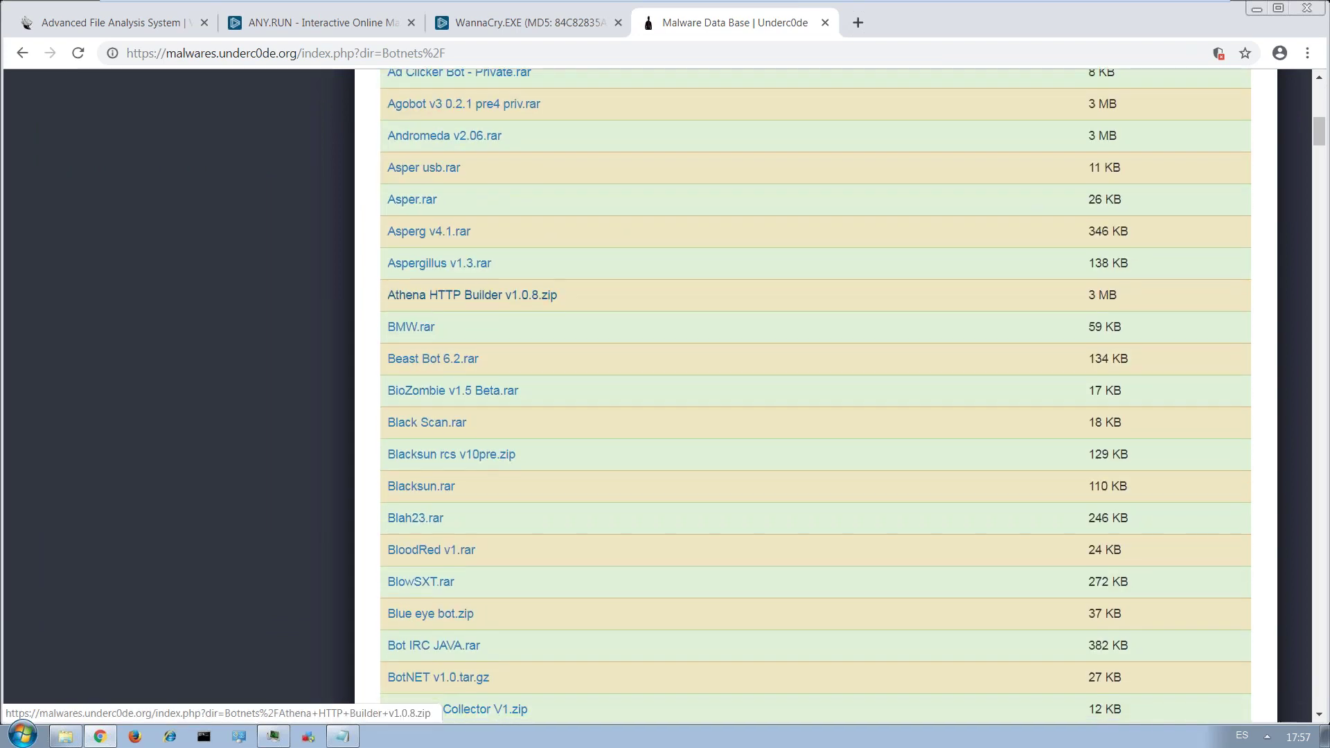
scroll(529, 309, "up", 9)
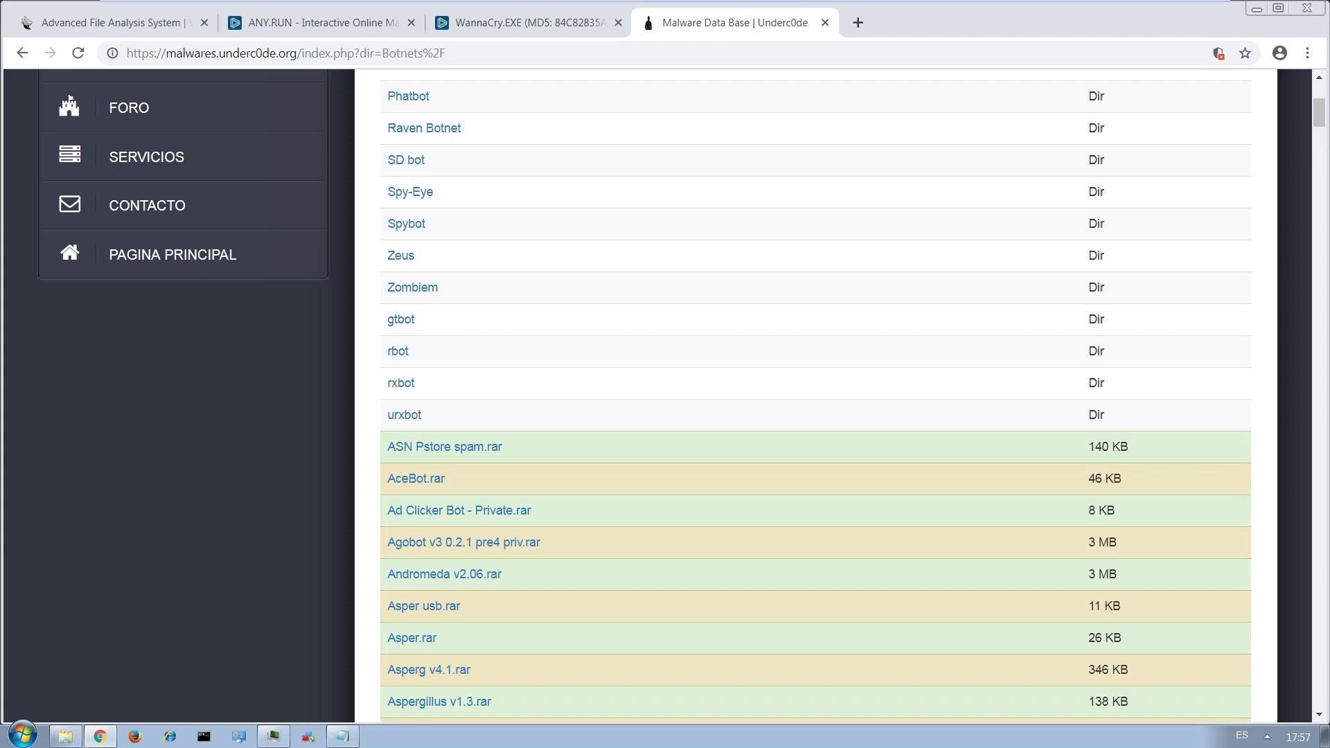
scroll(816, 395, "up", 5)
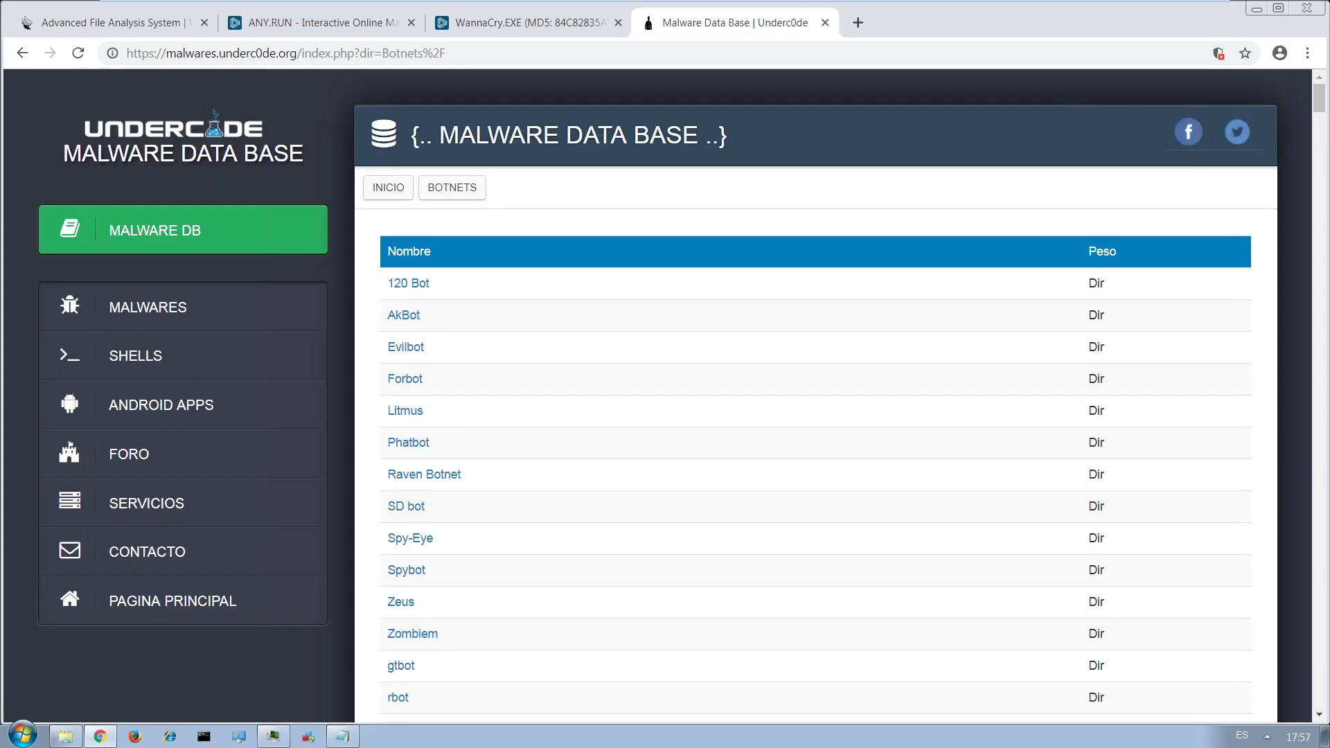
scroll(475, 377, "down", 8)
scroll(475, 380, "up", 5)
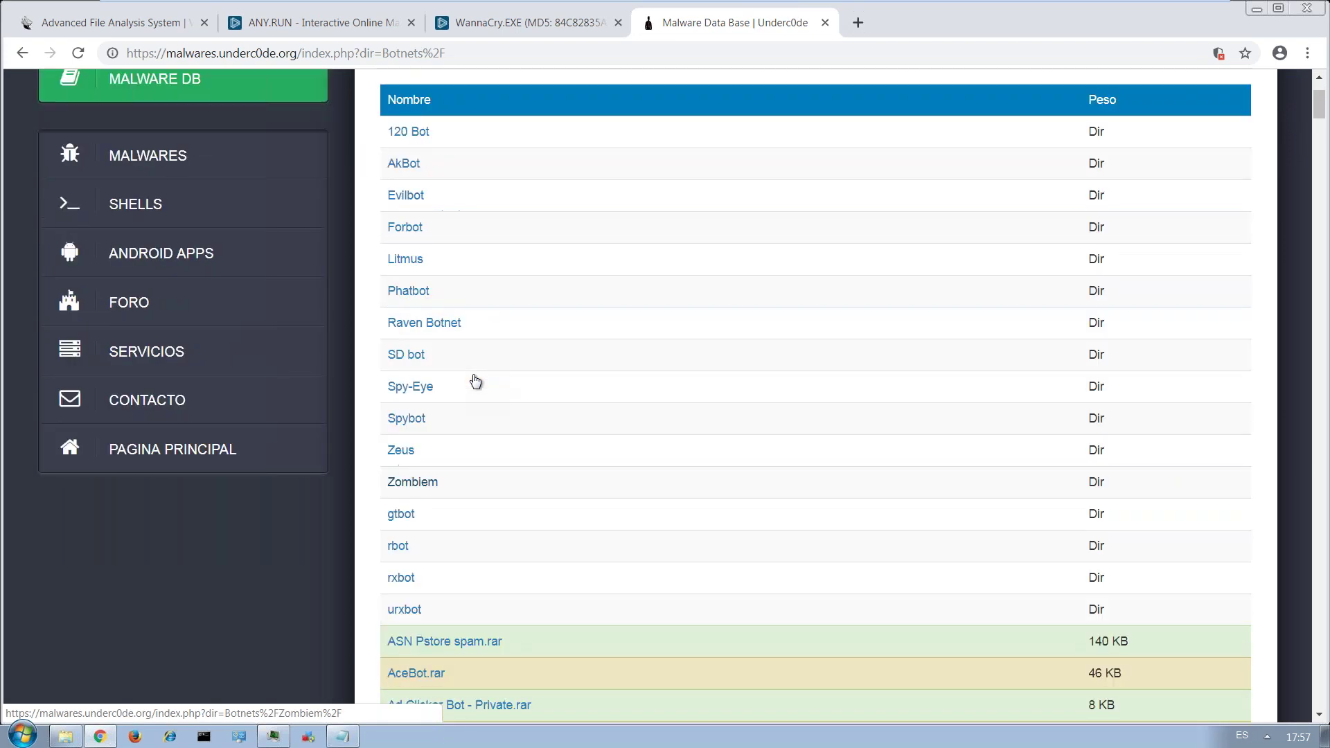
scroll(476, 380, "up", 3)
Open ANY.RUN's analysis app and show the WannaCry.EXE task with its process tree.
left_click(318, 23)
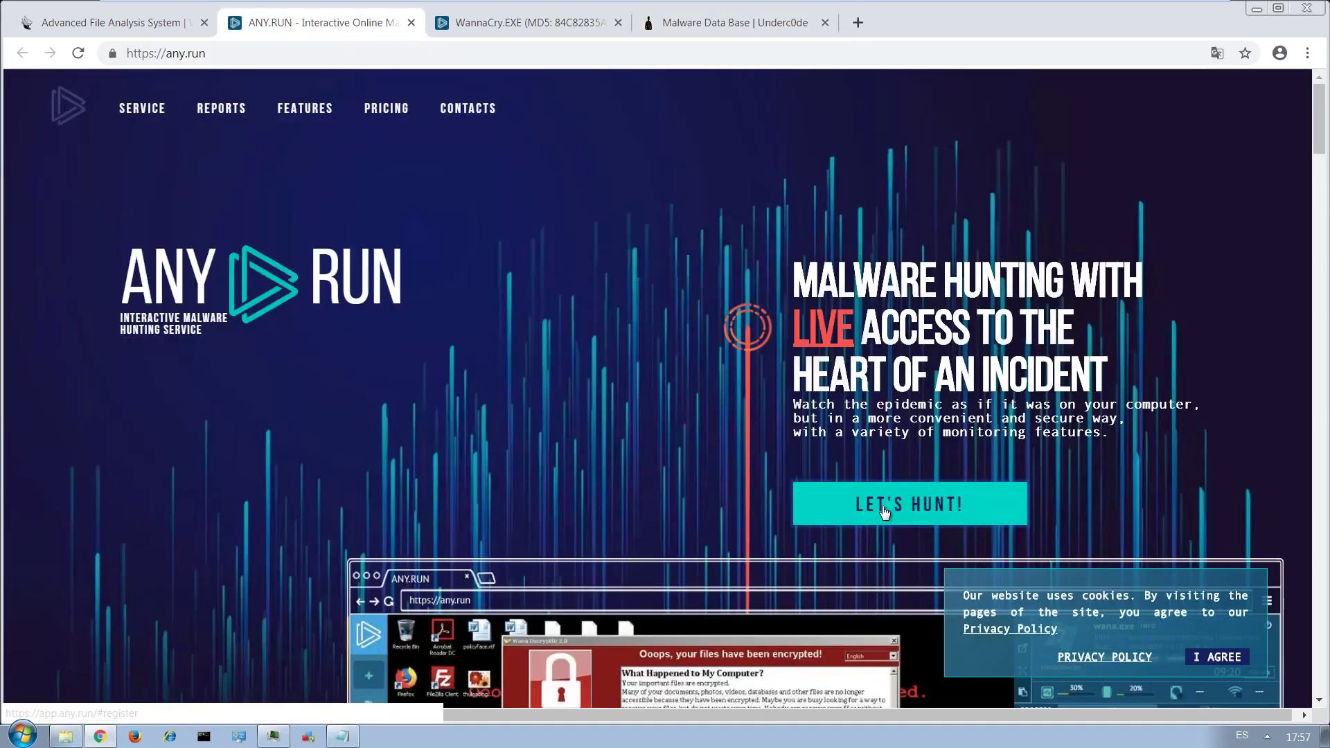
left_click(874, 500)
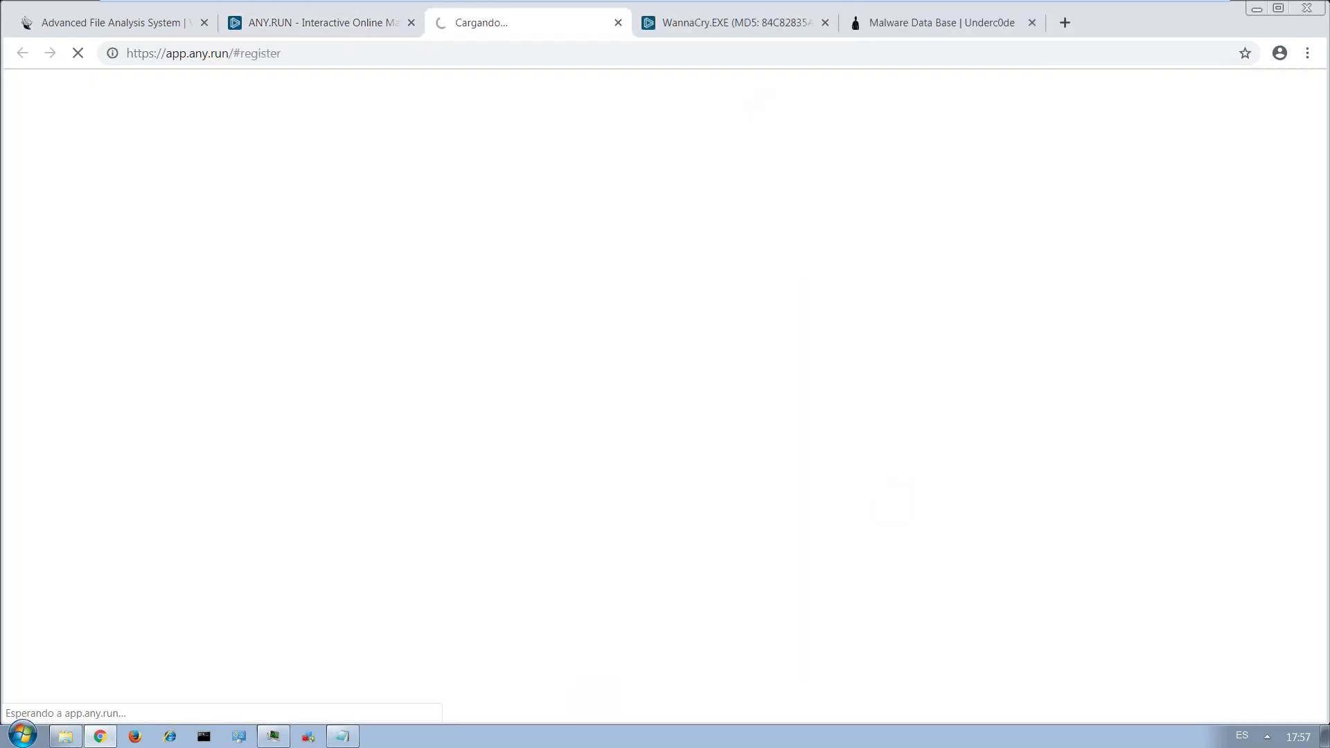
left_click(721, 27)
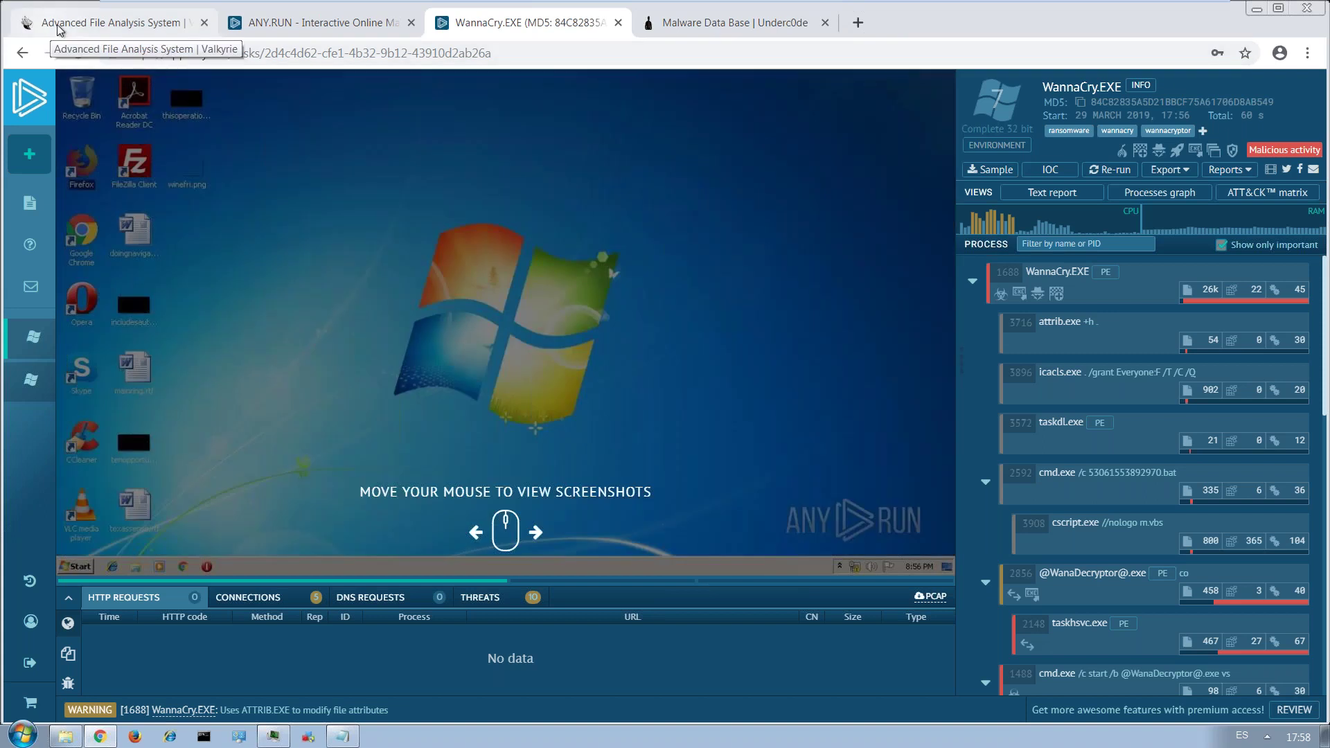
Review Valkyrie's tasksche.exe report, highlighting the Overall Verdict, MD5 hash and file name.
left_click(59, 28)
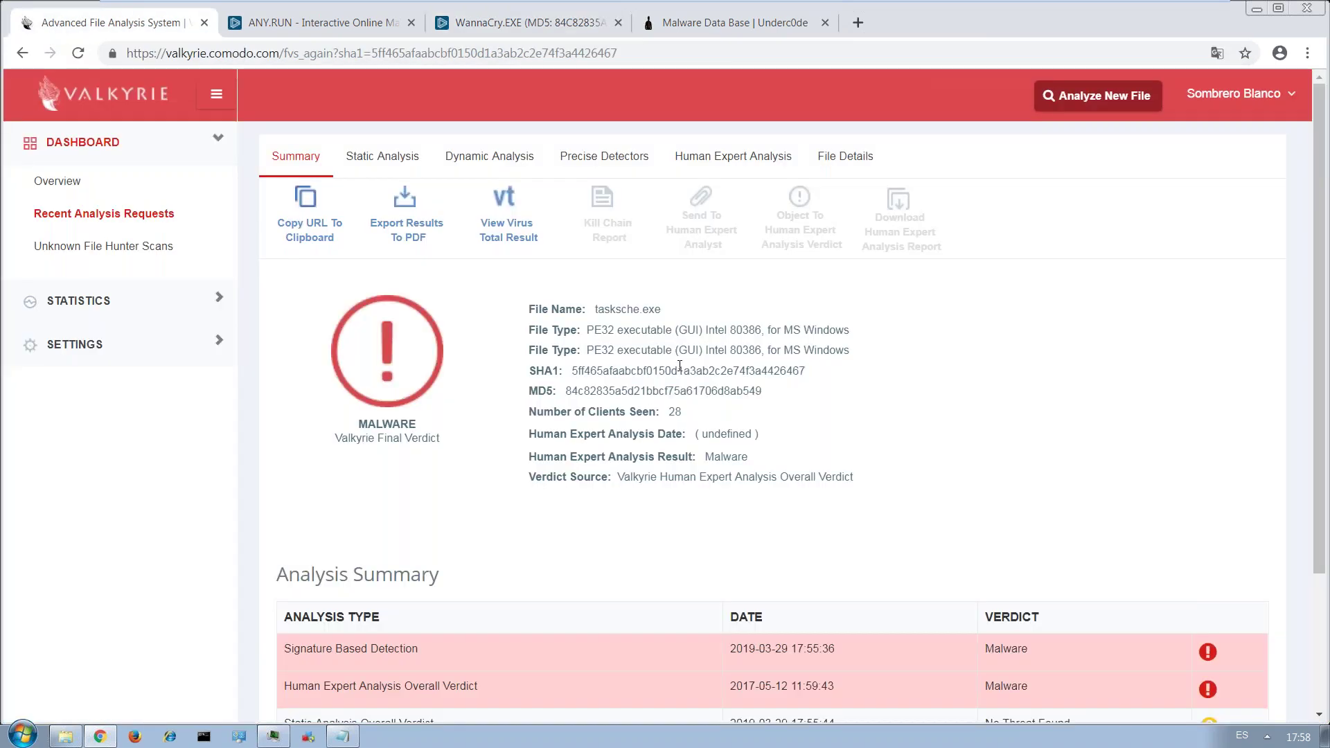
scroll(610, 291, "down", 1)
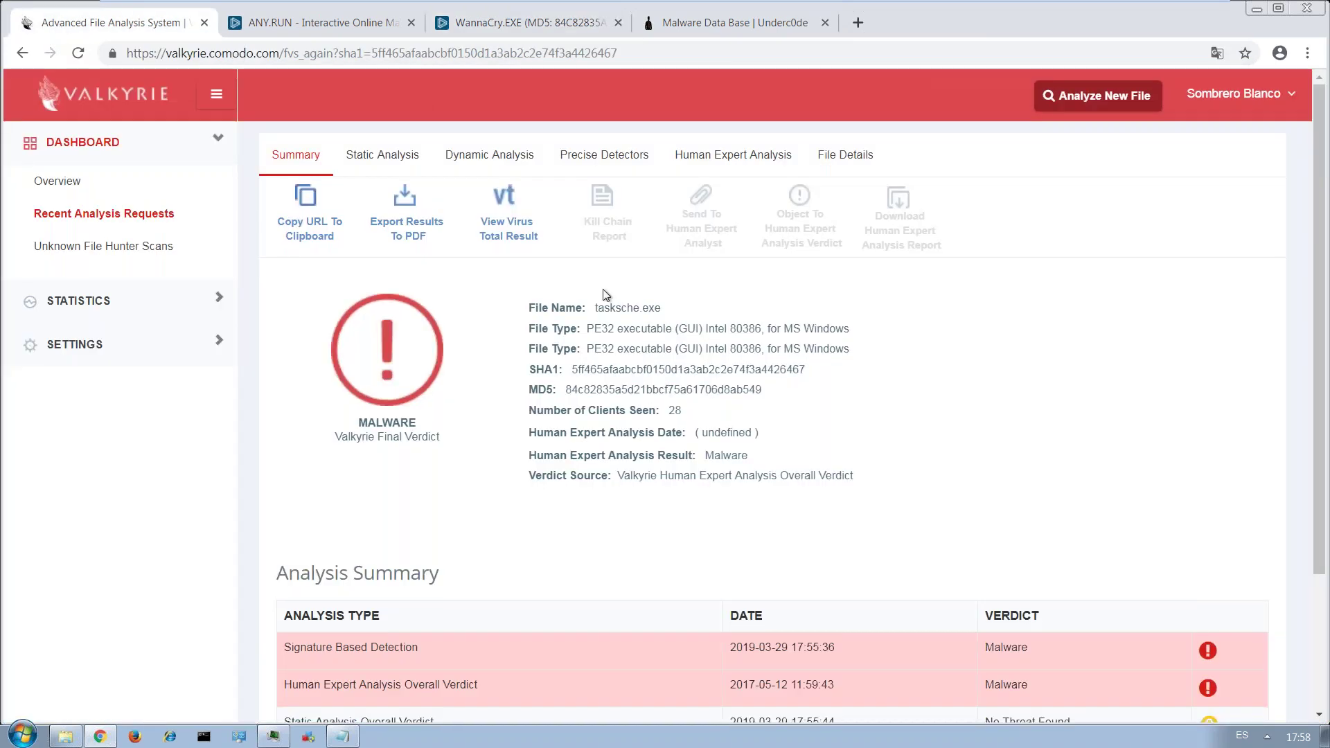
scroll(720, 334, "down", 1)
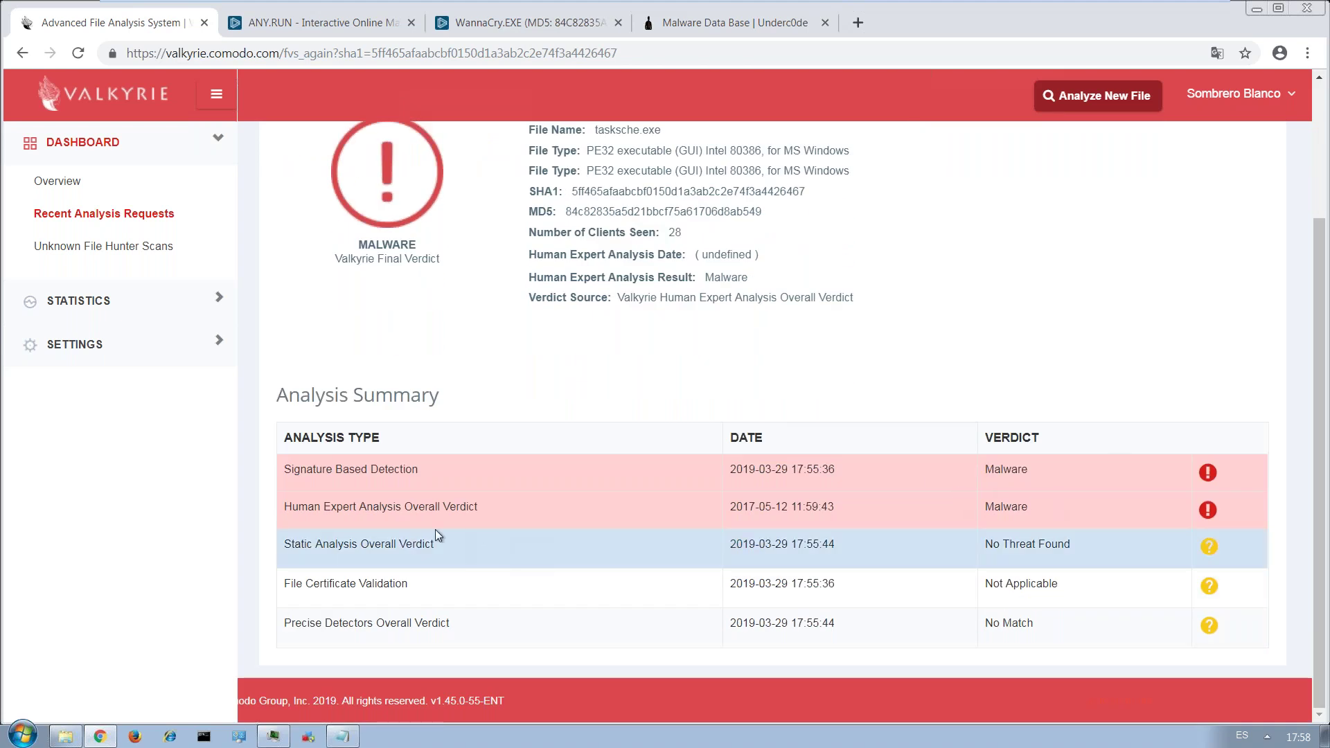
left_click_drag(300, 511, 502, 518)
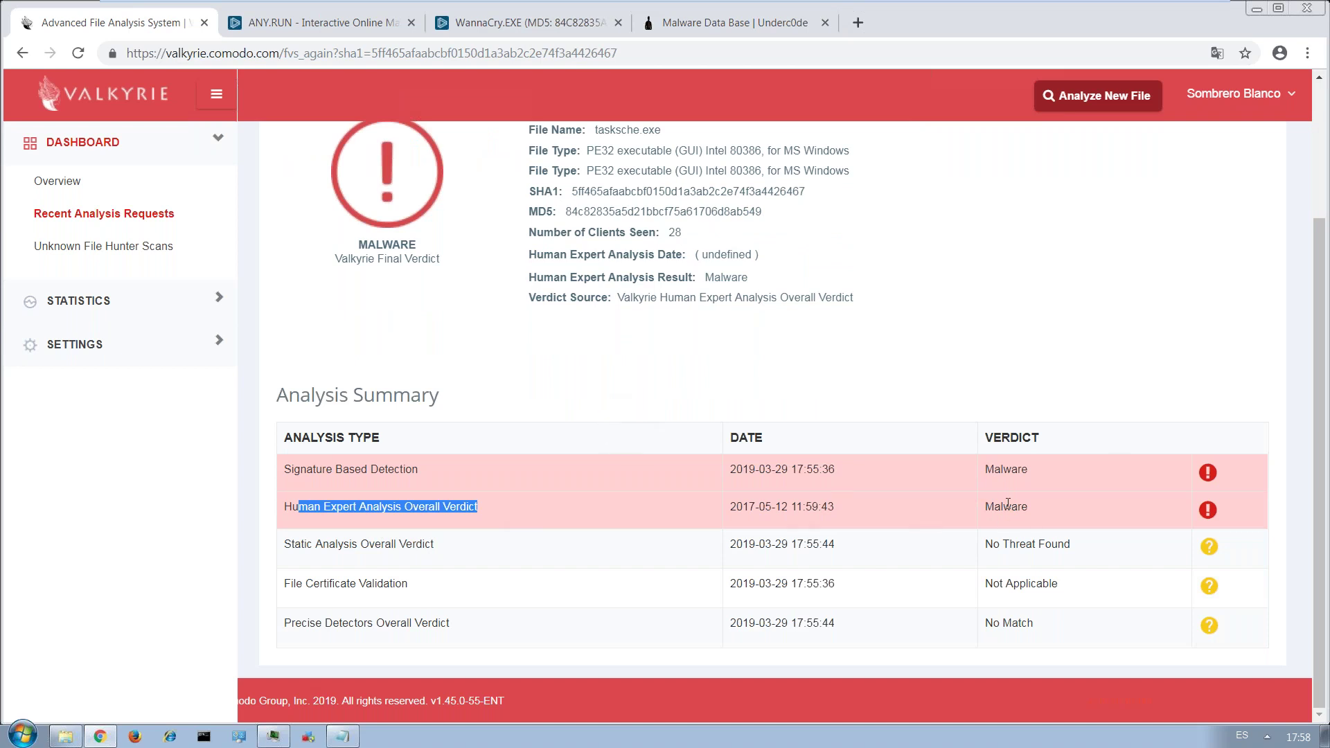
scroll(589, 431, "up", 1)
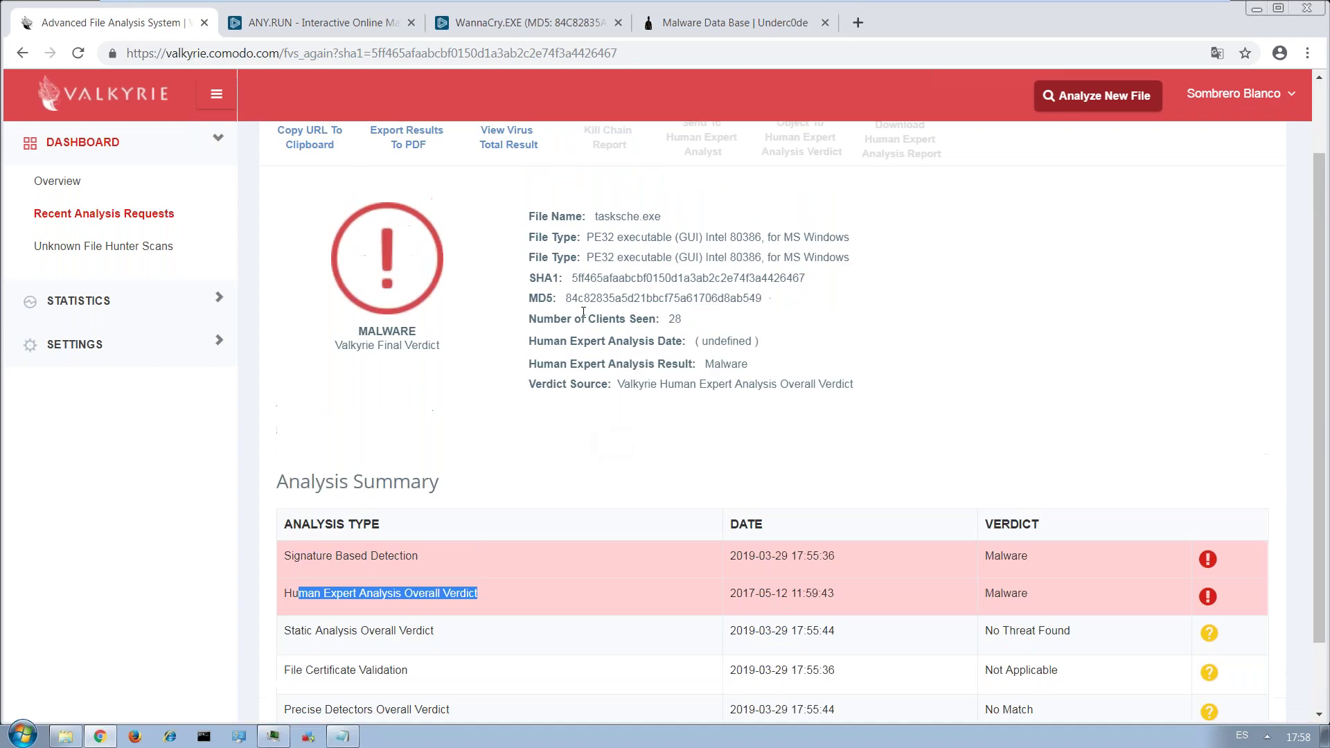
double_click(589, 298)
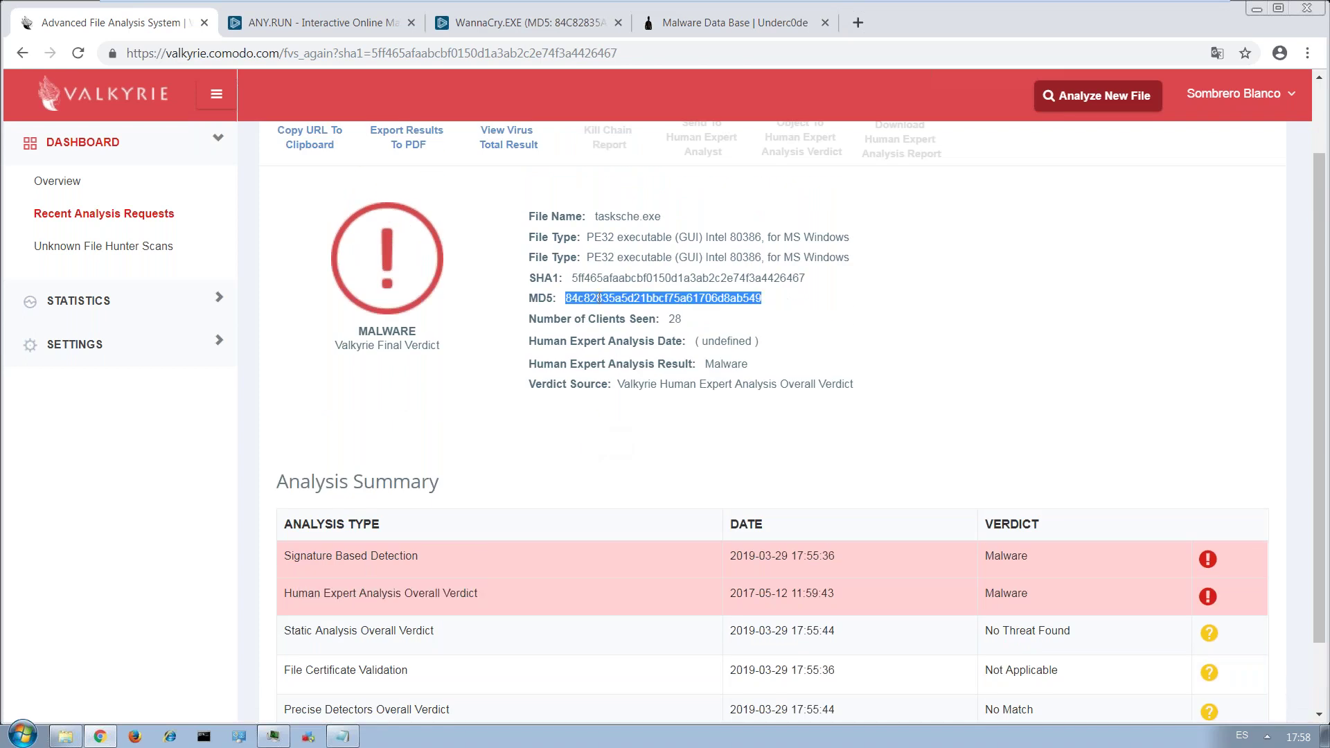
double_click(634, 217)
mouse_move(664, 218)
left_mouse_down()
mouse_move(600, 212)
mouse_move(651, 239)
left_mouse_up()
left_click(636, 257)
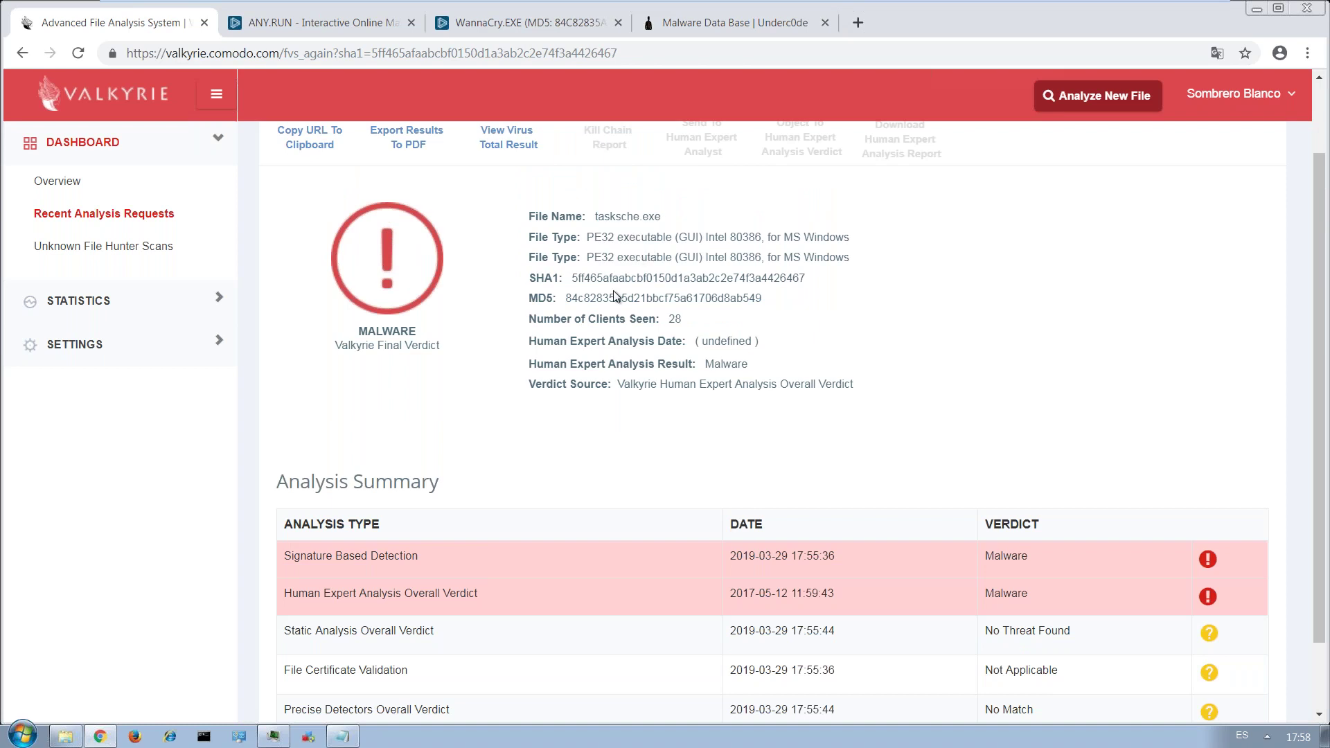
scroll(733, 340, "up", 1)
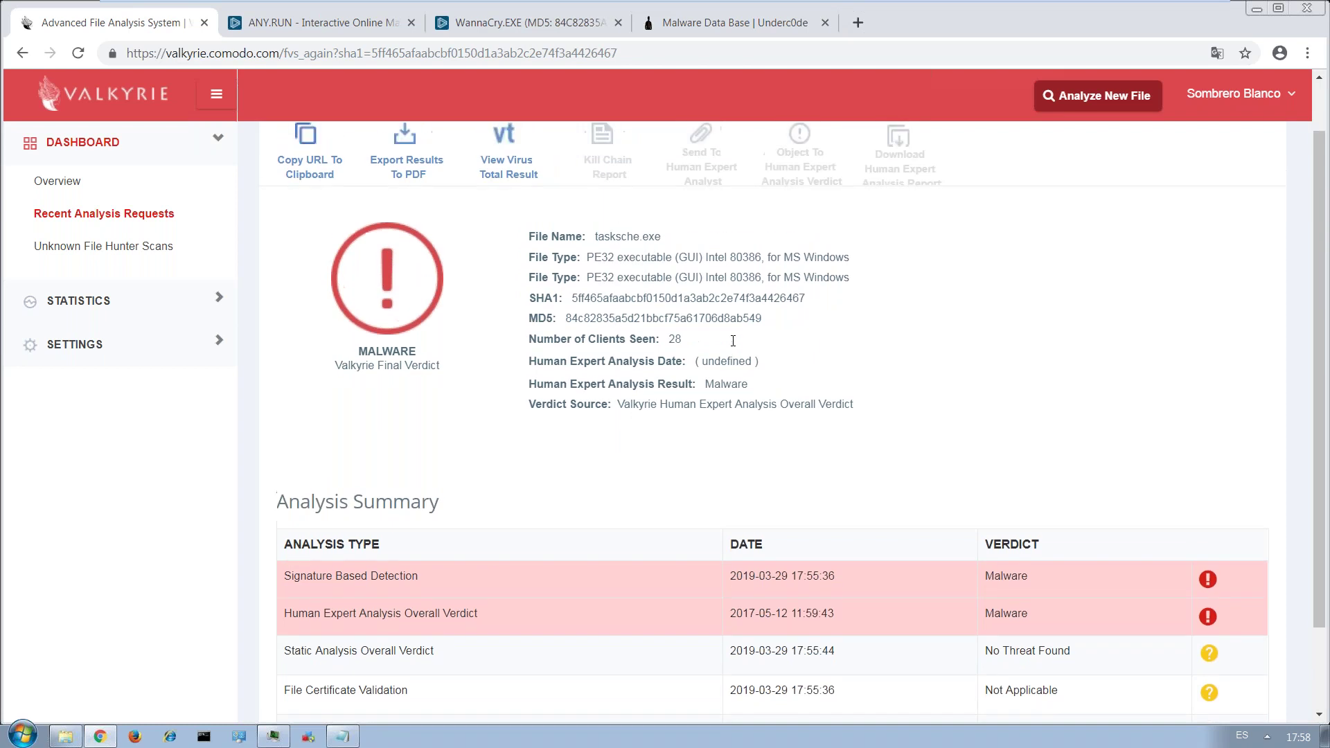
scroll(733, 341, "up", 1)
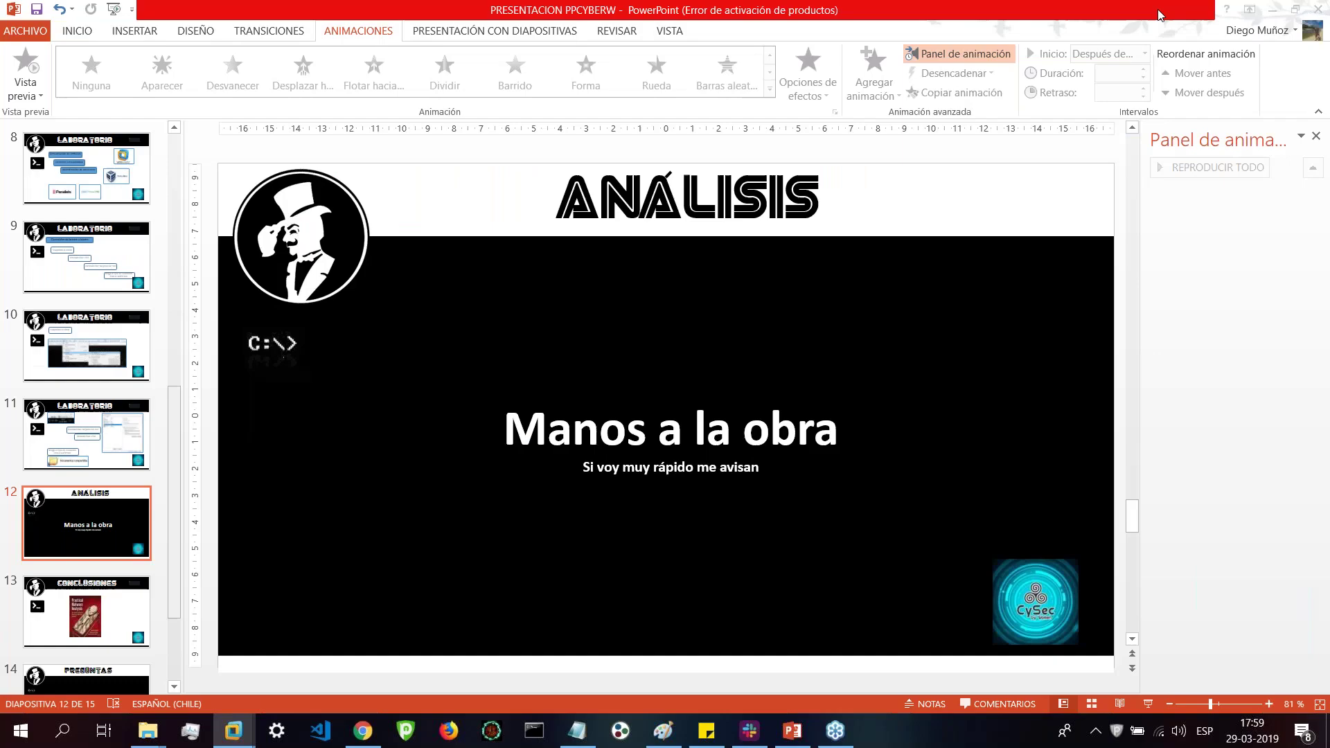
Return to PowerPoint and present the CONCLUSIONES slide full screen.
left_click(1163, 14)
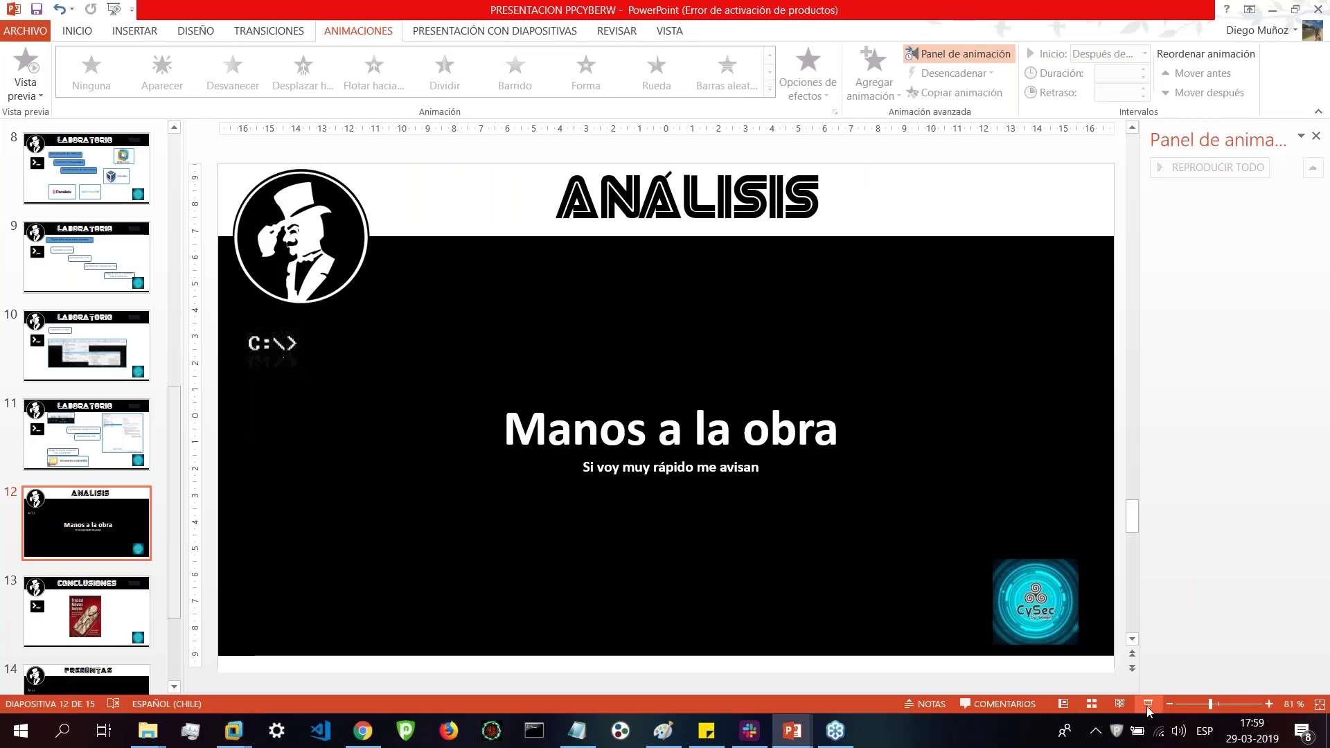
left_click(1148, 704)
key("Right")
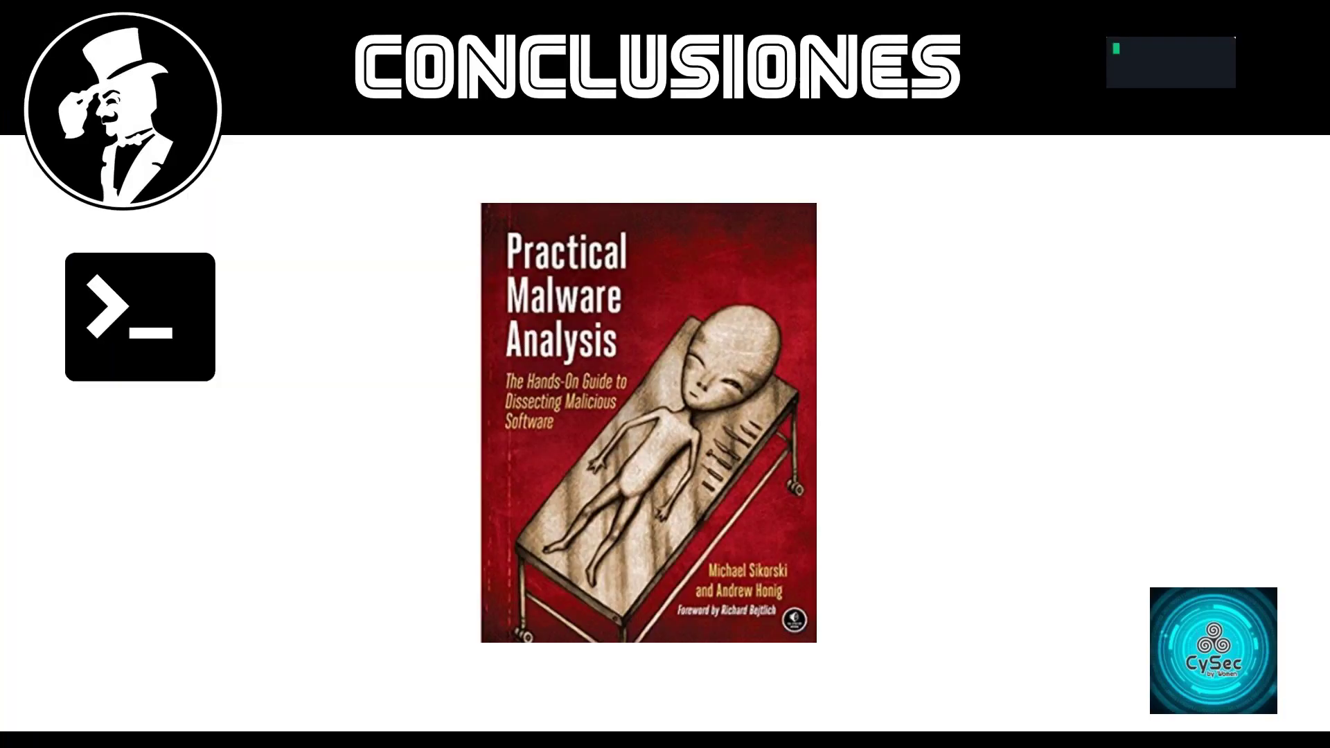